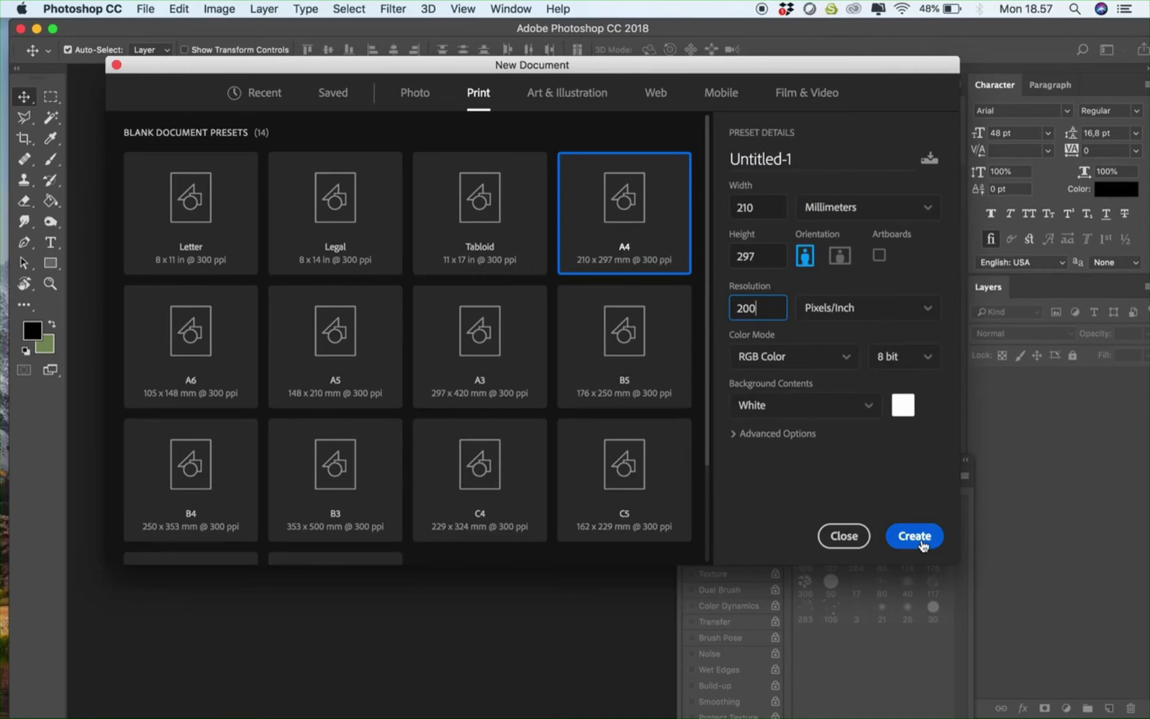
Create an A4 RGB document at 200 pixels/inch with a white background and place the CamScanner PDF sketch on the page
left_click(922, 543)
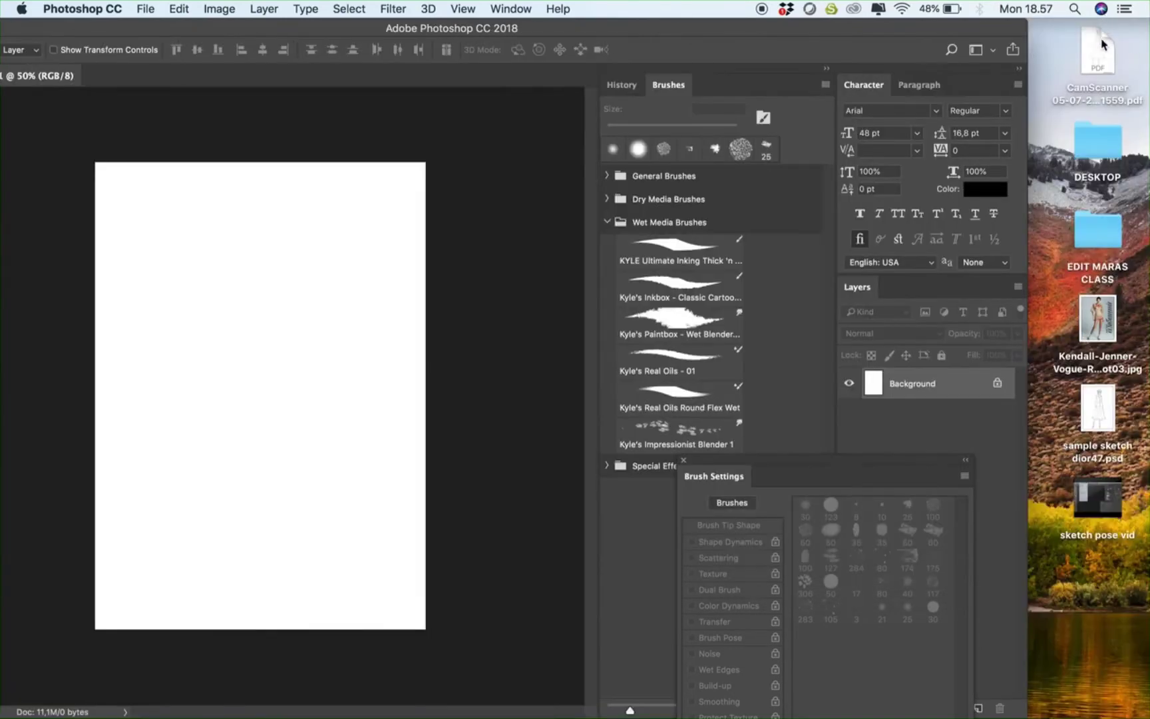
left_click_drag(1101, 45, 313, 329)
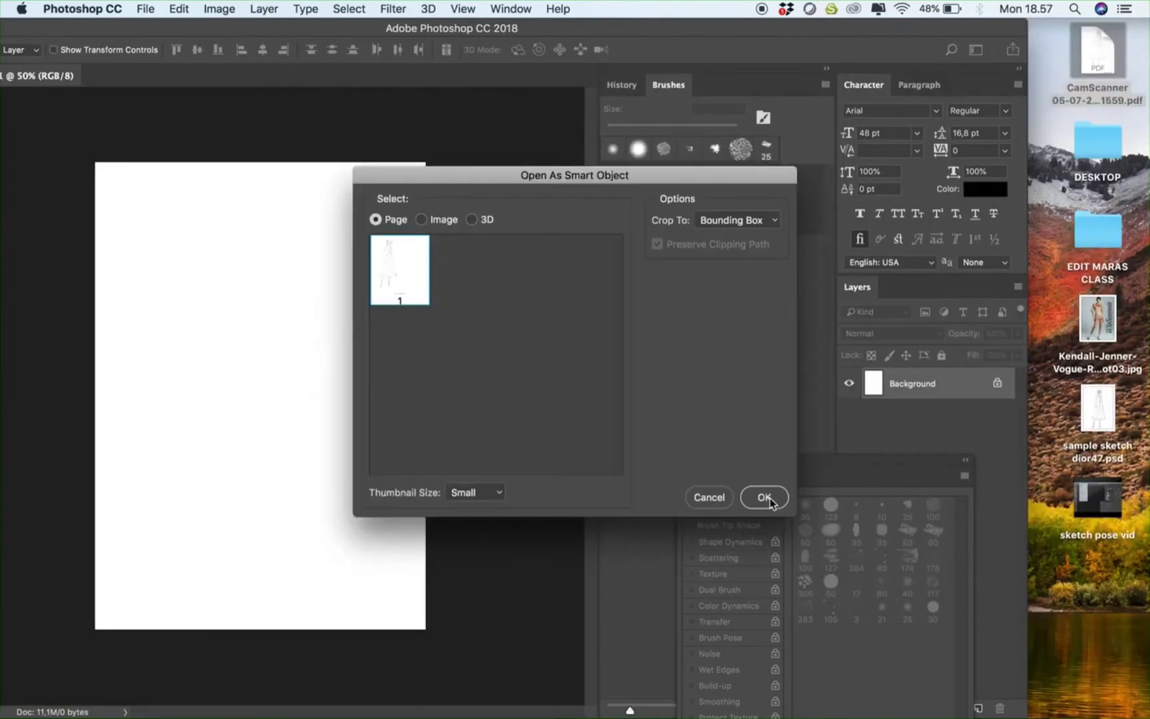
left_click(764, 497)
left_click_drag(523, 277, 457, 326)
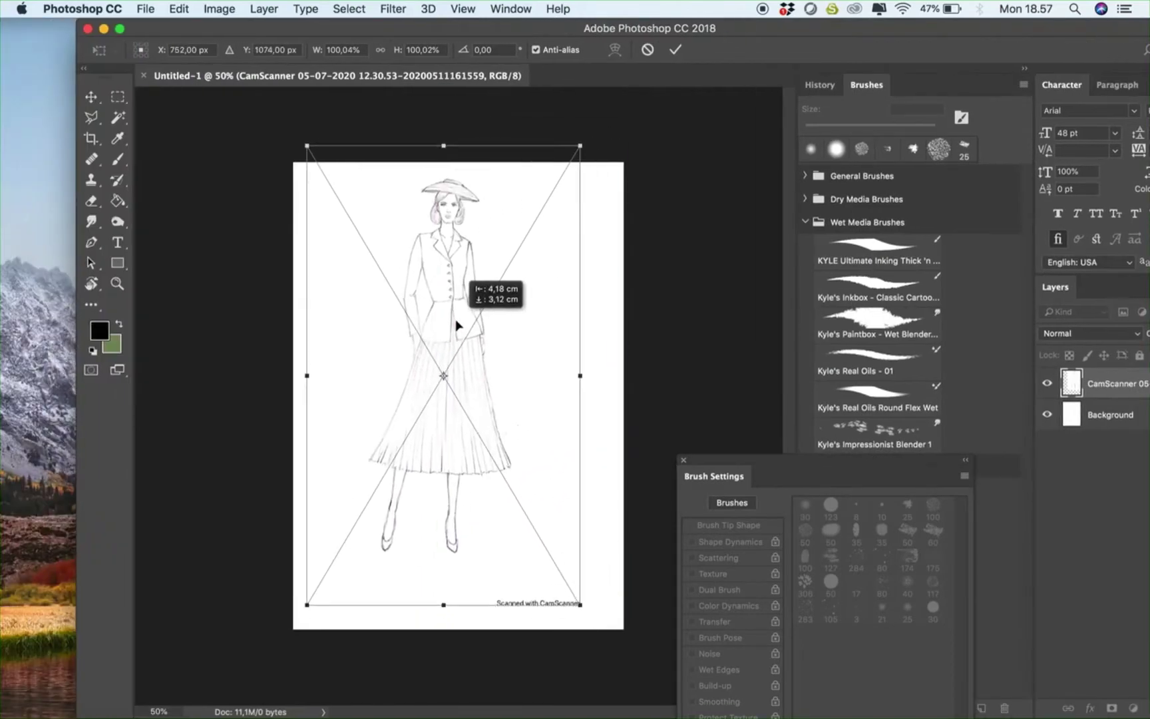
key("Return")
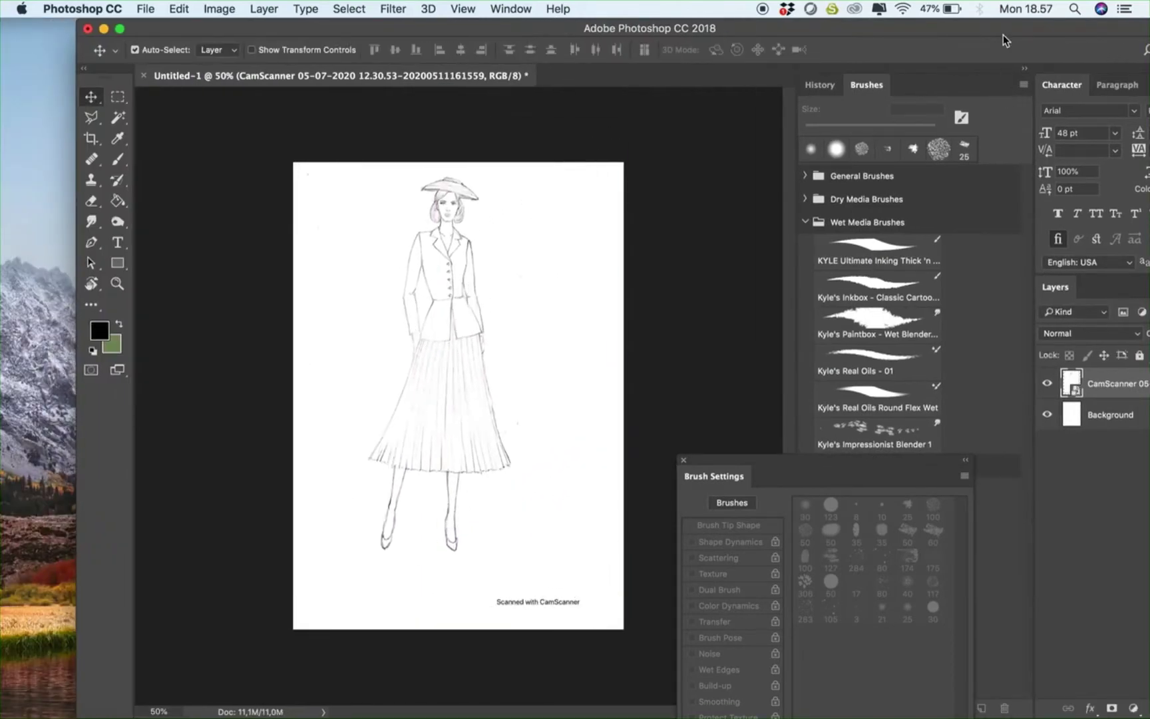
left_click_drag(1003, 35, 929, 33)
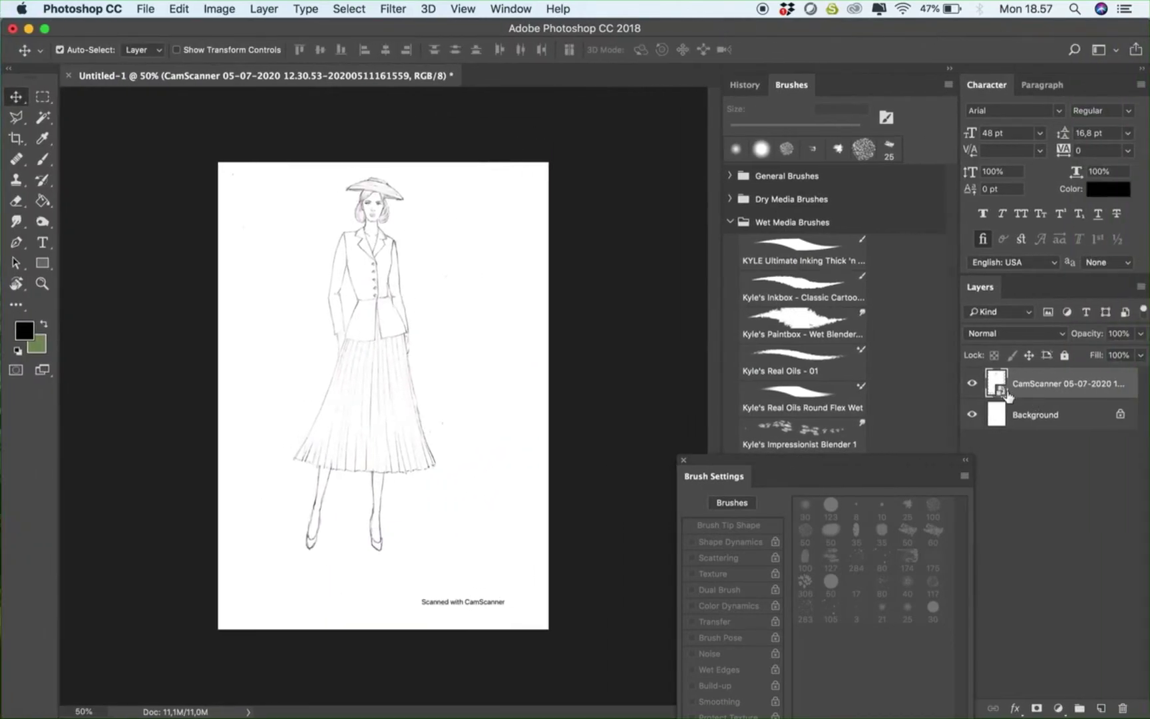
Rasterize the placed sketch layer and delete the strip containing the "Scanned with CamScanner" text below the figure
right_click(1023, 390)
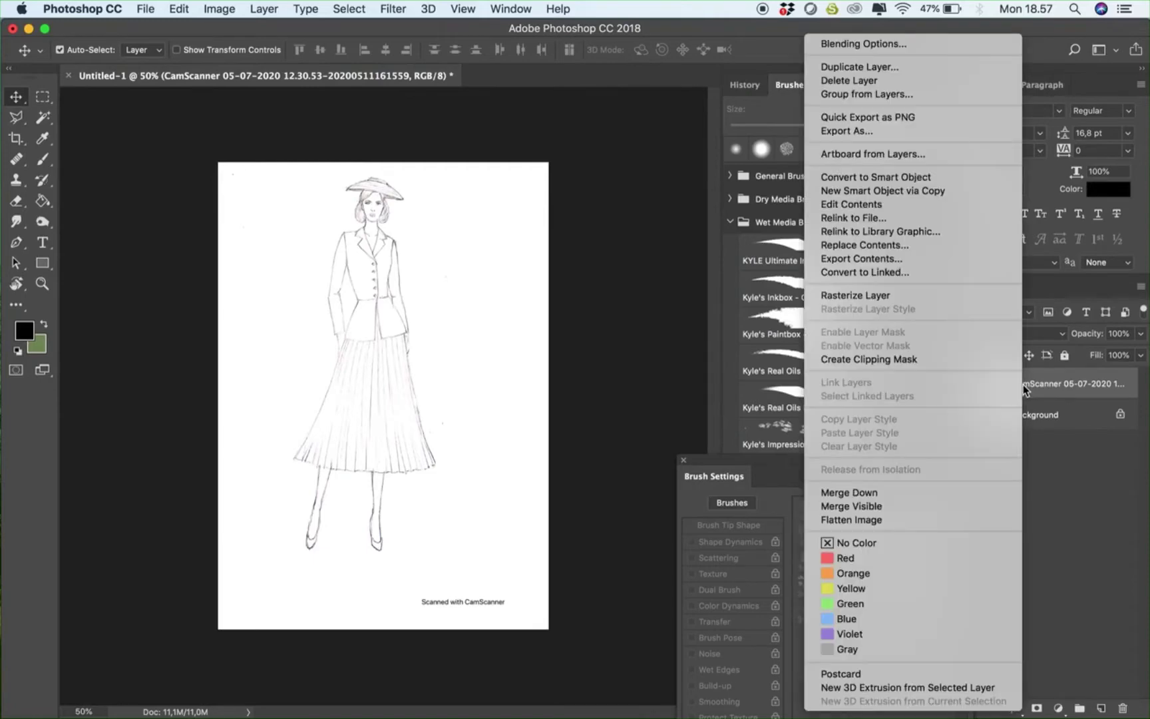
left_click(876, 300)
key("m")
left_click_drag(219, 571, 619, 692)
key("Delete")
right_click(365, 355)
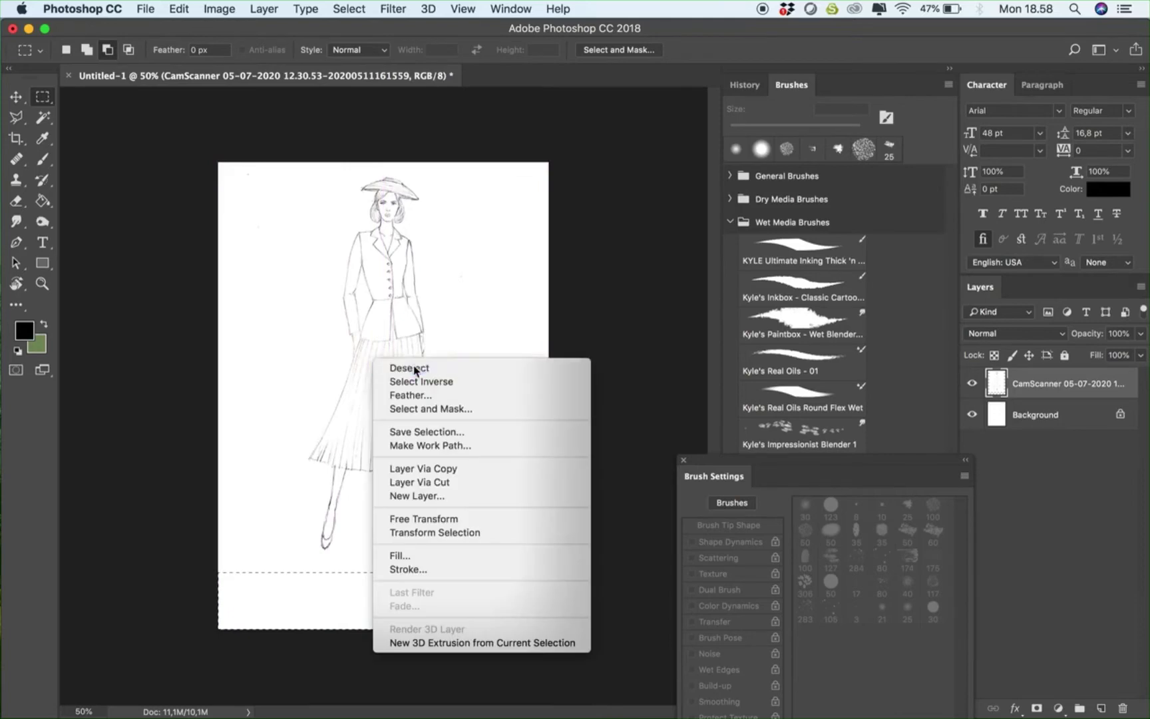
left_click(413, 366)
Move the sketch down to centre it on the page and hide the Background layer
left_click(17, 98)
mouse_move(453, 336)
left_mouse_down()
mouse_move(463, 373)
mouse_move(456, 331)
mouse_move(431, 371)
left_mouse_up()
left_click(972, 415)
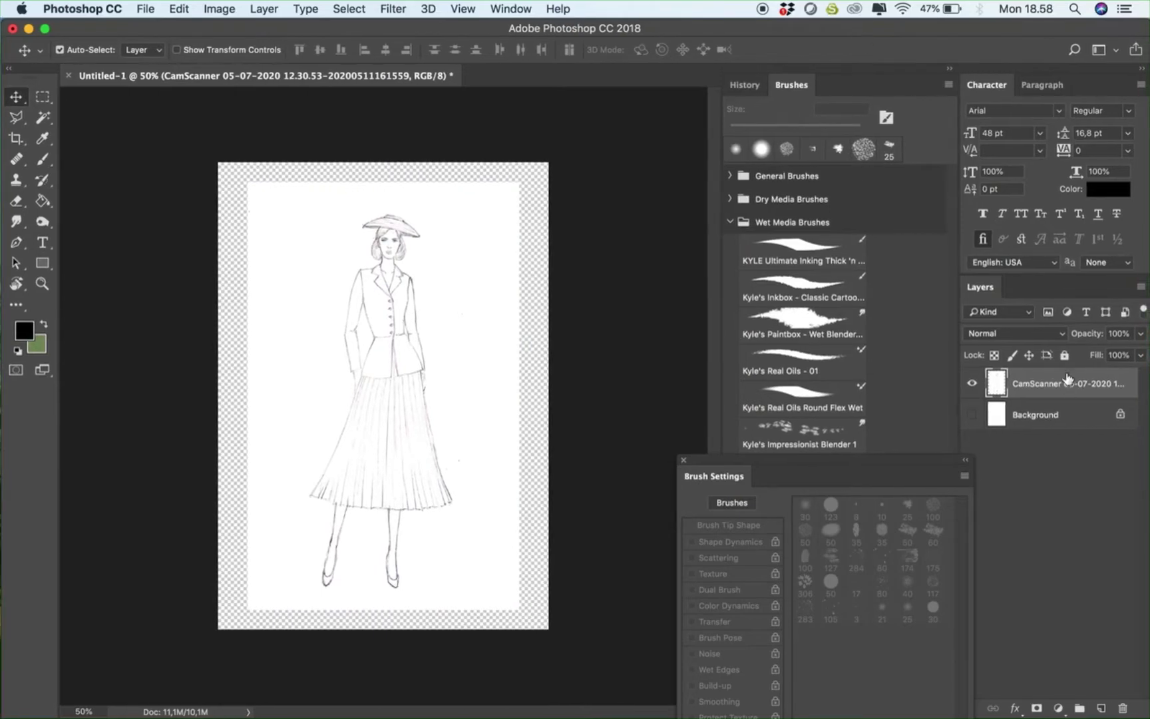
Duplicate the sketch layer and set the copy's blend mode to Multiply
left_click_drag(1067, 378, 1101, 708)
left_click(1015, 333)
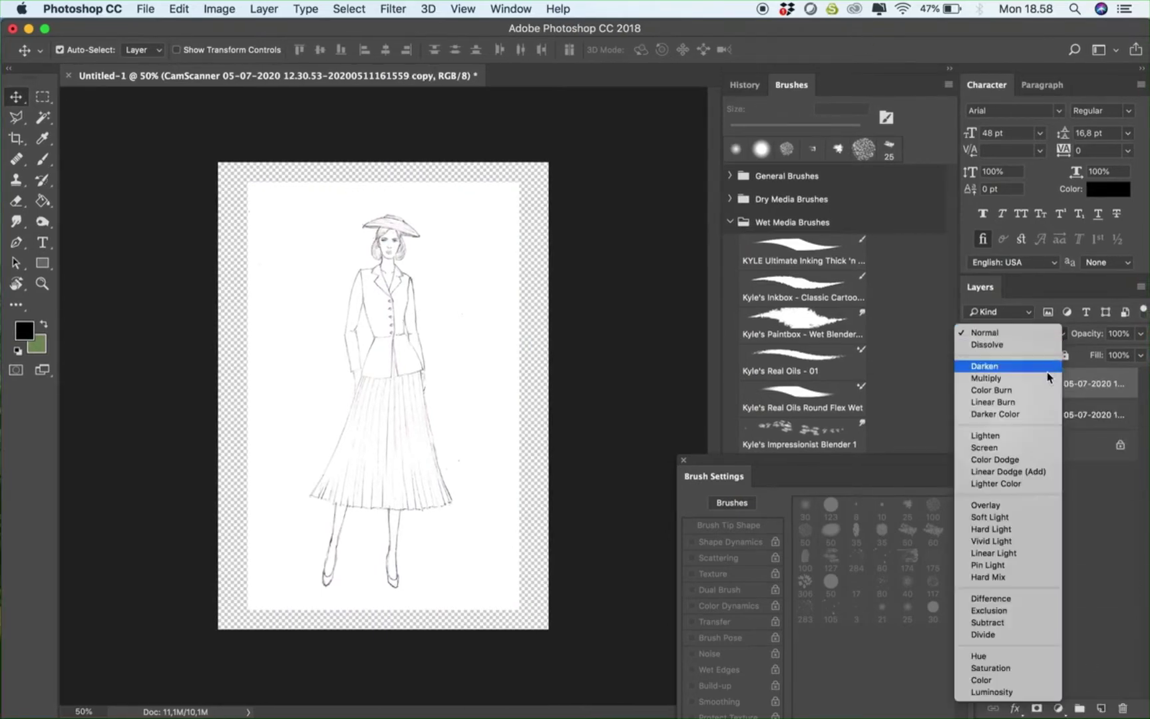
left_click(1043, 378)
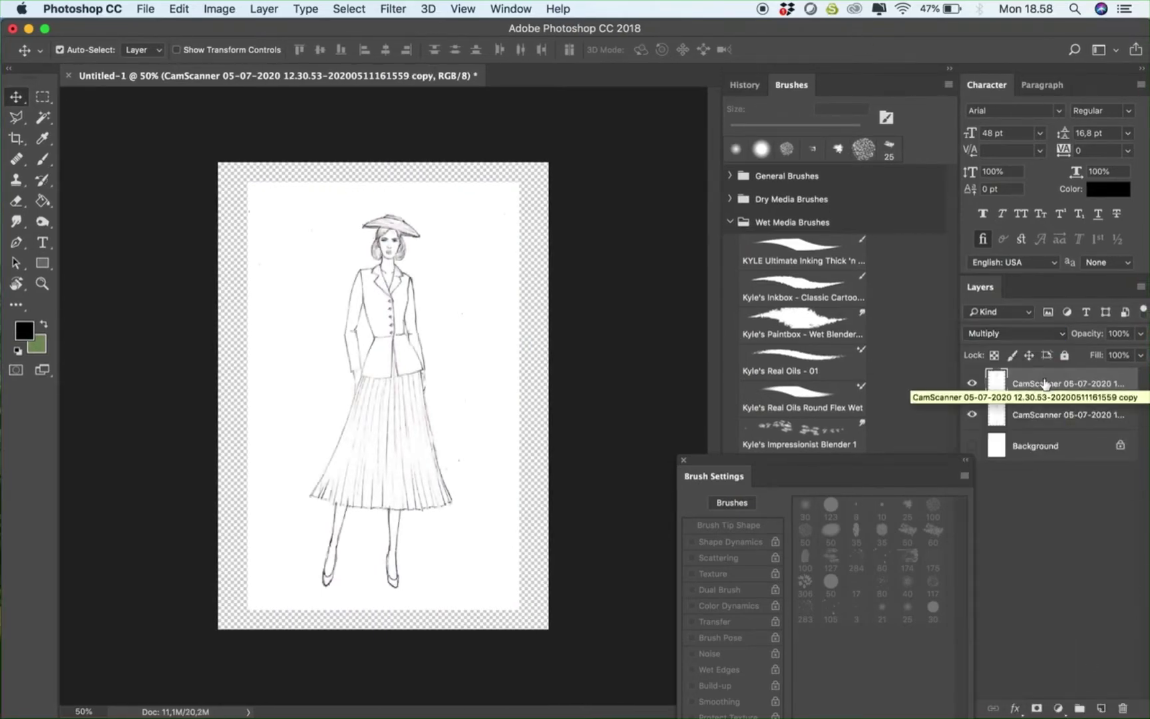
Merge the Multiply copy down into the original sketch layer
right_click(1049, 384)
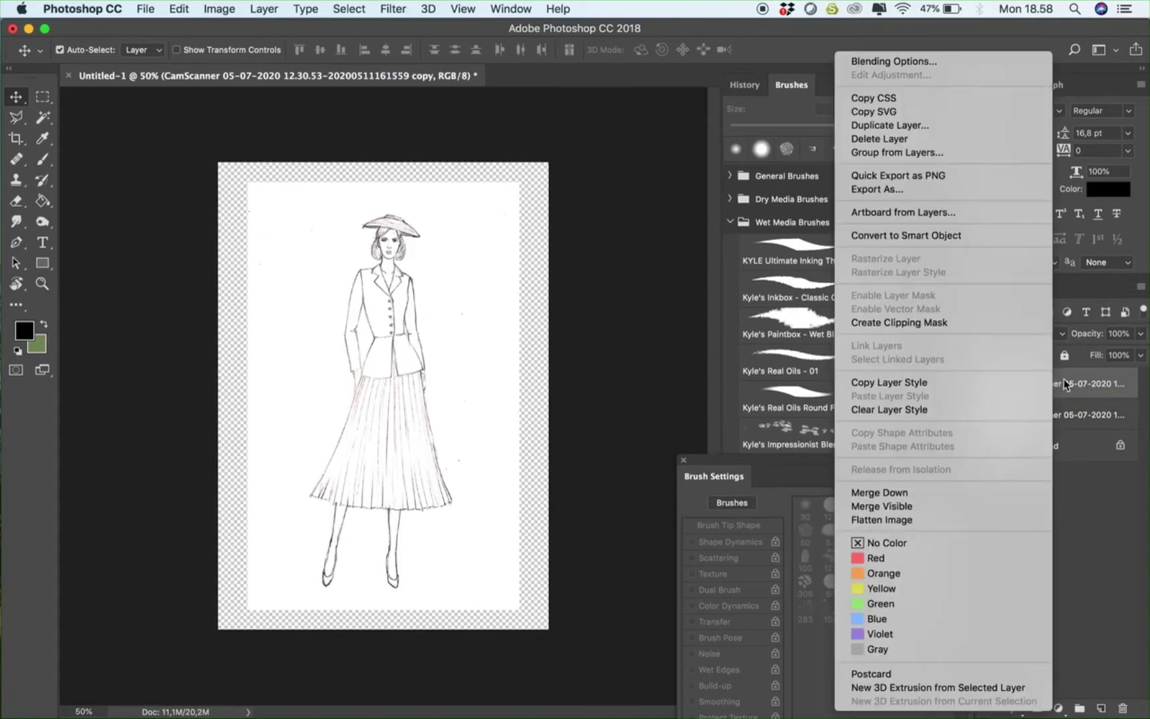
left_click(1078, 384)
left_click(1140, 290)
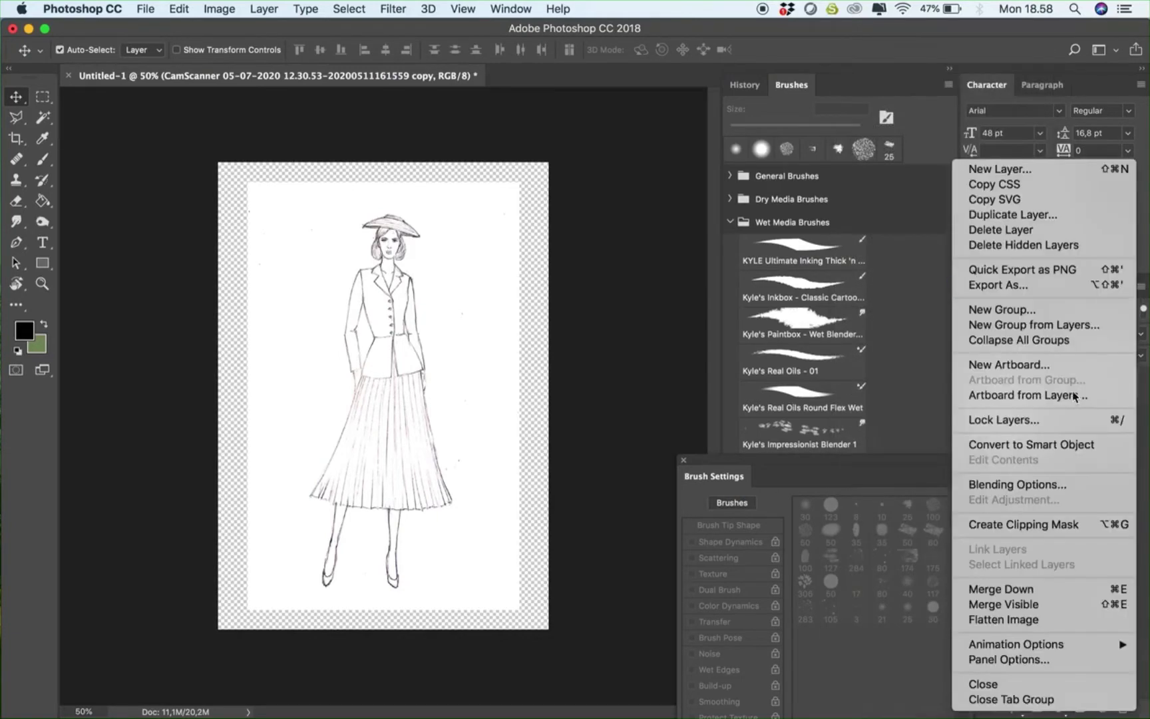
left_click(1027, 587)
Darken the sketch lines with a Levels adjustment, using input levels 37, 0.88 and 245
left_click(219, 9)
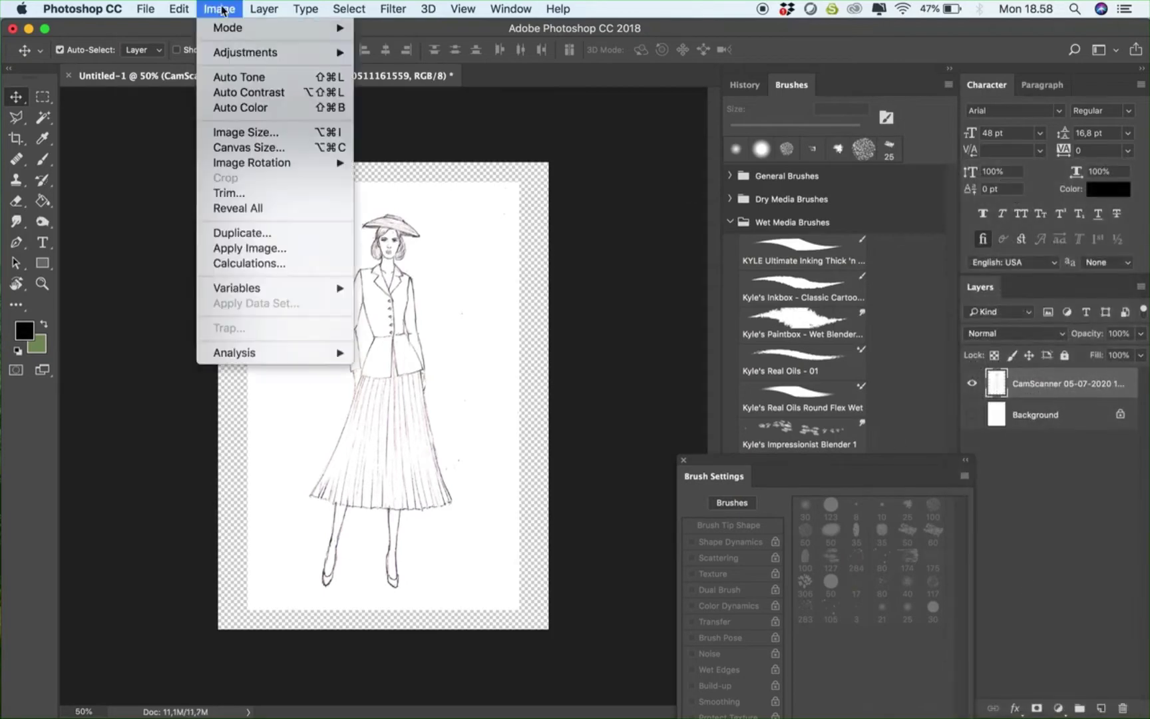
mouse_move(277, 51)
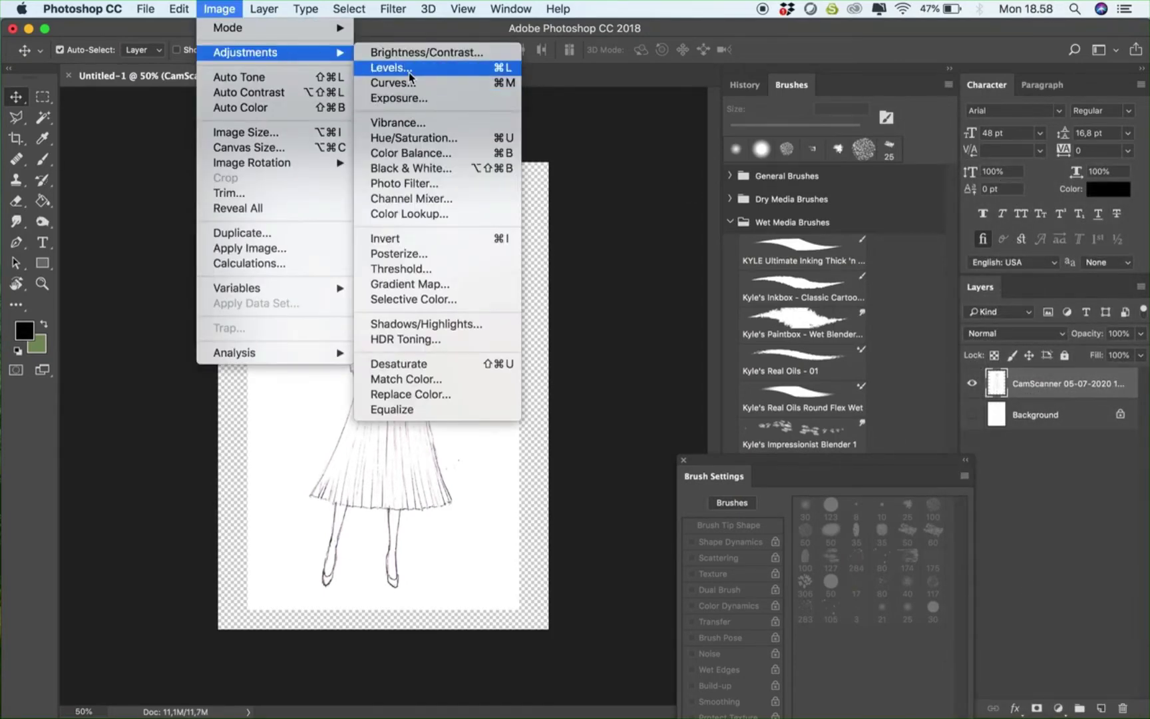
left_click(398, 68)
left_click_drag(785, 366, 824, 367)
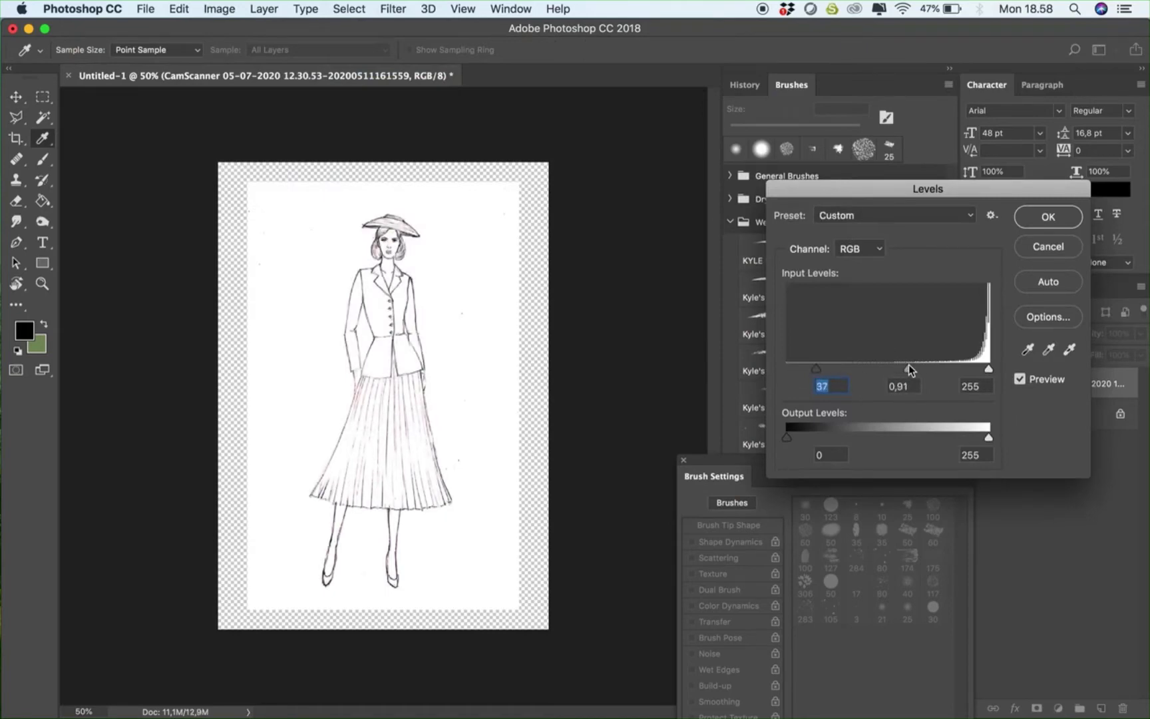
left_click_drag(908, 368, 903, 368)
left_click_drag(988, 368, 908, 367)
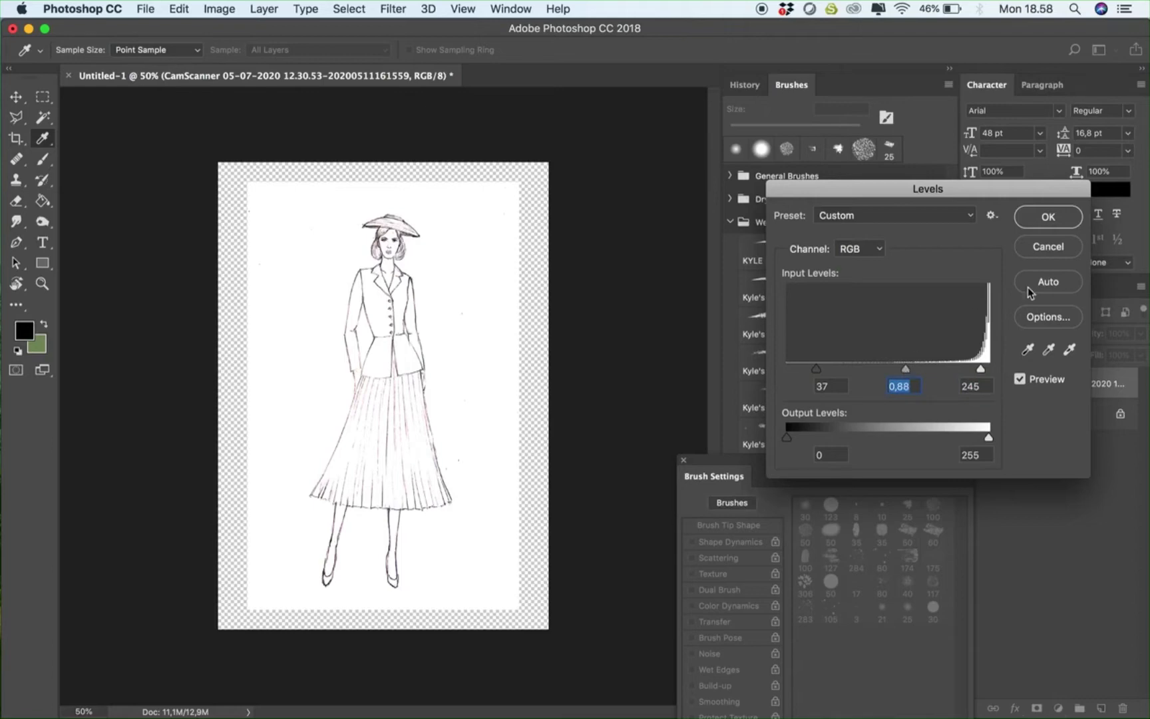
left_click(1057, 219)
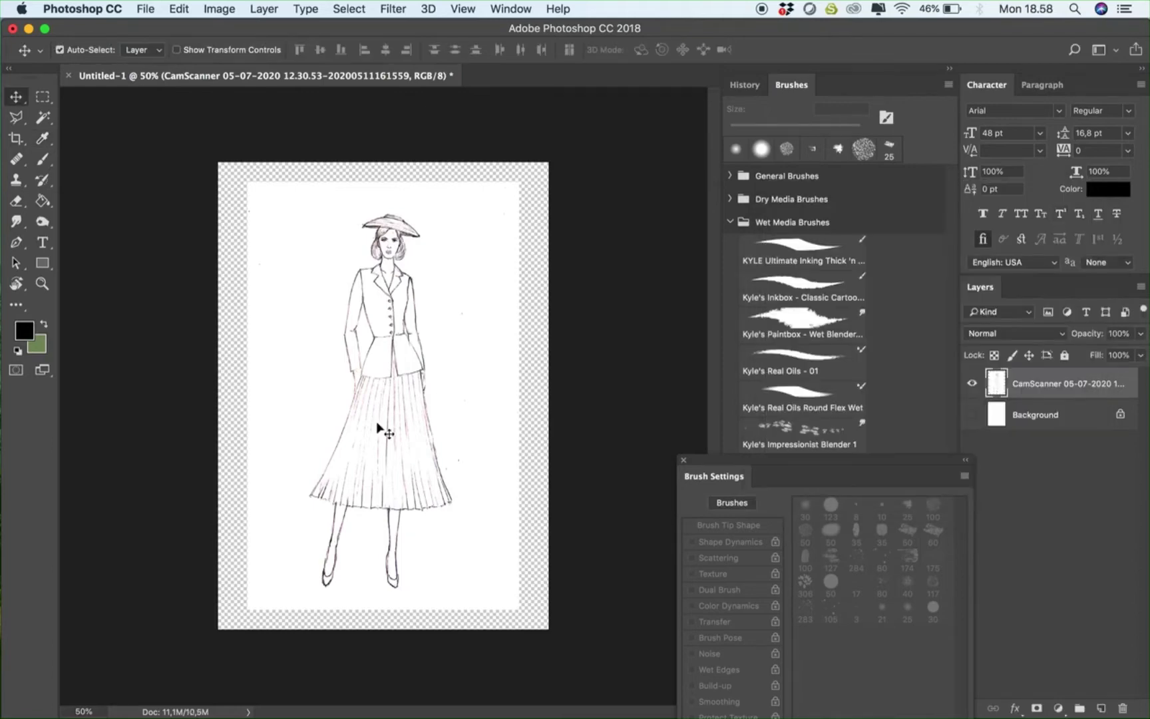
Convert the sketch to grayscale with a Black & White adjustment using the Default preset
key("super+plus")
left_click(226, 13)
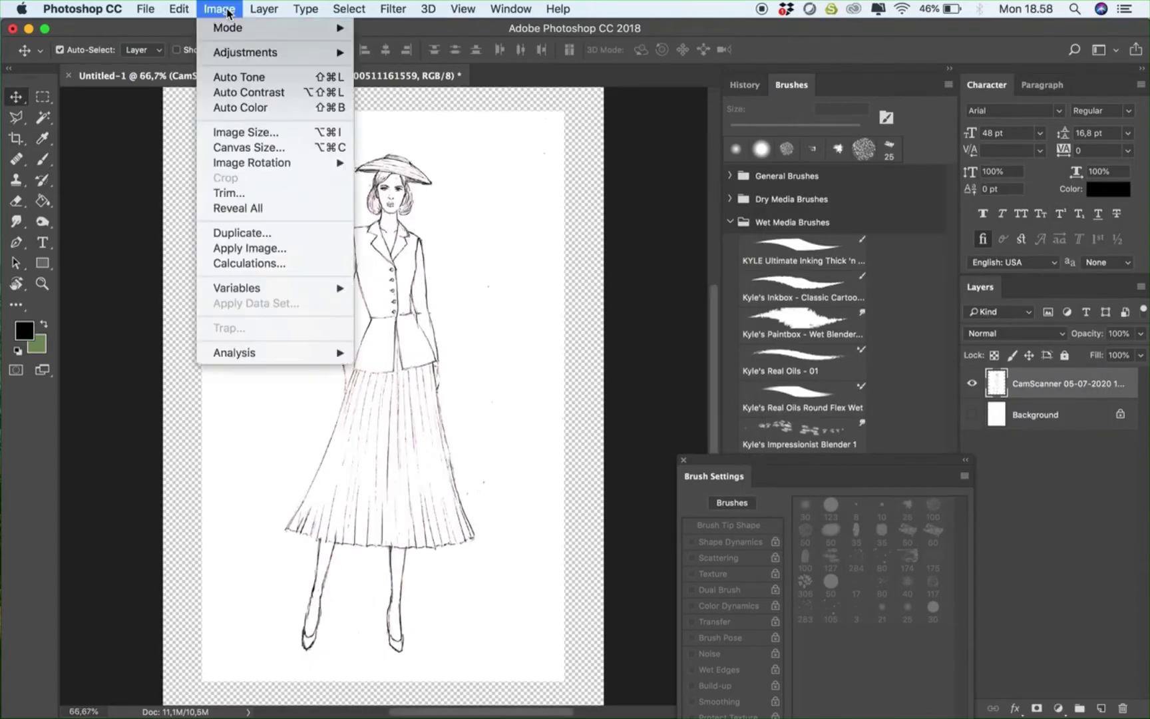
mouse_move(246, 52)
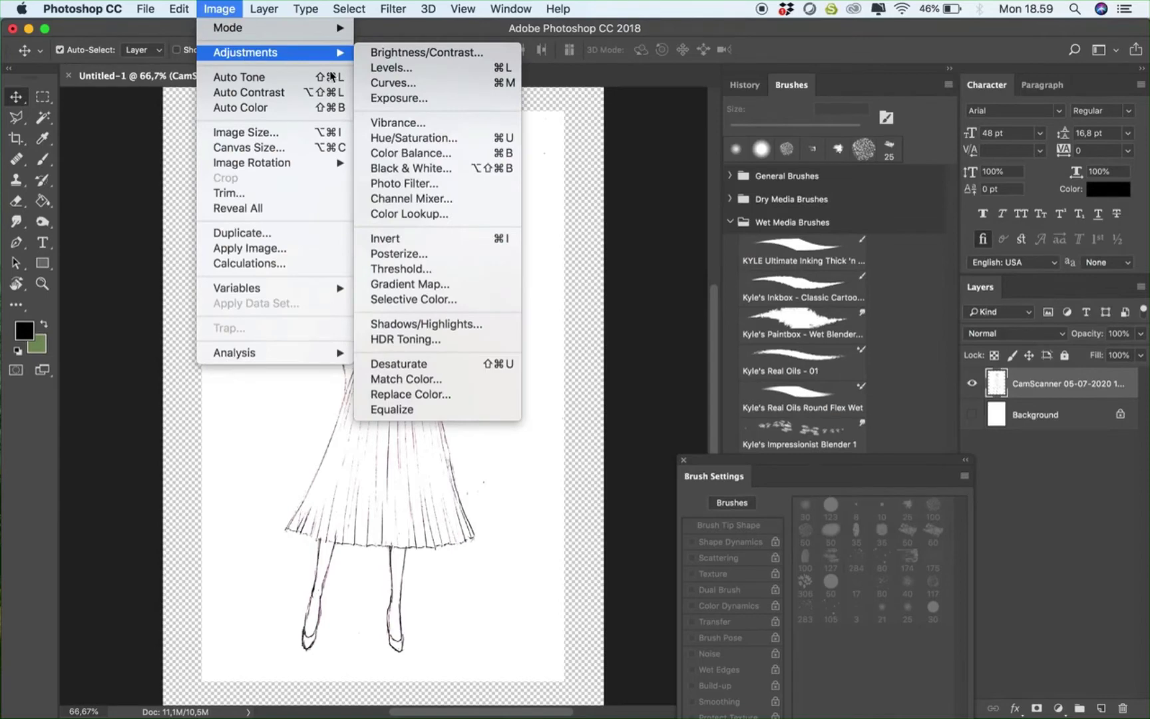
left_click(384, 169)
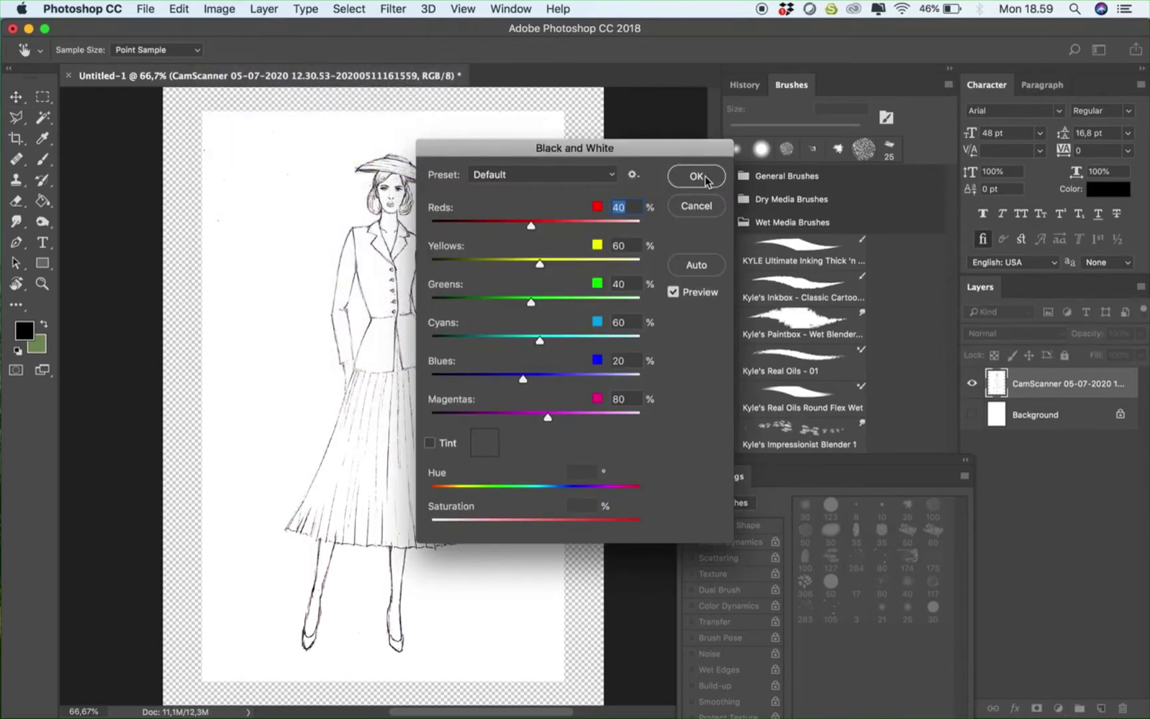
left_click(696, 176)
Examine the skirt and jacket outlines up close for faint or broken lines
key("super+plus")
key("super+plus")
scroll(411, 557, "down", 3)
scroll(411, 558, "left", 3)
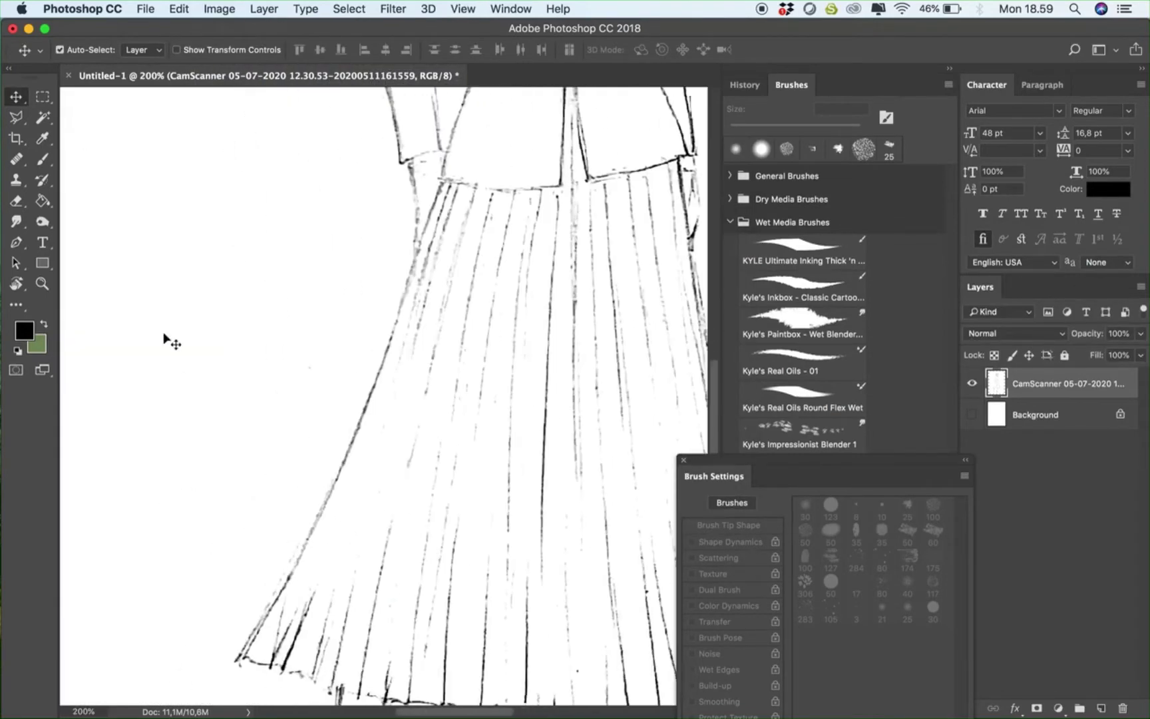
left_click(42, 221)
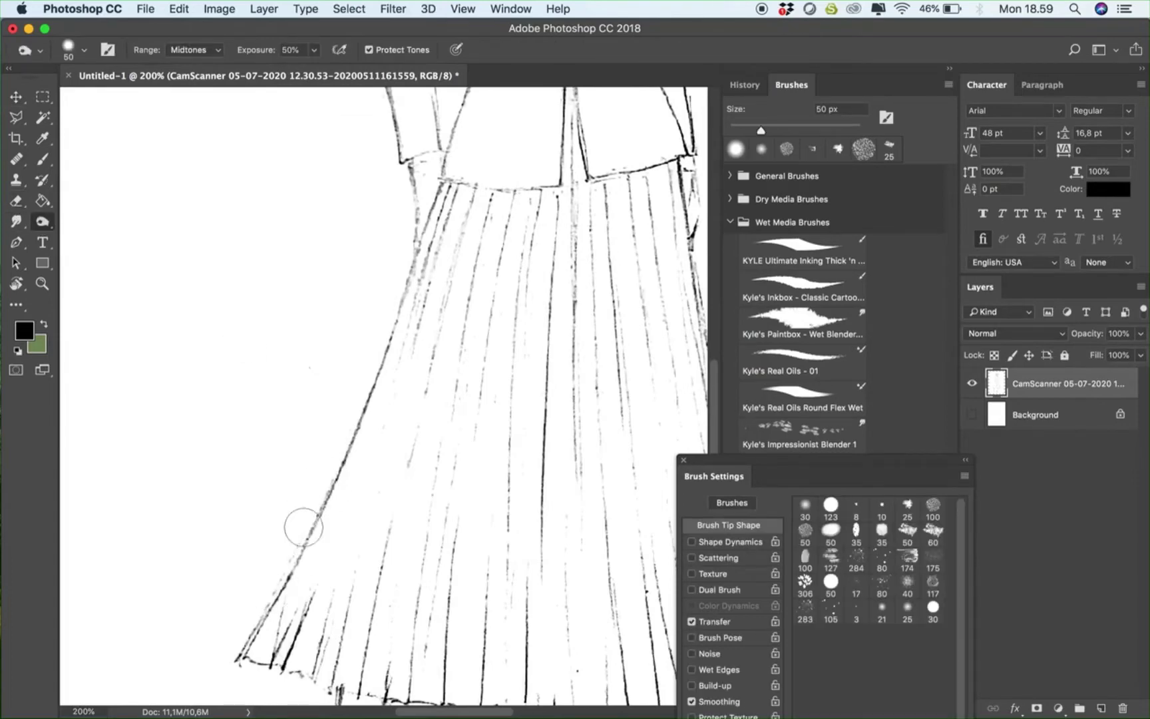
scroll(280, 573, "up", 5)
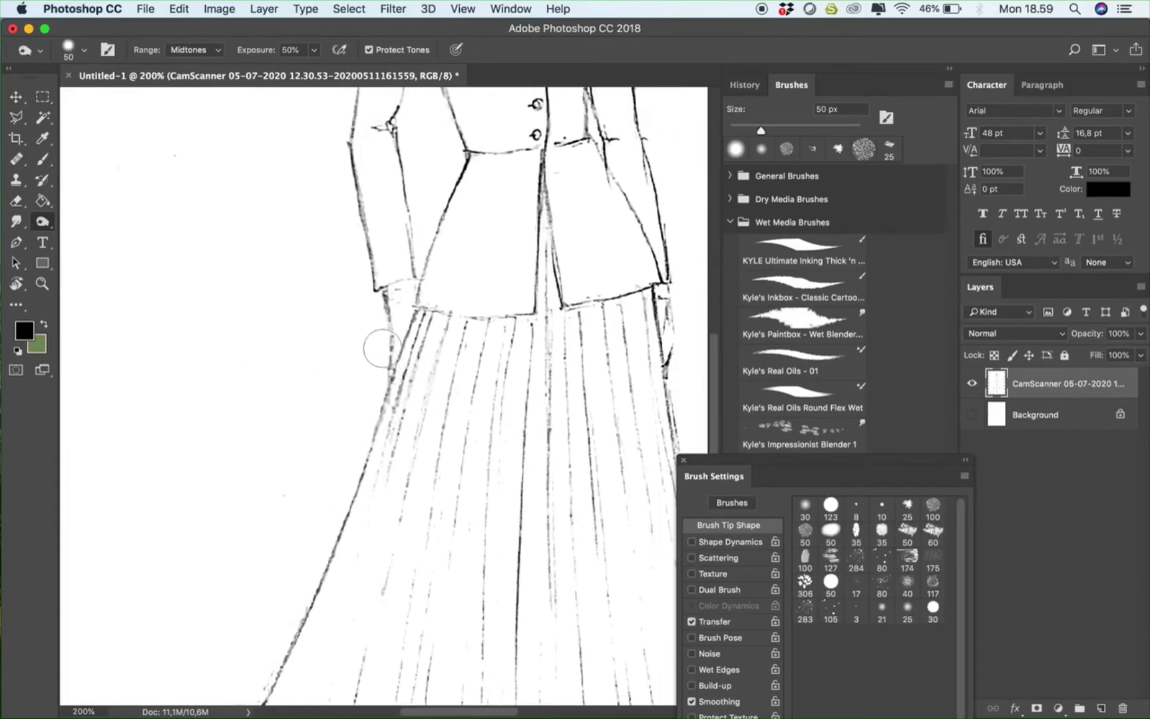
scroll(410, 308, "up", 2)
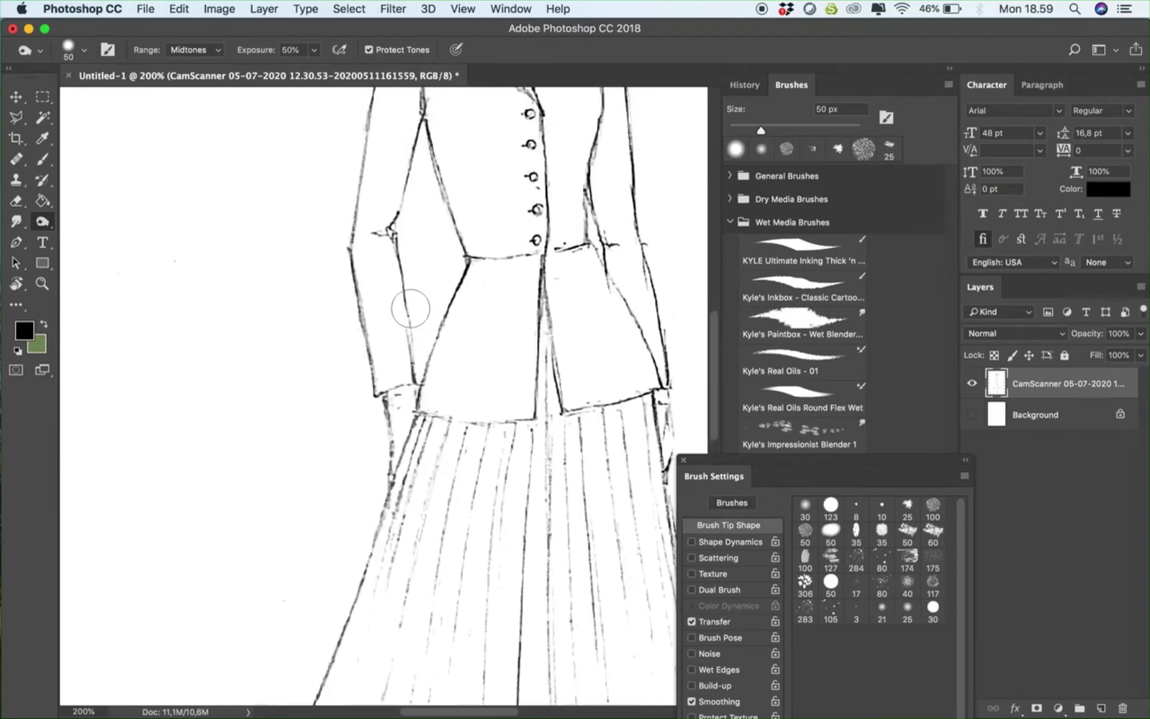
scroll(483, 480, "down", 8)
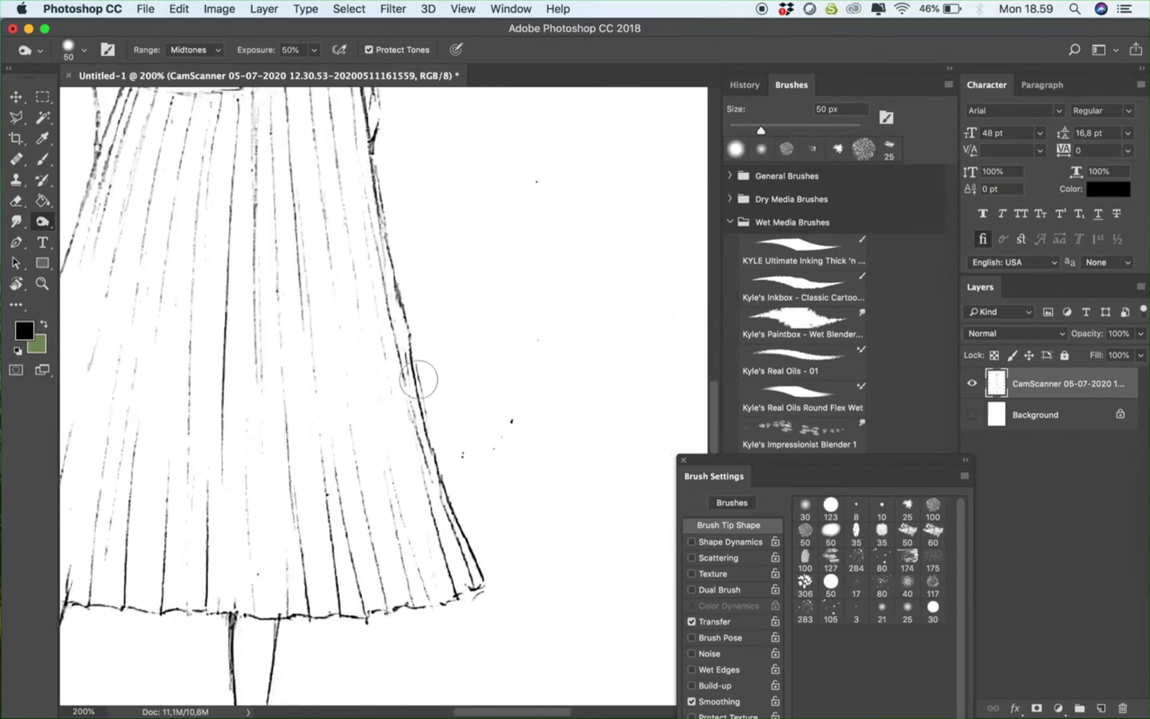
scroll(418, 380, "left", 5)
Clone pieces of the hem line with a 70 px Clone Stamp brush to close the gaps in the skirt's lower-left hem
left_click(16, 180)
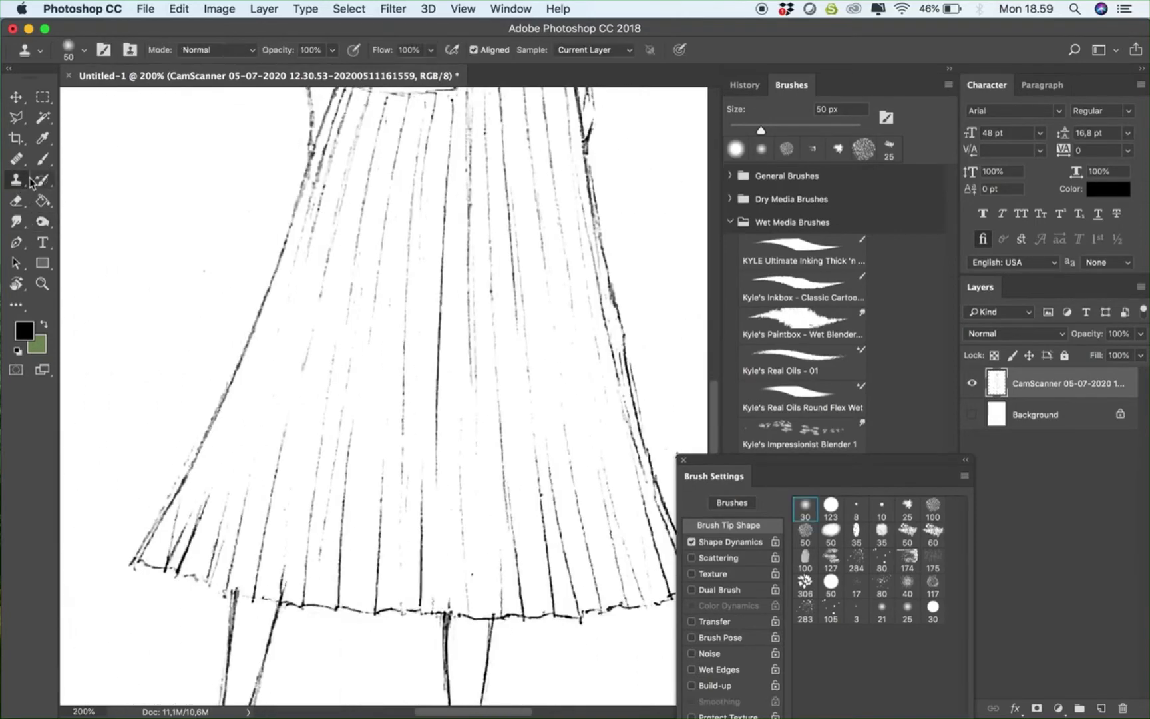
left_click(299, 609, "alt")
left_click(166, 569, "alt")
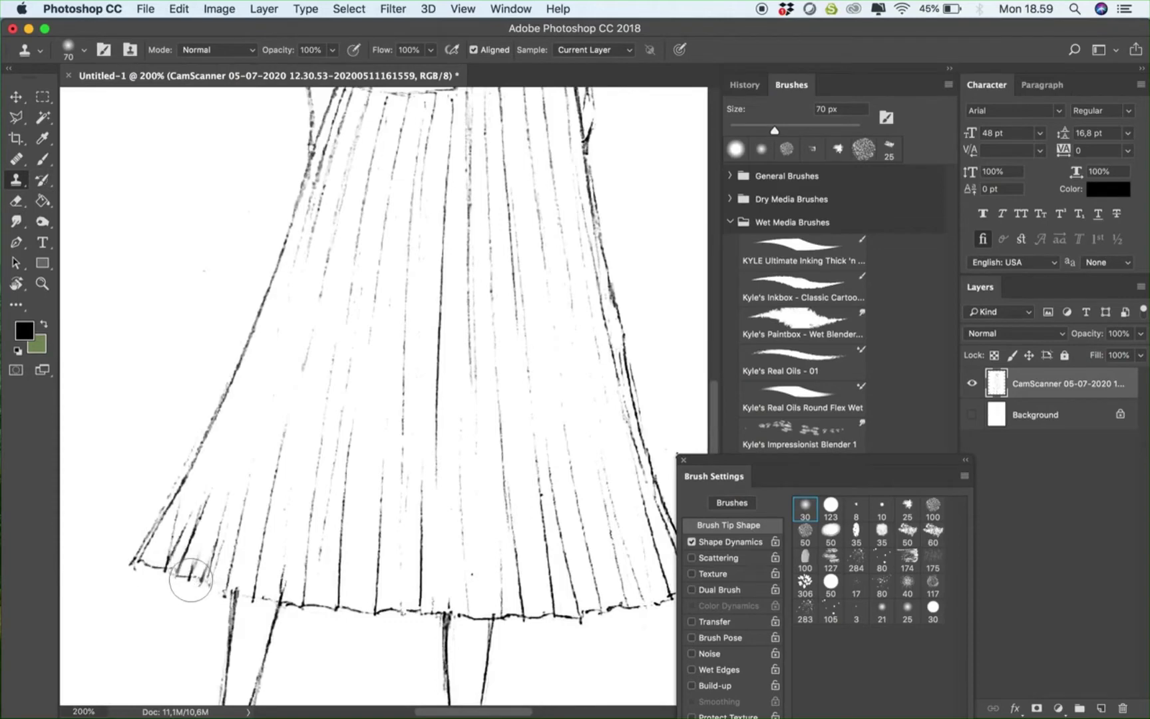
left_click(192, 578)
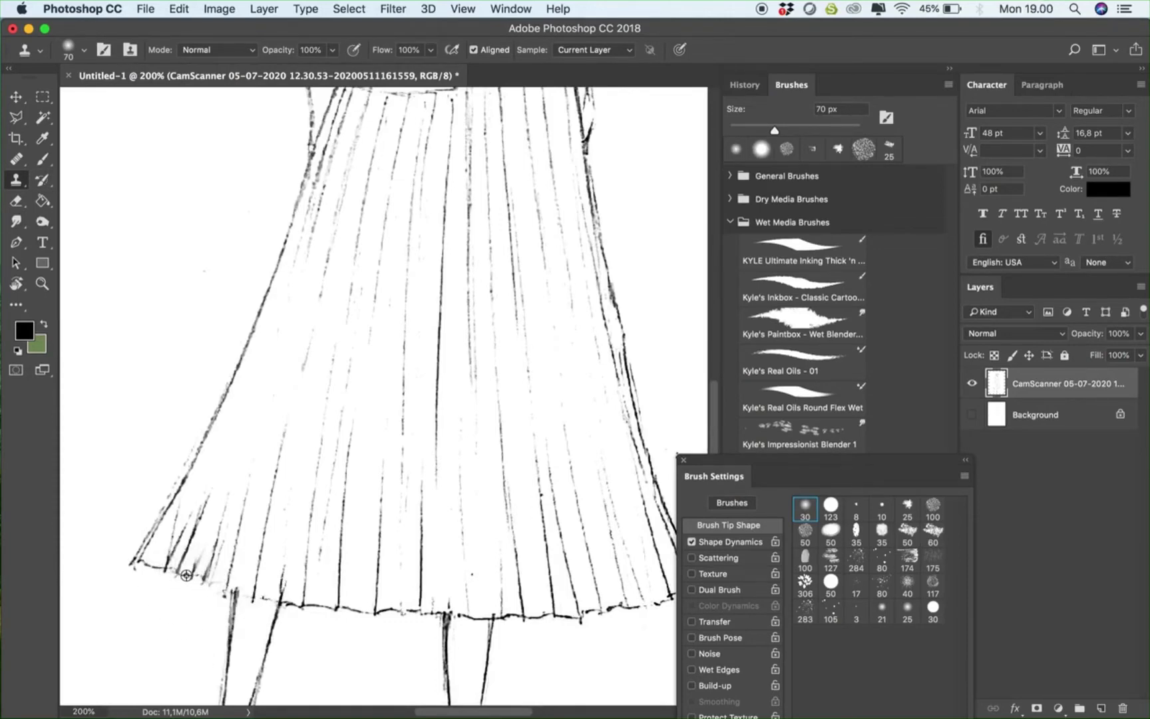
left_click_drag(477, 658, 484, 694)
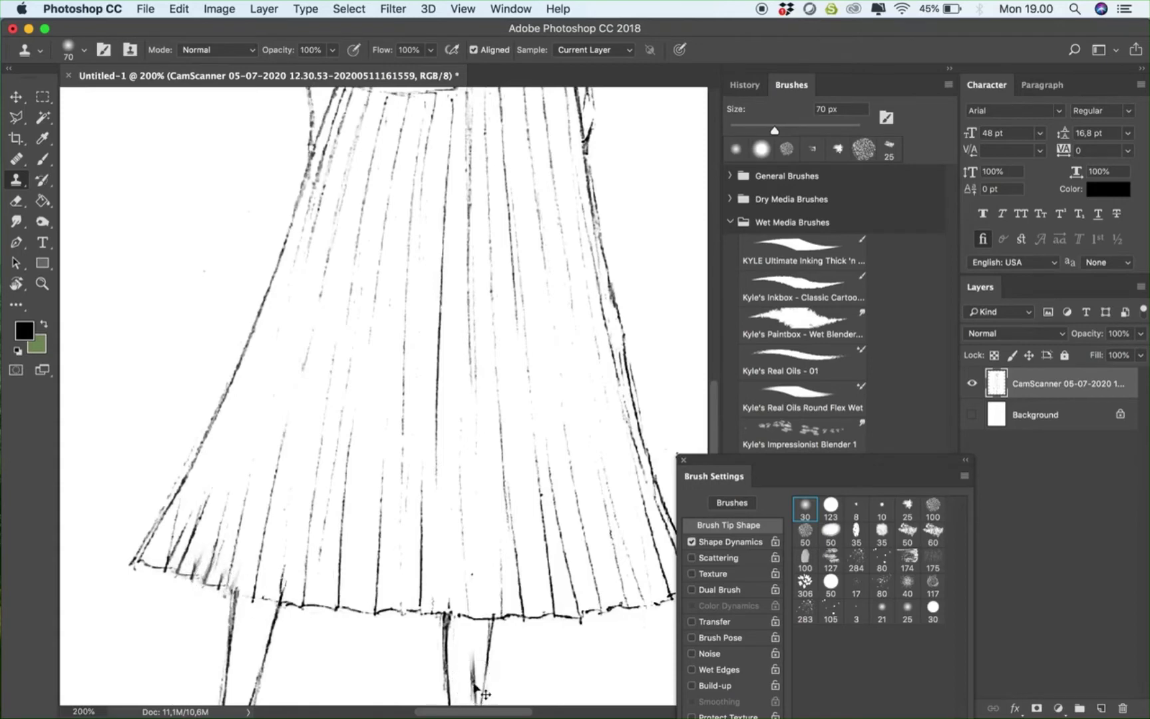
scroll(192, 521, "up", 2)
scroll(192, 521, "right", 1)
Erase the white background around the figure using the Magic Eraser with a tolerance of 8
left_click(17, 200)
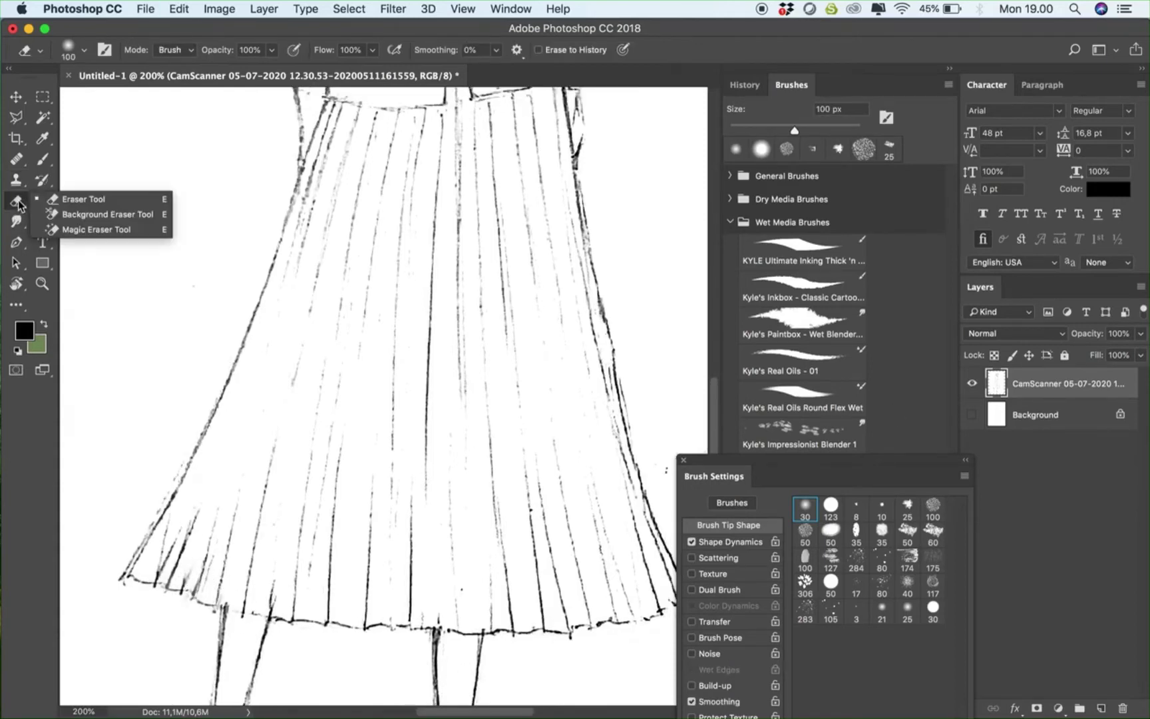
left_click(93, 228)
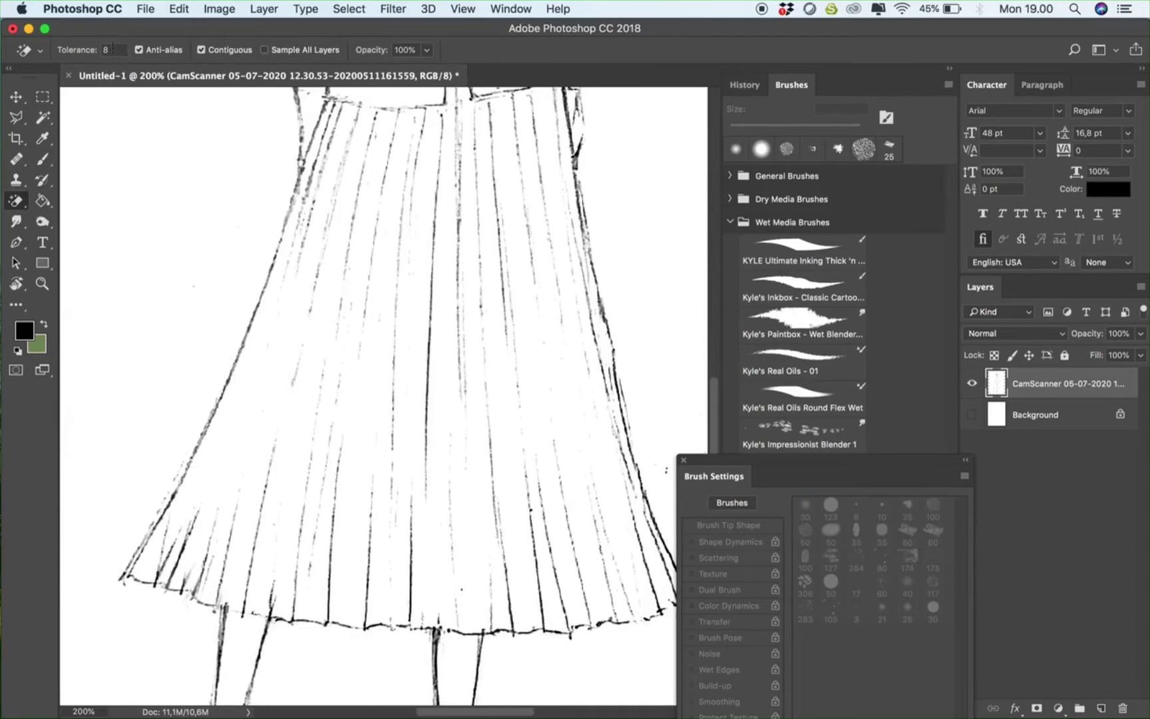
left_click(179, 321)
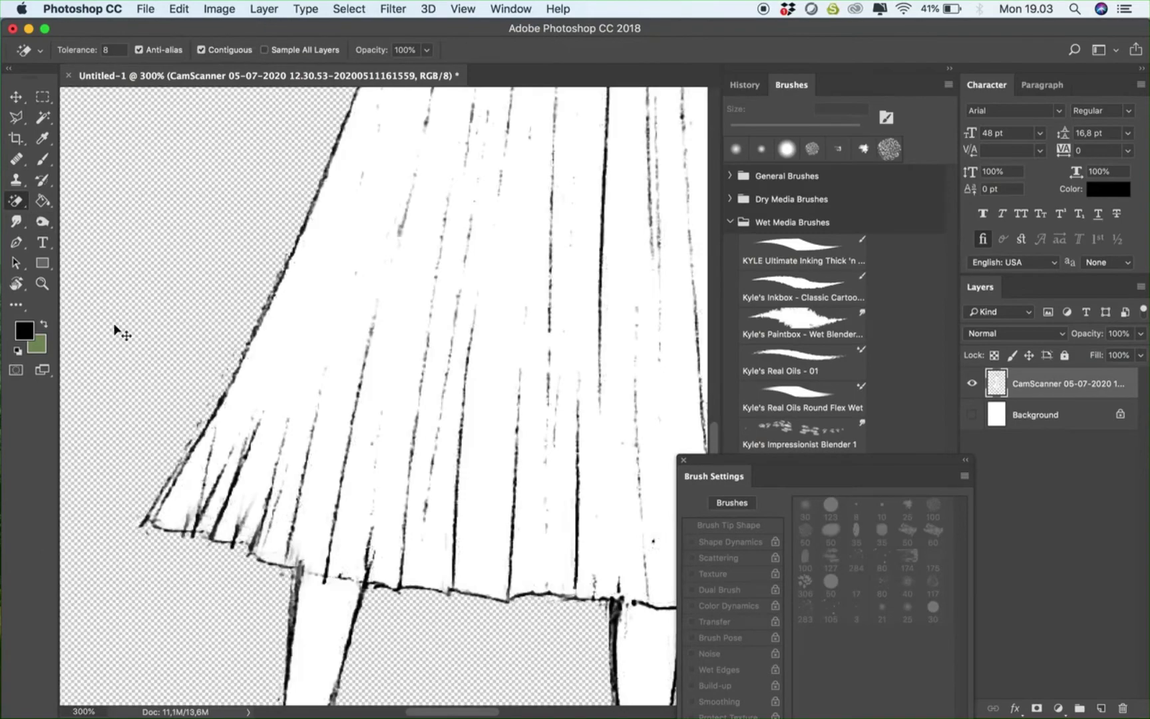
Examine the cut-out figure, from the full page to the jacket and sleeves, for leftover background and stray marks
key("super+minus")
key("super+minus")
key("super+minus")
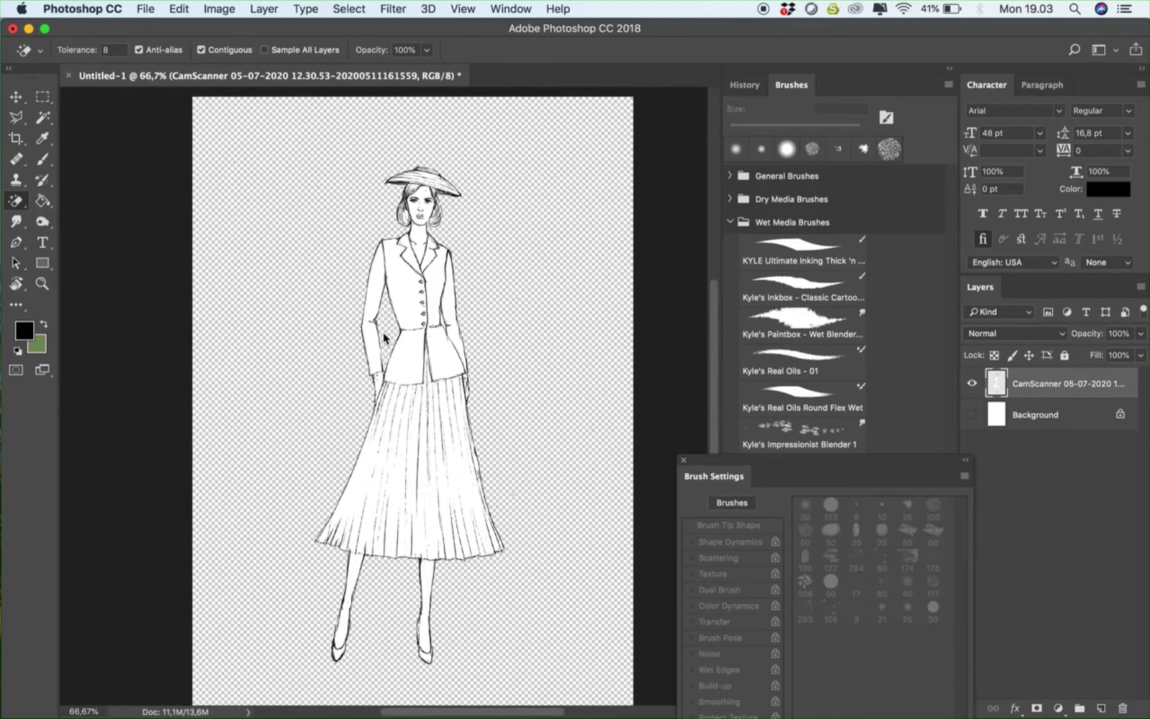
key("super+plus")
key("super+plus")
key("super+plus")
key("super+plus")
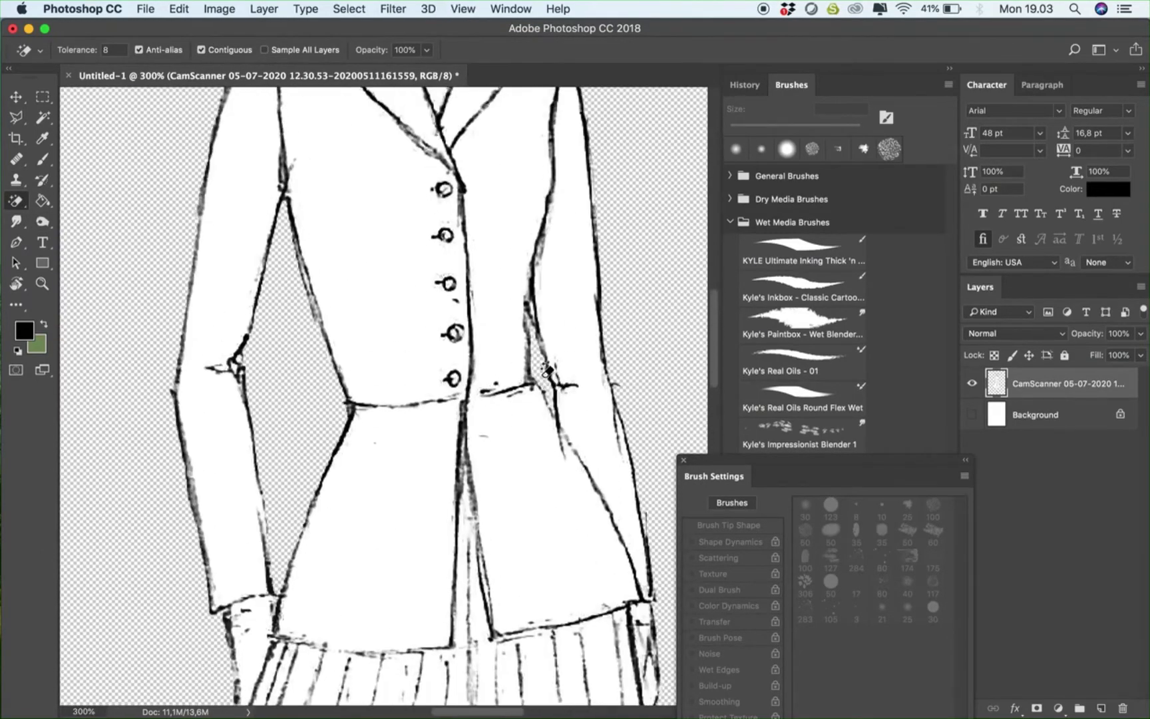
key("super+minus")
key("super+minus")
key("super+minus")
key("super+plus")
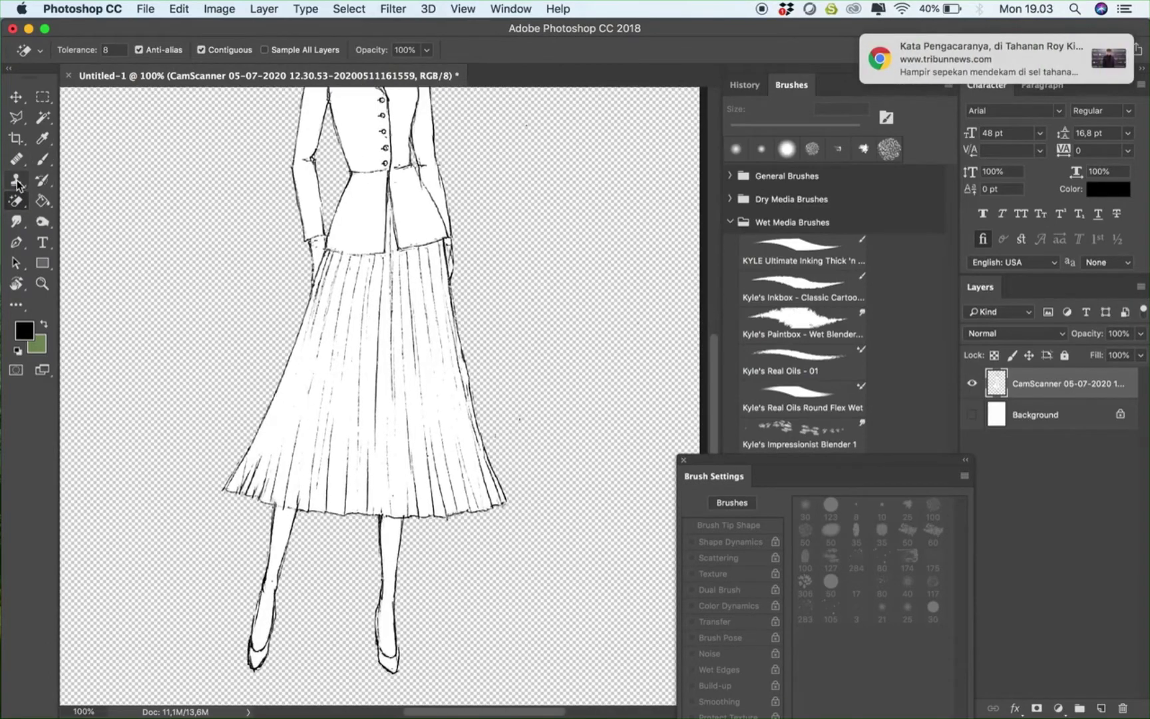
Outline the whole figure, from the shoes up around the skirt, jacket and hat, with a Polygonal Lasso selection just outside its lines
left_click(22, 120)
left_click(248, 678)
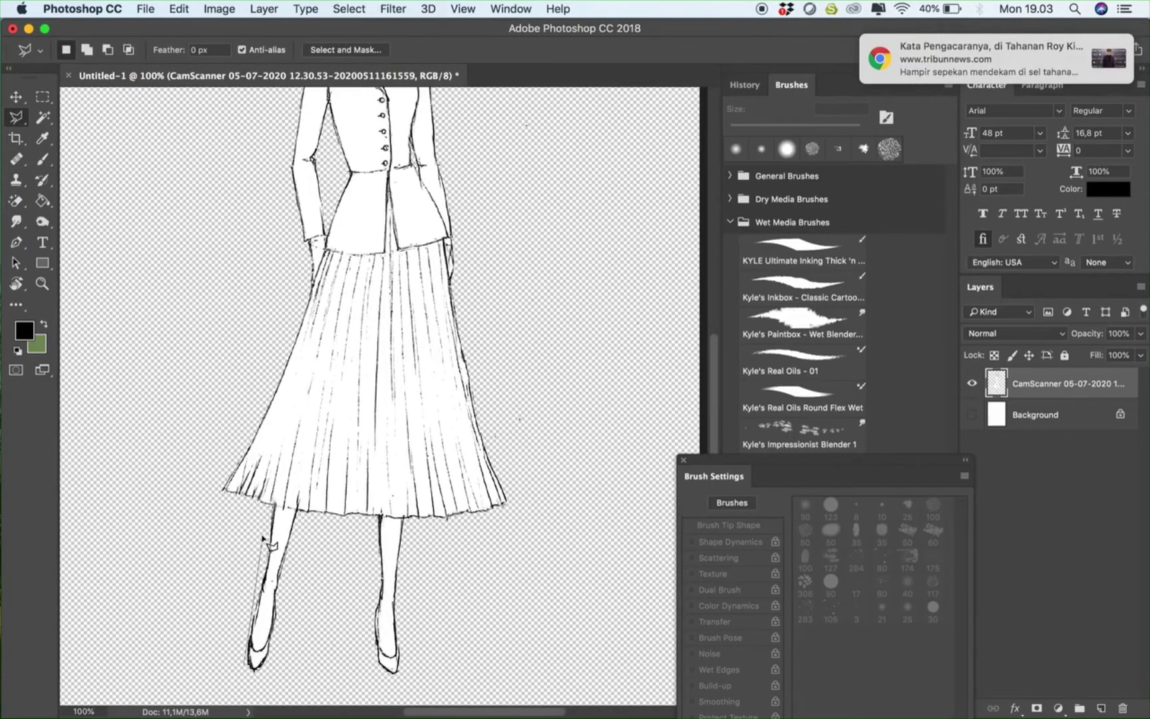
left_click(274, 507)
left_click(220, 492)
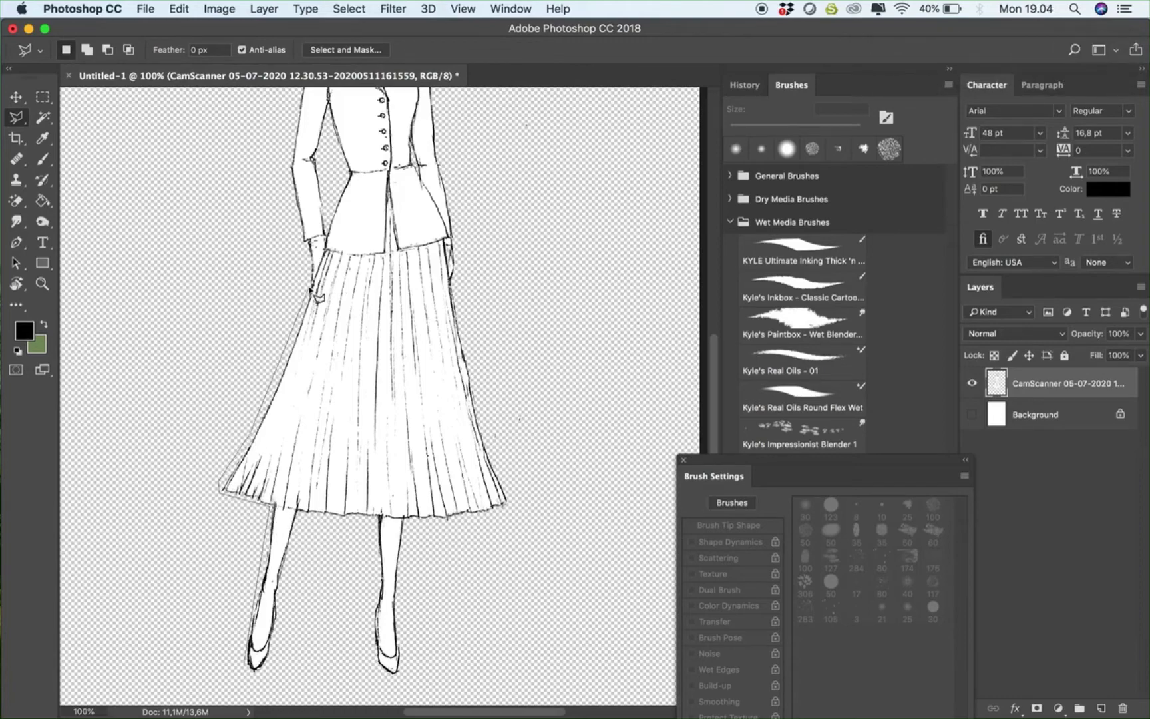
left_click(324, 253)
scroll(300, 173, "up", 5)
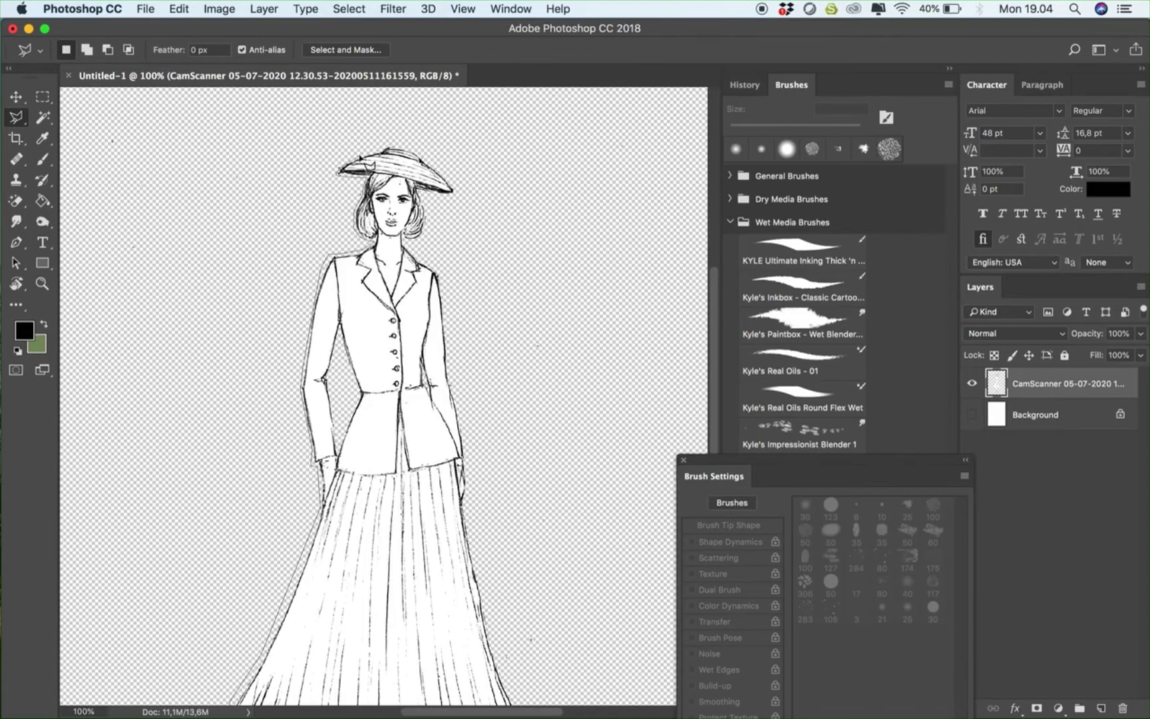
left_click(391, 146)
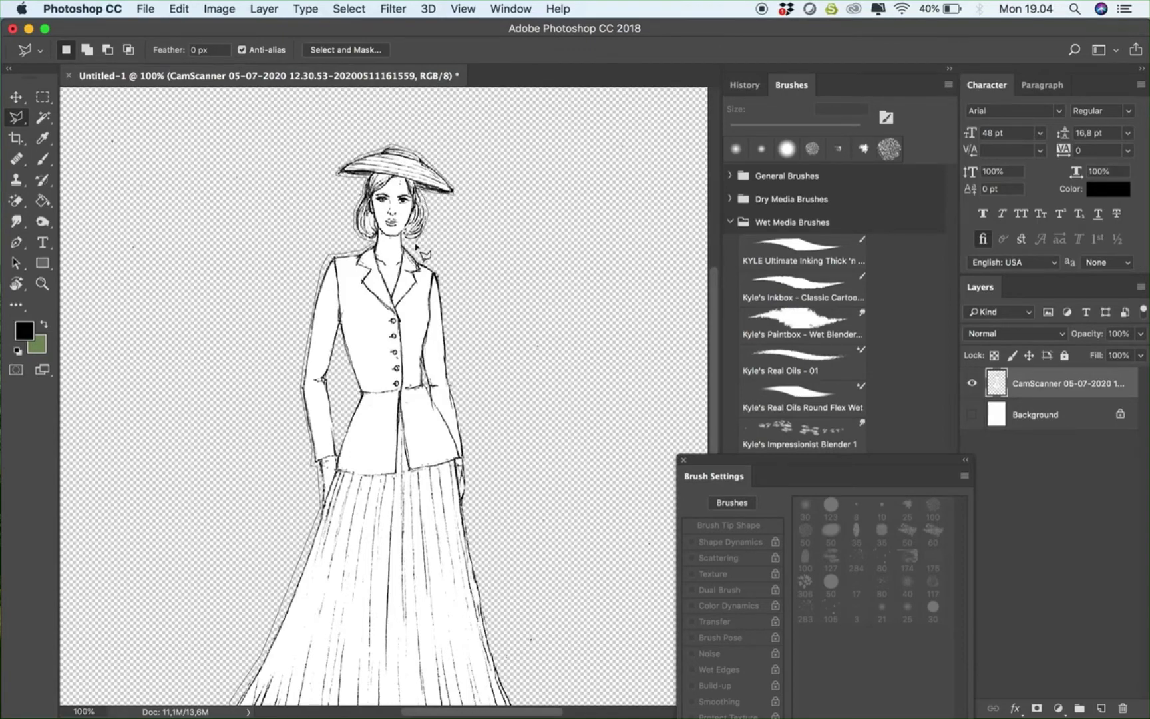
left_click(438, 270)
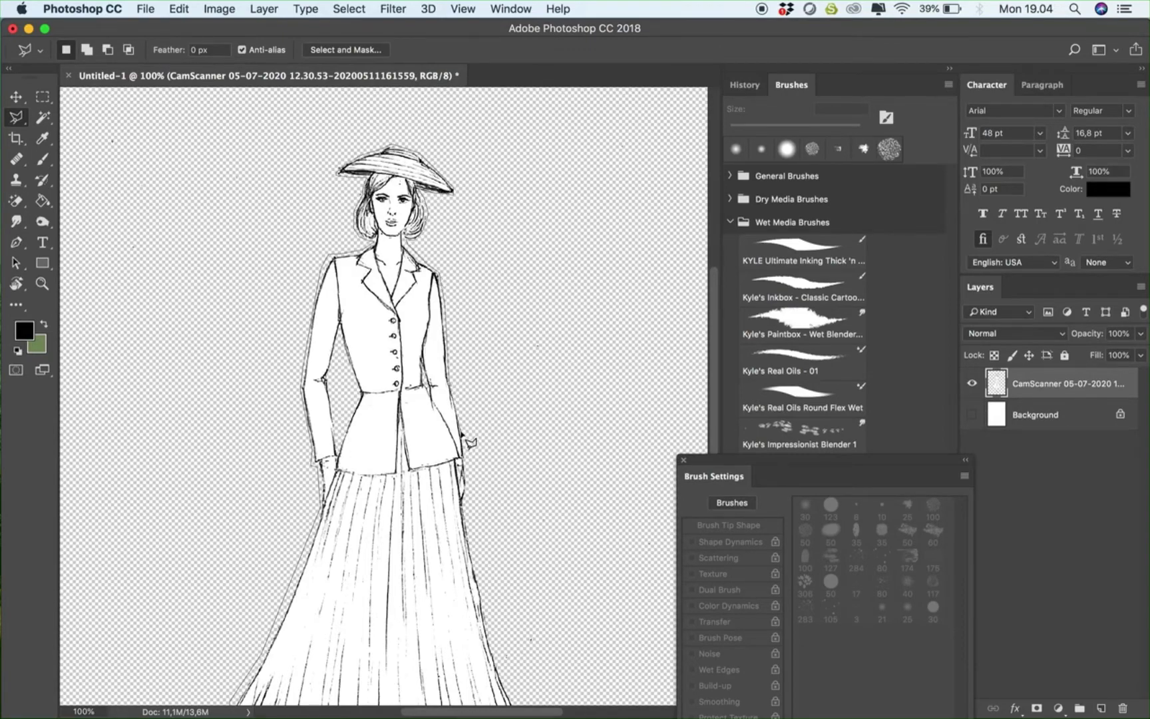
scroll(485, 519, "down", 4)
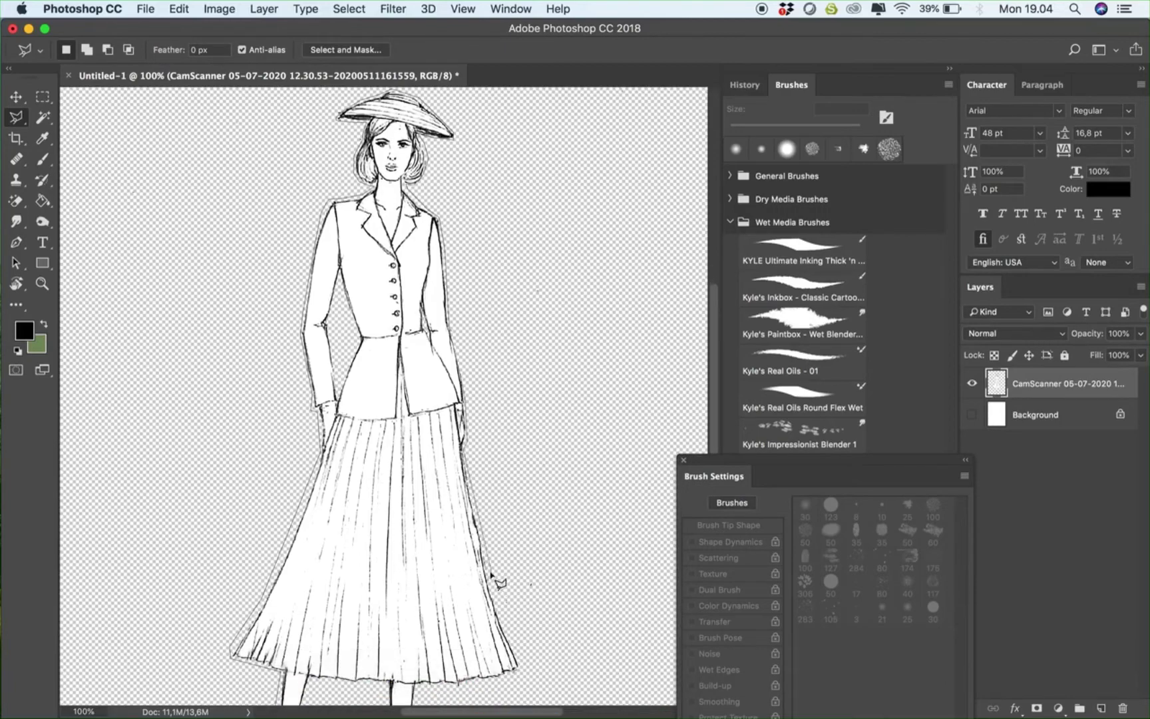
left_click(511, 673)
scroll(446, 686, "down", 3)
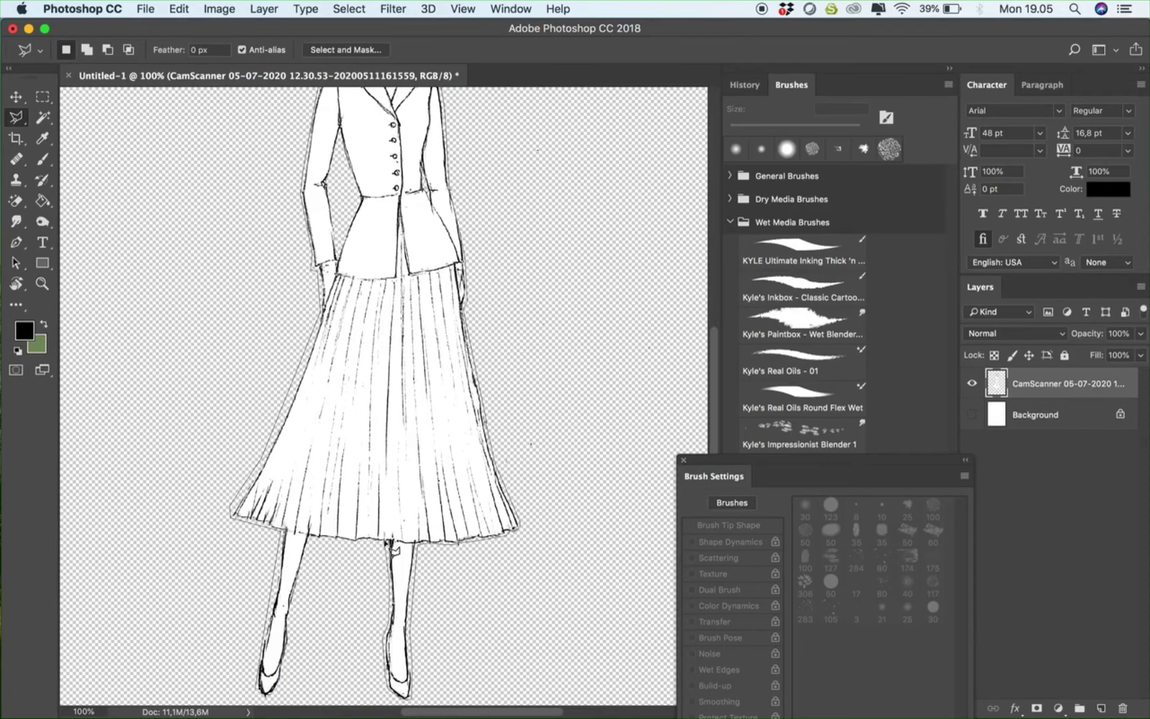
left_click(309, 541)
double_click(264, 692)
Invert the selection around the figure and delete the stray marks left outside it
left_click(42, 97)
right_click(185, 188)
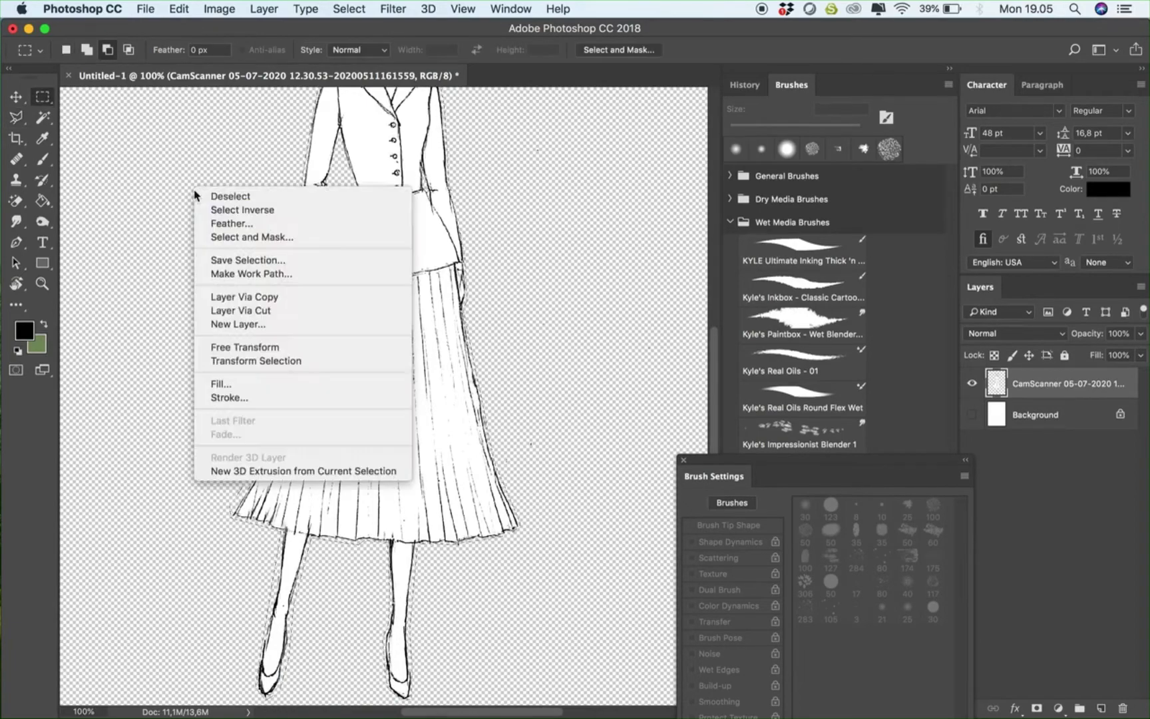
left_click(215, 210)
key("Delete")
Add a new layer beneath the sketch layer, patch the see-through spot in the hair with white using the Paint Bucket, and deselect
scroll(563, 315, "up", 3)
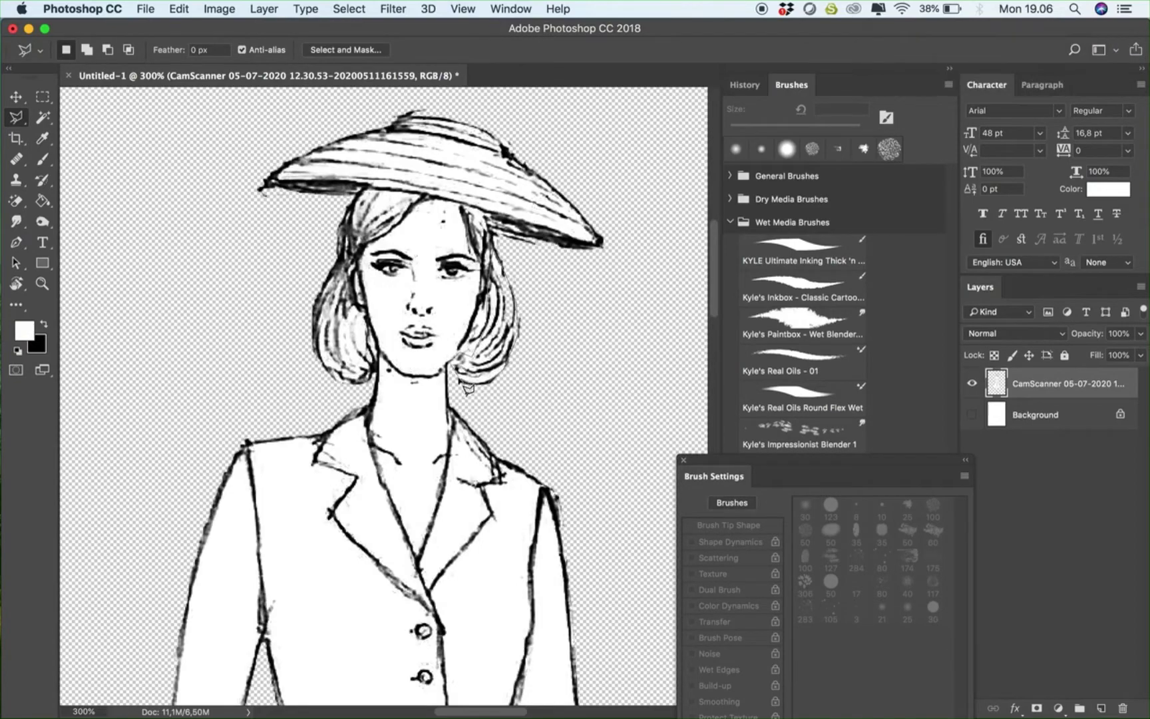
key("alt+bracketleft")
key("ctrl+shift+alt+n")
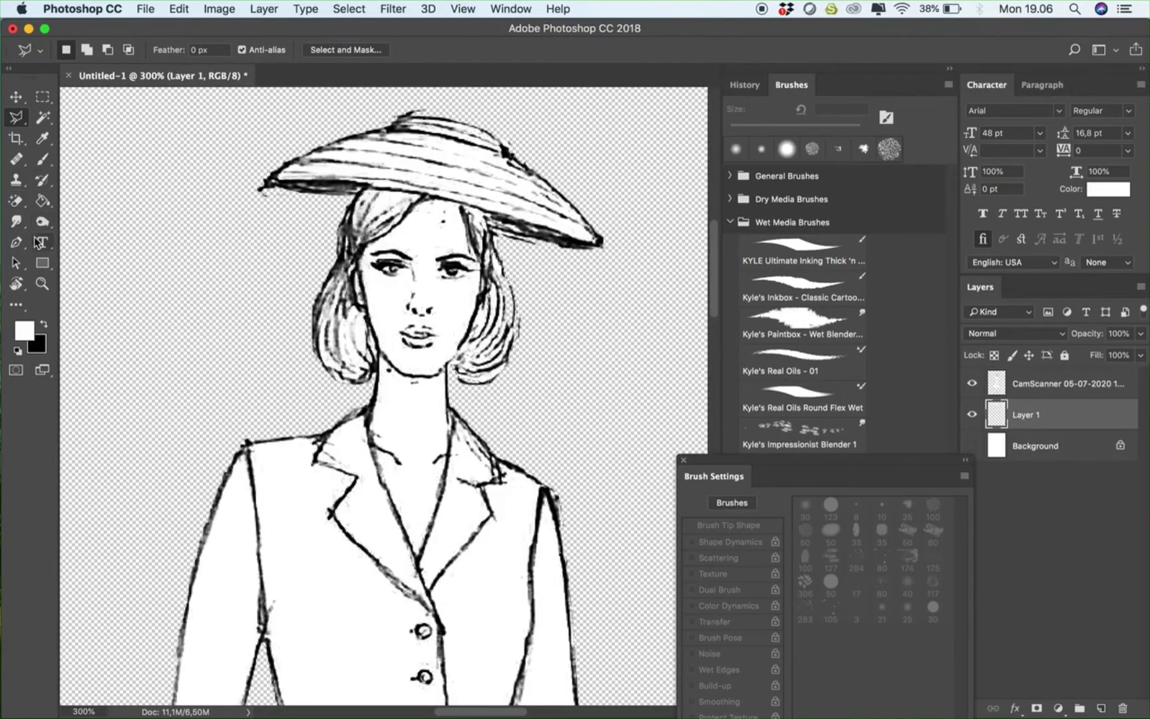
left_click_drag(42, 200, 87, 210)
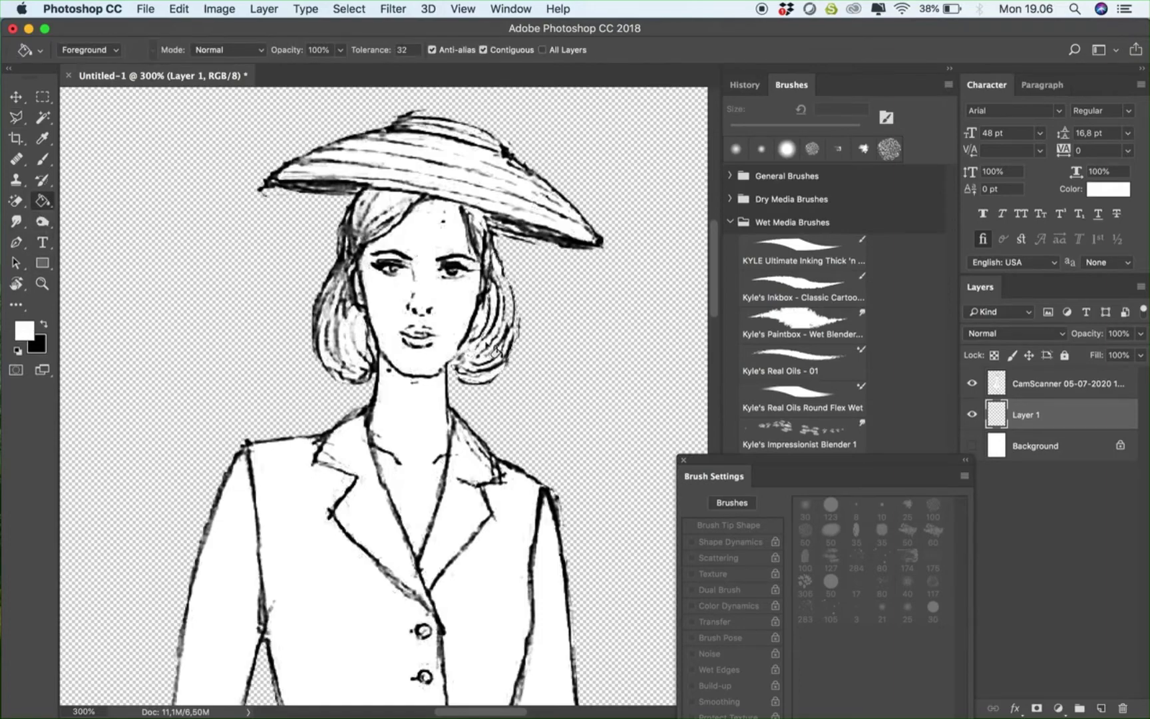
key("m")
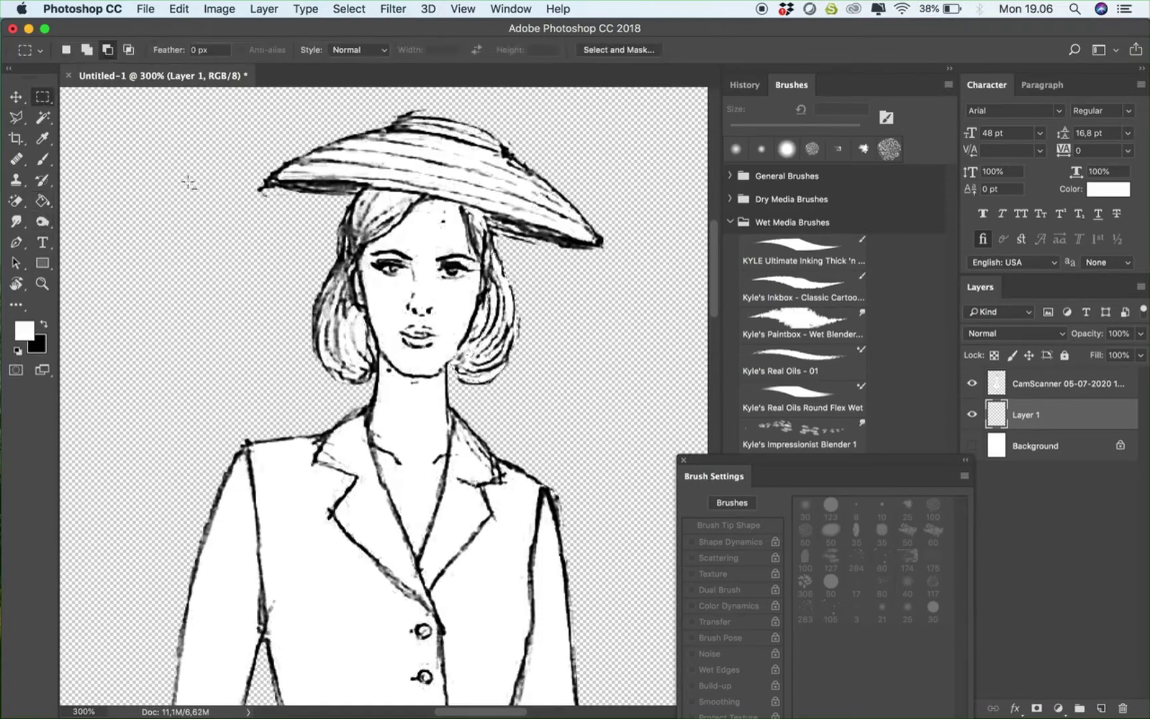
right_click(207, 202)
left_click(240, 227)
right_click(202, 266)
left_click(377, 278)
Merge the scanned sketch layer down into the white patch layer and show the white Background layer
left_click(1063, 386)
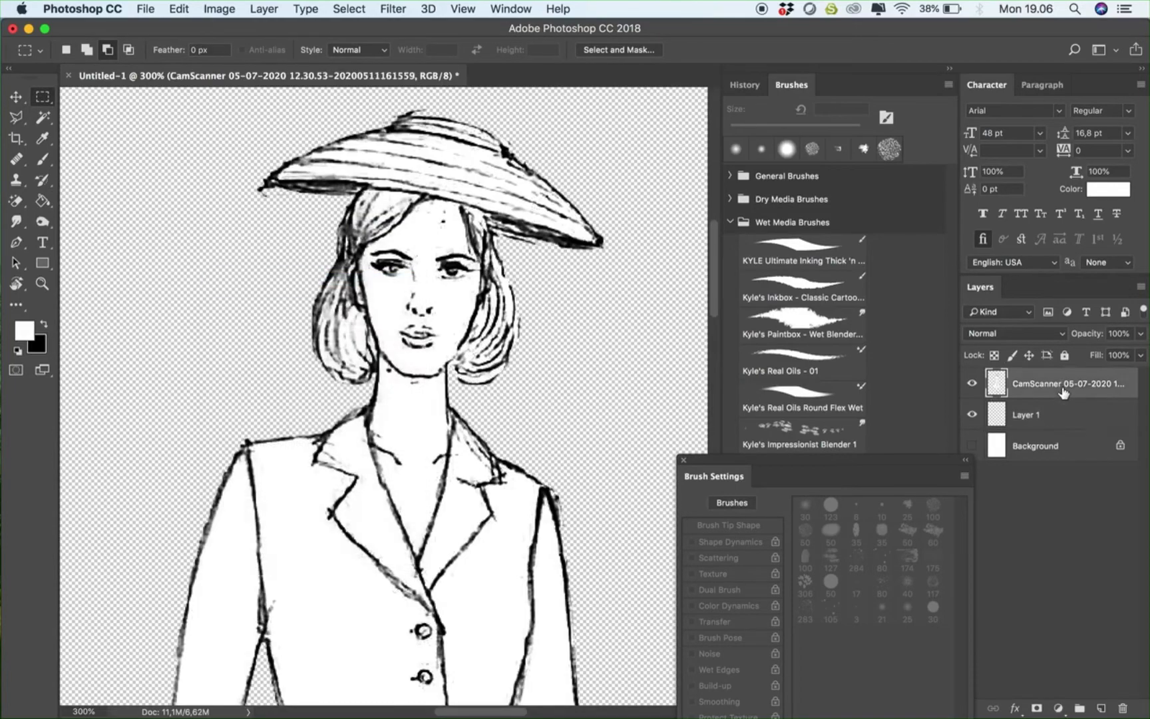
key("super+e")
key("super+1")
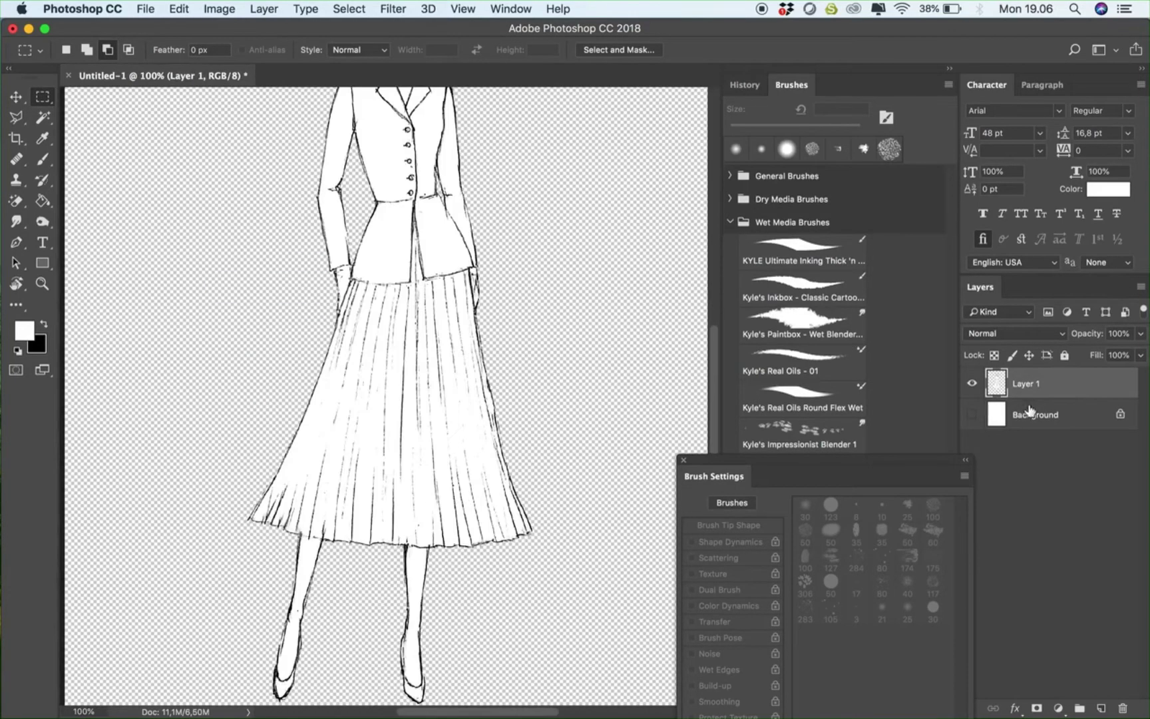
left_click(972, 414)
scroll(506, 399, "up", 5)
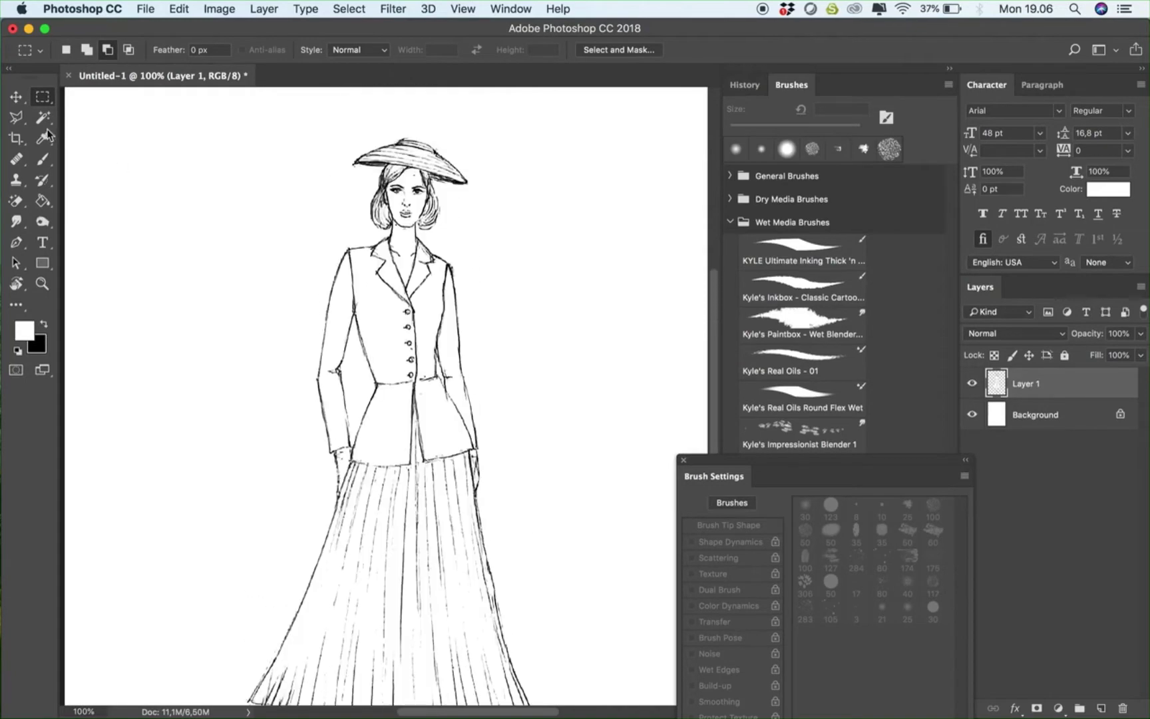
Apply a drop shadow to the figure layer with 38% opacity, an angle of 18°, and a size of 16 px
left_click(18, 98)
left_click(1016, 708)
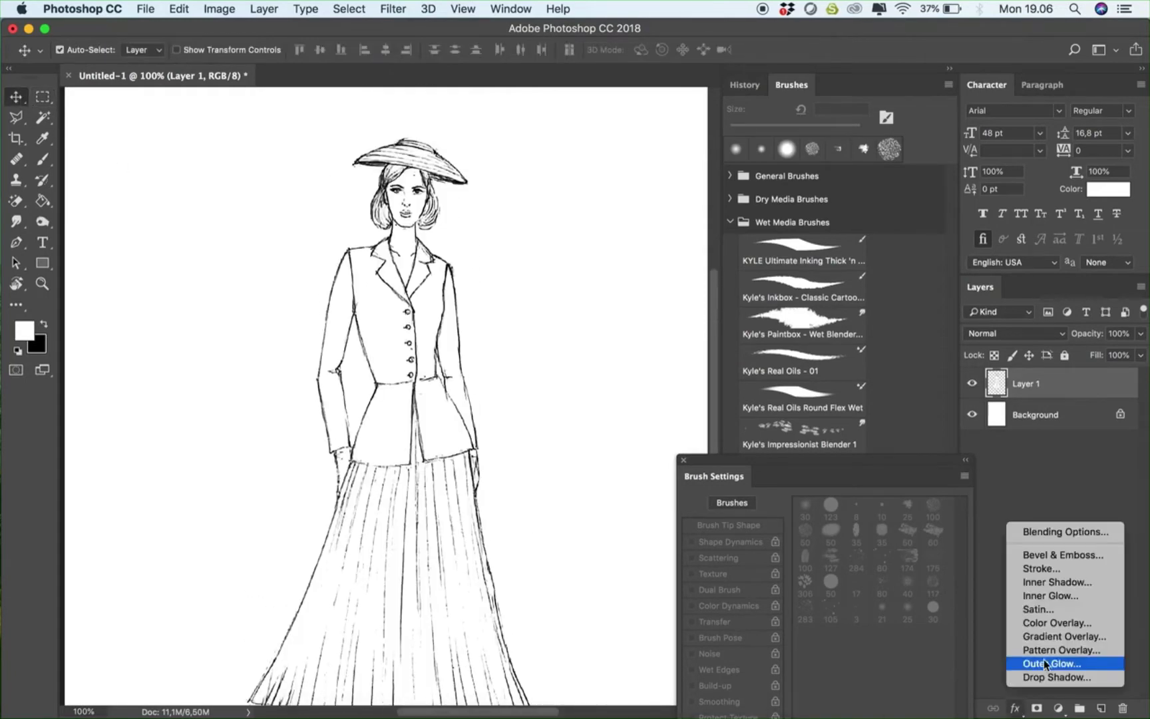
left_click(1043, 674)
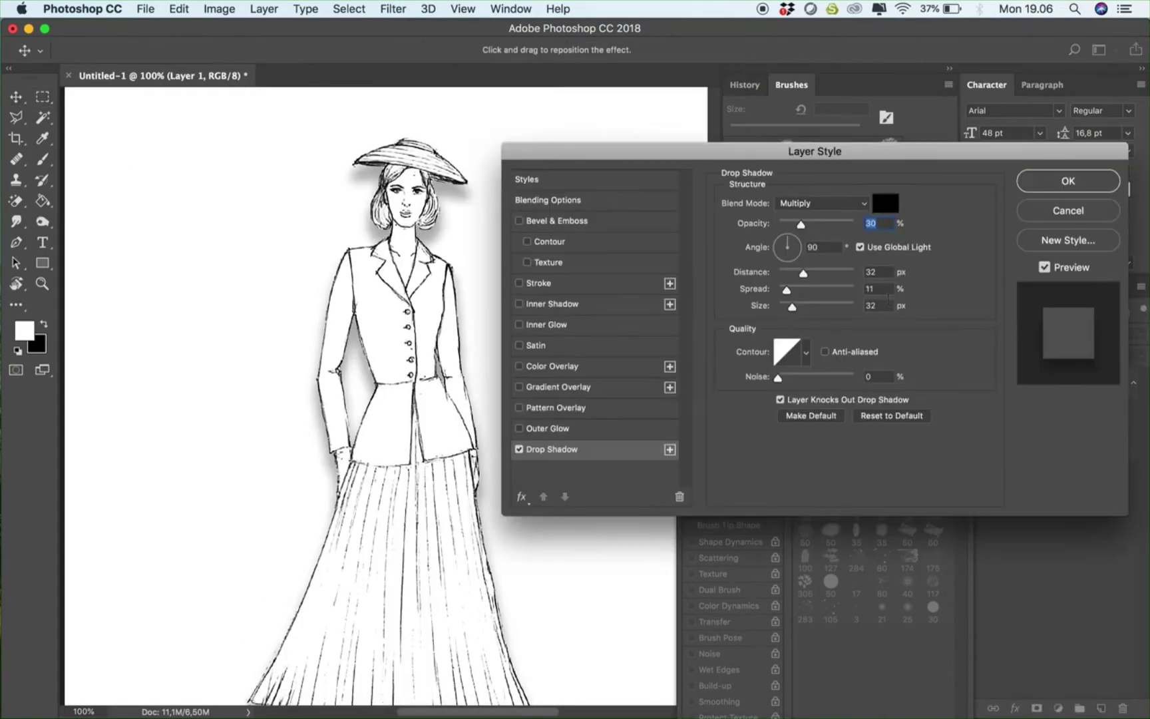
left_click_drag(780, 246, 809, 228)
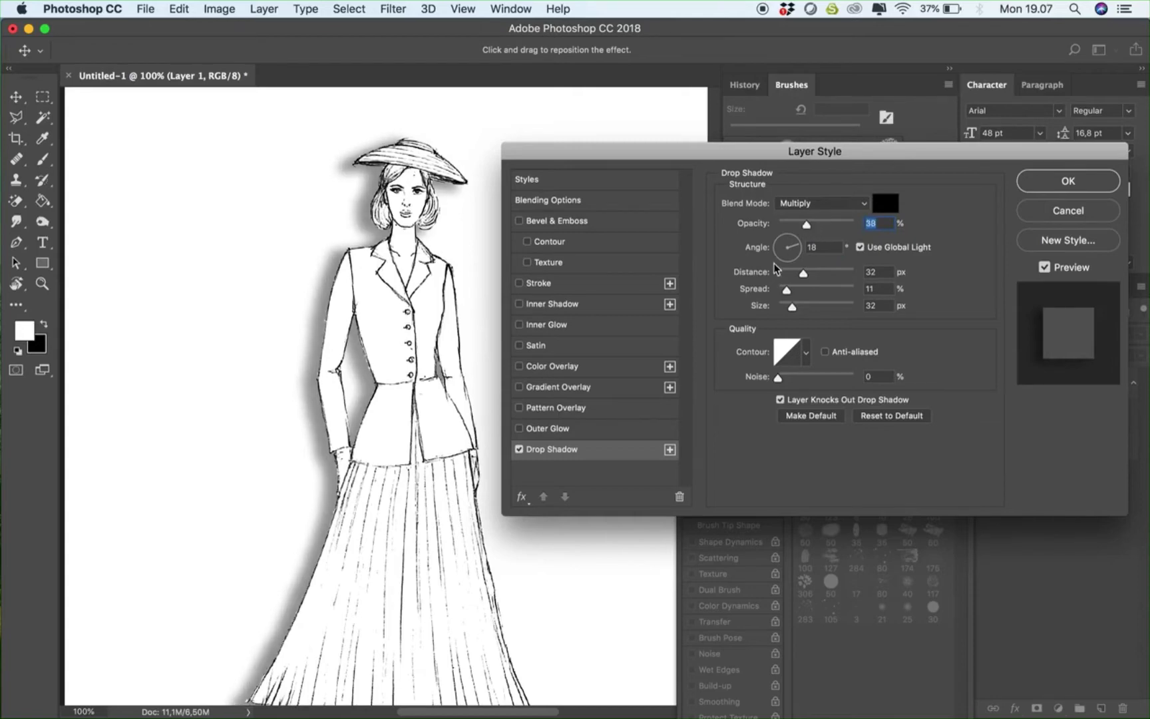
left_click_drag(792, 306, 788, 307)
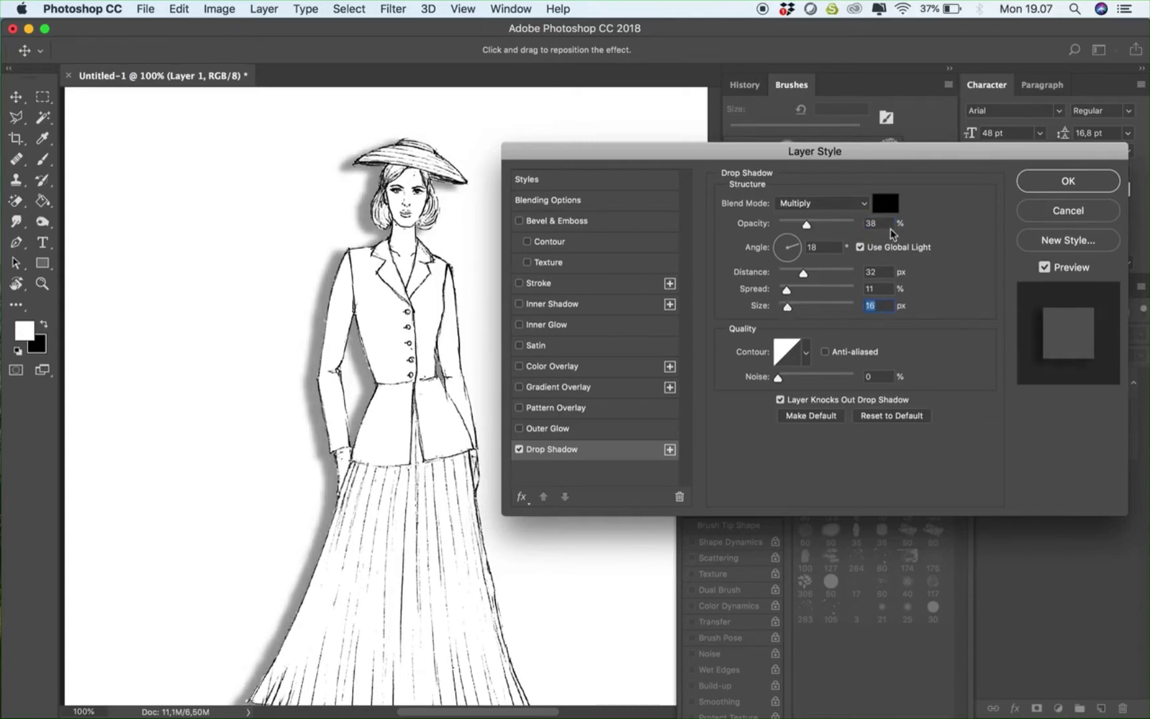
left_click(1067, 181)
Check the shadow on the full figure and hide the layer's Drop Shadow effect
scroll(510, 294, "down", 5)
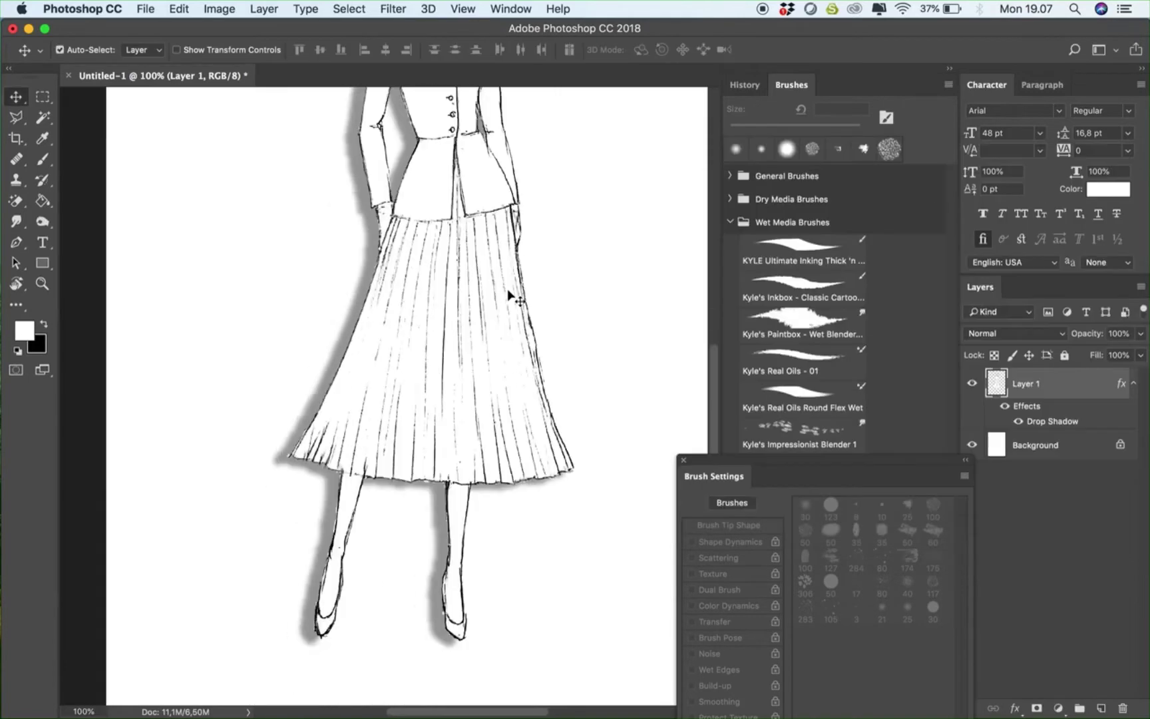
scroll(509, 295, "up", 3)
key("super+minus")
key("super+minus")
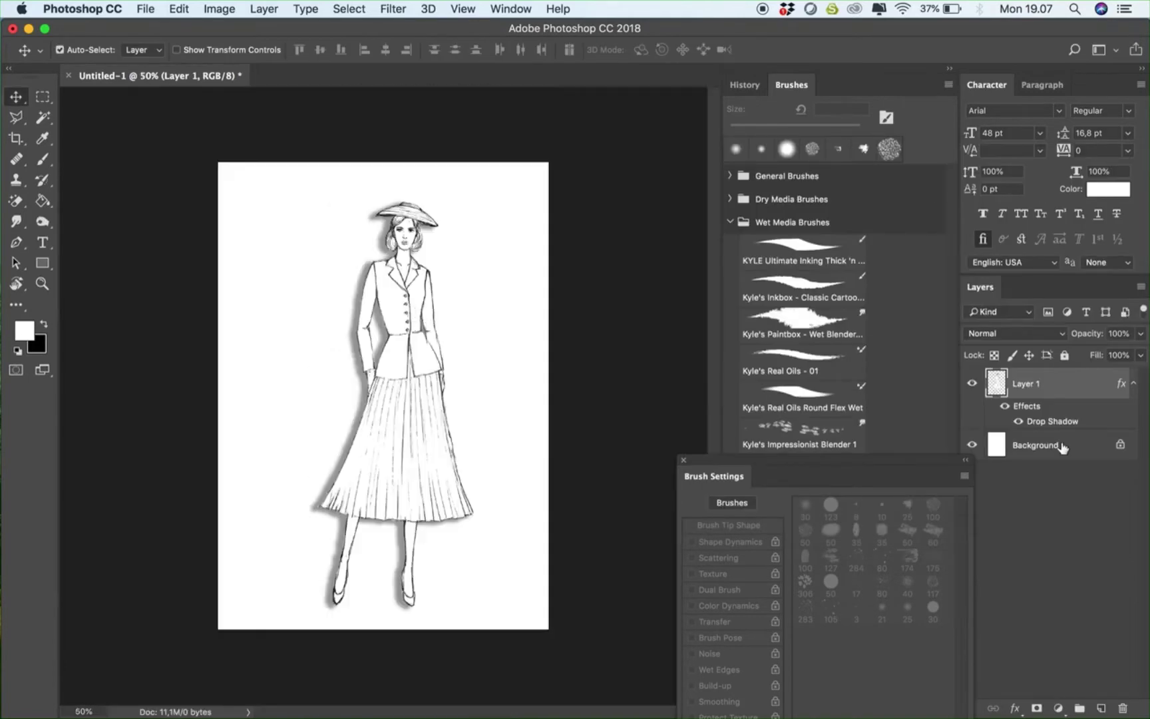
left_click(1018, 421)
left_click_drag(421, 28, 468, 27)
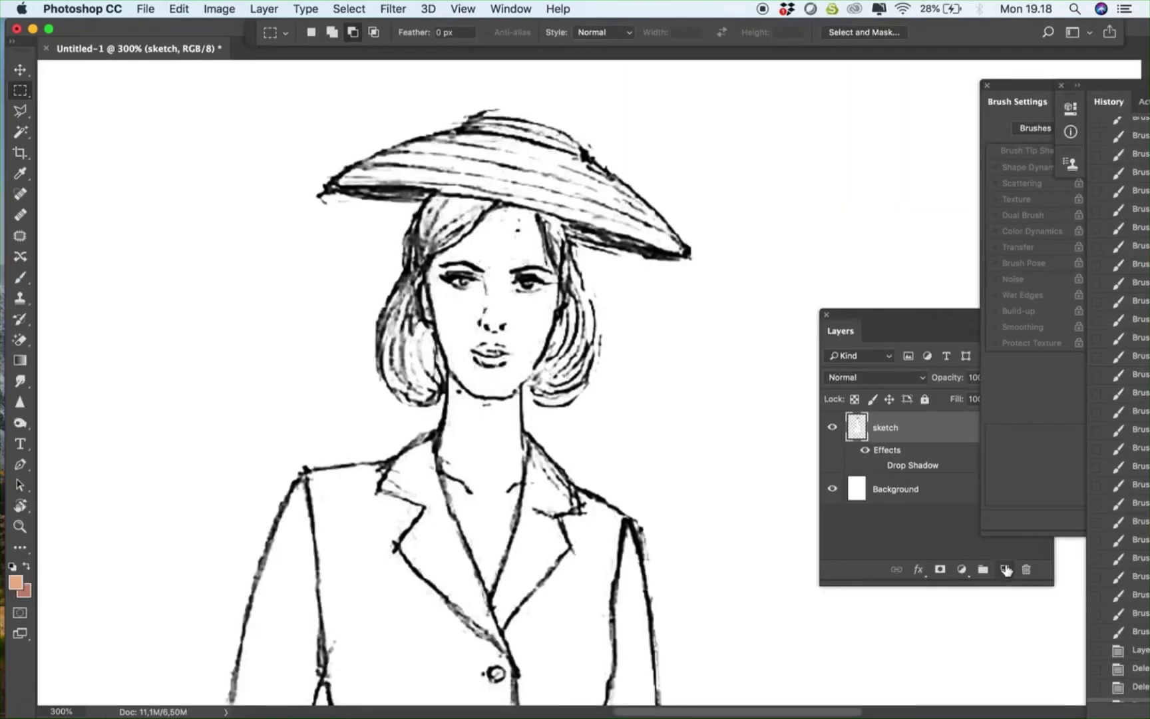
Add a new layer named skins above the sketch layer
left_click(1005, 569)
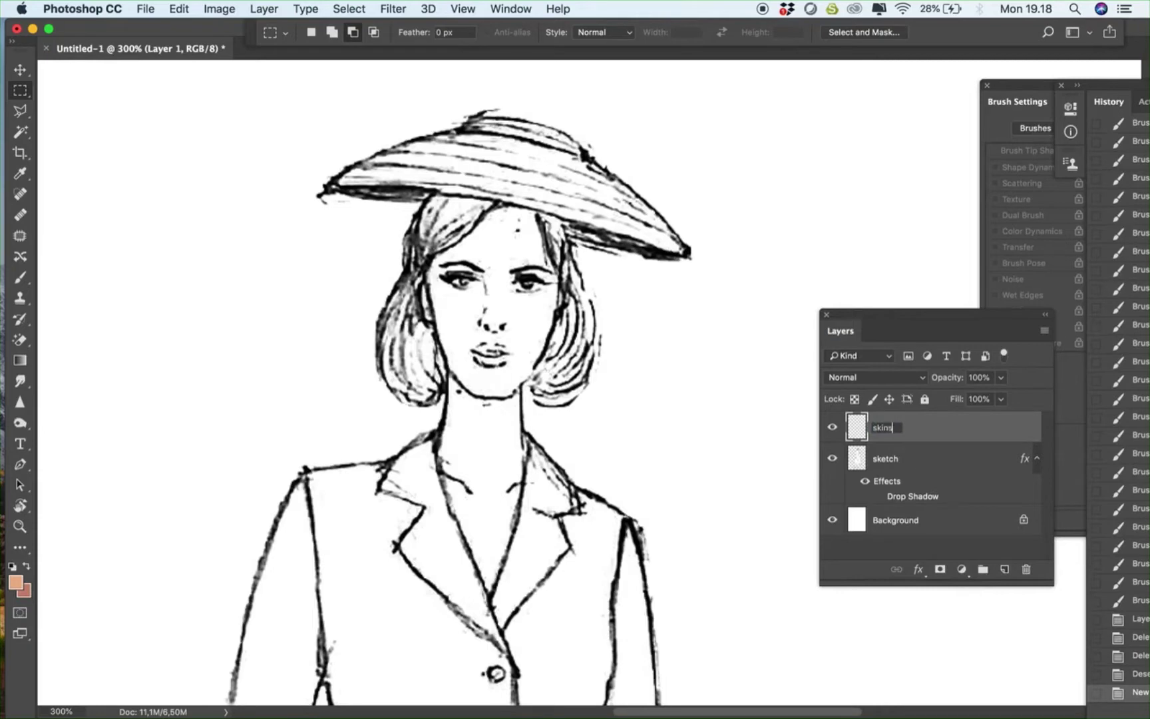
key("Return")
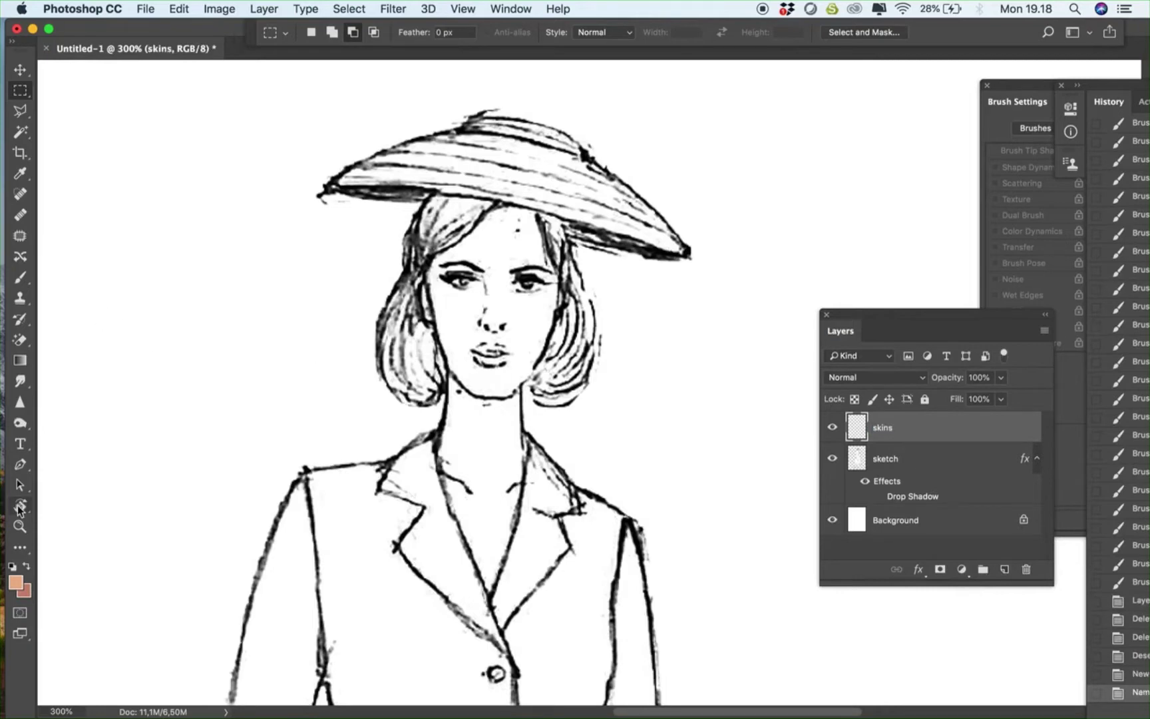
Start a Pen tool path at the face's left temple and trace the hairline across the forehead to the right temple
left_click(21, 470)
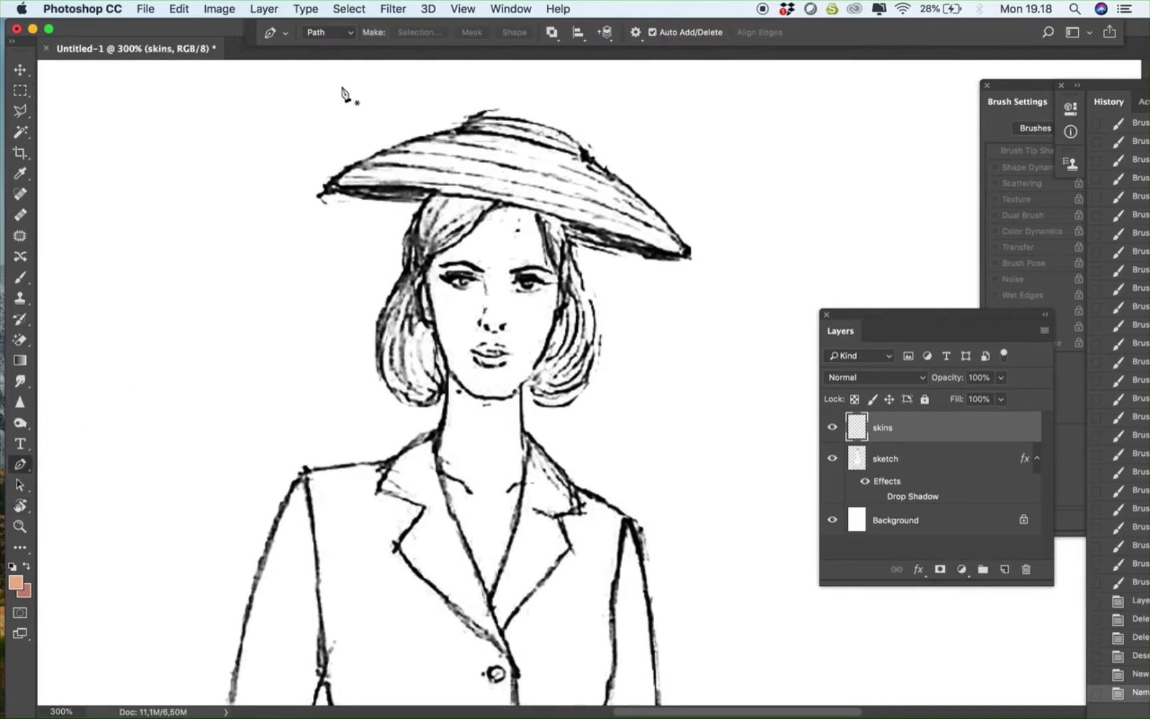
scroll(585, 160, "up", 2)
left_click(319, 365)
left_click(344, 317)
left_click(406, 265)
left_click(453, 233)
left_click(504, 249)
left_click(521, 304)
left_click(544, 359)
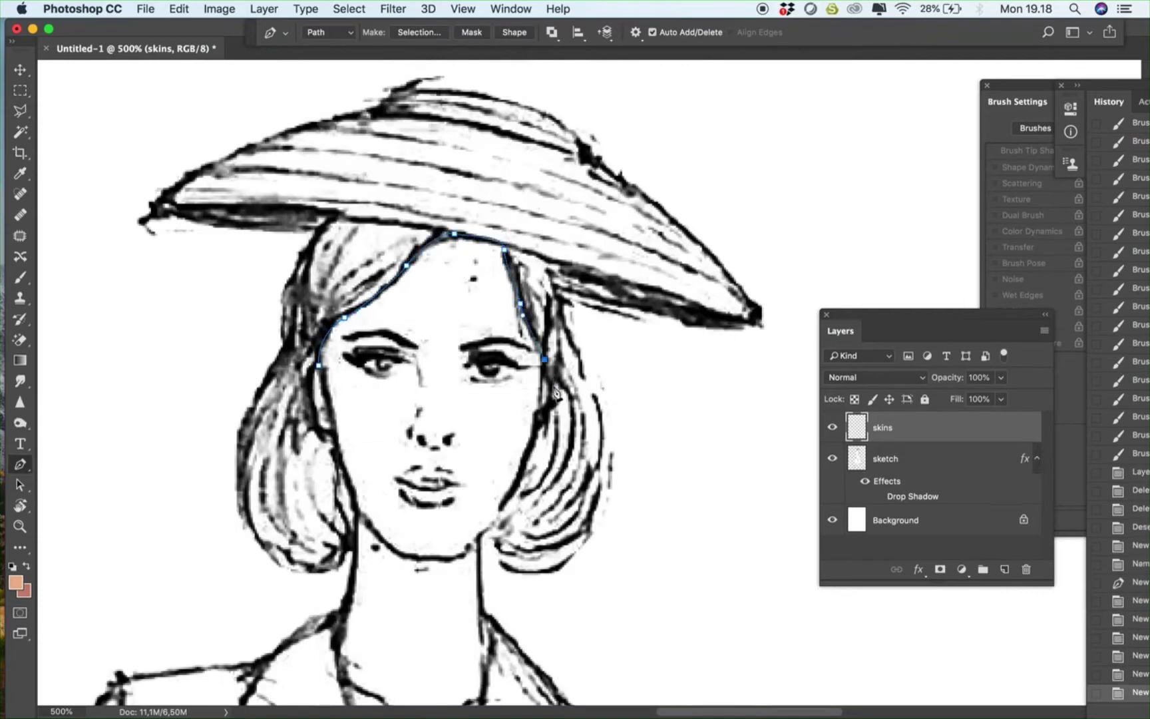
Continue the face path down the right cheek, around the chin and up the left cheek, closing it at the starting point
left_click(552, 387)
left_click(543, 417)
left_click(527, 458)
left_click(477, 538)
left_click(465, 552)
left_click_drag(401, 555, 360, 538)
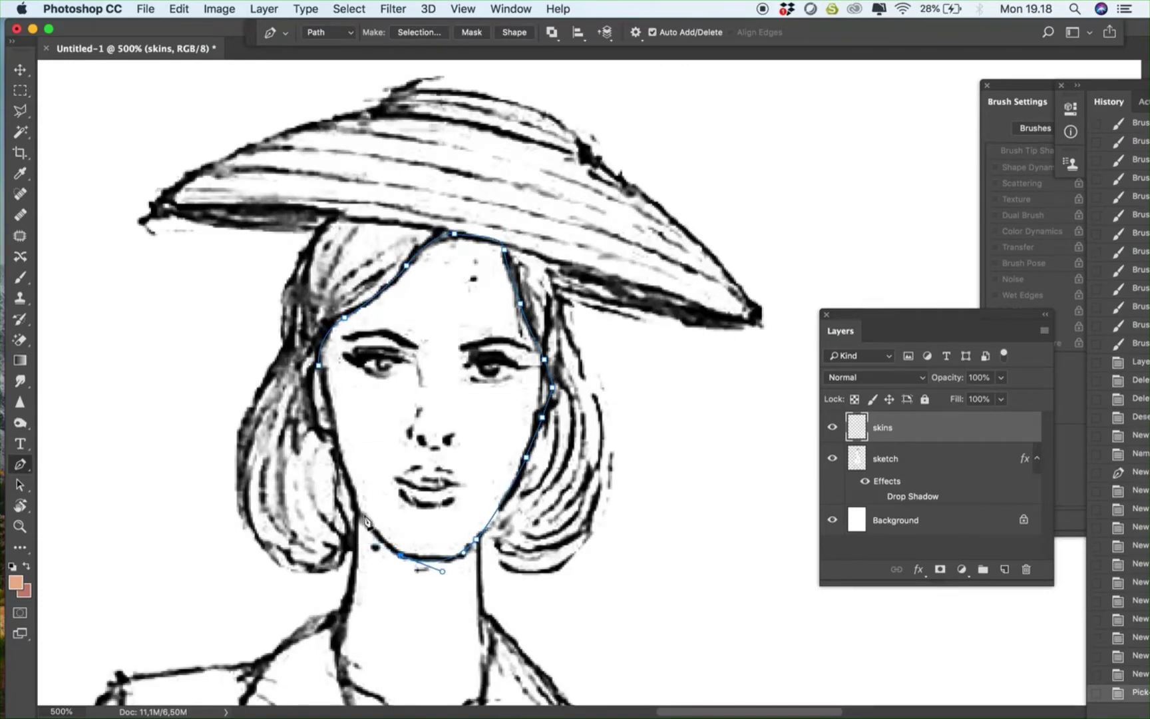
left_click(360, 510)
left_click(334, 437)
left_click(323, 433)
left_click(319, 365)
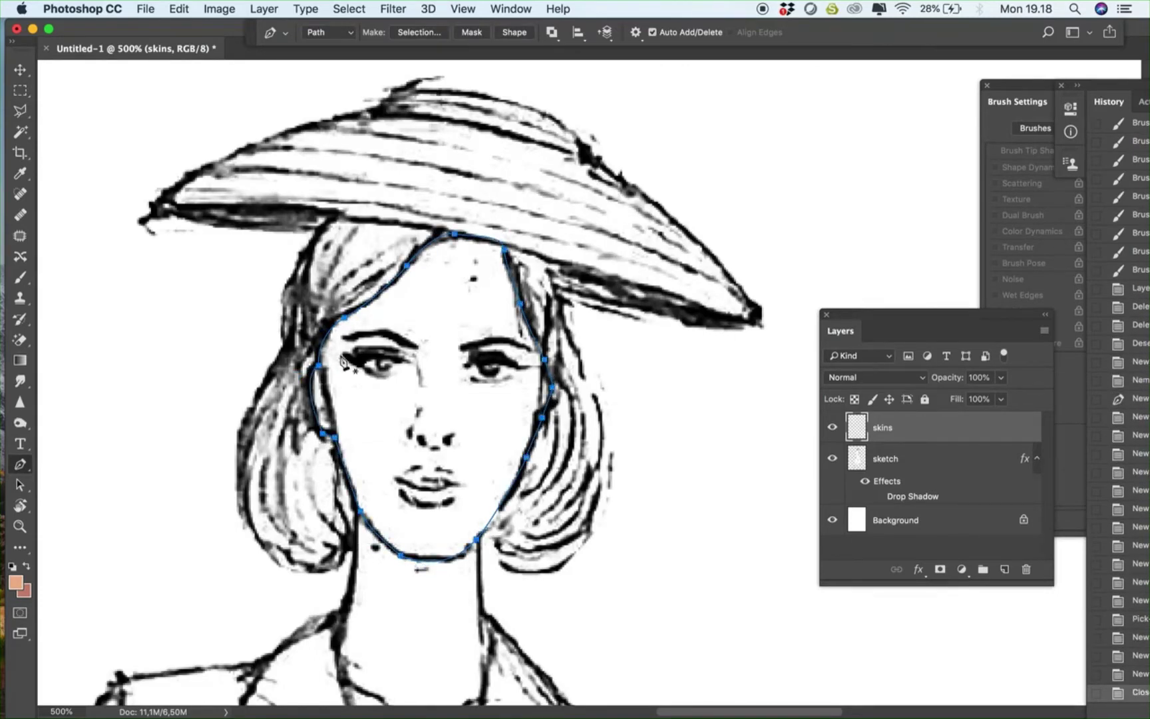
Convert the face path into a new anti-aliased selection with a feather radius of 0 pixels
right_click(436, 328)
left_click(511, 385)
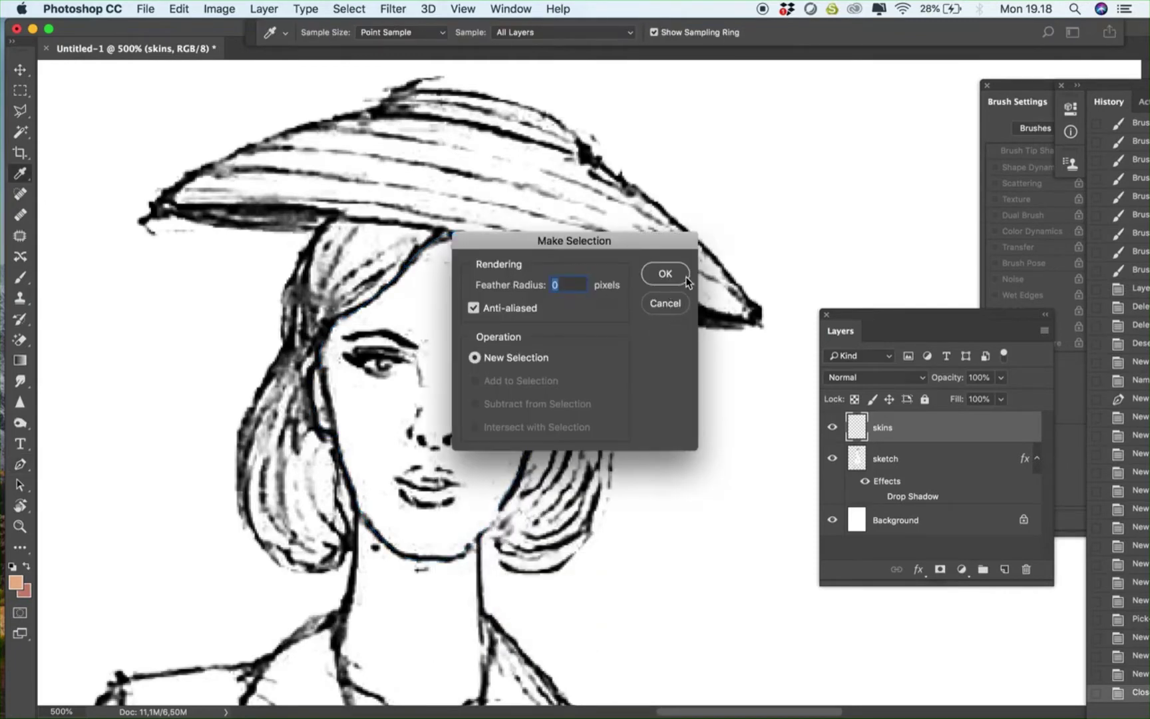
left_click(686, 281)
Switch to the Brush tool and set the foreground colour to a slightly lighter peach skin tone
left_click(20, 277)
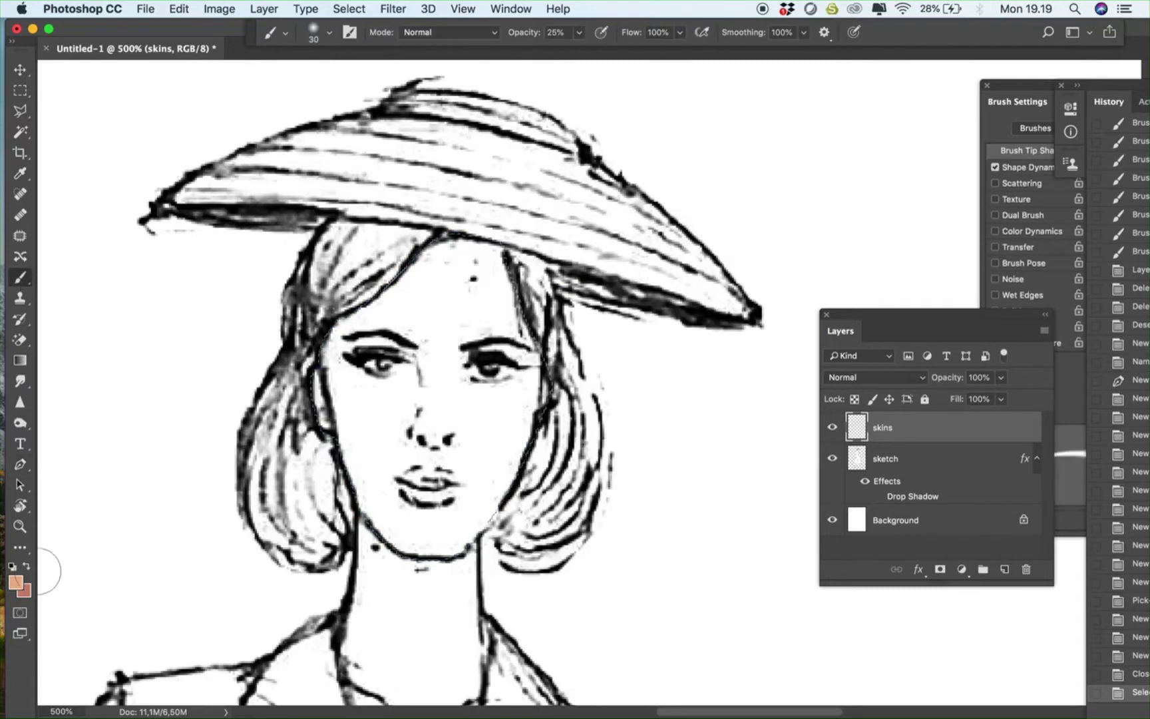
left_click(16, 582)
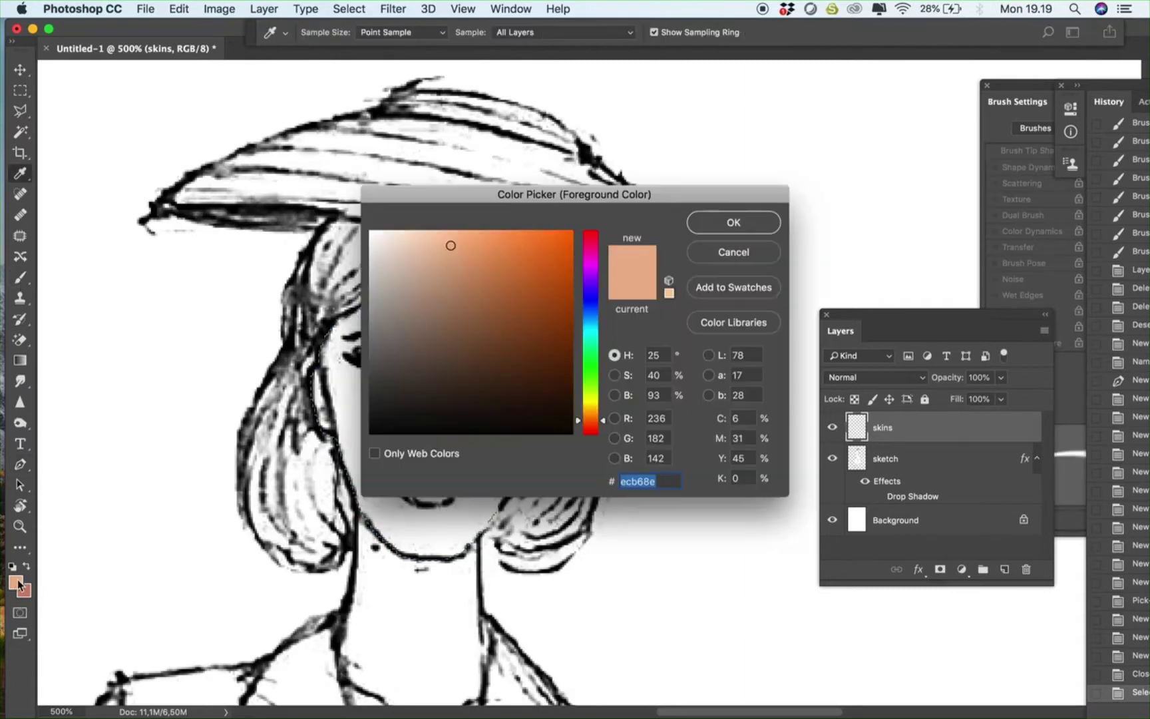
left_click(446, 240)
left_click(732, 227)
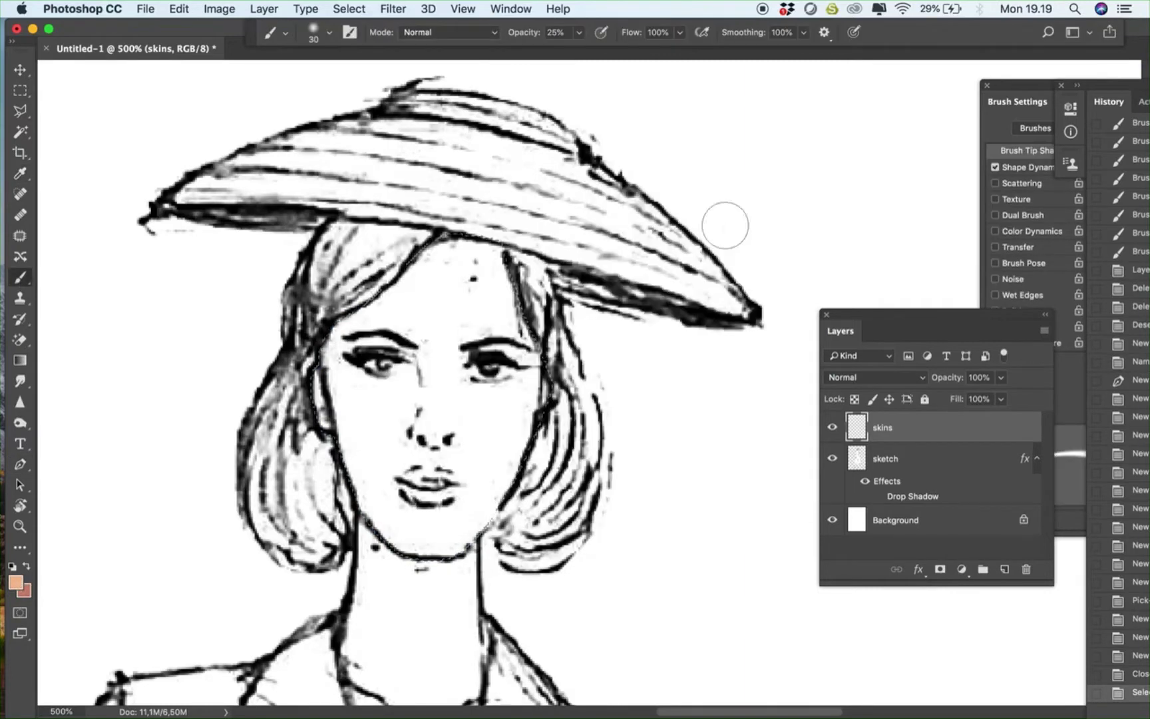
Switch the brush to the Soft Round preset from the General Brushes
left_click(330, 37)
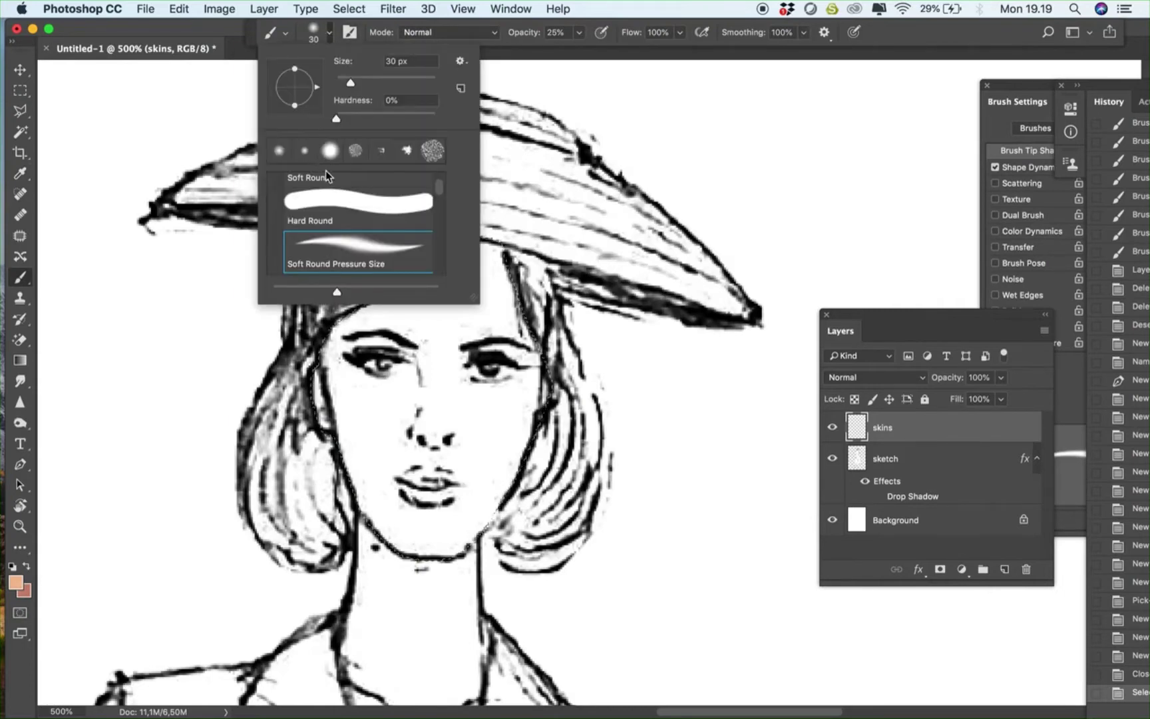
scroll(343, 191, "up", 2)
left_click(347, 209)
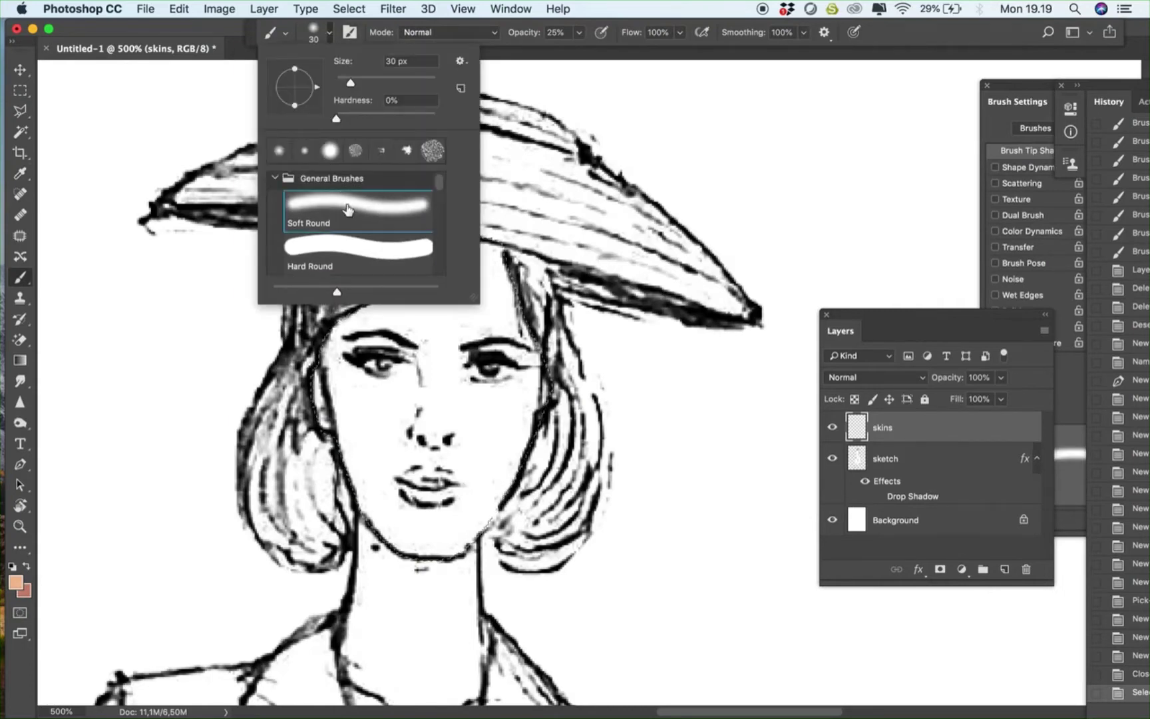
left_click(682, 205)
left_click_drag(606, 263, 622, 273)
key("bracketright")
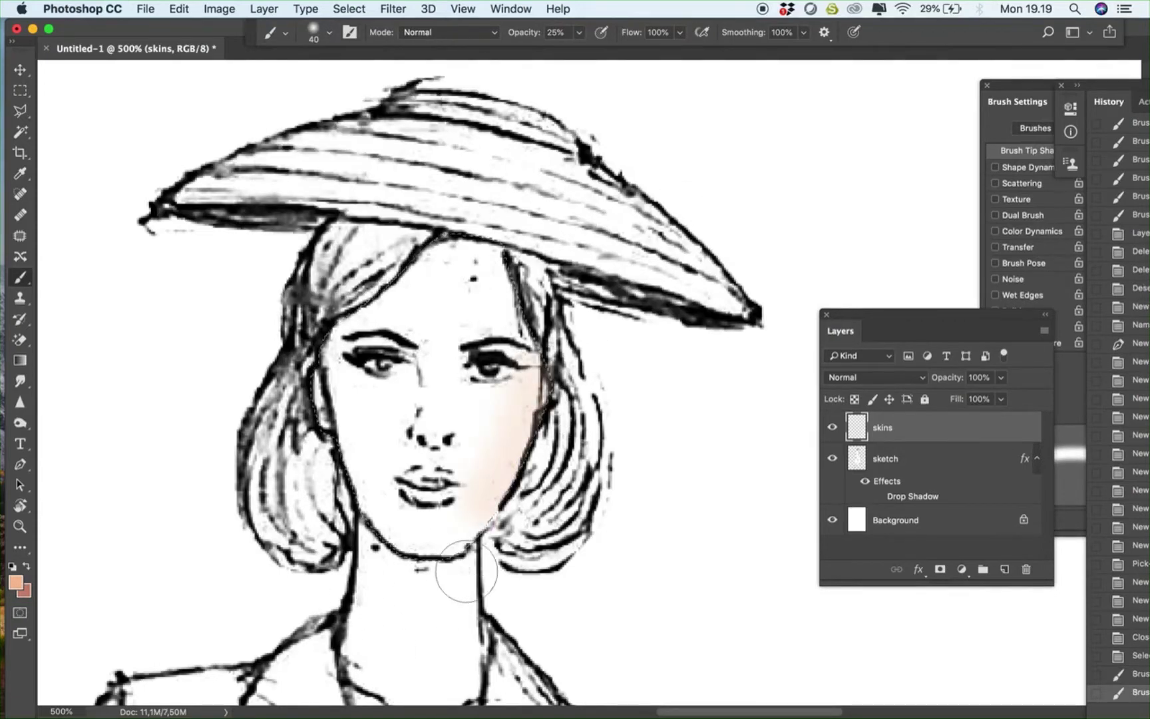
key("super+z")
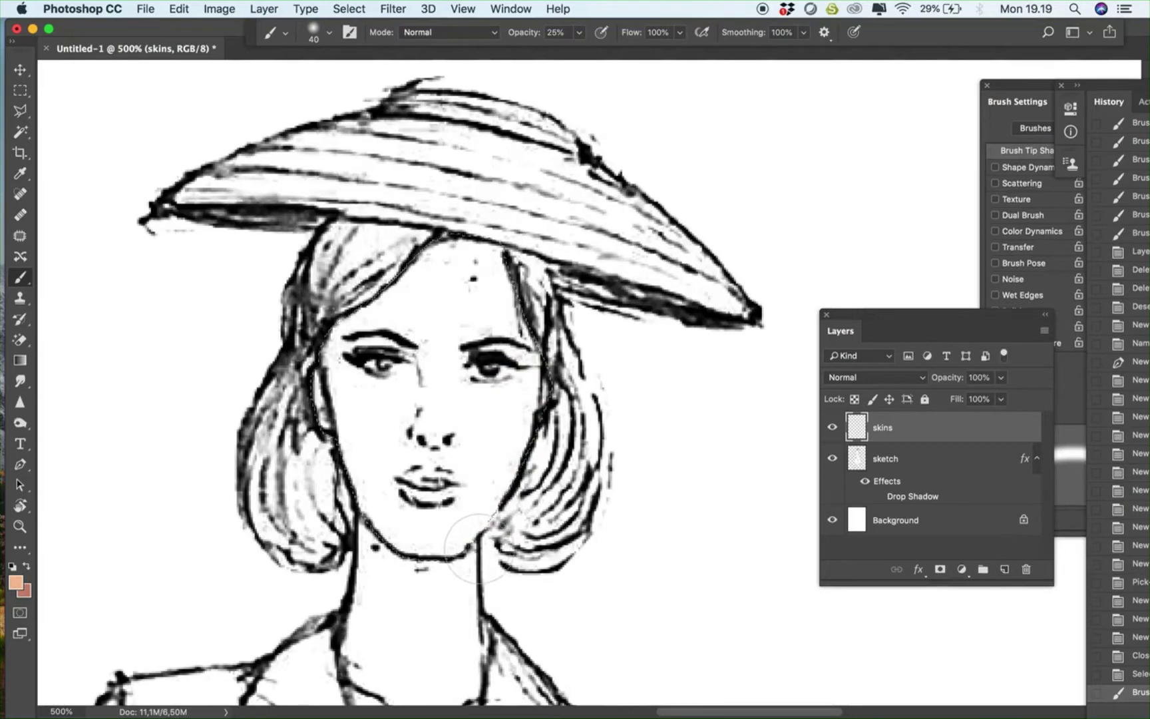
Brush soft peach skin tone along the face's cheeks, chin and forehead at 25% opacity, enlarging the brush to 45 px
left_click_drag(476, 546, 530, 413)
left_click_drag(470, 561, 399, 533)
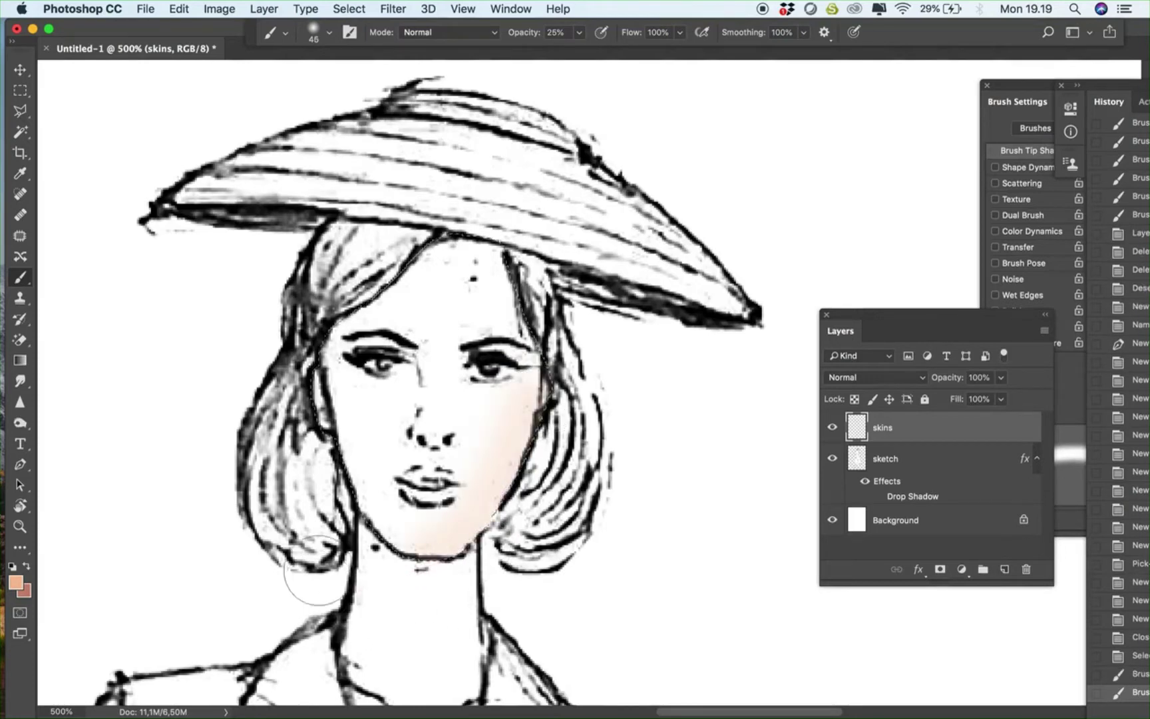
left_click_drag(372, 299, 505, 286)
left_click_drag(346, 399, 519, 413)
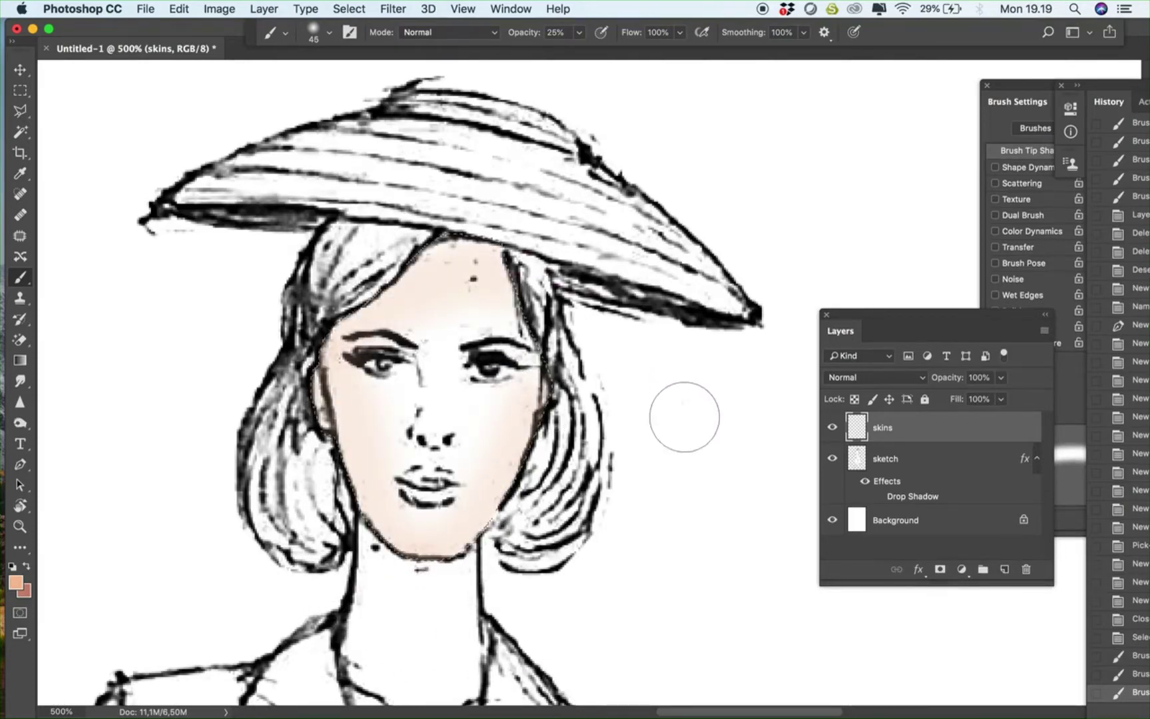
Set the skins layer's blend mode to Multiply and build up the face colour with a 60 px brush
left_click(875, 377)
left_click(849, 421)
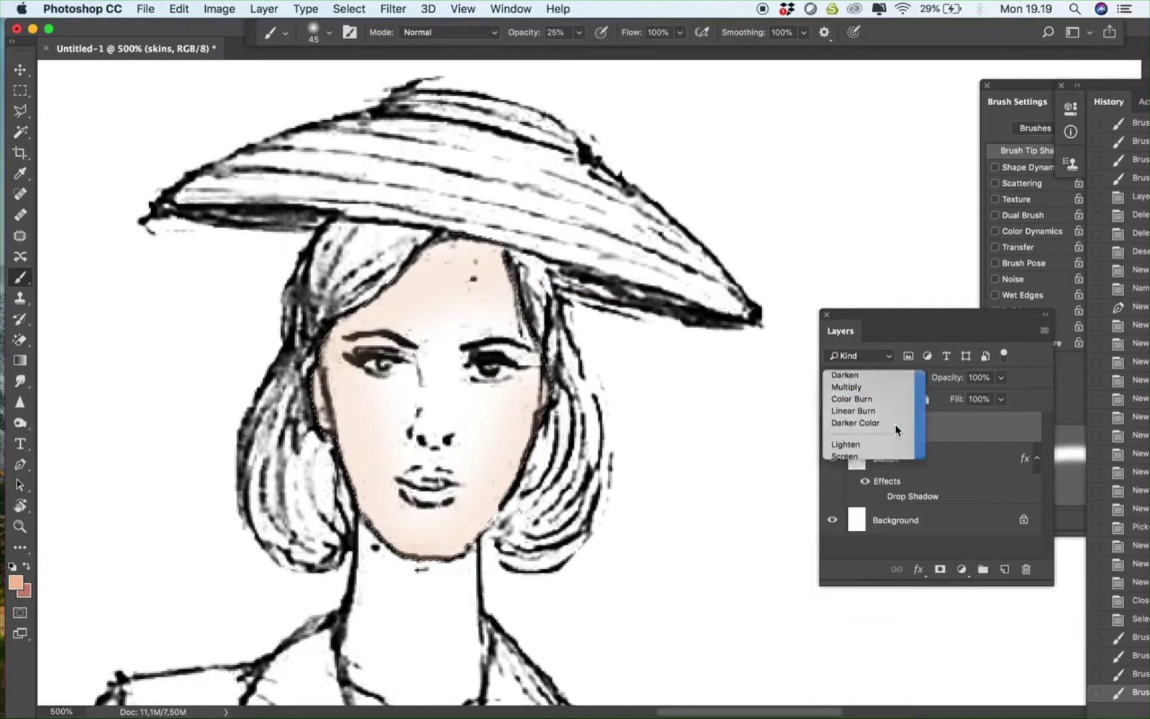
key("bracketright")
key("bracketright")
left_click_drag(381, 718, 399, 716)
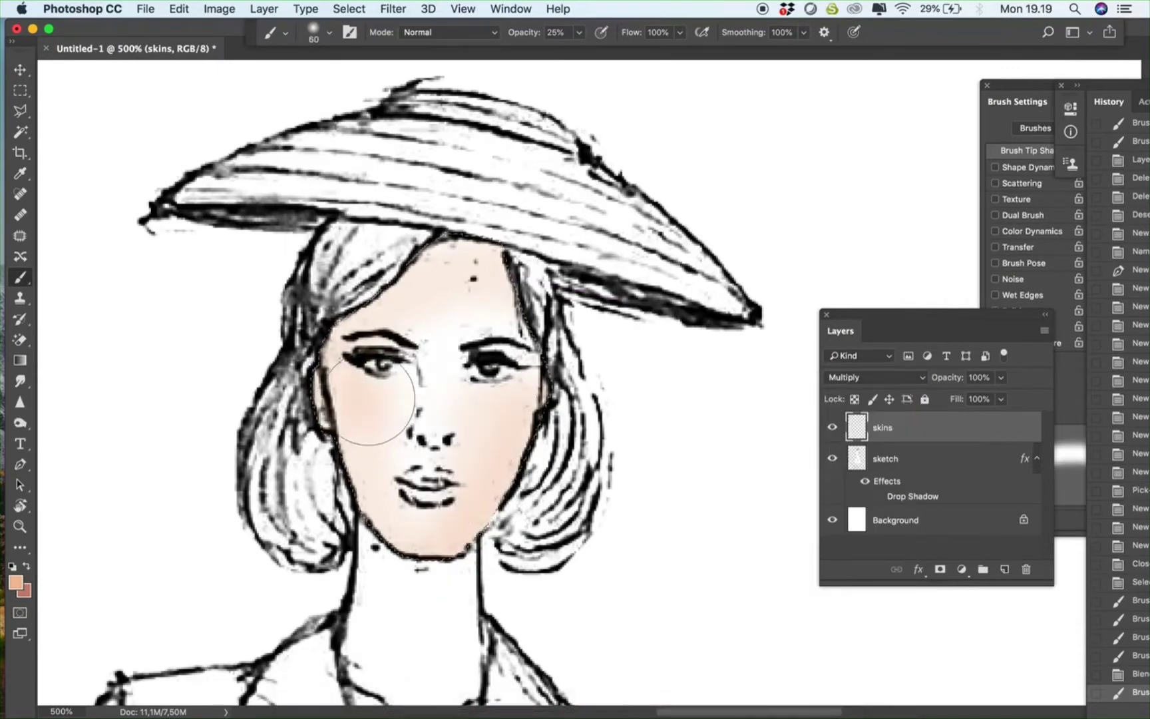
left_click_drag(377, 402, 383, 459)
mouse_move(374, 379)
left_mouse_down()
mouse_move(808, 393)
mouse_move(798, 392)
left_mouse_up()
left_click_drag(417, 244, 483, 263)
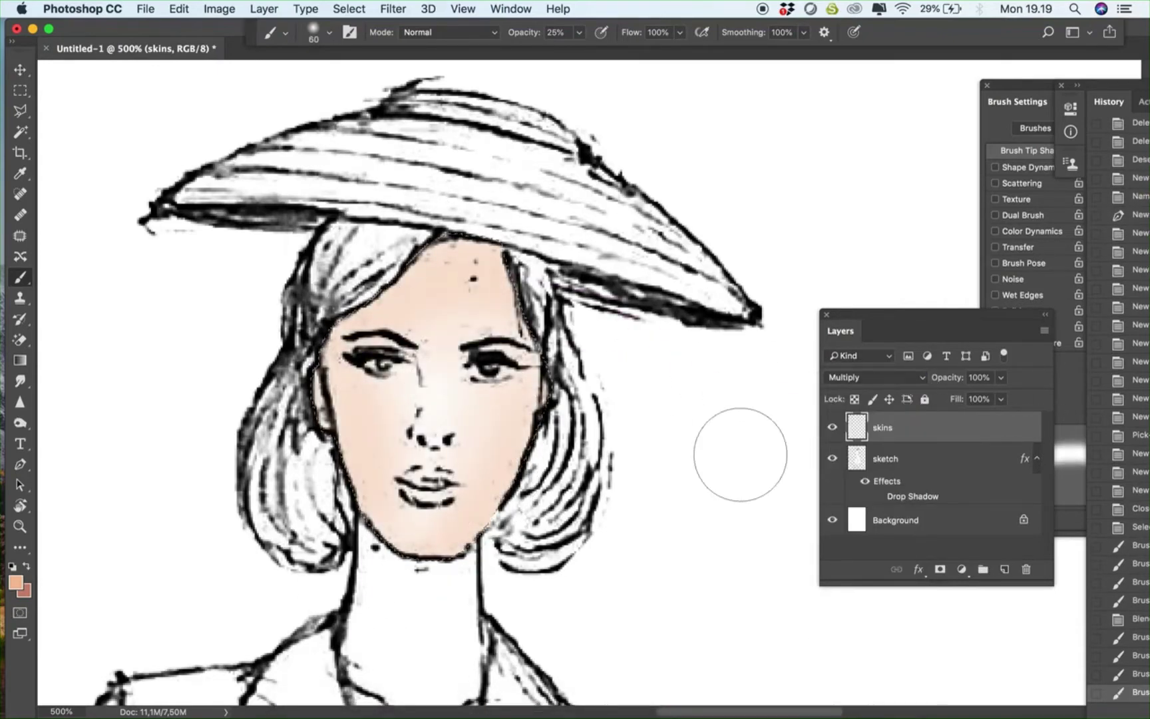
Reduce the brush size to 10 px and revert the last two skin strokes through the history
key("bracketleft")
key("bracketleft")
key("bracketleft")
key("bracketleft")
key("bracketleft")
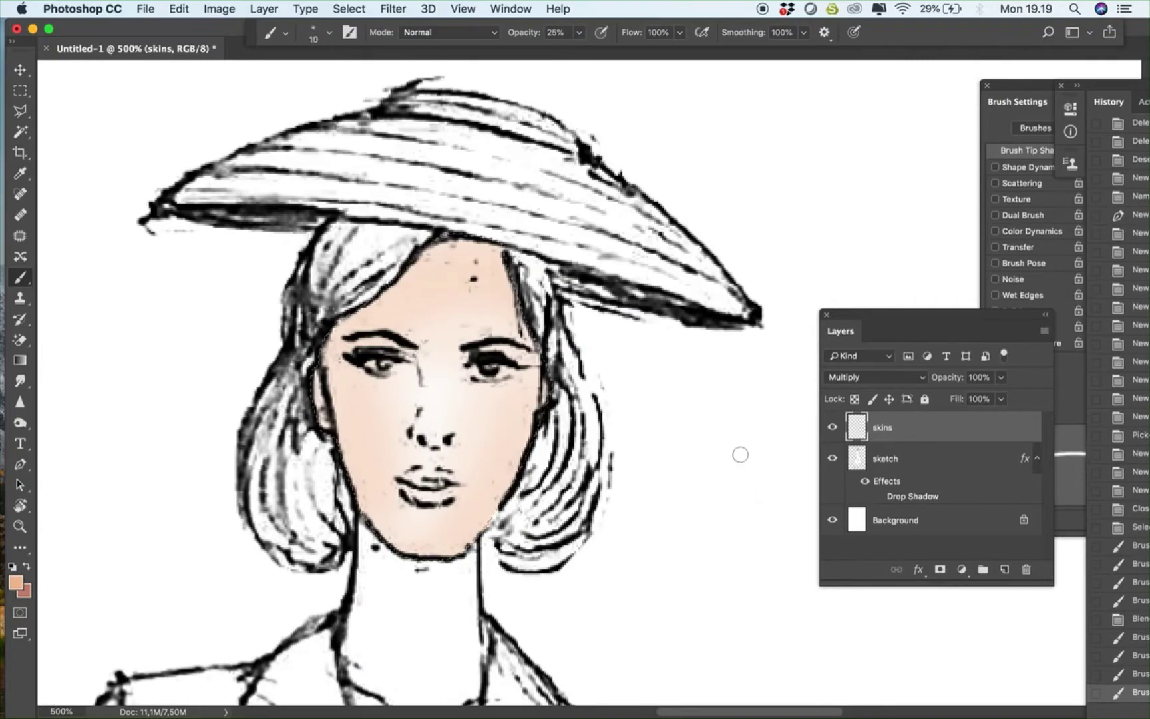
left_click_drag(1134, 91, 975, 88)
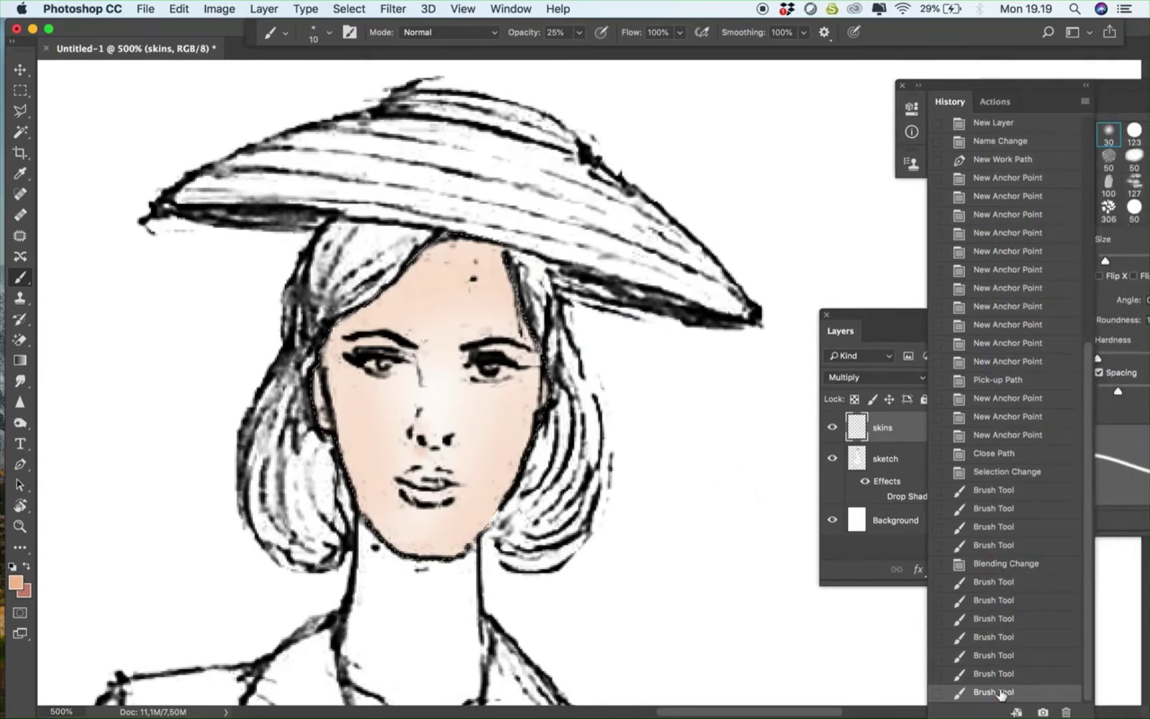
left_click(996, 675)
left_click(992, 656)
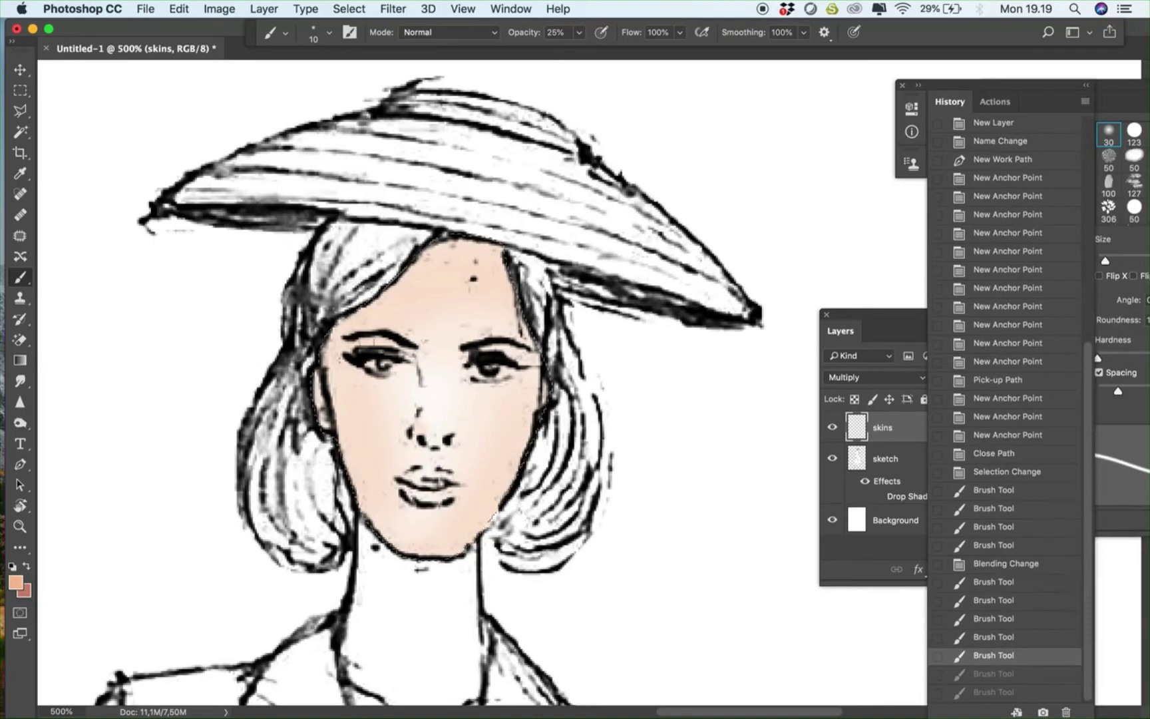
Shade the bridge of the nose and the areas around both eyes with the 10 px brush
left_click(413, 356)
left_click(426, 366)
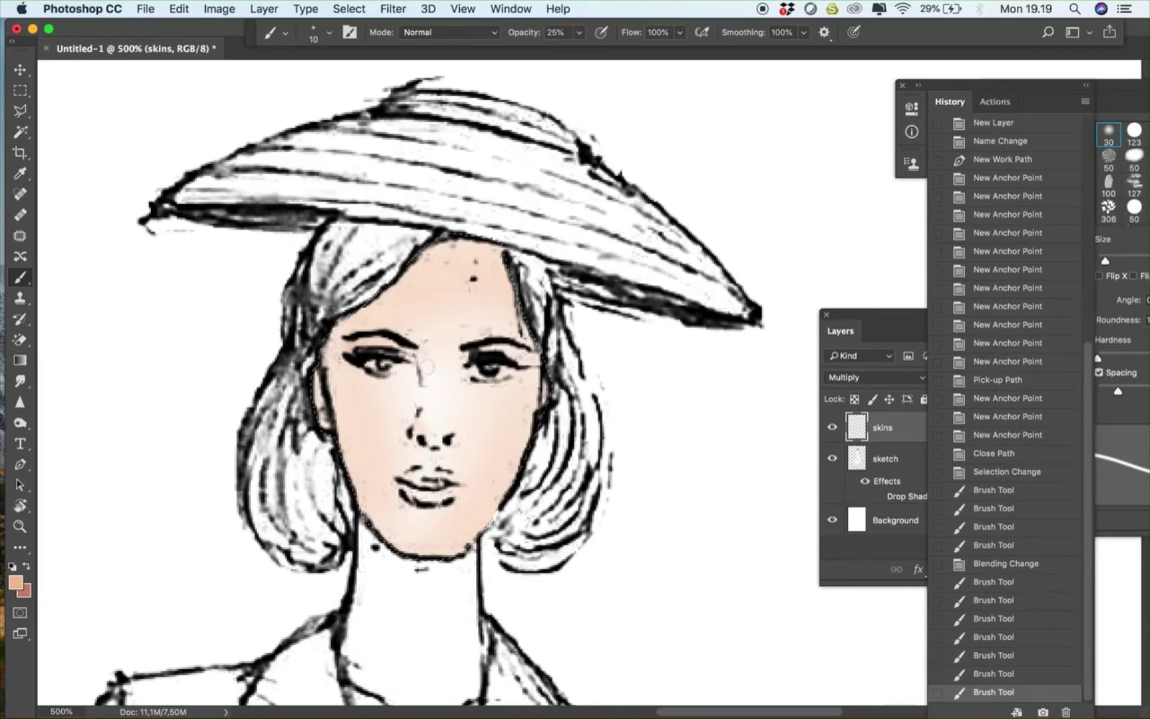
left_click(420, 358)
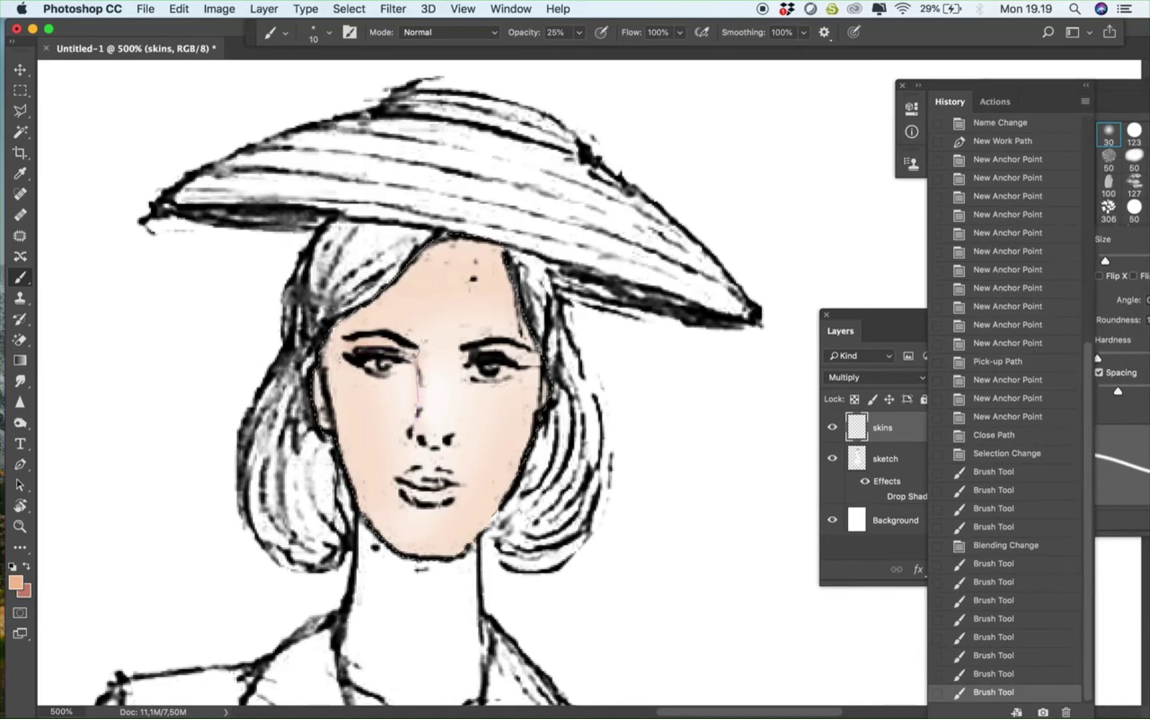
left_click(337, 360)
left_click_drag(366, 381, 376, 381)
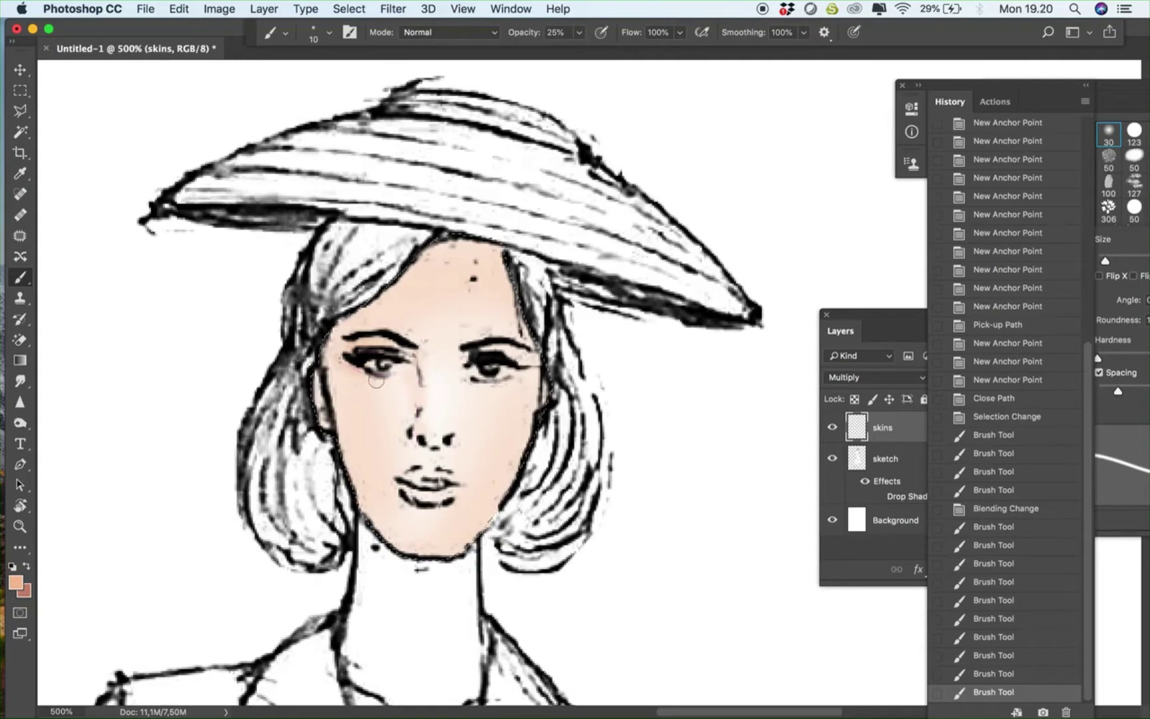
left_click(346, 355)
left_click(523, 358)
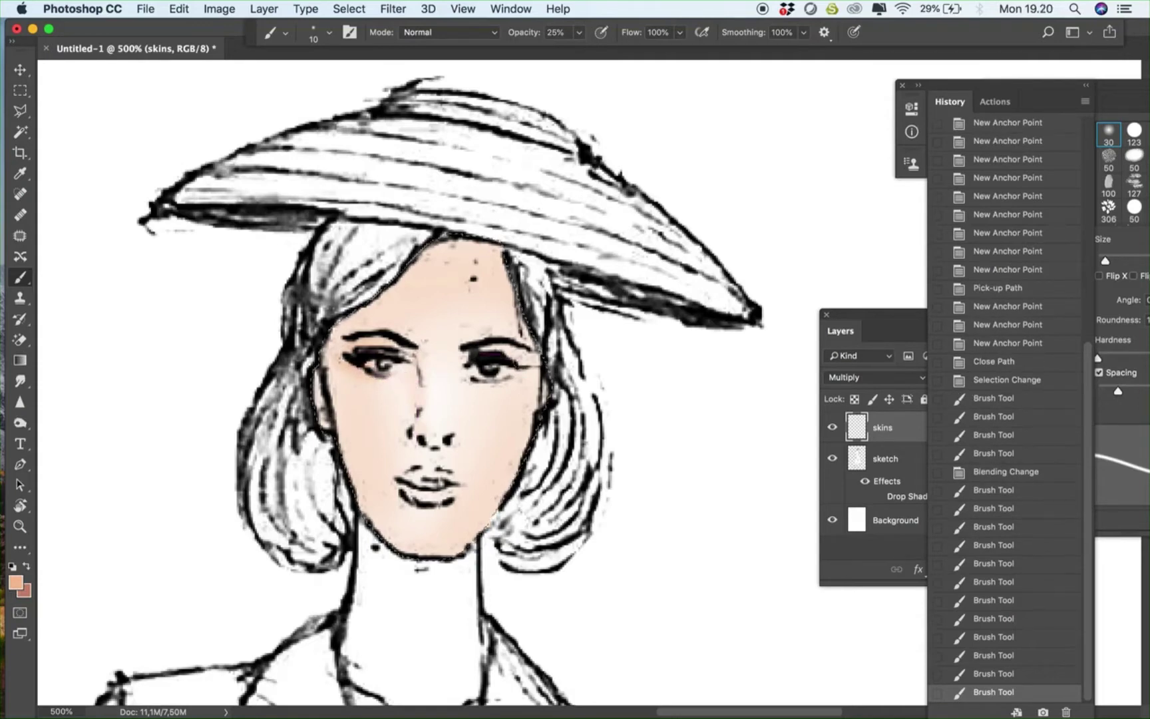
left_click_drag(481, 356, 507, 358)
Shade the left eyelid at 31% brush opacity and choose a darker tan foreground colour
left_click_drag(581, 38, 583, 55)
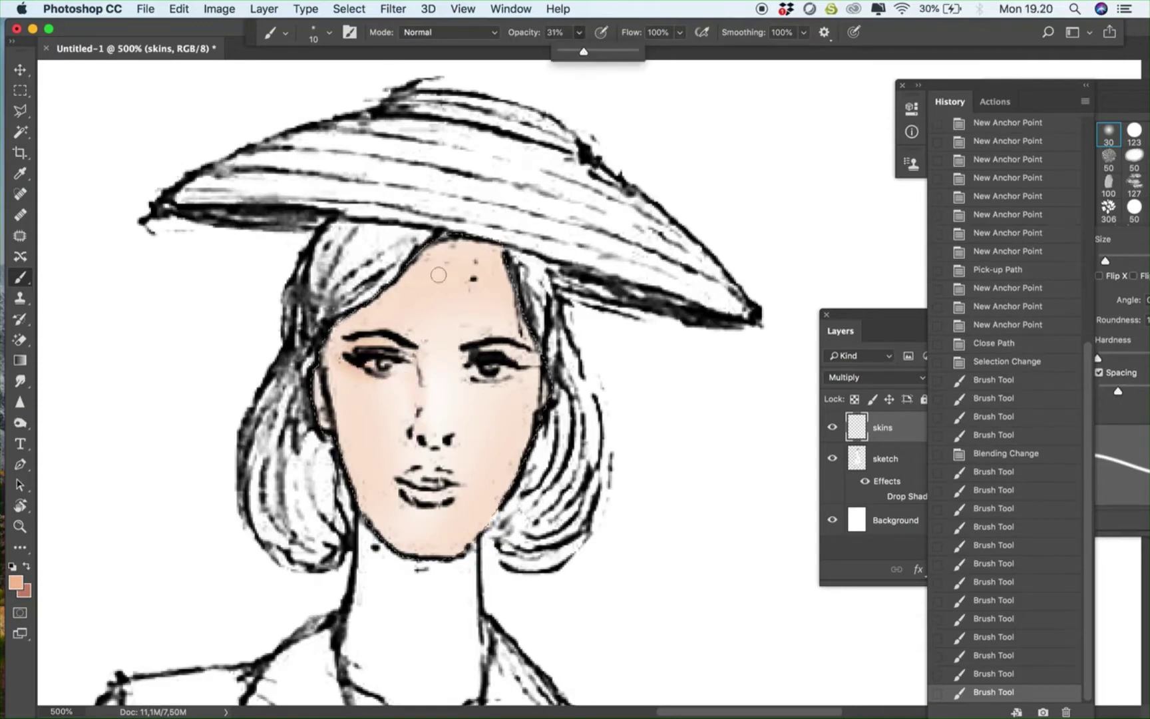
left_click_drag(342, 356, 360, 349)
left_click(16, 582)
left_click(442, 239)
left_click(768, 216)
Brush the darker tan around the right eye and undo the last stroke
left_click_drag(471, 354, 513, 350)
mouse_move(486, 348)
left_mouse_down()
mouse_move(520, 358)
mouse_move(480, 379)
left_mouse_up()
key("super+z")
Lower the brush opacity to 17%, undo the last change and shade down the right side of the nose
left_click_drag(580, 33, 573, 55)
key("super+z")
mouse_move(452, 428)
left_mouse_down()
mouse_move(455, 374)
mouse_move(454, 428)
left_mouse_up()
left_click_drag(455, 378, 453, 419)
left_click_drag(454, 399, 455, 432)
left_click_drag(452, 372, 451, 413)
Deepen the tan shading around the face's edges and under the eyes, varying the brush size and ending at 30 px
key("bracketright")
key("bracketright")
key("bracketright")
key("bracketright")
key("bracketright")
key("bracketright")
key("bracketright")
key("bracketleft")
key("bracketleft")
key("bracketleft")
key("bracketleft")
key("bracketleft")
key("bracketleft")
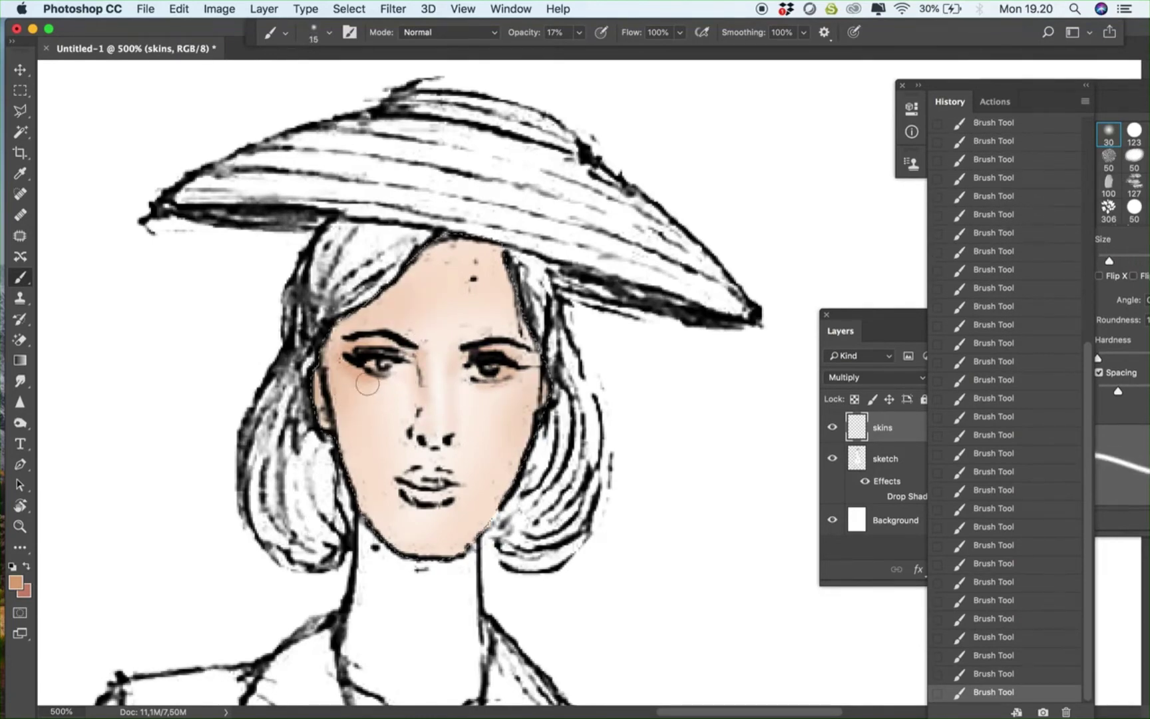
key("bracketright")
key("bracketright")
key("bracketright")
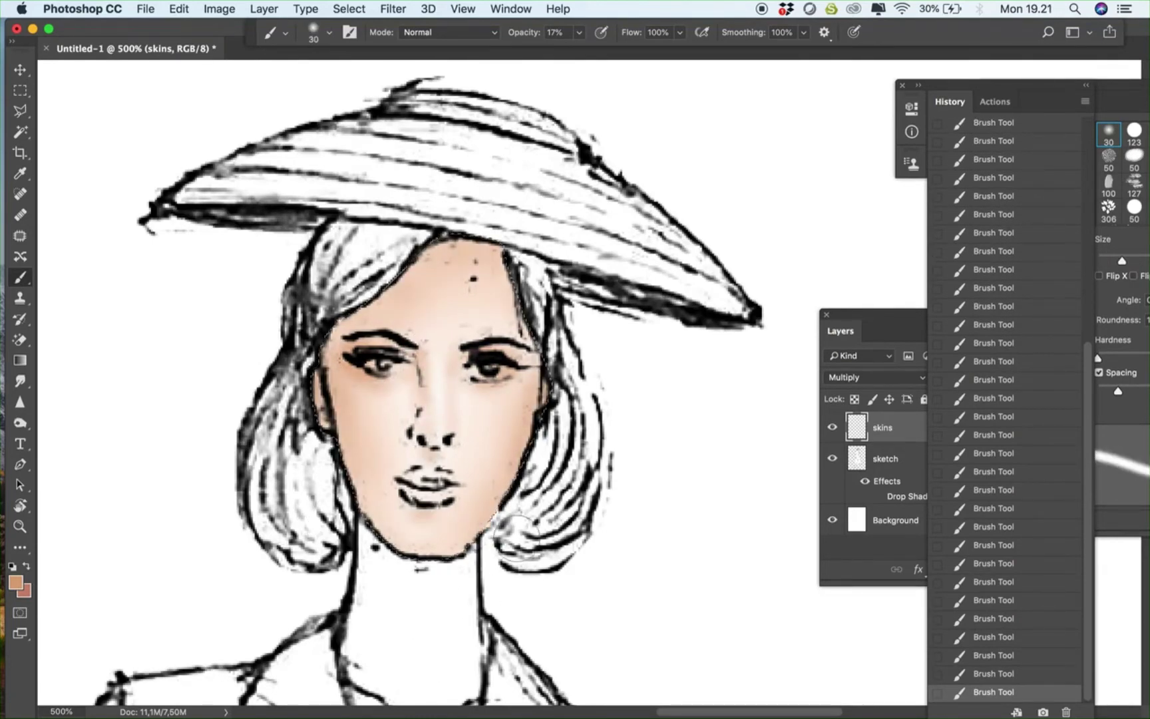
Choose a reddish foreground colour and blush the cheeks with an enlarged soft brush at 23% opacity
left_click(15, 587)
left_click(755, 214)
key("bracketright")
key("bracketright")
key("bracketright")
left_click_drag(579, 32, 585, 33)
left_click_drag(522, 410, 506, 430)
Tint the lips and eyelids with the reddish colour using a small brush of 7 to 8 px at 35% opacity
key("bracketleft")
key("bracketleft")
key("bracketleft")
key("bracketleft")
key("bracketleft")
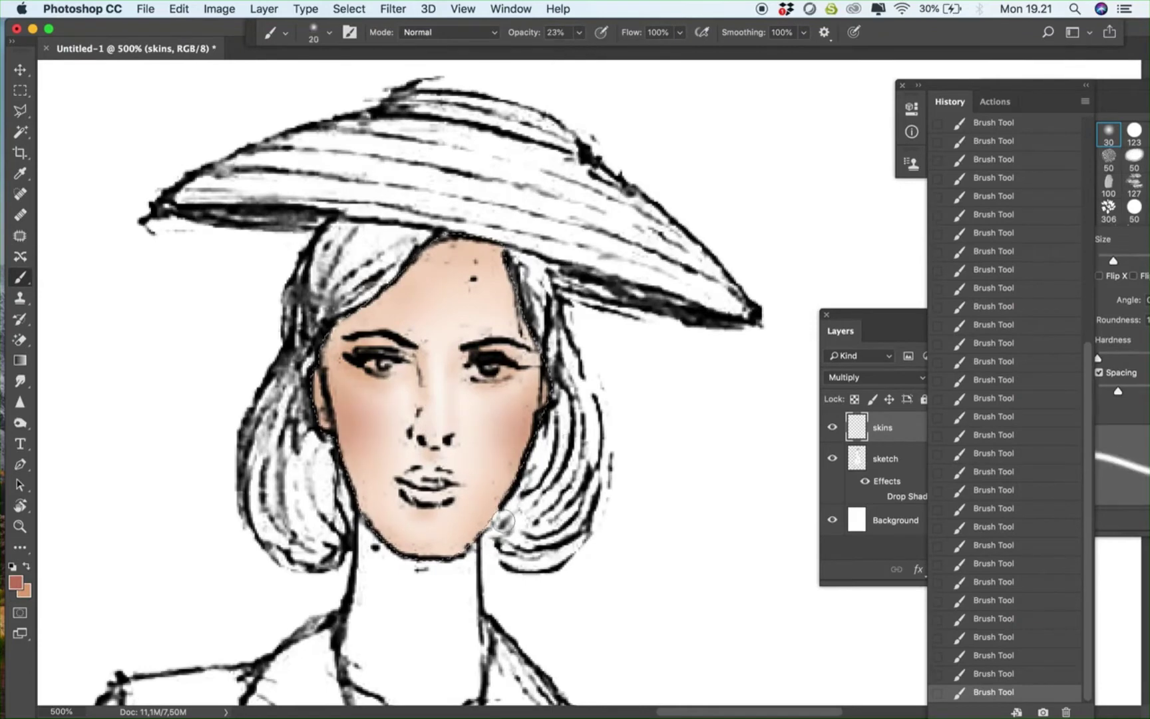
left_click_drag(579, 32, 591, 33)
left_click_drag(414, 493, 447, 493)
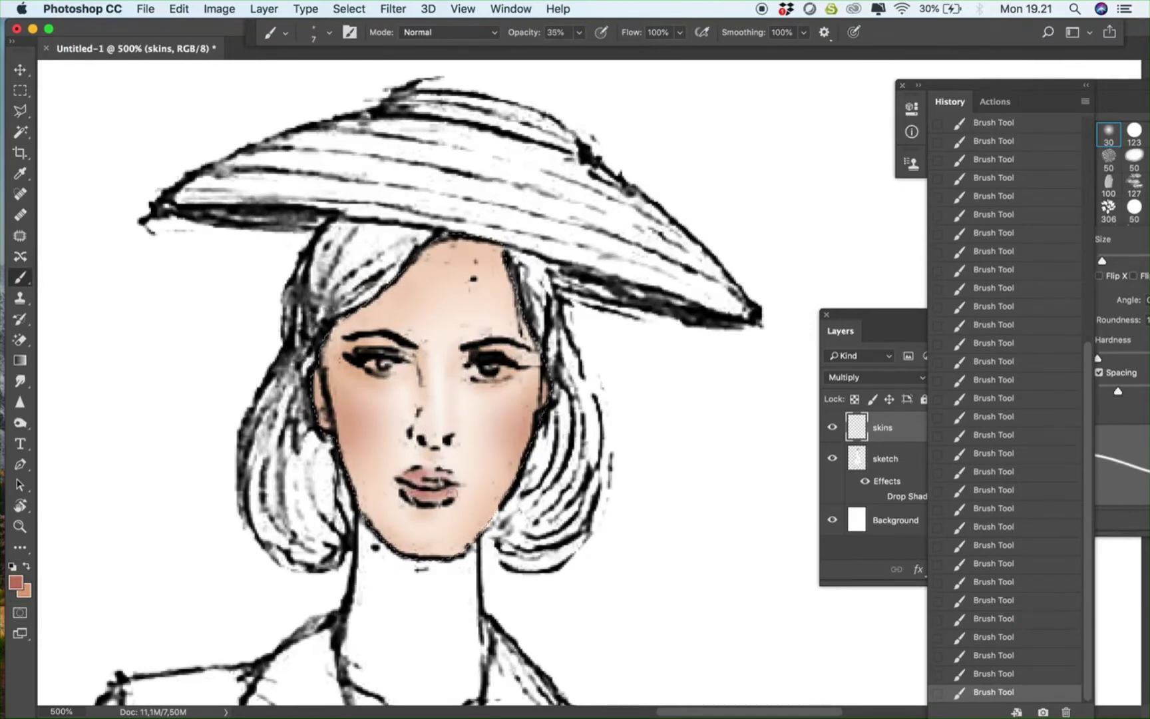
key("bracketright")
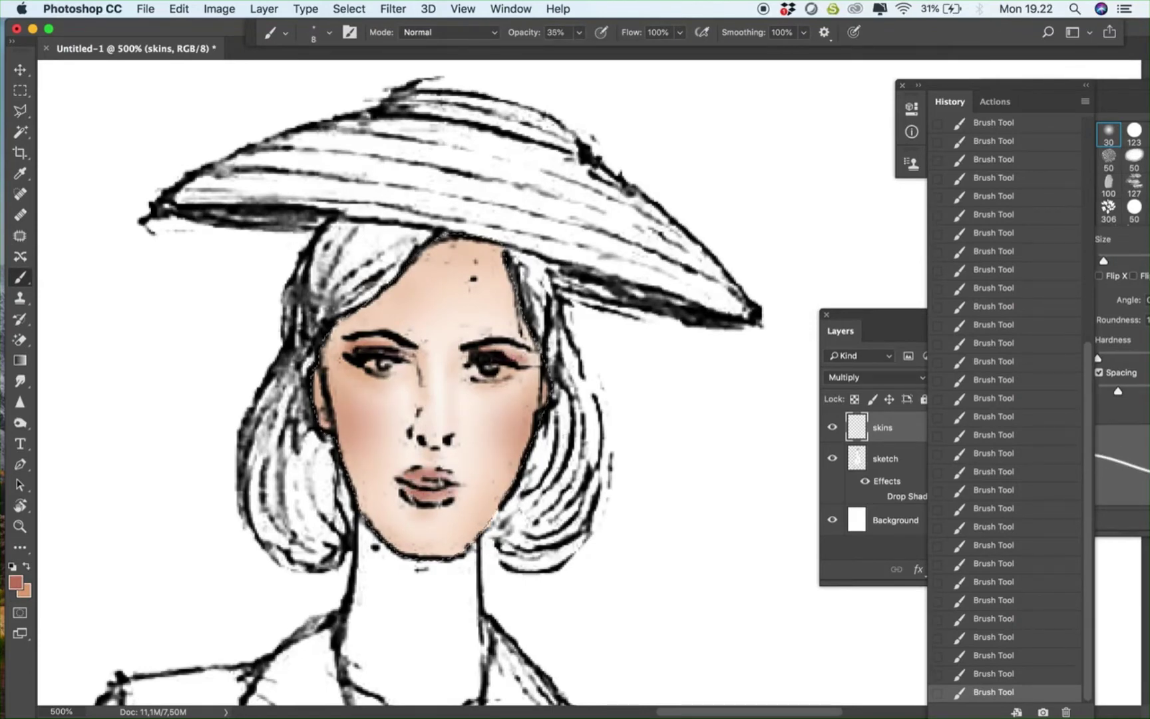
Invert the face selection and then deselect it
scroll(426, 399, "down", 5)
left_click(20, 90)
right_click(491, 236)
left_click(534, 260)
key("super+d")
Set the foreground colour to deep red ab2a2a and brush it over the lips
left_click(15, 583)
left_click(523, 298)
left_click(591, 433)
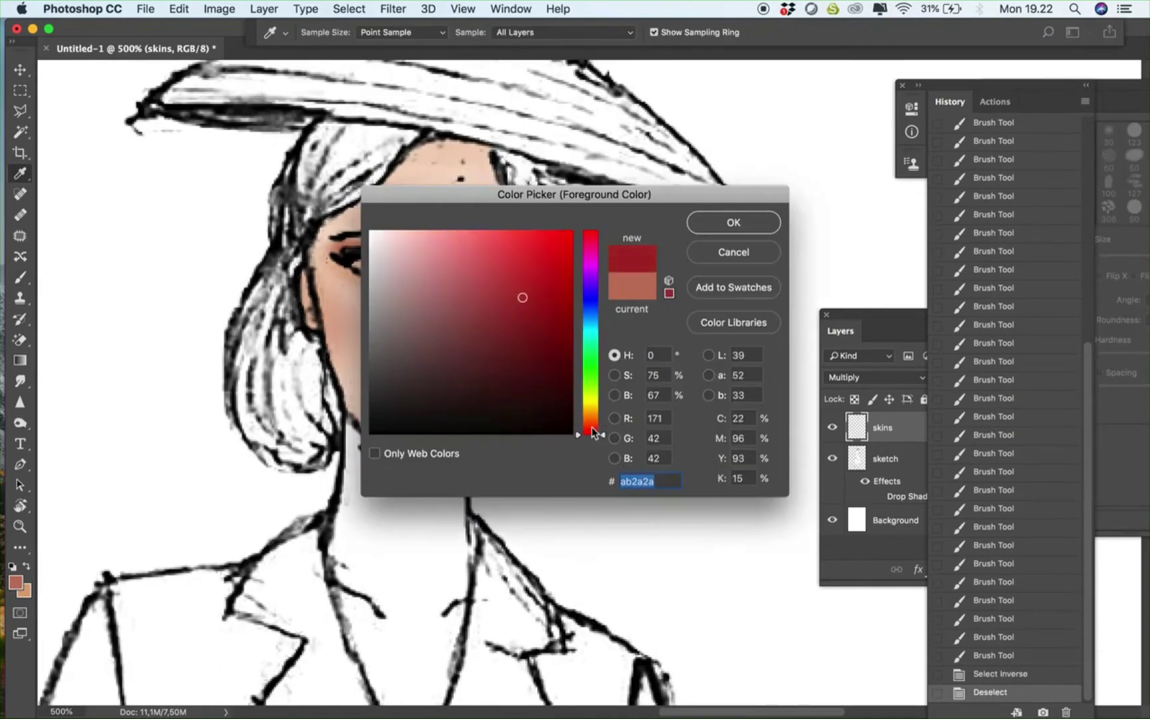
left_click(733, 222)
left_click(20, 277)
mouse_move(397, 395)
left_mouse_down()
mouse_move(428, 397)
mouse_move(425, 371)
left_mouse_up()
left_click_drag(419, 367, 433, 377)
Shade the upper cheeks below both eyes with the soft brush
key("super+plus")
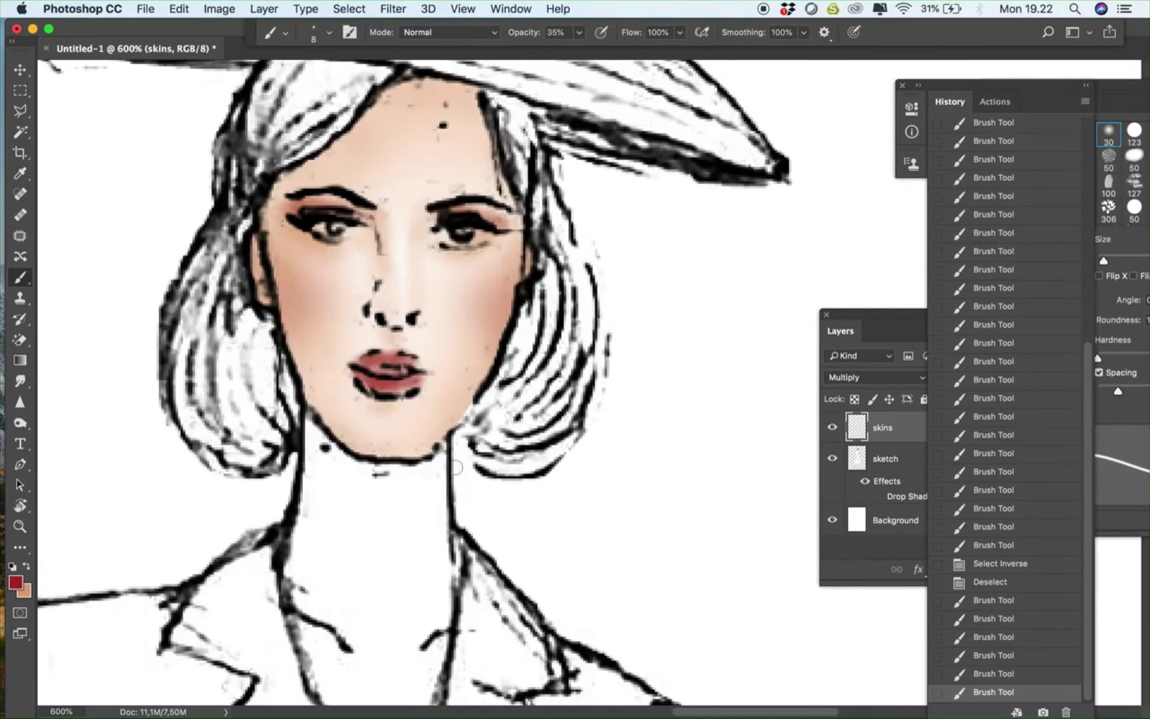
scroll(84, 523, "up", 3)
left_click(26, 566)
left_click_drag(290, 284, 339, 278)
left_click_drag(509, 290, 469, 281)
Start a Pen tool path at the left jaw and trace it down the neck's left edge
key("super+minus")
key("super+minus")
key("super+minus")
left_click(20, 465)
left_click(453, 428)
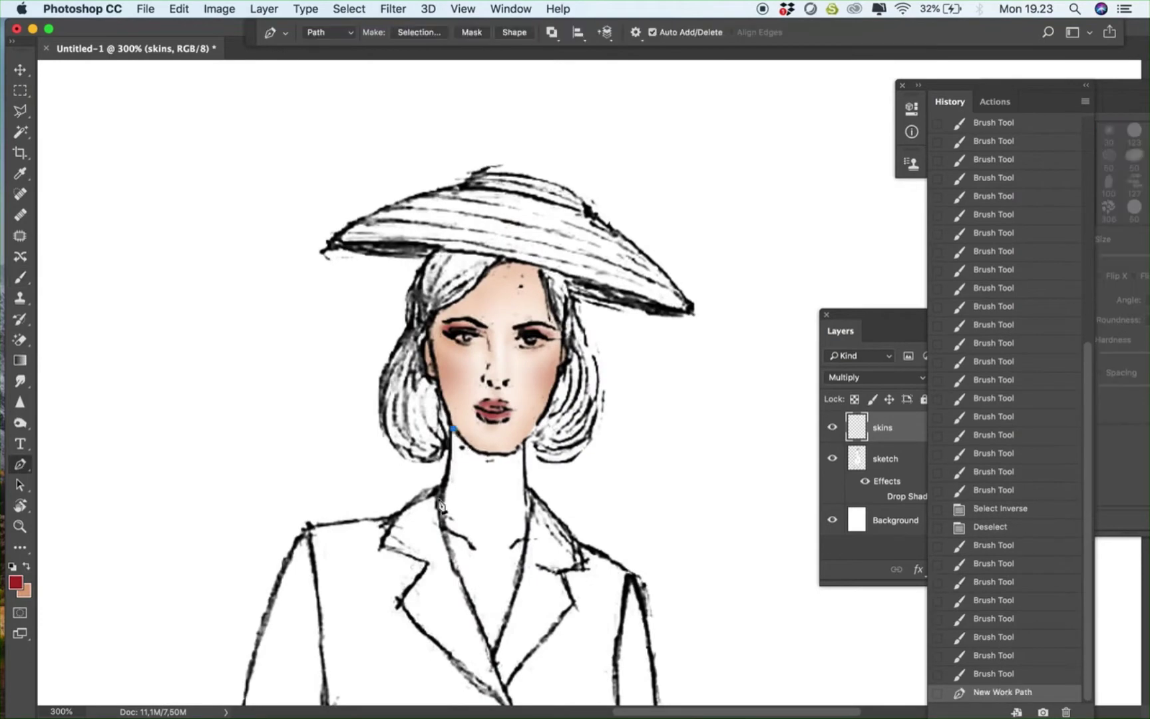
left_click_drag(442, 495, 438, 511)
Convert the neck path into a selection and brush skin tone down the neck and chest opening
right_click(490, 440)
left_click(539, 513)
key("Return")
key("b")
left_click_drag(452, 466, 506, 639)
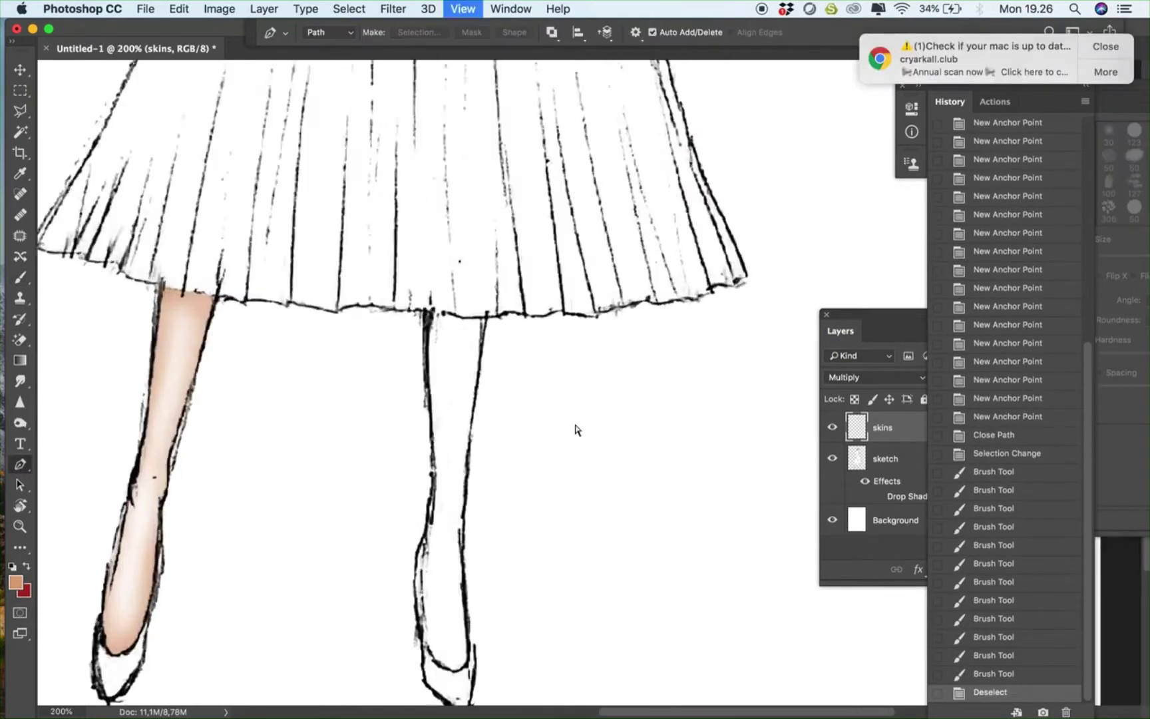
Trace a Pen tool path along the skirt hem, down the uncoloured leg's right edge and around the shoe opening
key("super+plus")
left_click(412, 146)
left_click(480, 155)
left_click(469, 255)
left_click(455, 387)
left_click(452, 499)
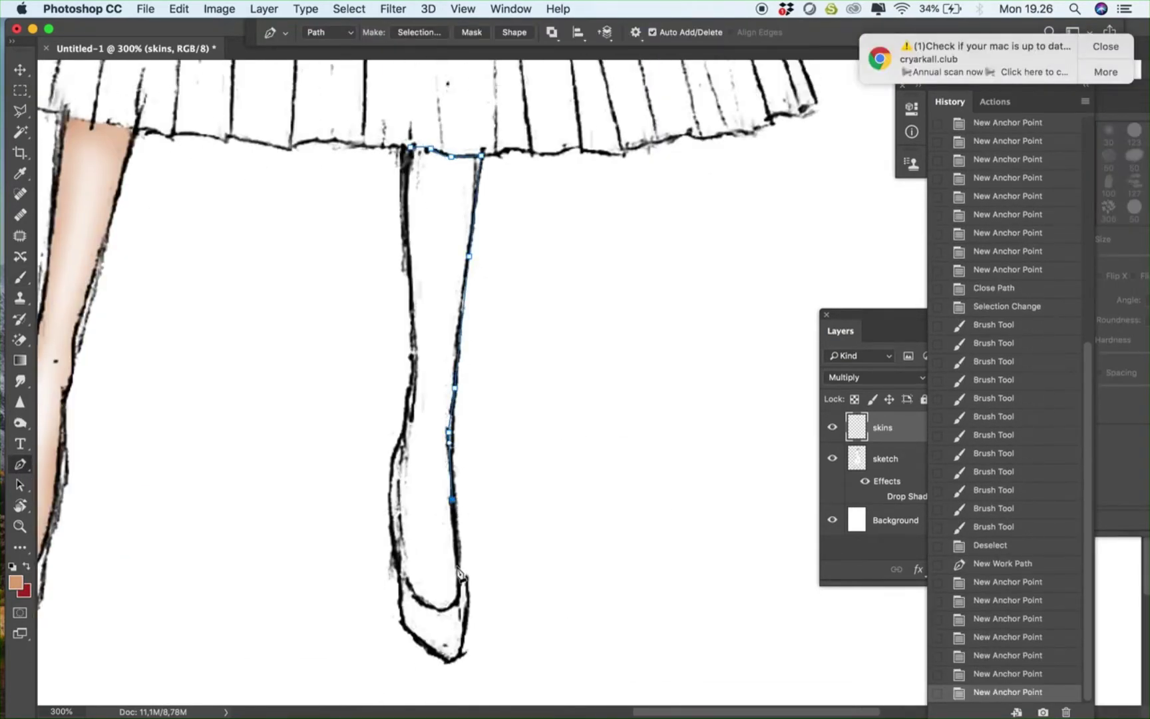
left_click(457, 567)
left_click(441, 610)
left_click(416, 597)
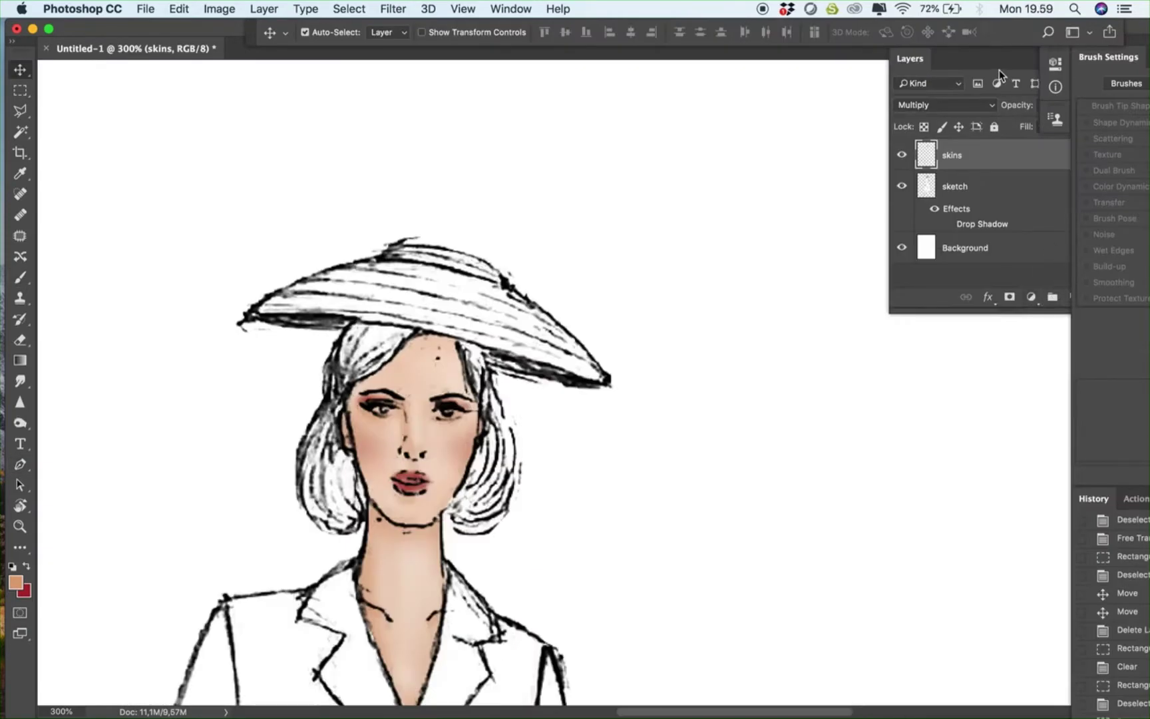
Bring the layer list into full view and add a new layer named hair above skins
left_click_drag(956, 59, 991, 68)
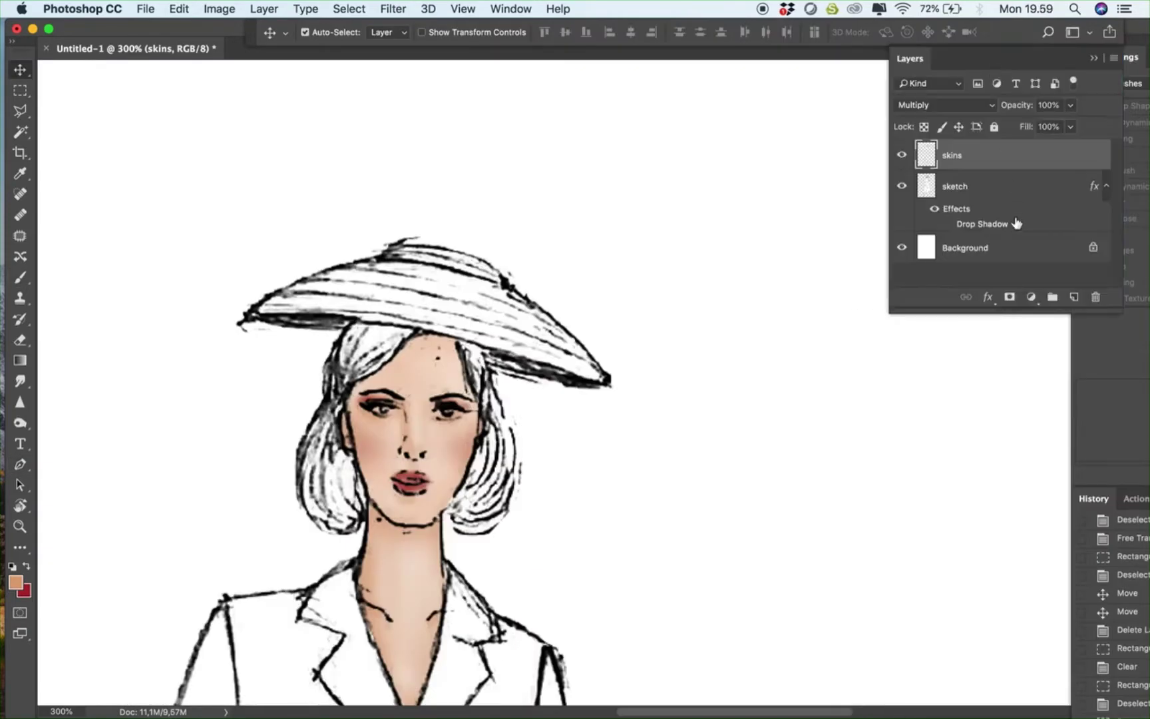
left_click(1073, 297)
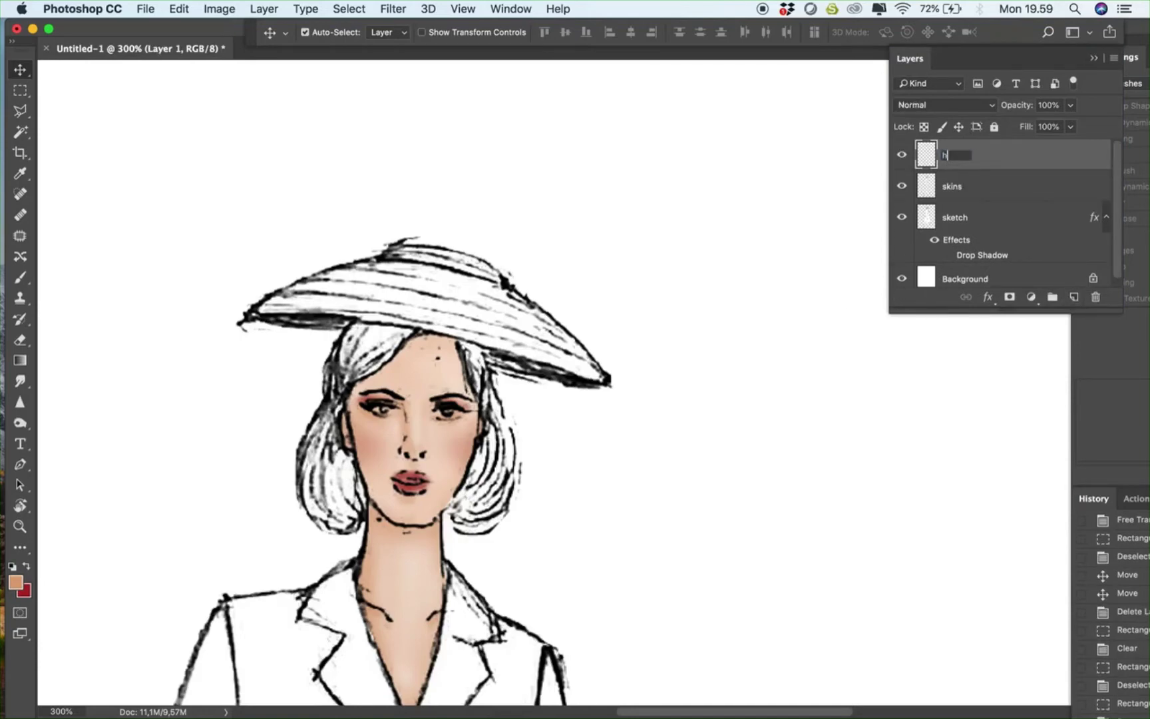
type("hair")
key("Return")
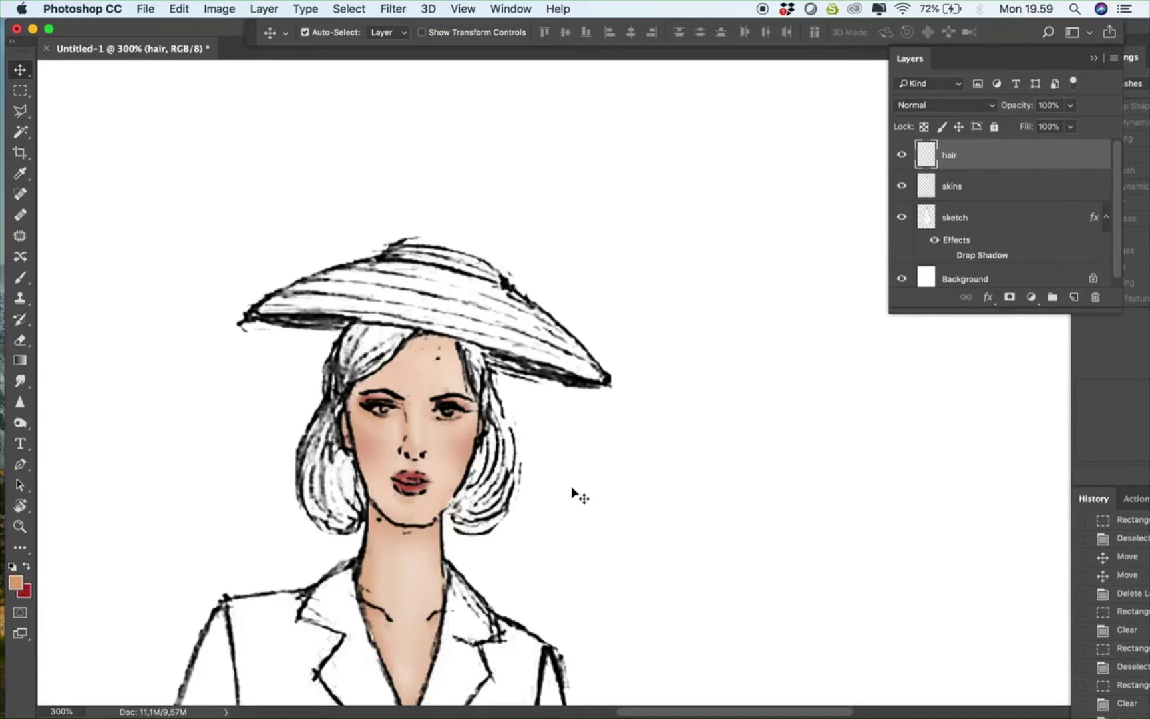
Set the foreground colour to dark brown 462912
key("super+equal")
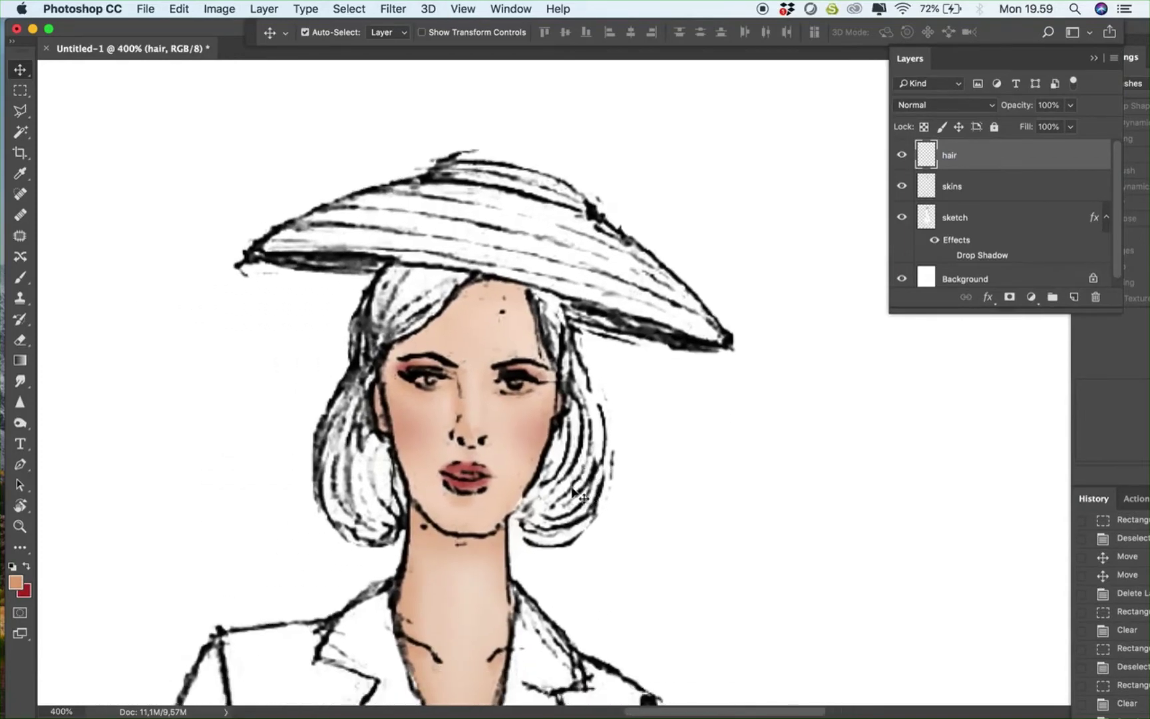
left_click(18, 586)
left_click_drag(666, 166, 757, 180)
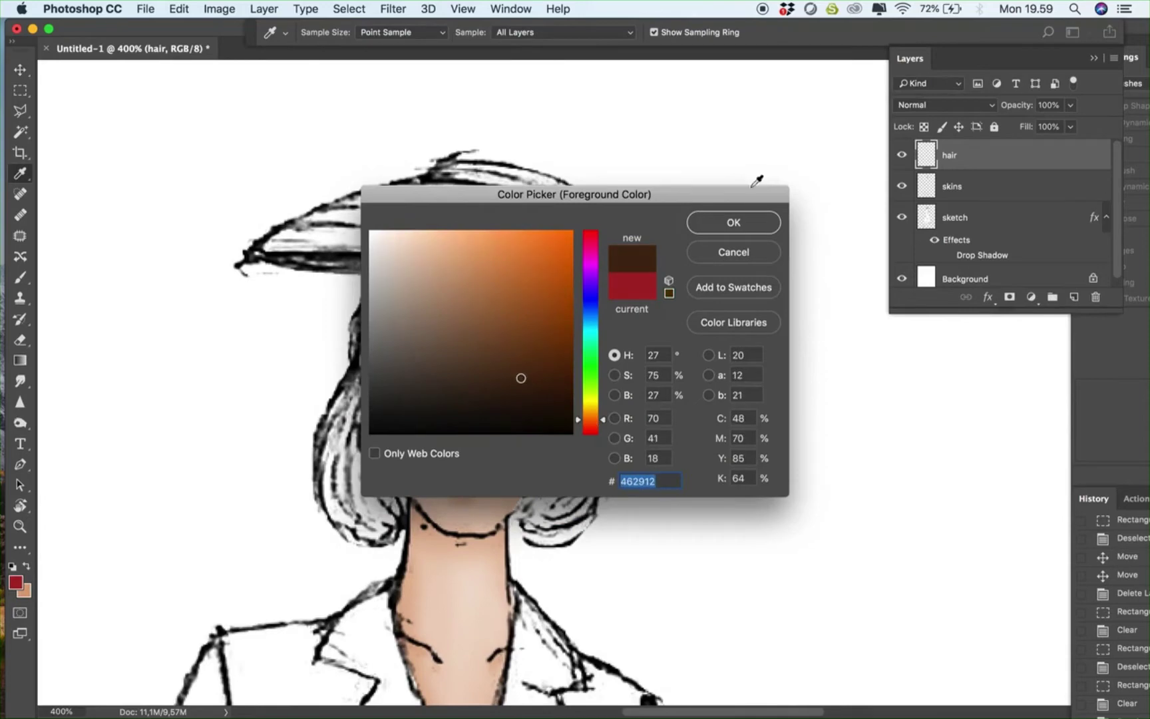
left_click(730, 228)
Trace the outer edge of the left hair section with a Pen tool path from the hat brim to the curl's lower end
left_click(20, 464)
left_click(388, 264)
left_click_drag(360, 310, 357, 326)
left_click_drag(356, 359, 350, 374)
left_click_drag(331, 406, 324, 425)
left_click_drag(318, 469, 318, 492)
left_click_drag(354, 545, 374, 548)
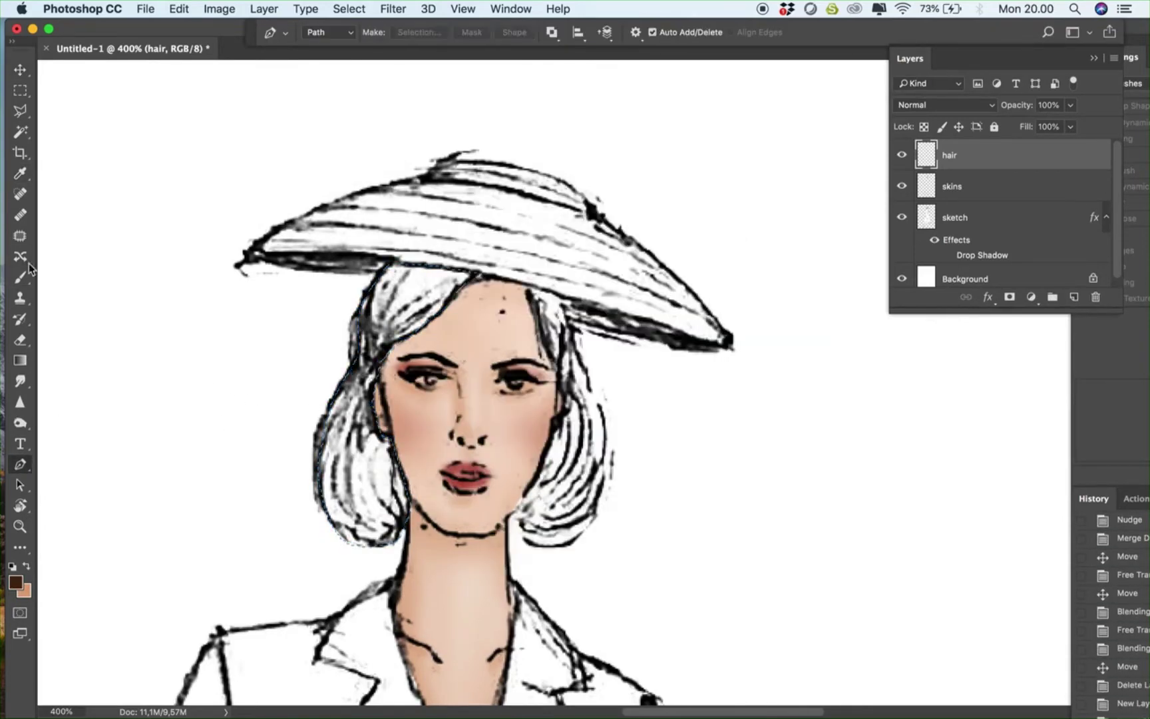
Set the hair layer to Multiply and paint the left hair section dark brown with a 37% opacity brush
left_click(942, 105)
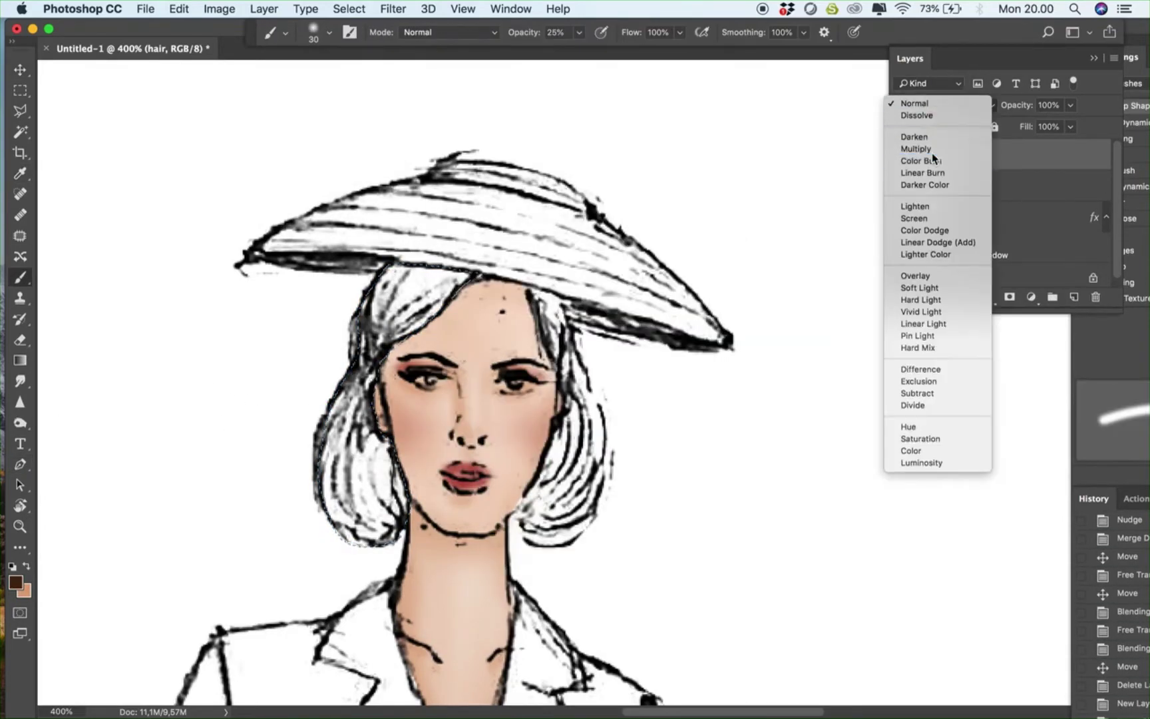
left_click(917, 151)
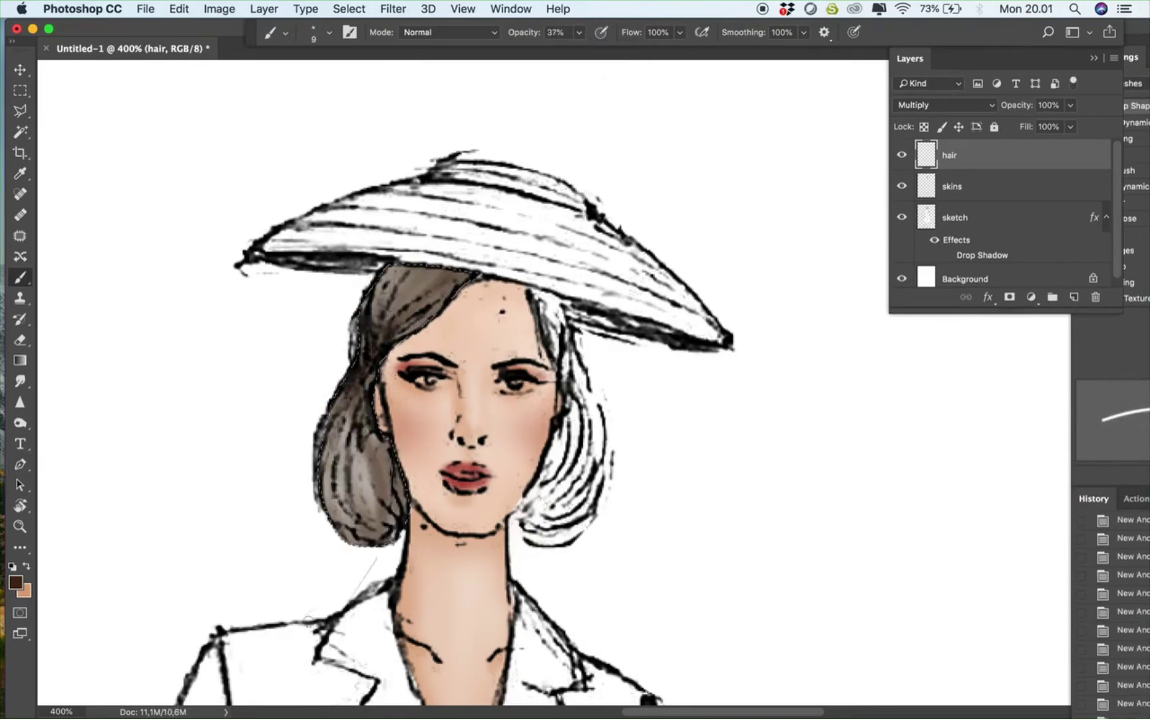
mouse_move(359, 439)
left_mouse_down()
mouse_move(336, 526)
mouse_move(393, 526)
left_mouse_up()
left_click_drag(466, 276, 392, 337)
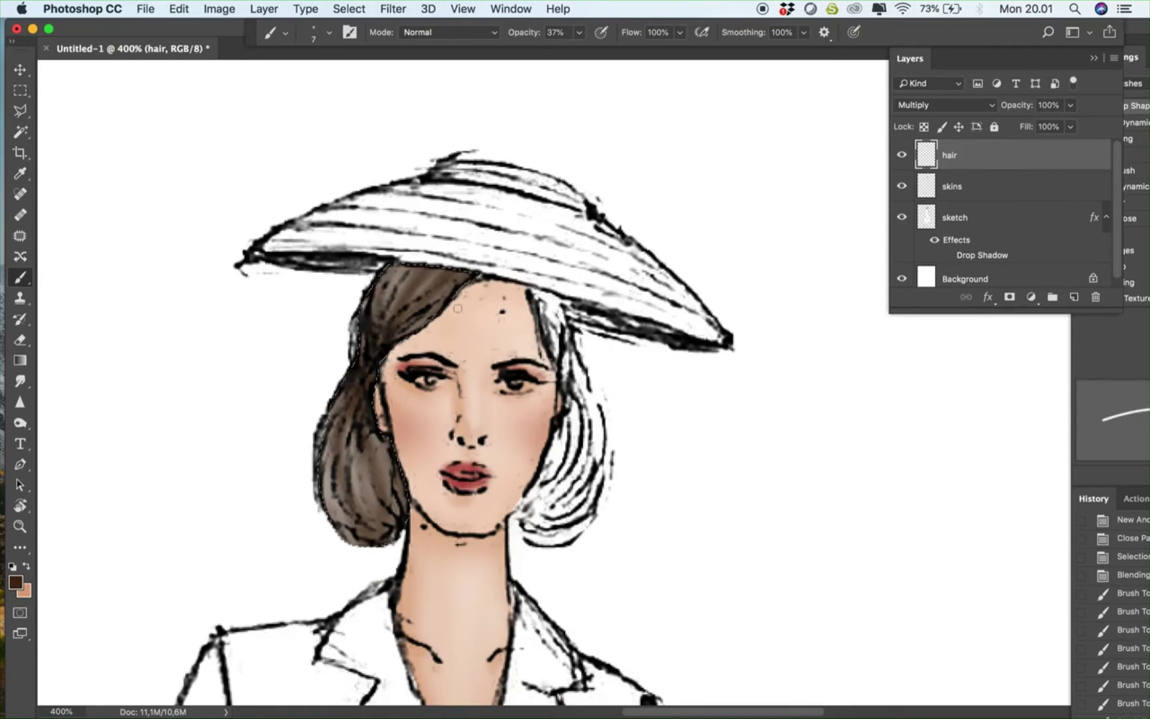
key("bracketright")
key("bracketright")
key("bracketright")
key("bracketright")
mouse_move(403, 279)
left_mouse_down()
mouse_move(363, 373)
mouse_move(343, 532)
left_mouse_up()
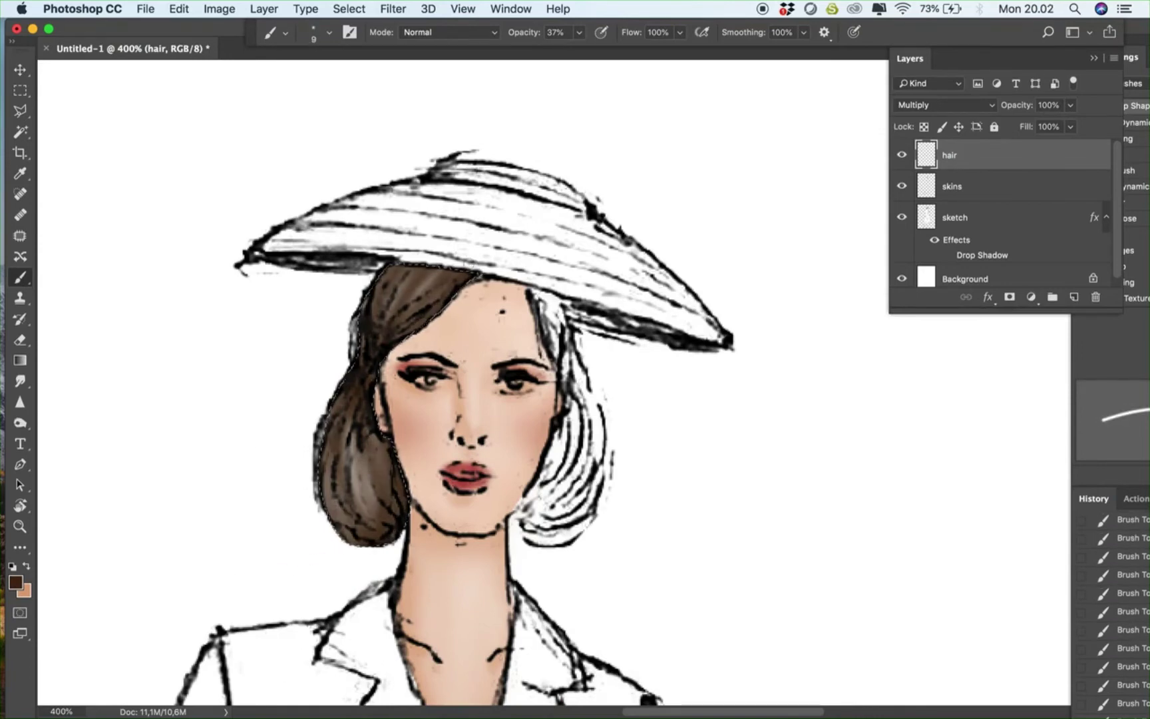
Add a new layer above hair and choose a lighter brown as the foreground colour
key("super+shift+alt+n")
left_click(16, 582)
left_click(713, 257)
left_click(25, 566)
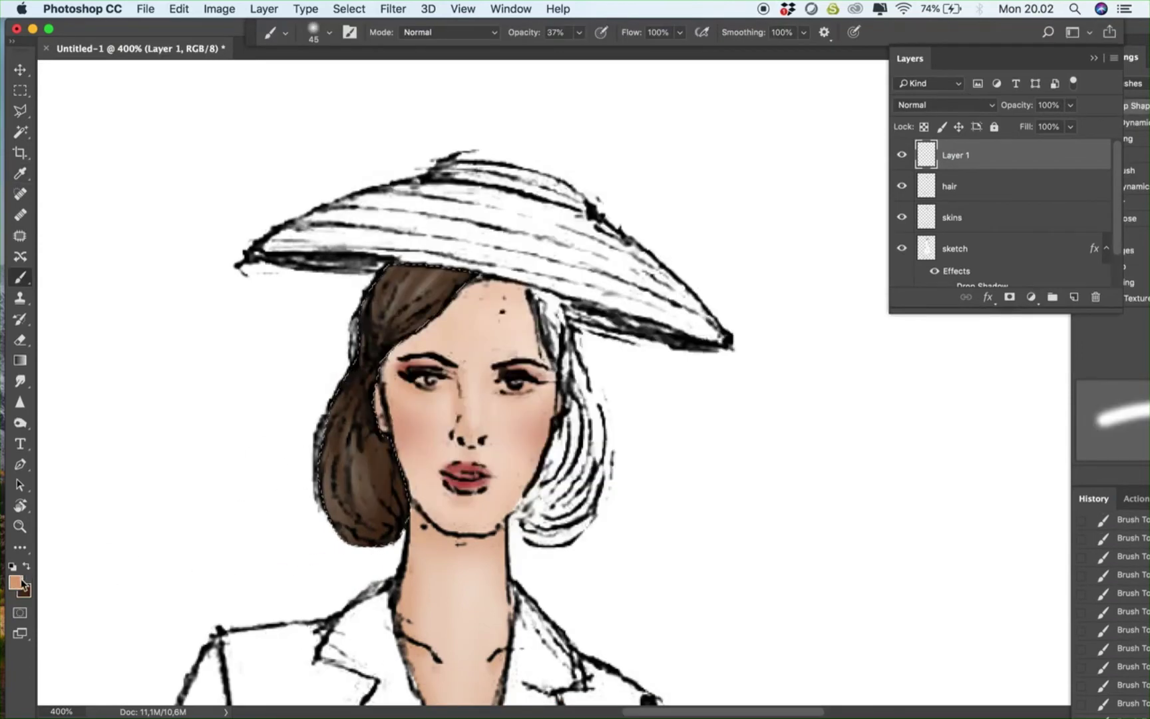
left_click(15, 582)
left_click_drag(599, 421, 600, 414)
left_click_drag(559, 344, 511, 339)
left_click(720, 229)
Reduce the brush size to 7 and paint lighter brown strands over the left hair section
key("bracketleft")
key("bracketleft")
key("bracketleft")
key("bracketleft")
key("bracketleft")
key("bracketleft")
key("bracketleft")
key("bracketleft")
key("bracketleft")
key("bracketleft")
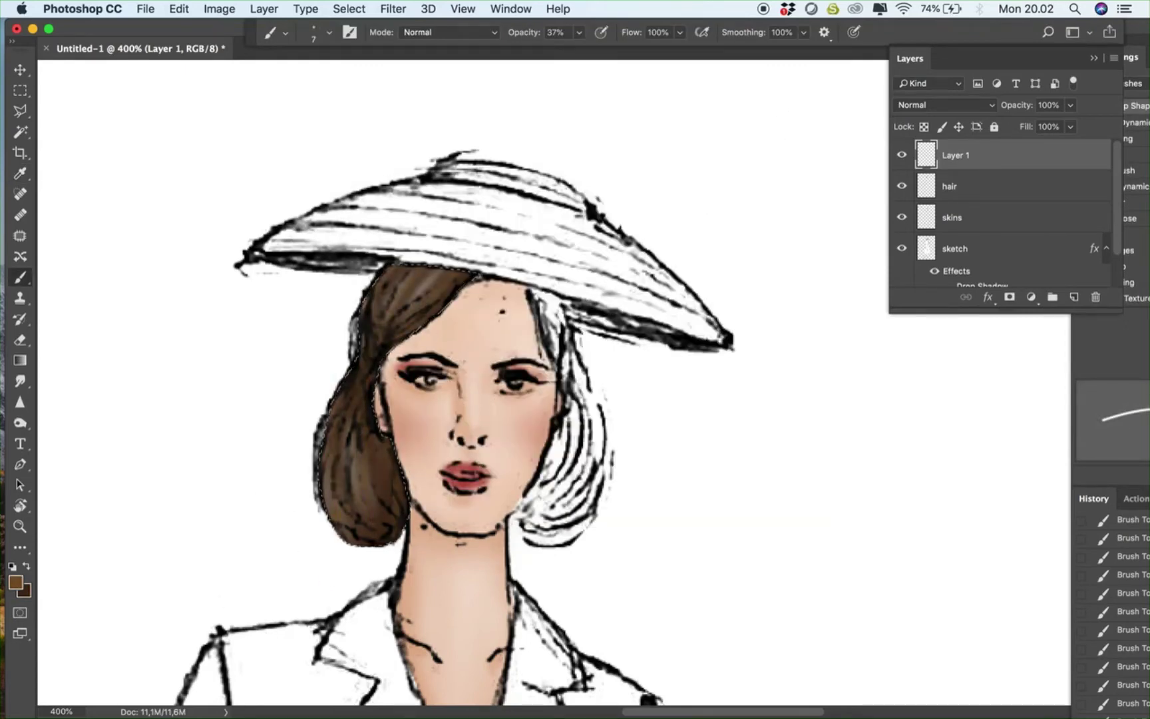
Try Multiply on the lighter strands layer, settle on Hard Light as its blend mode and deselect
left_click(945, 105)
left_click(915, 151)
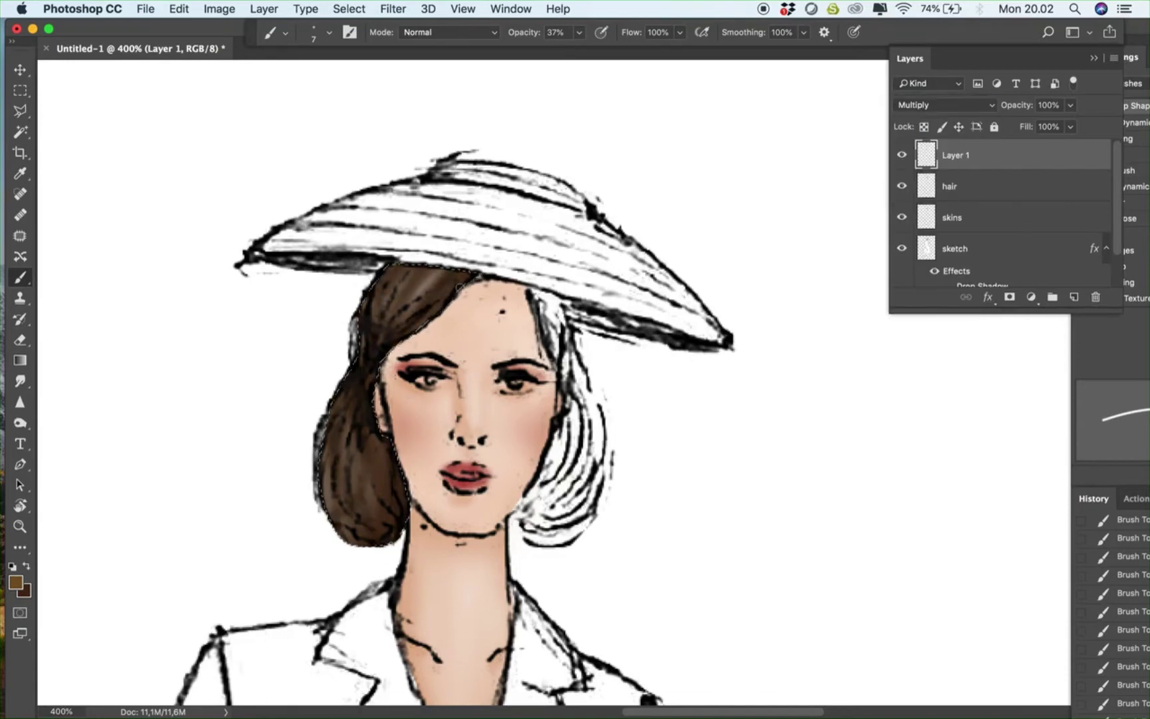
left_click(981, 105)
left_click(928, 255)
key("m")
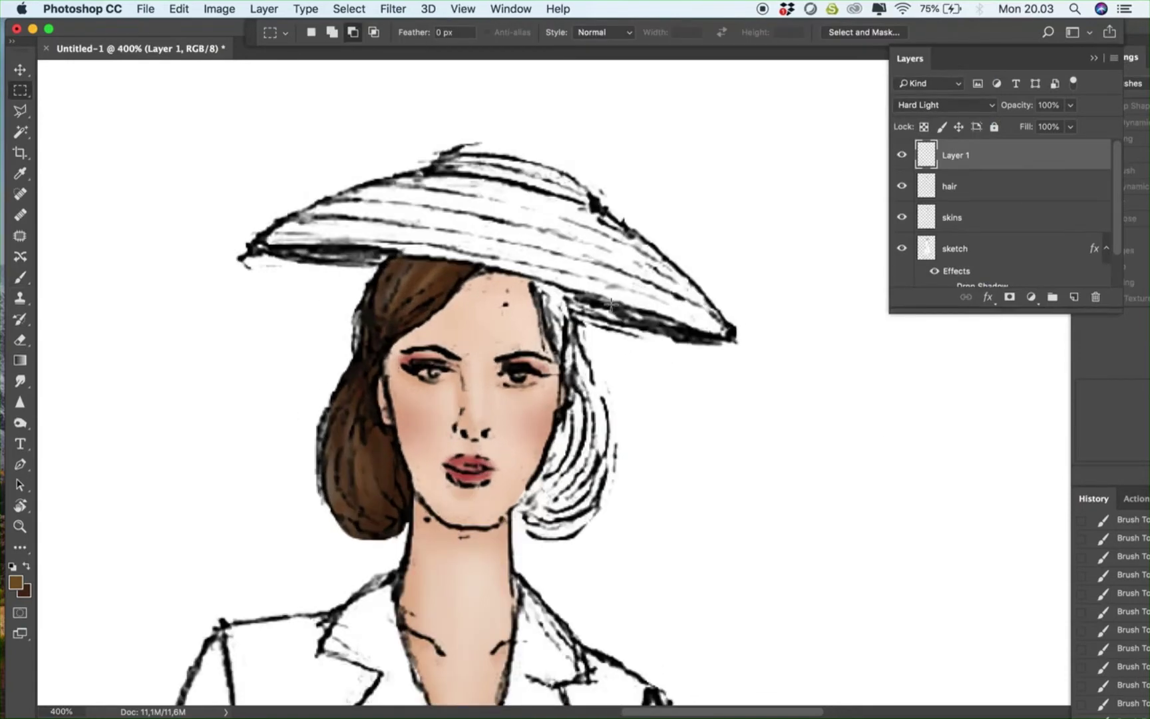
Merge the lighter strands layer with the hair layer and set the merged layer to Multiply
key("v")
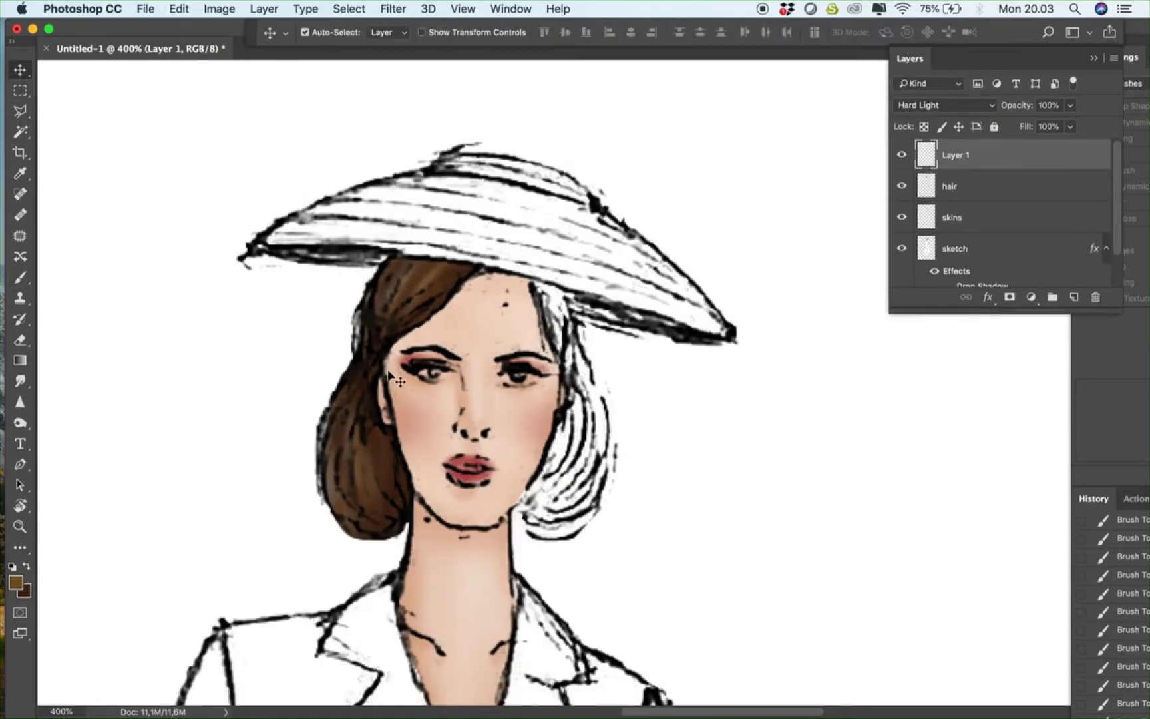
left_click(951, 188)
key("super+e")
left_click(980, 105)
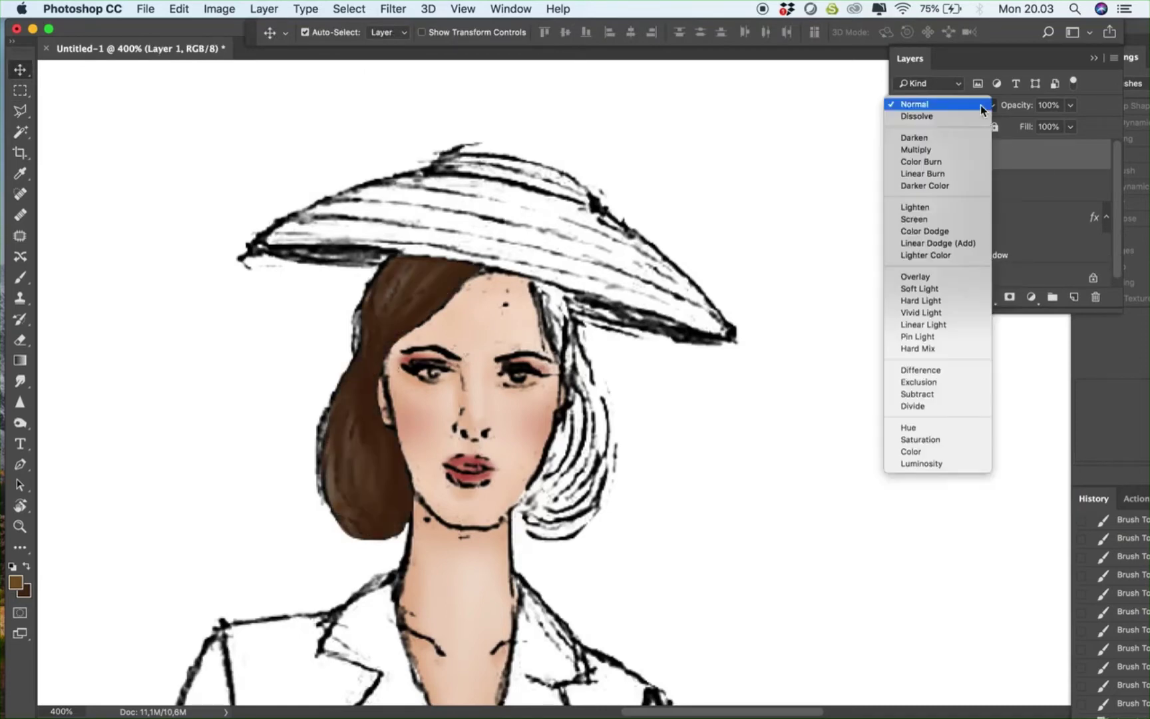
left_click(931, 145)
Duplicate the coloured hair section, flip the copy horizontally and place it over the right hair section
left_click_drag(454, 296, 585, 296)
key("super+t")
right_click(546, 305)
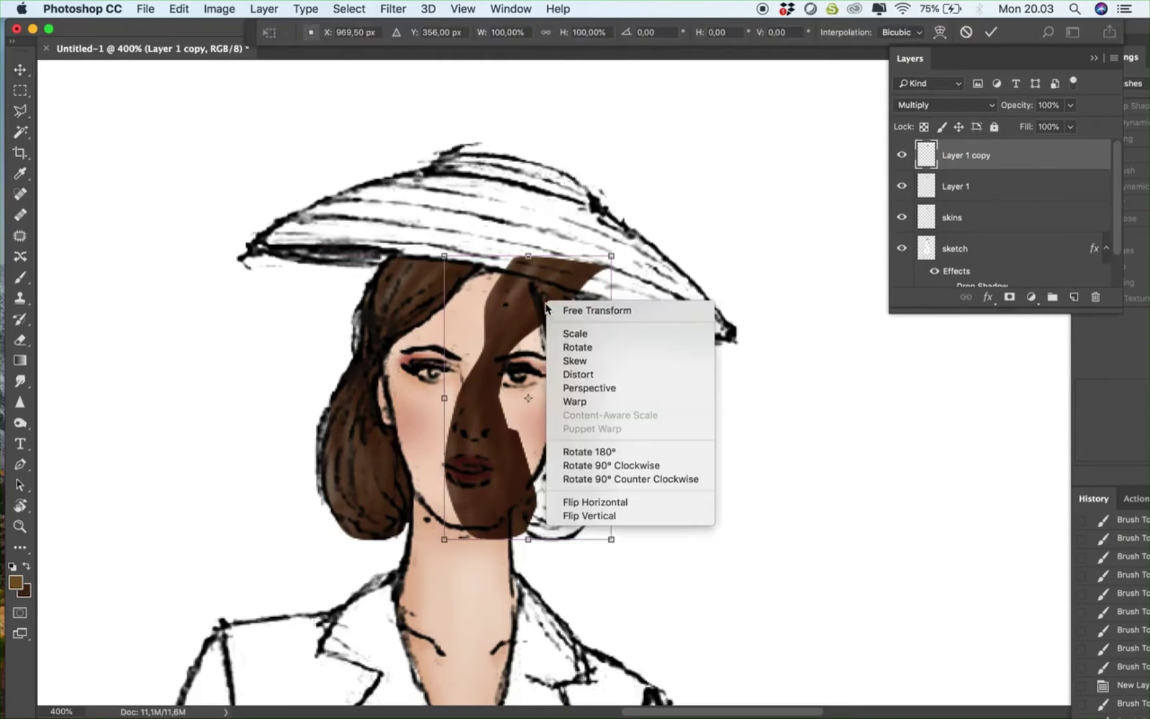
left_click(596, 501)
left_click_drag(576, 378, 590, 389)
Warp the flipped hair copy to follow the forehead, cheek and curl outline of the right hair section
right_click(561, 308)
left_click(585, 405)
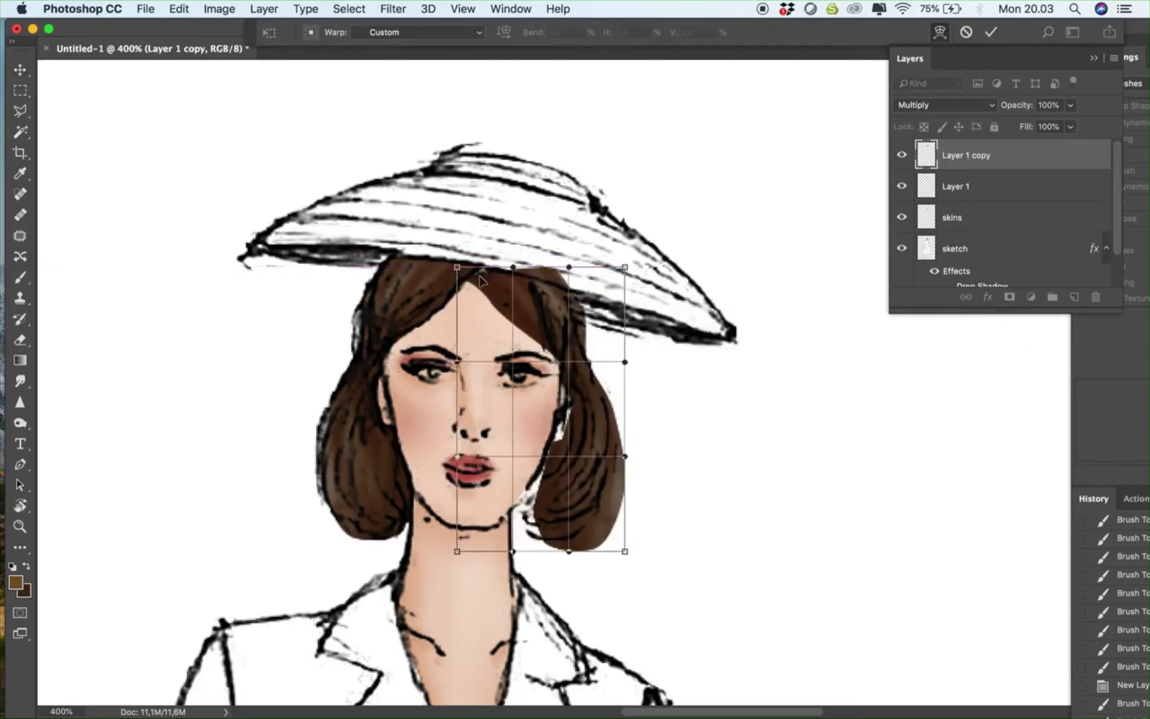
left_click_drag(457, 266, 577, 311)
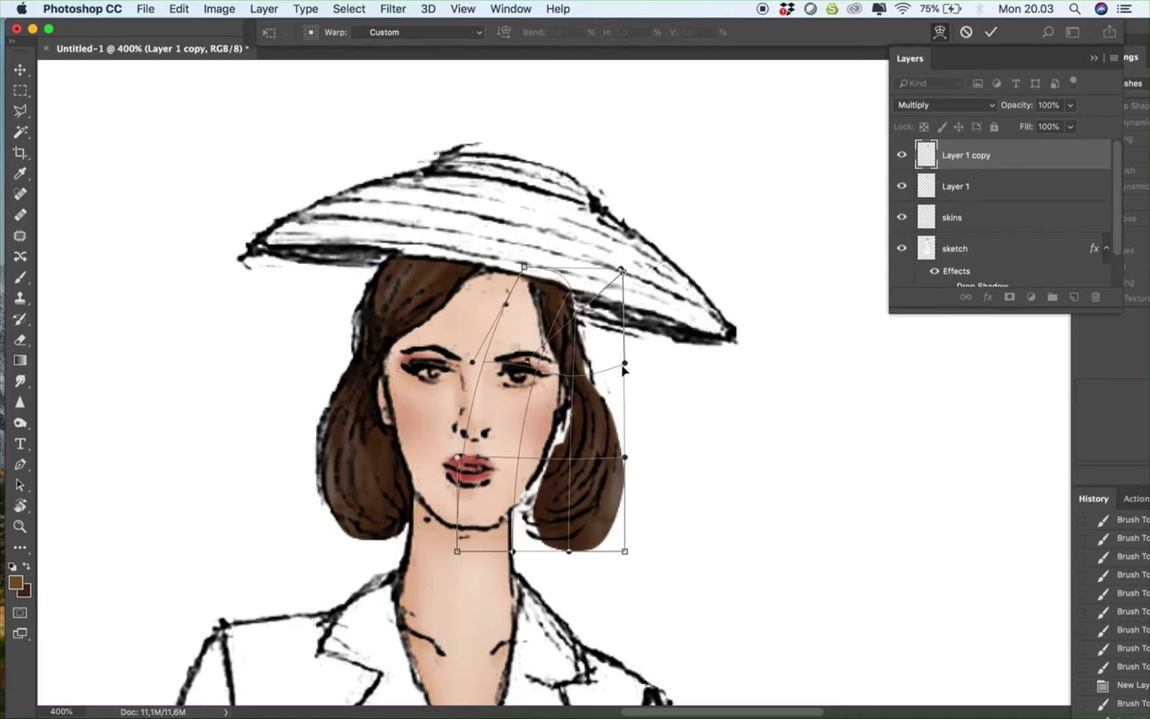
left_click_drag(624, 365, 653, 416)
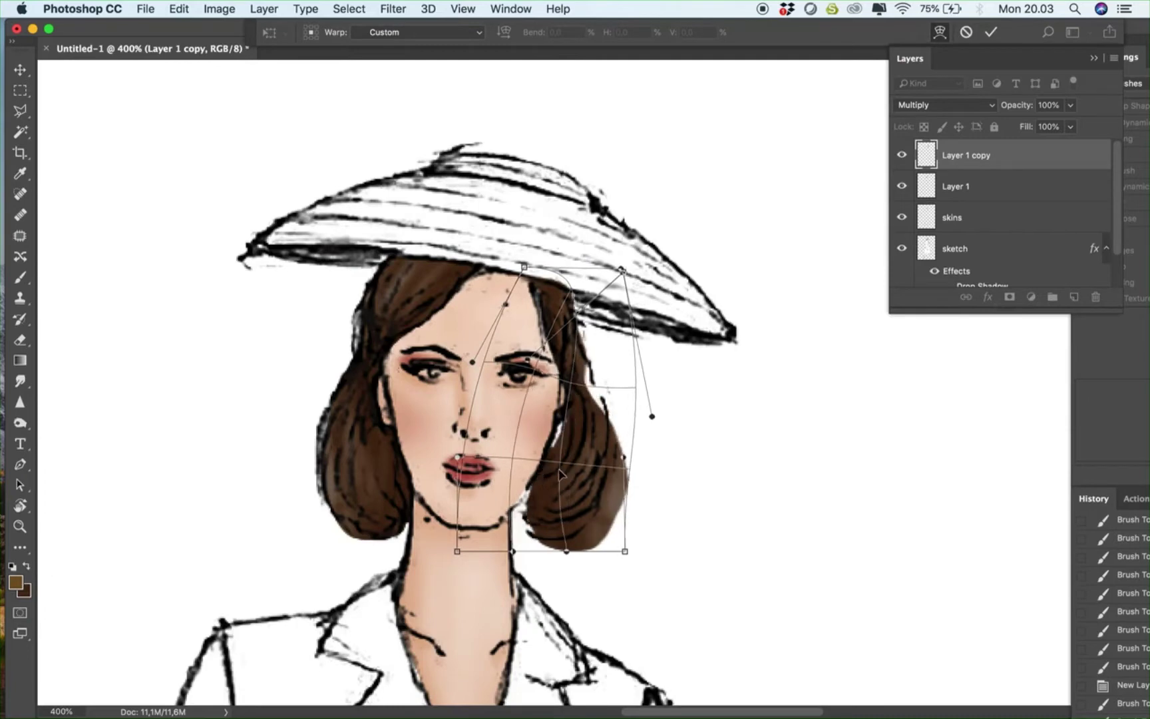
left_click_drag(559, 470, 540, 452)
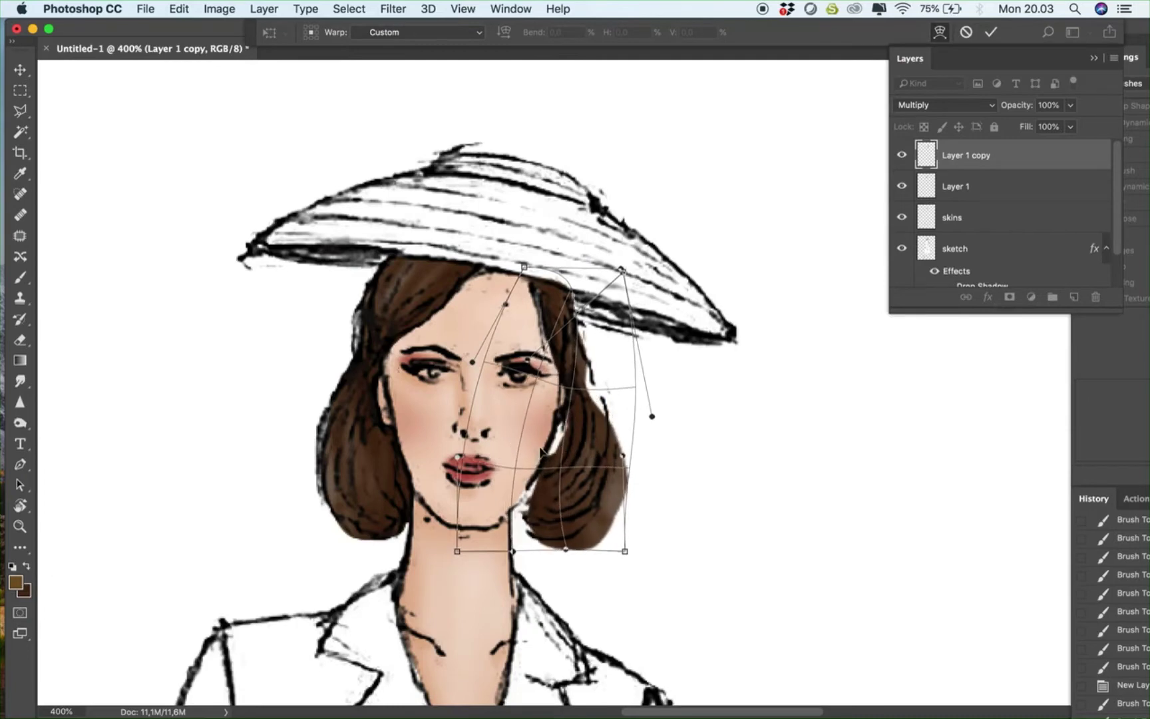
left_click_drag(531, 547, 517, 537)
left_click_drag(603, 437, 671, 367)
left_click_drag(601, 391, 603, 377)
left_click_drag(544, 451, 548, 453)
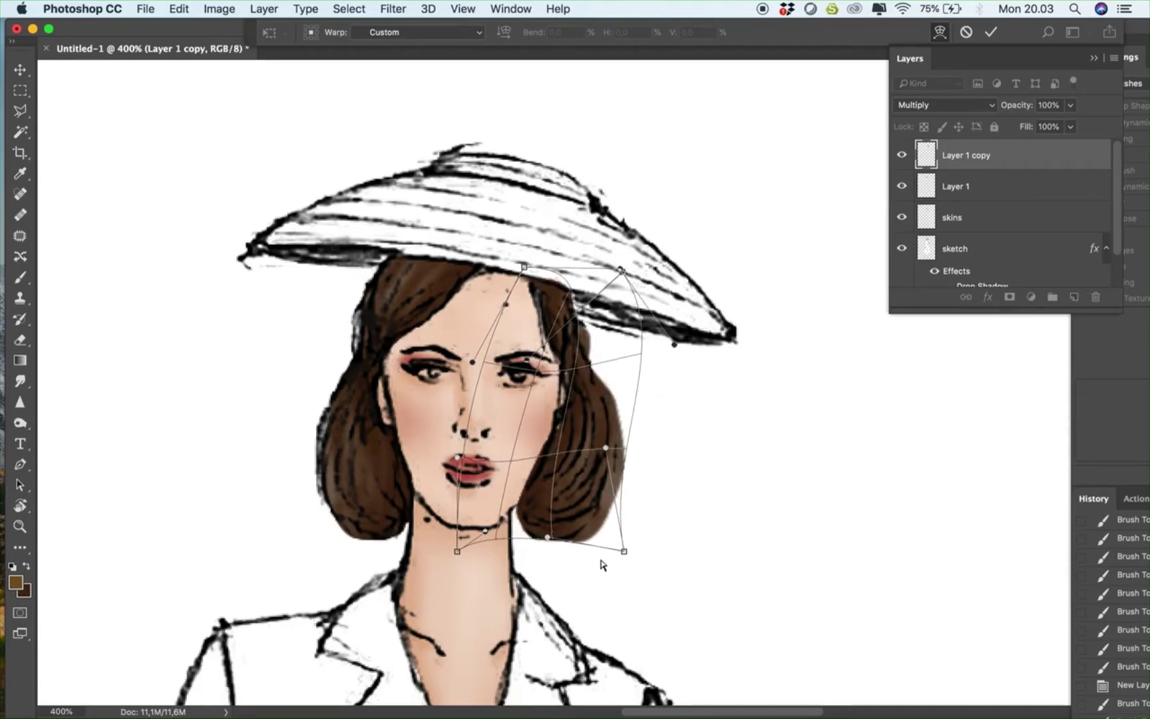
left_click_drag(624, 551, 602, 547)
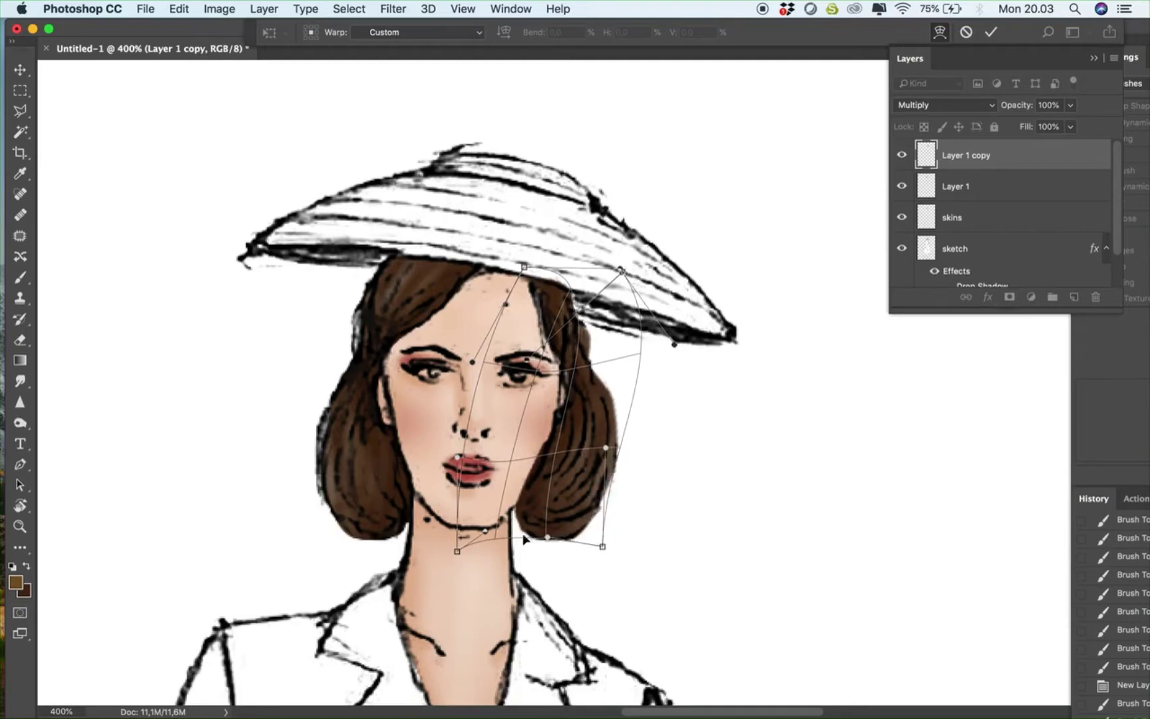
left_click_drag(483, 533, 493, 539)
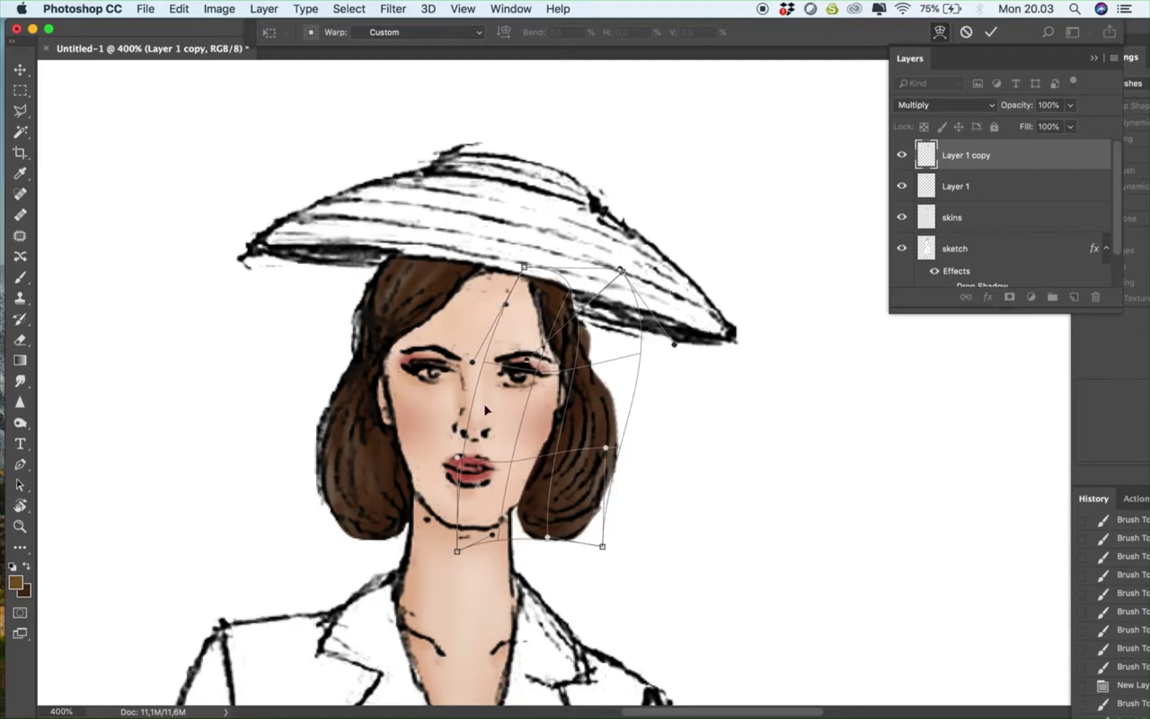
left_click_drag(479, 363, 502, 384)
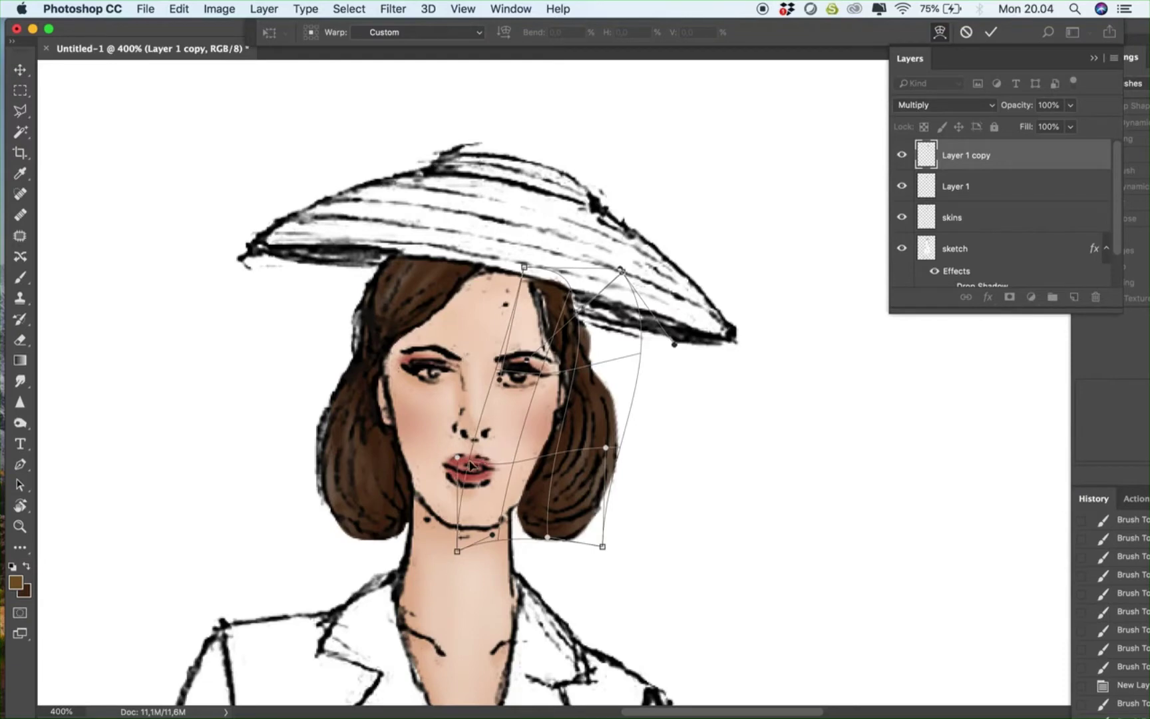
left_click_drag(465, 463, 504, 484)
left_click_drag(589, 418, 589, 421)
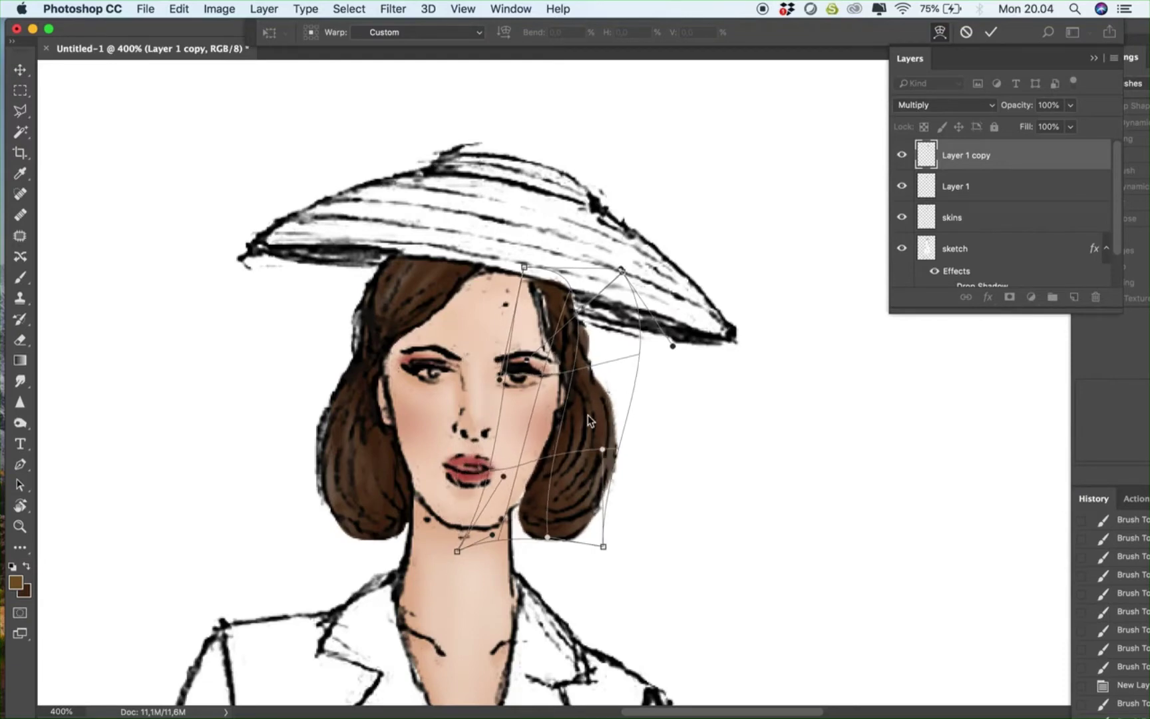
key("Return")
Warp the right hair copy again, pulling its outer edge outward past the sketched outline
key("ctrl+t")
left_click(939, 32)
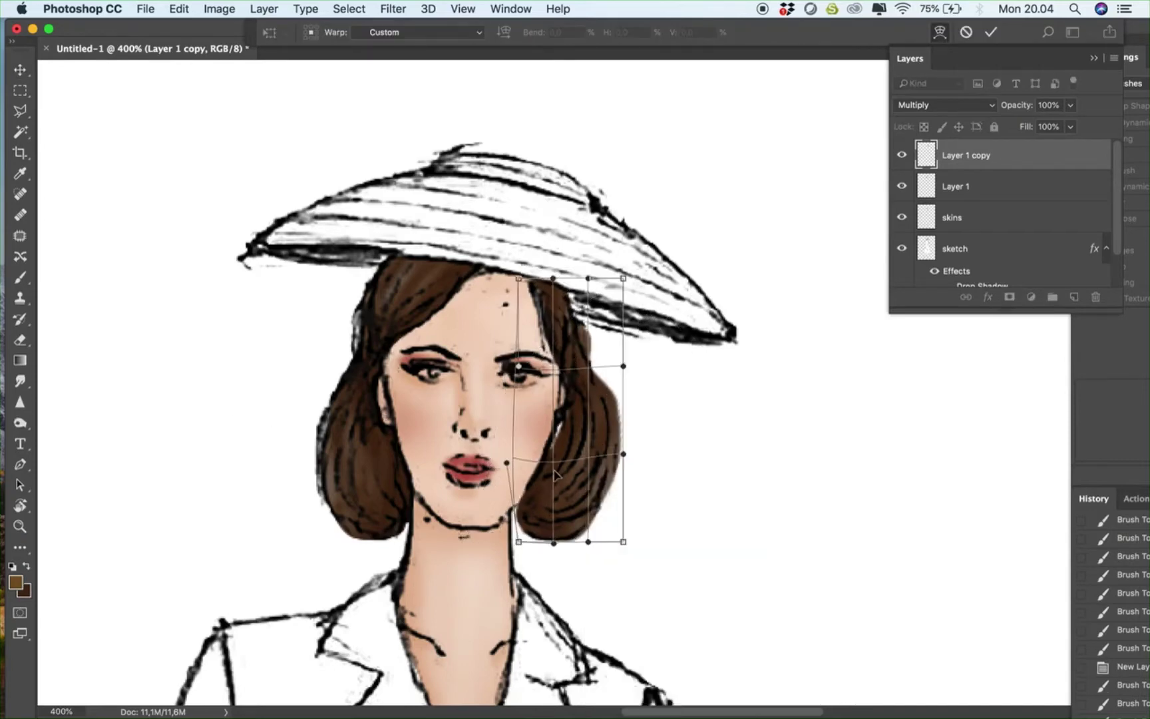
left_click_drag(576, 374, 647, 344)
key("Return")
Trace a closed Pen tool path along the right hair's outer outline and around the excess colour outside it
key("p")
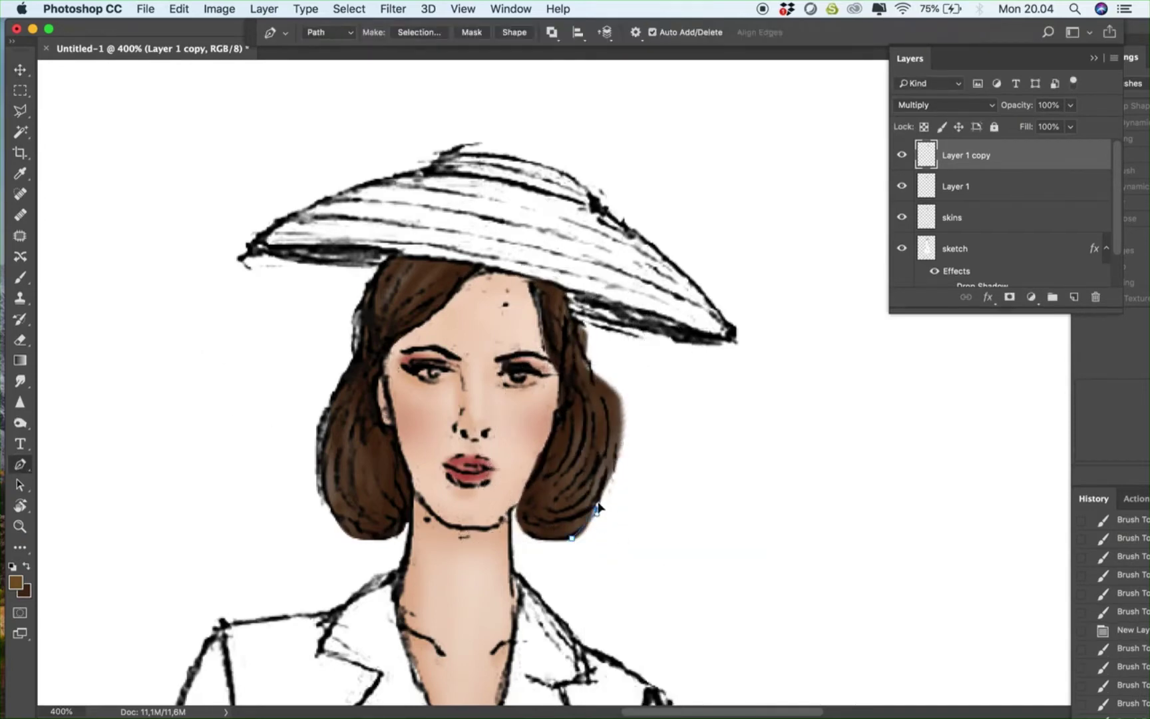
left_click(571, 538)
left_click(597, 510)
left_click_drag(612, 436, 609, 404)
left_click(593, 373)
left_click(581, 340)
left_click(578, 318)
left_click(616, 322)
left_click(688, 413)
left_click(655, 573)
left_click(571, 537)
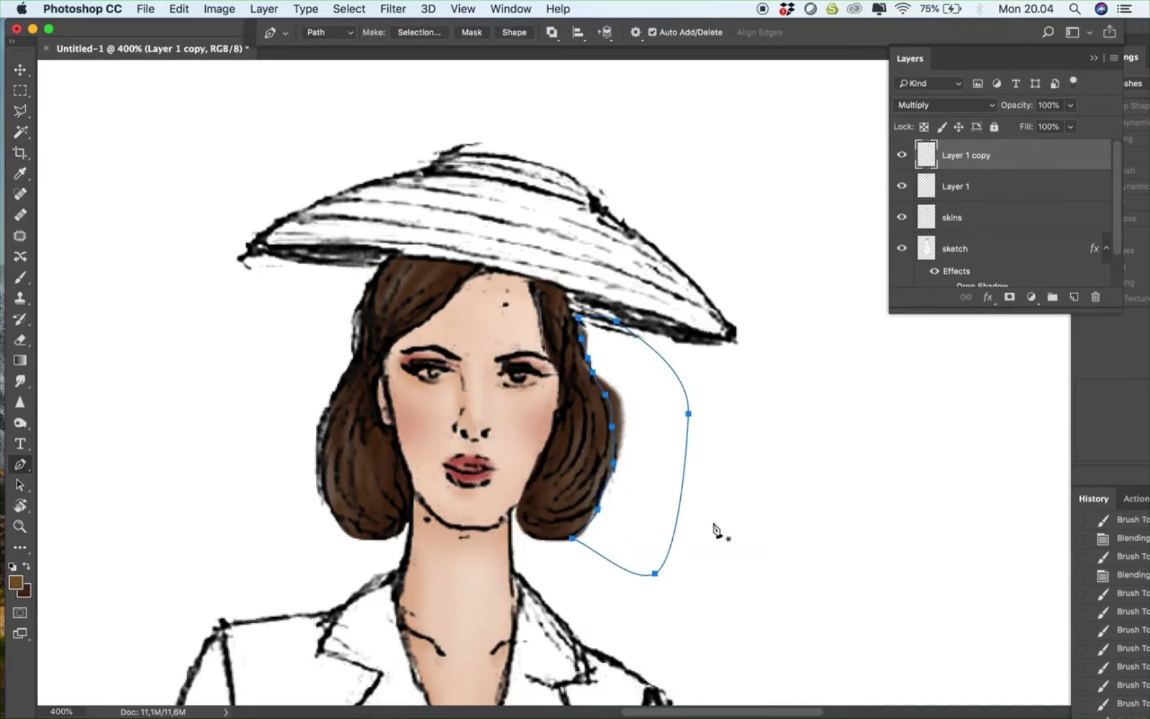
Convert the path to a selection with a 0-pixel feather, delete the excess hair colour and deselect
right_click(713, 519)
left_click(762, 589)
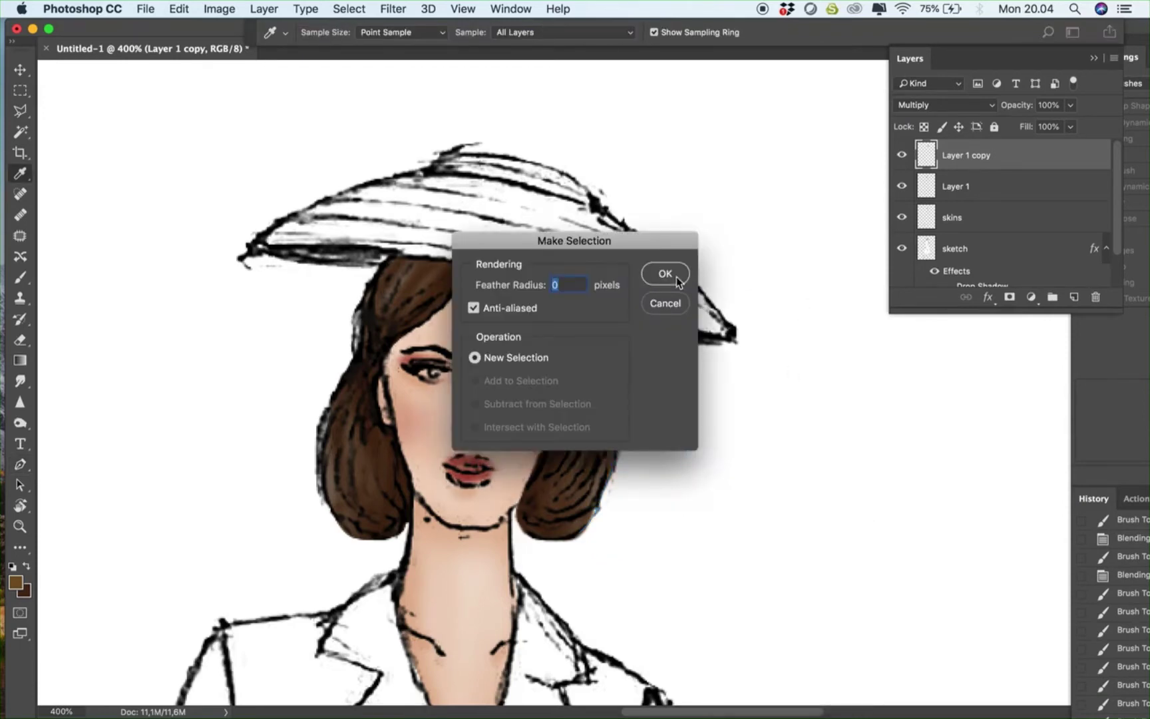
left_click(689, 274)
key("m")
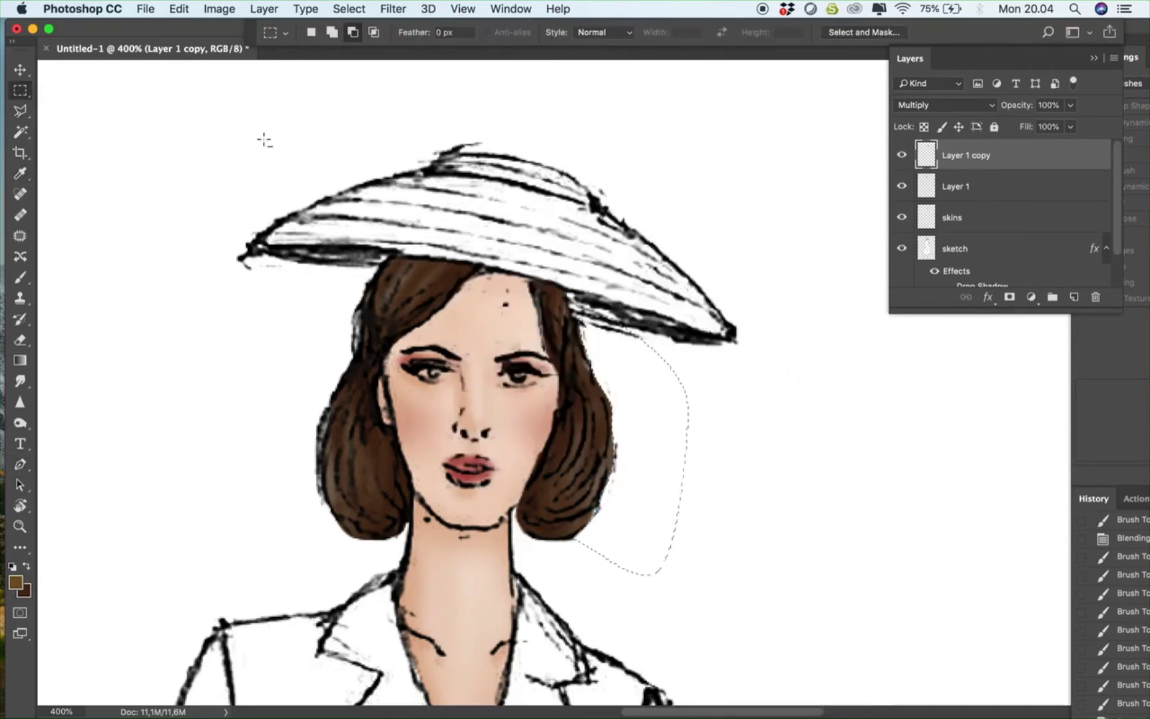
right_click(266, 140)
left_click(299, 147)
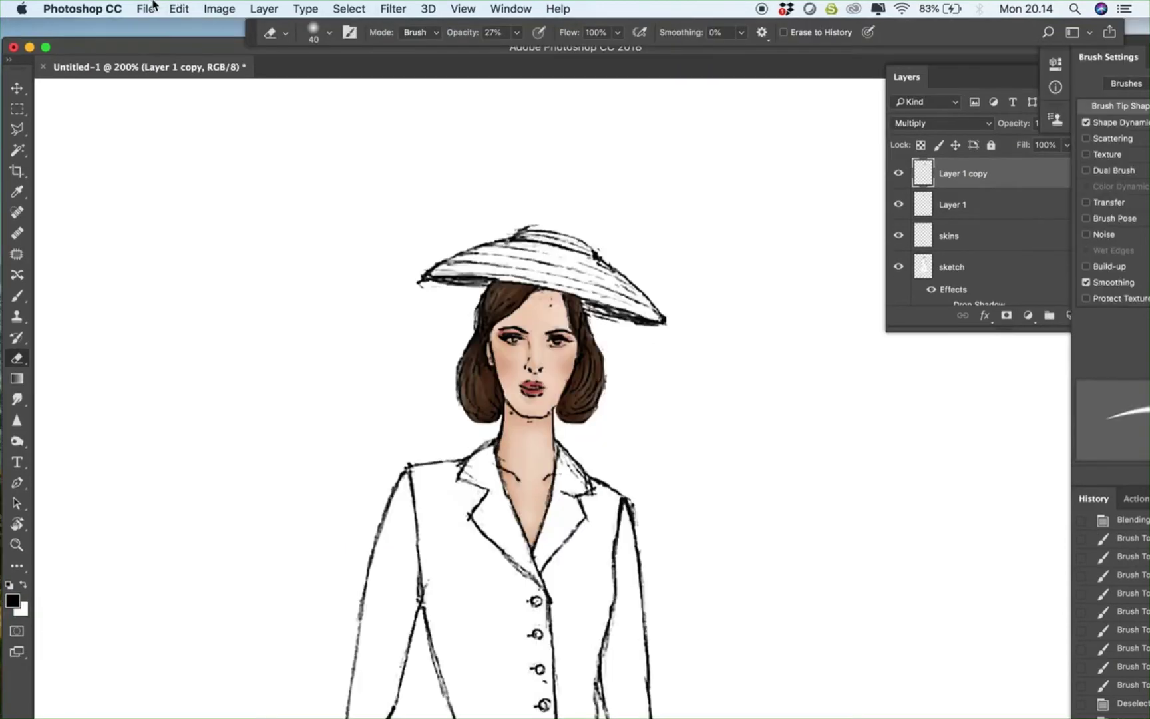
Open the image posters-wicker-texture.jpg from the Desktop
left_click(146, 9)
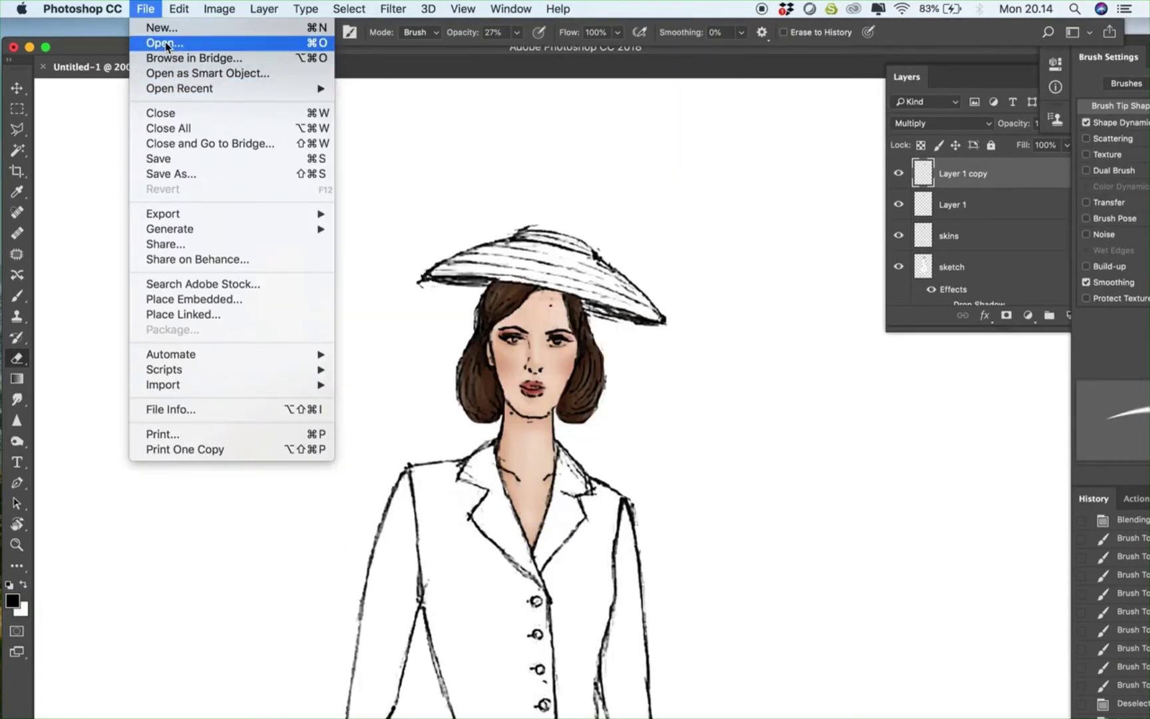
left_click(166, 44)
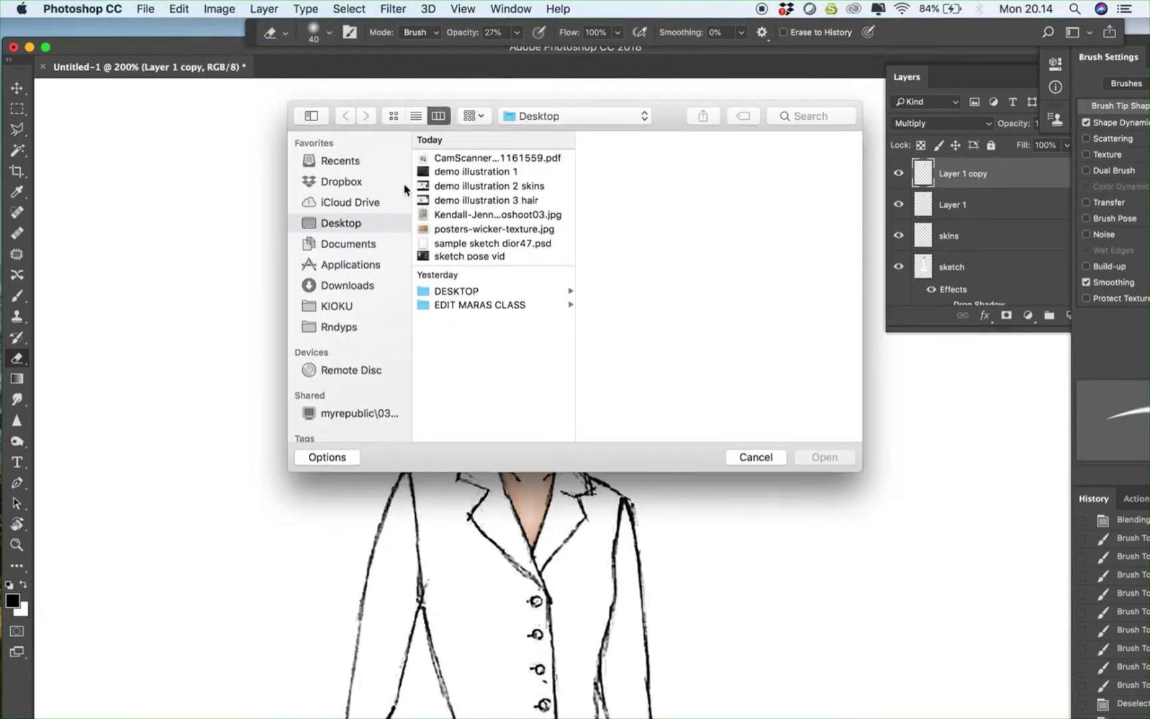
left_click(452, 231)
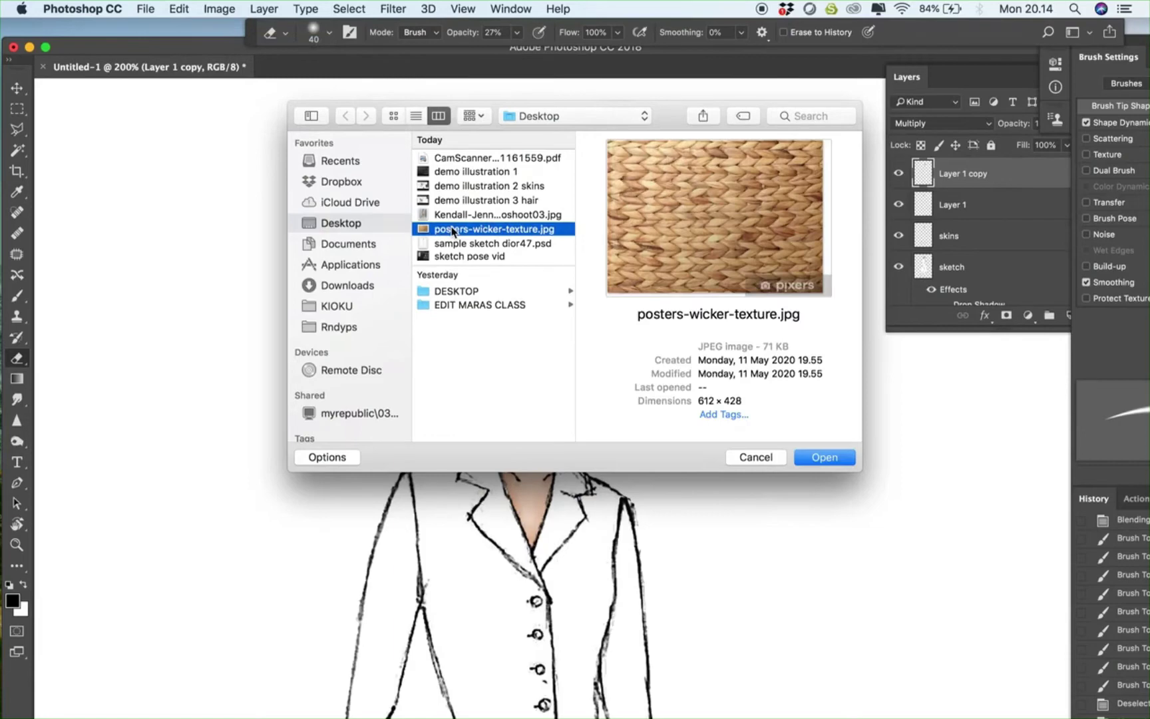
left_click(816, 457)
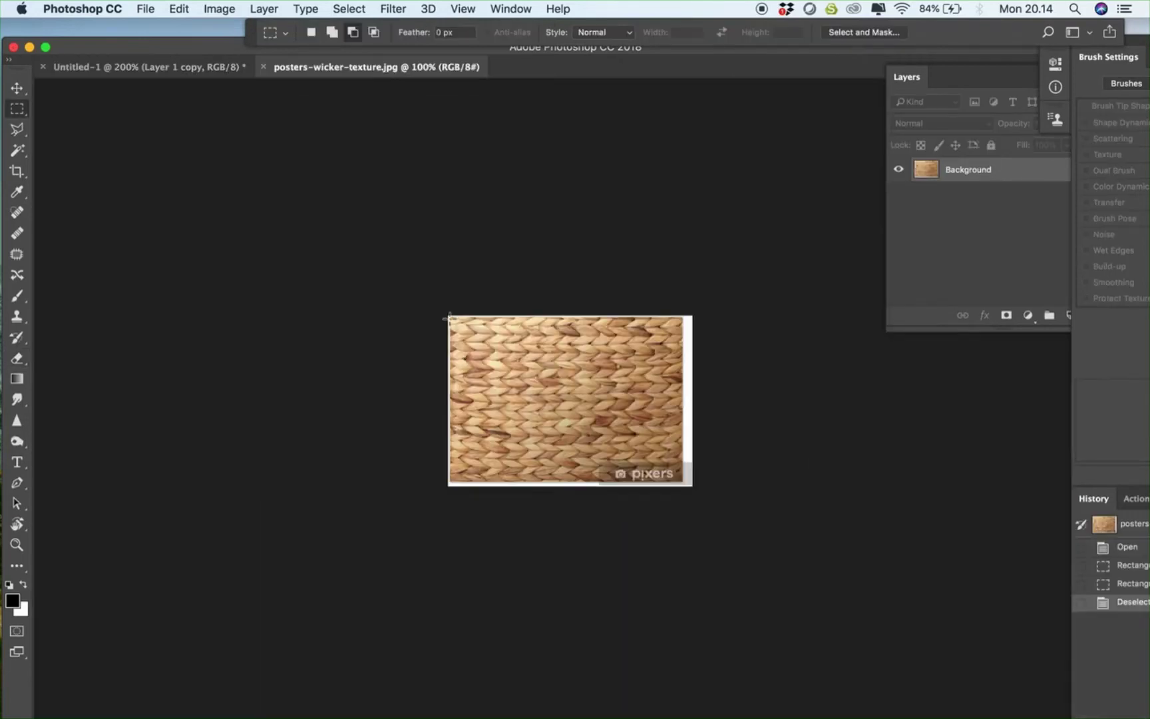
Select the wicker area above the watermark and move it into the Untitled-1 document
left_click_drag(450, 318, 685, 458)
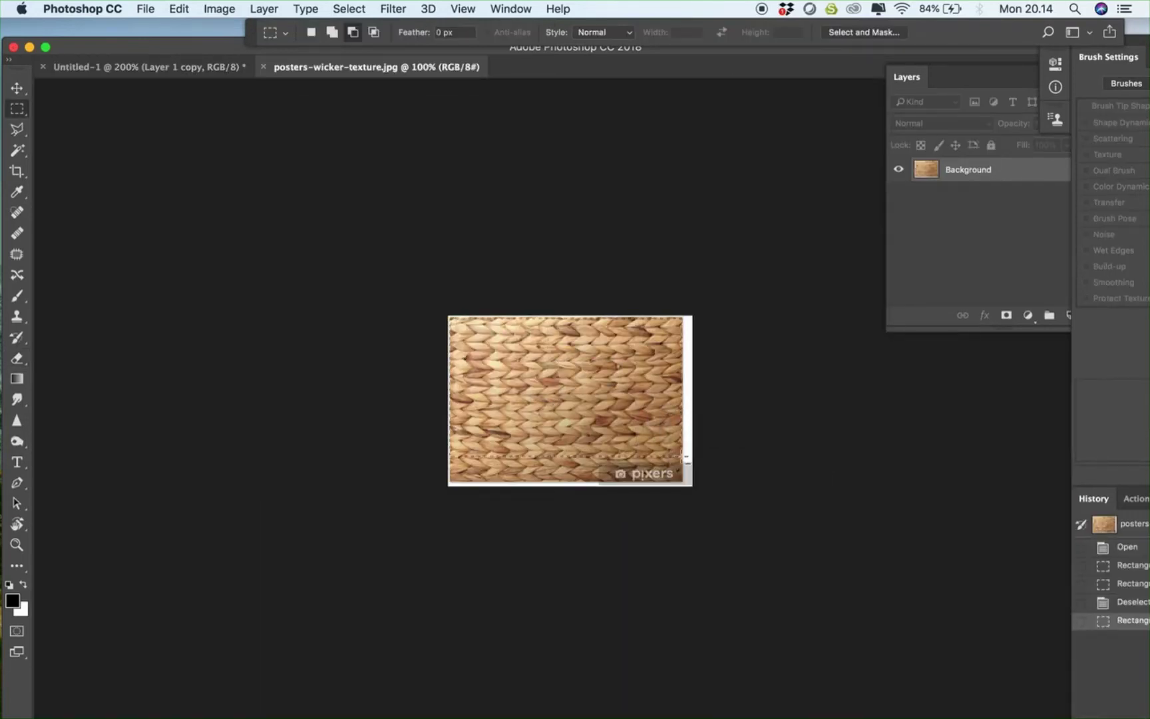
left_click(17, 90)
left_click_drag(588, 398, 418, 420)
Scale the wicker texture down and place a duplicate beside it, slightly overlapping its right edge
key("super+t")
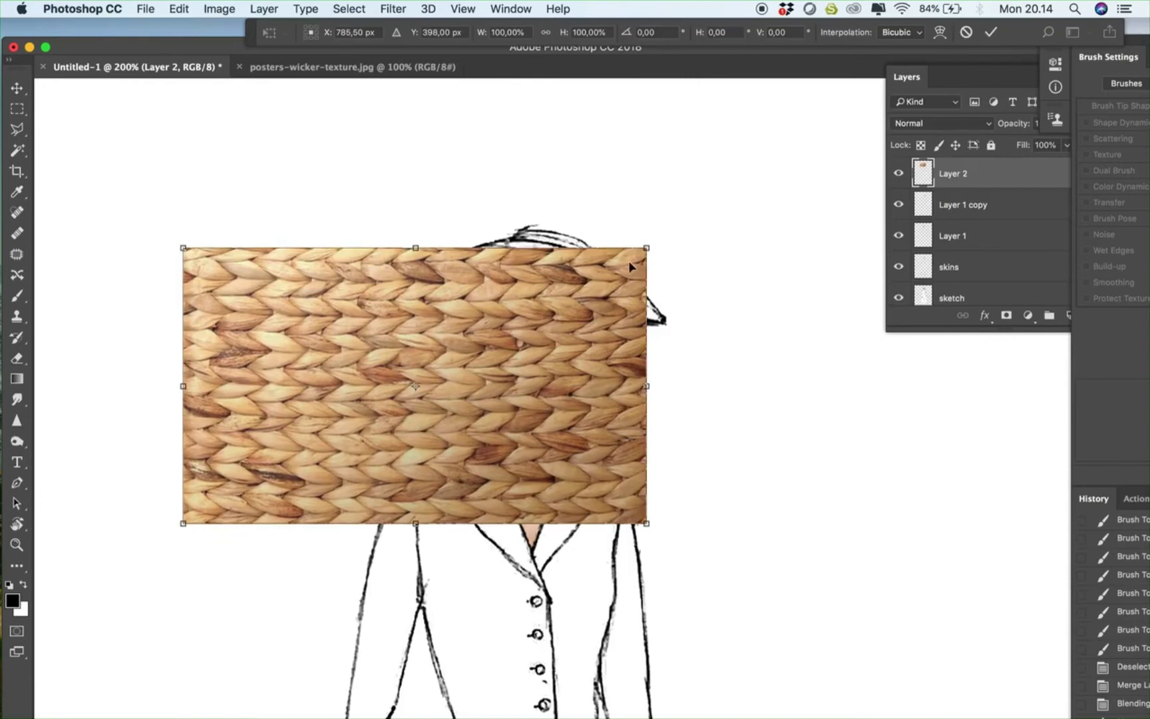
left_click_drag(653, 243, 445, 433)
key("Return")
left_click_drag(259, 467, 478, 380)
Soften the seam between the two wicker pieces with a size 40 eraser at 27% opacity
left_click(17, 359)
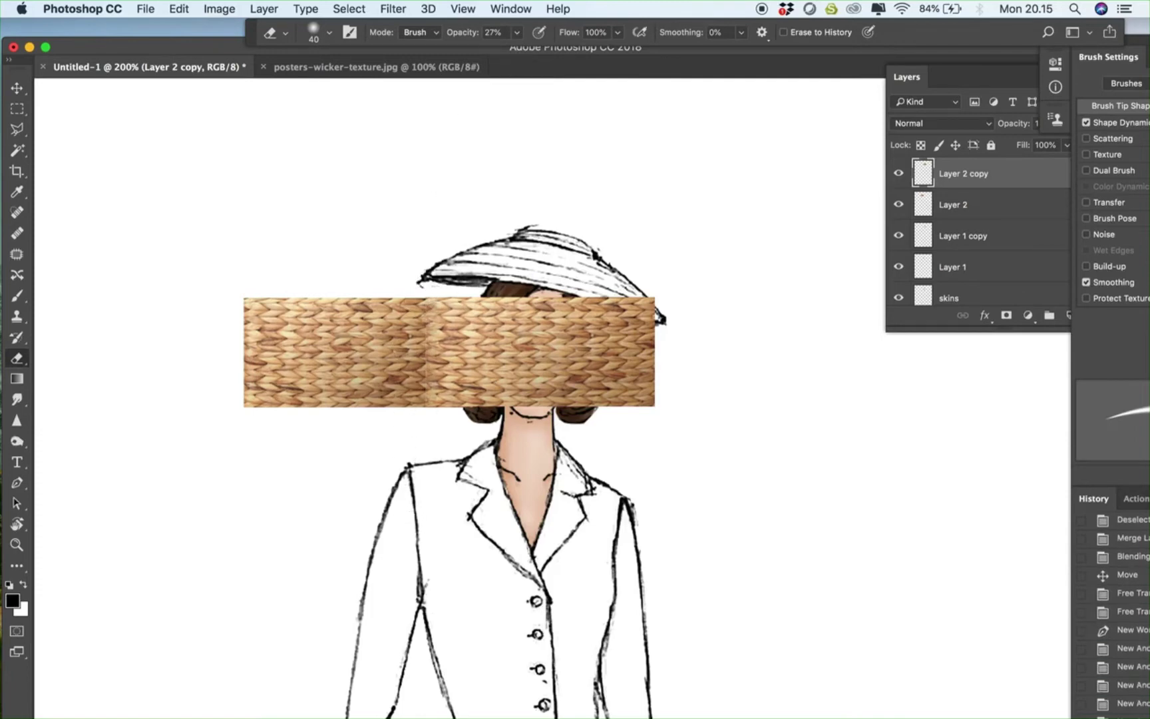
left_click_drag(419, 298, 416, 456)
left_click_drag(420, 338, 422, 481)
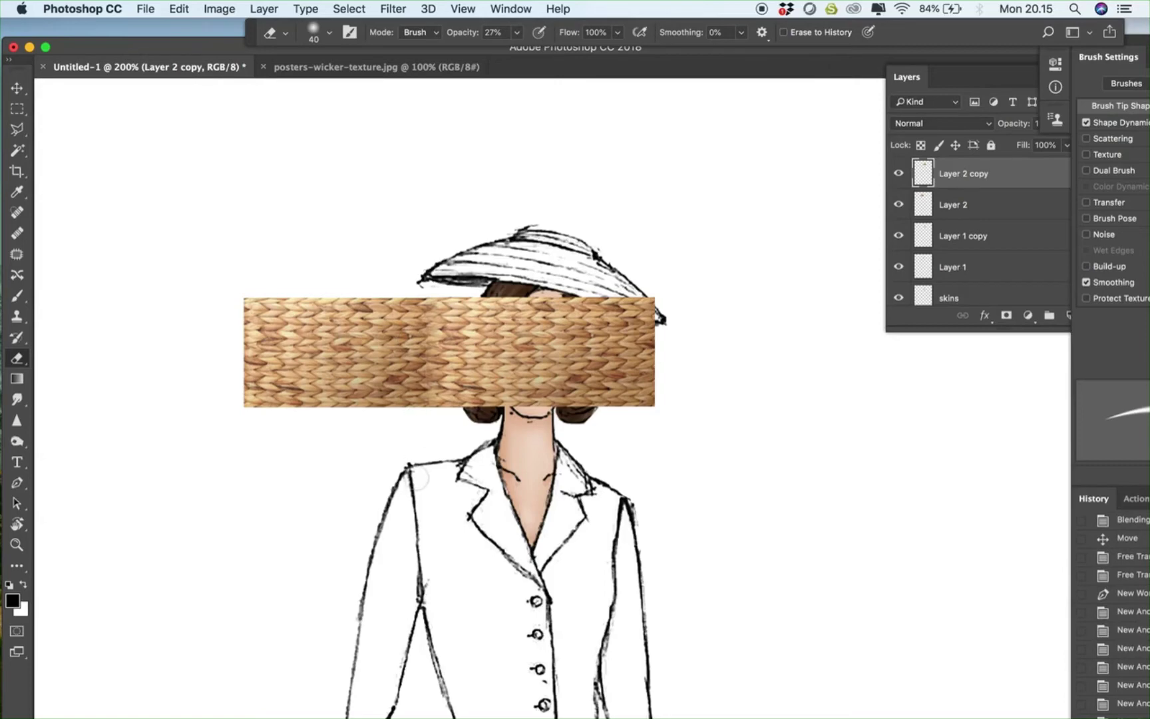
left_click_drag(415, 293, 410, 538)
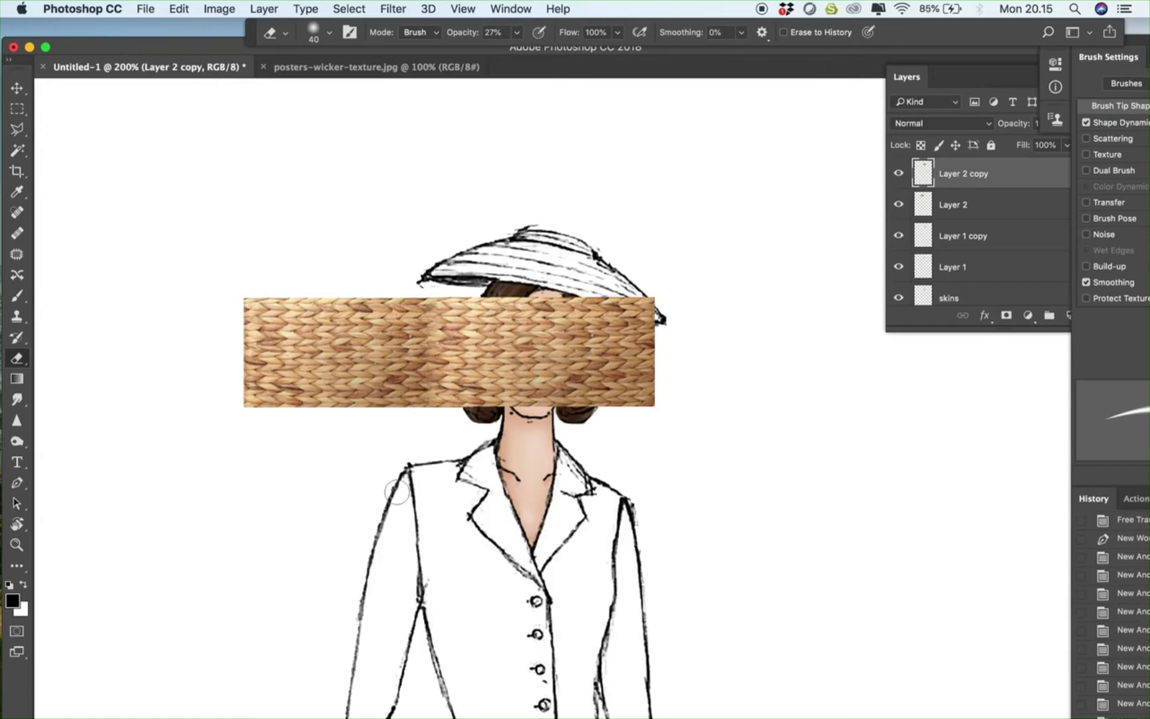
Shift the wicker duplicate slightly further over the first piece and merge it down into Layer 2
key("v")
left_click_drag(484, 321, 466, 320)
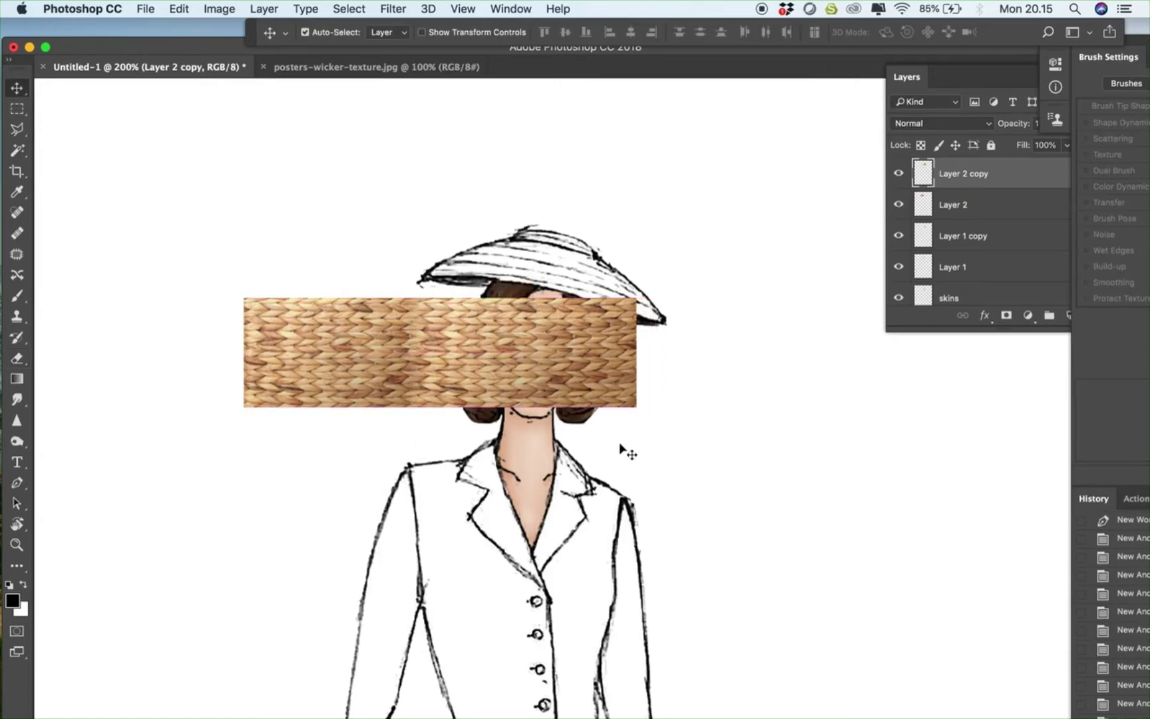
left_click_drag(1024, 87, 954, 90)
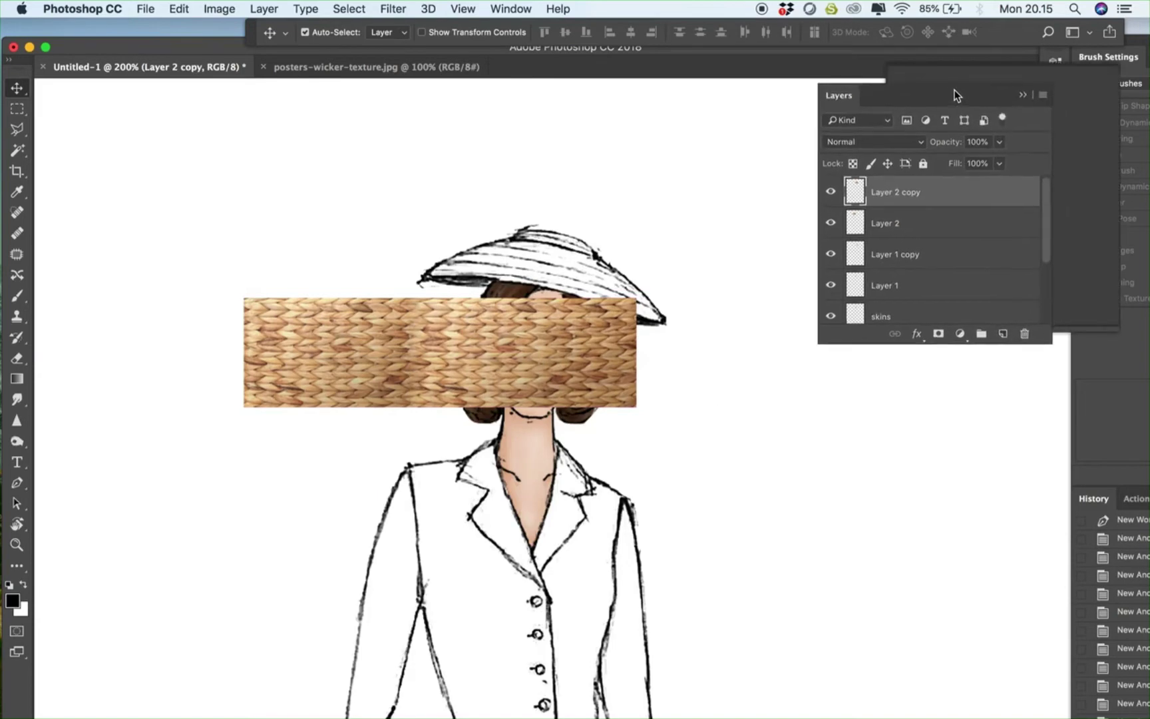
left_click(1038, 96)
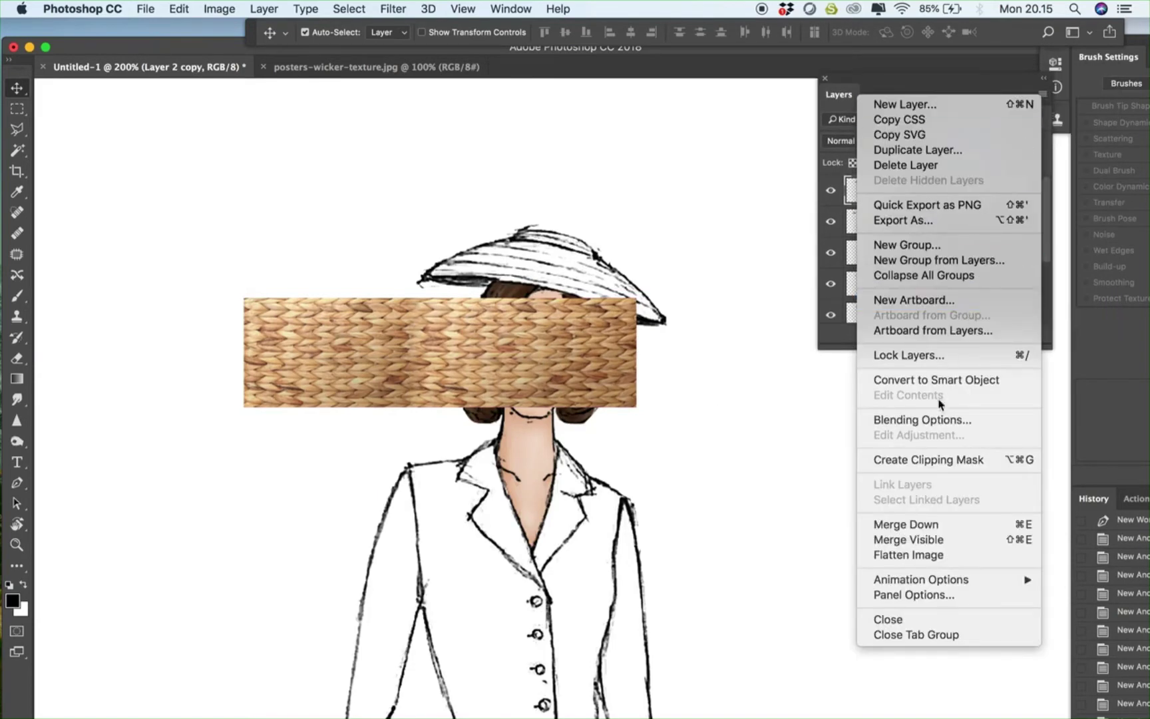
left_click(923, 527)
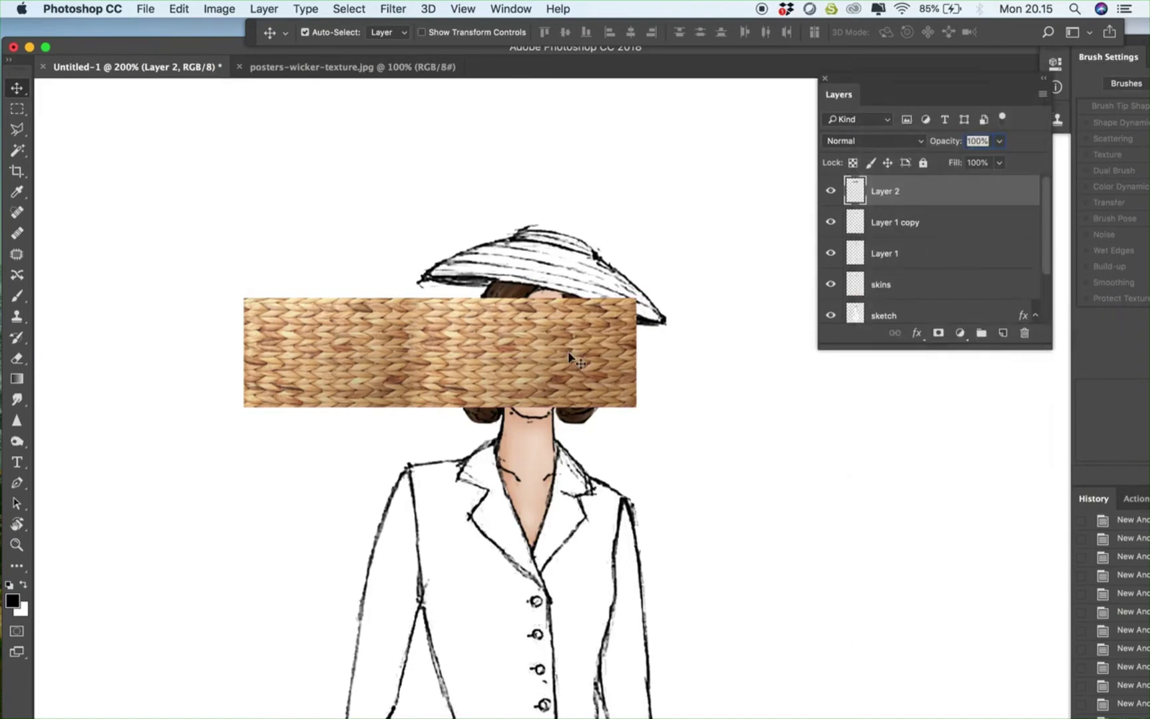
Move the merged wicker strip over the hat and rotate it slightly clockwise to match the hat's tilt
left_click_drag(514, 359, 617, 295)
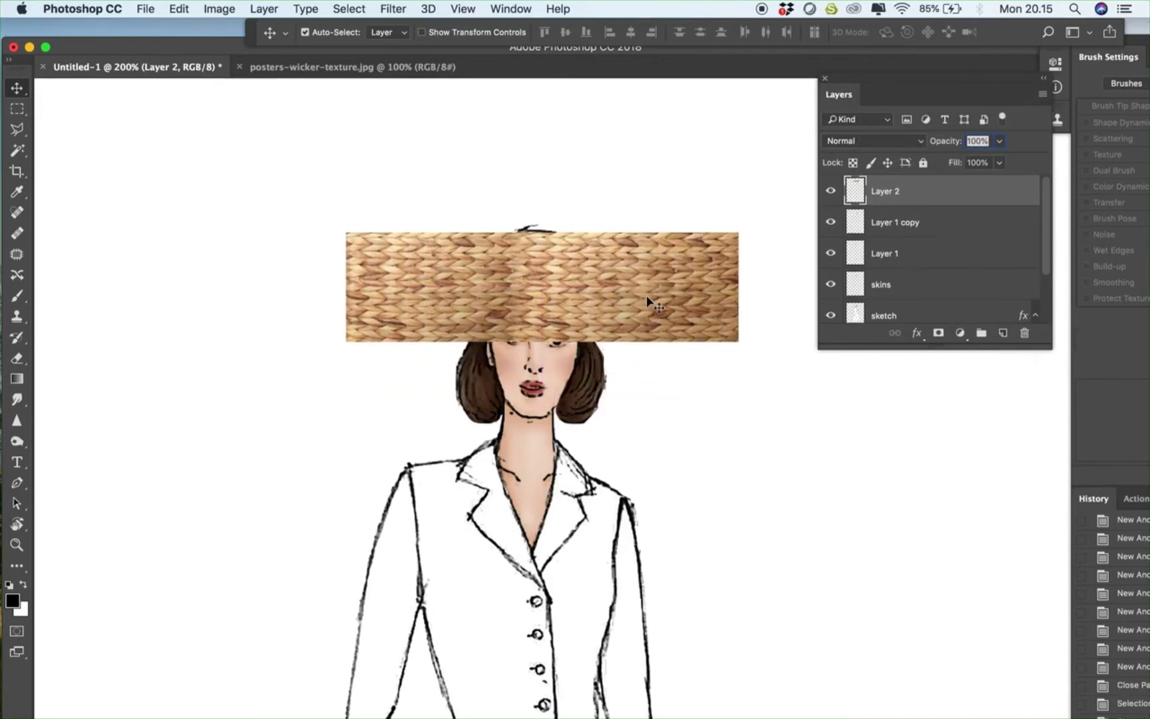
key("ctrl+t")
left_click_drag(770, 314, 766, 342)
key("Return")
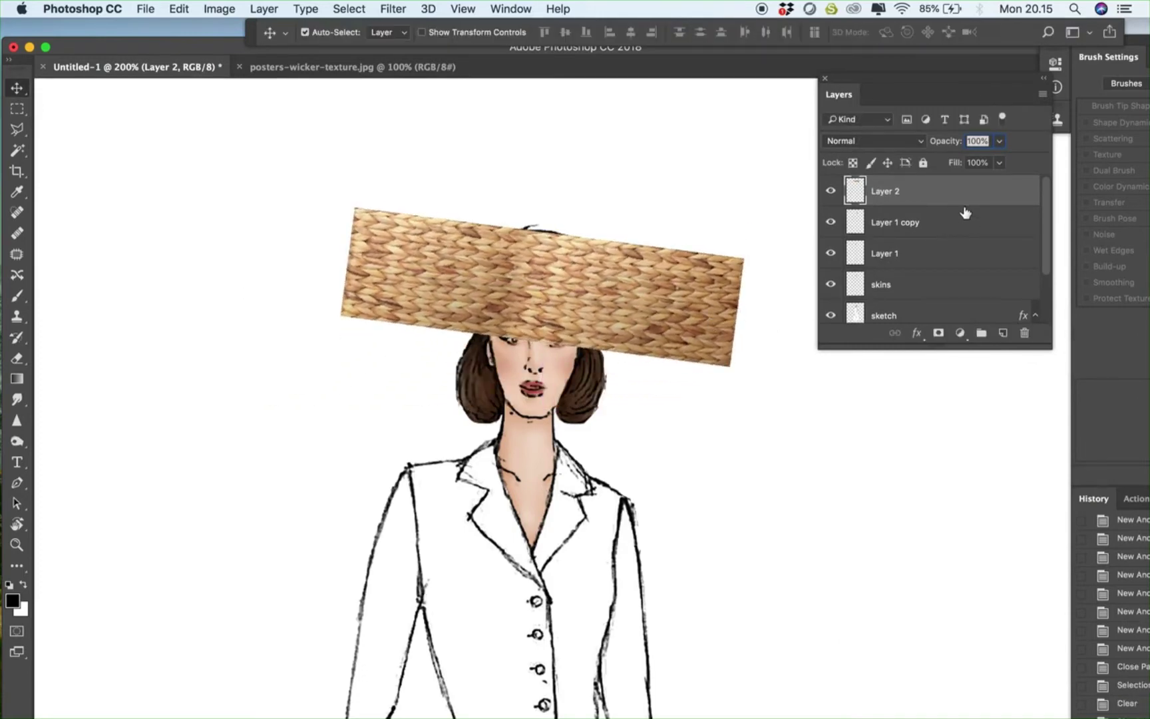
Duplicate Layer 2, hide the original, set the copy to Multiply and nudge it up over the hat
left_click_drag(945, 200, 1002, 333)
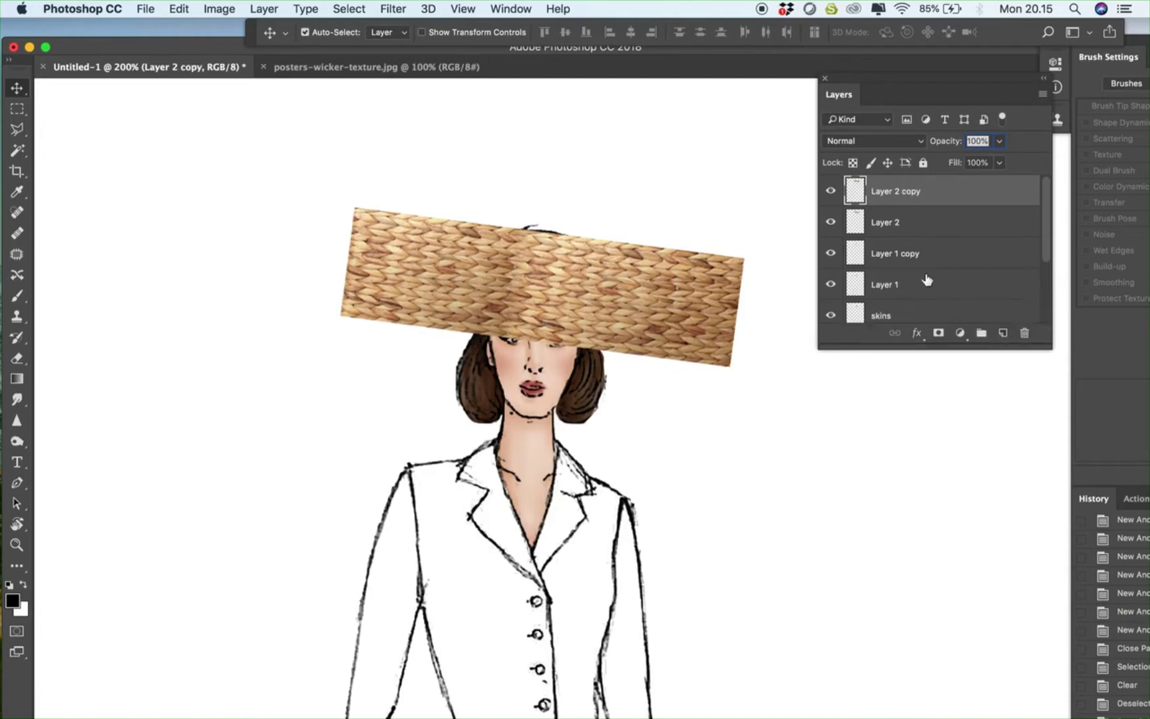
left_click(873, 140)
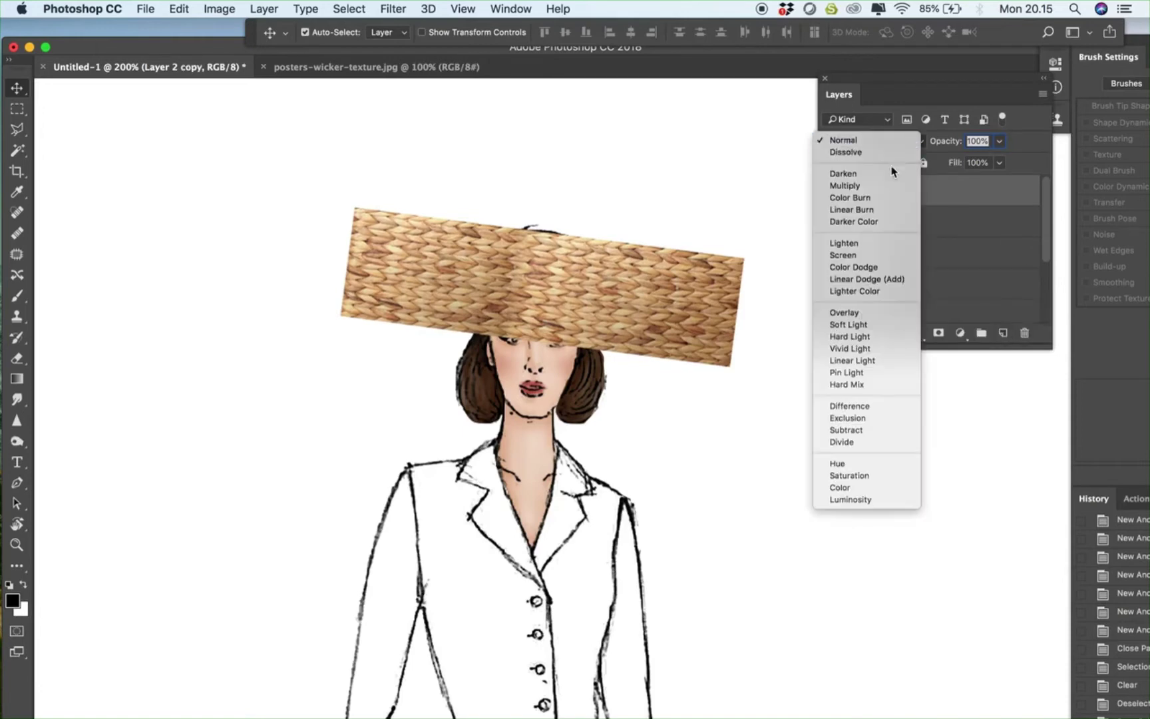
left_click(886, 187)
left_click_drag(675, 314, 676, 299)
Transform the wicker copy to about 90% width and 74% height, rotated about 3.7° over the hat
key("ctrl+t")
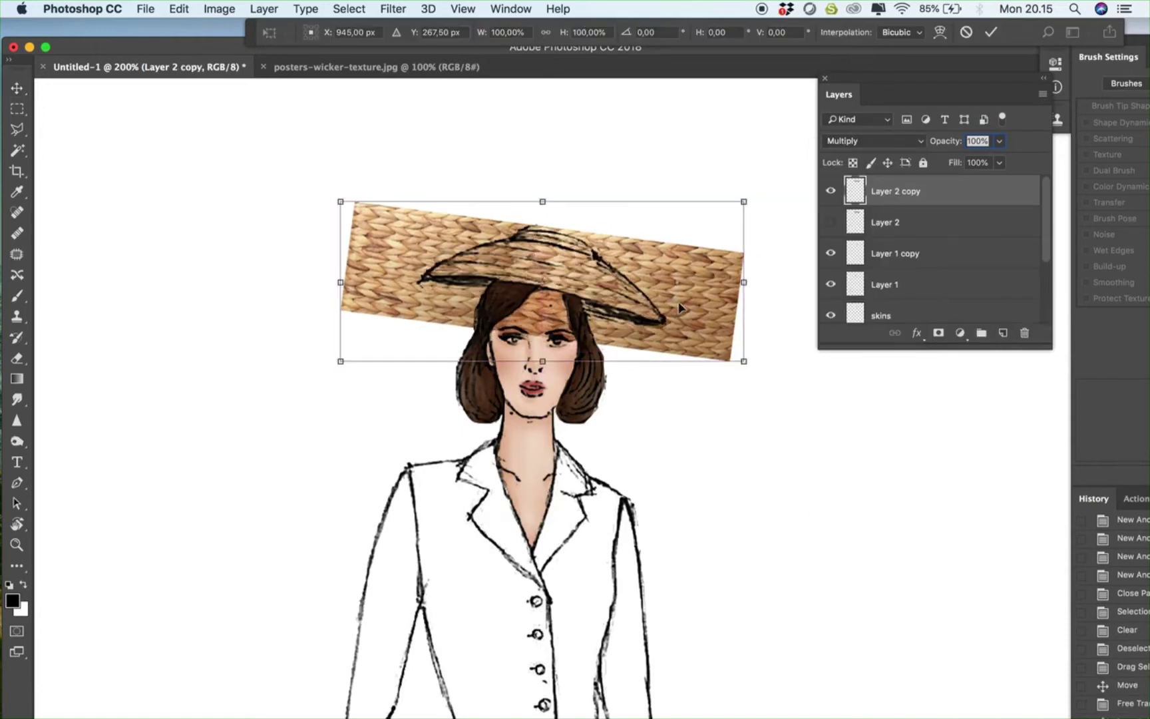
mouse_move(545, 212)
left_mouse_down()
mouse_move(549, 195)
mouse_move(546, 208)
left_mouse_up()
left_click_drag(747, 223, 706, 296)
Warp the wicker copy so its weave curves along the hat's brim, and apply the transformation
right_click(674, 300)
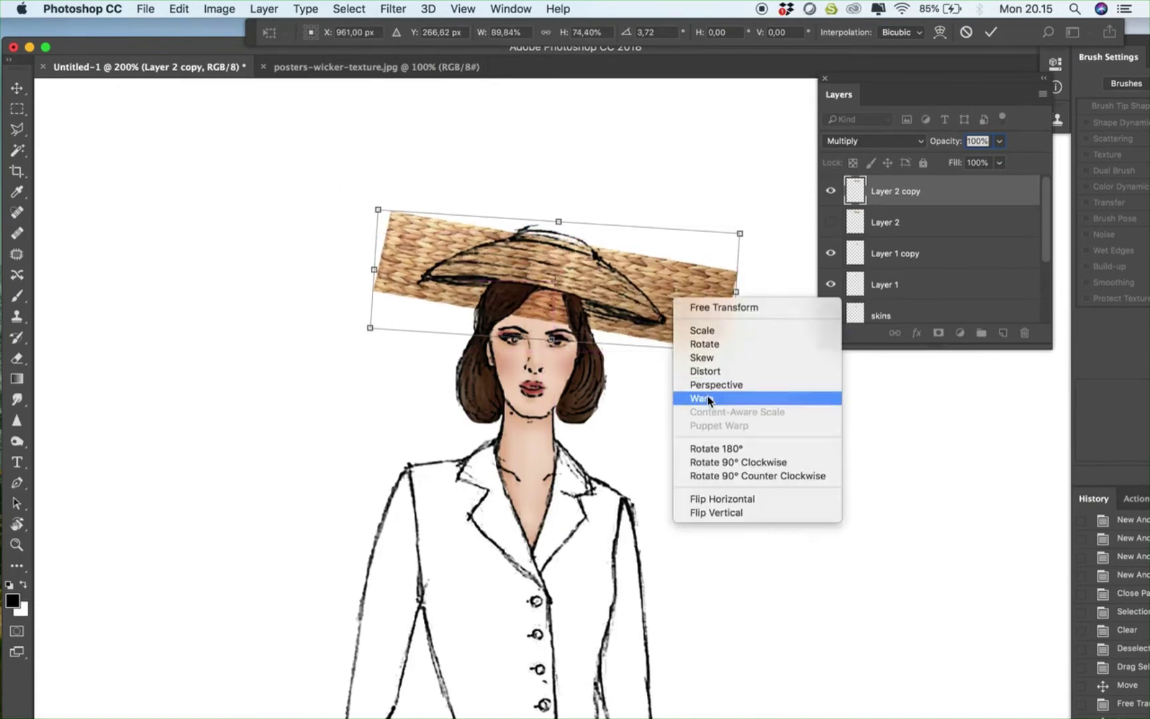
left_click(702, 398)
left_click_drag(533, 306, 562, 312)
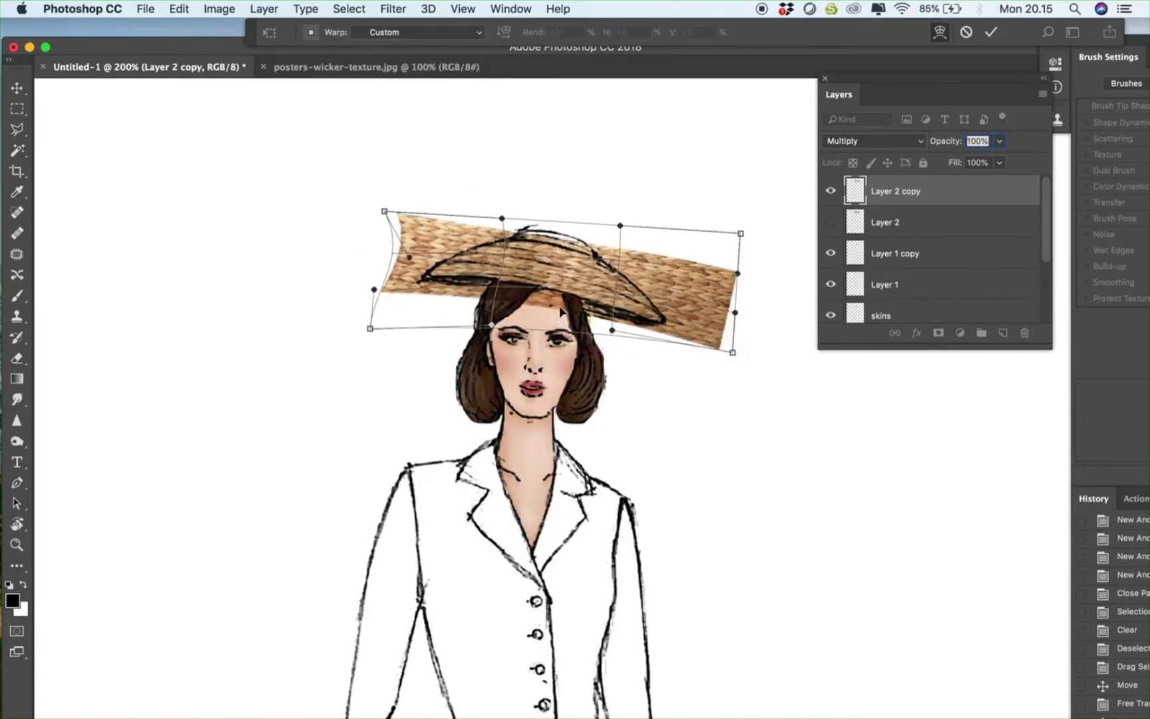
left_click_drag(674, 301, 710, 288)
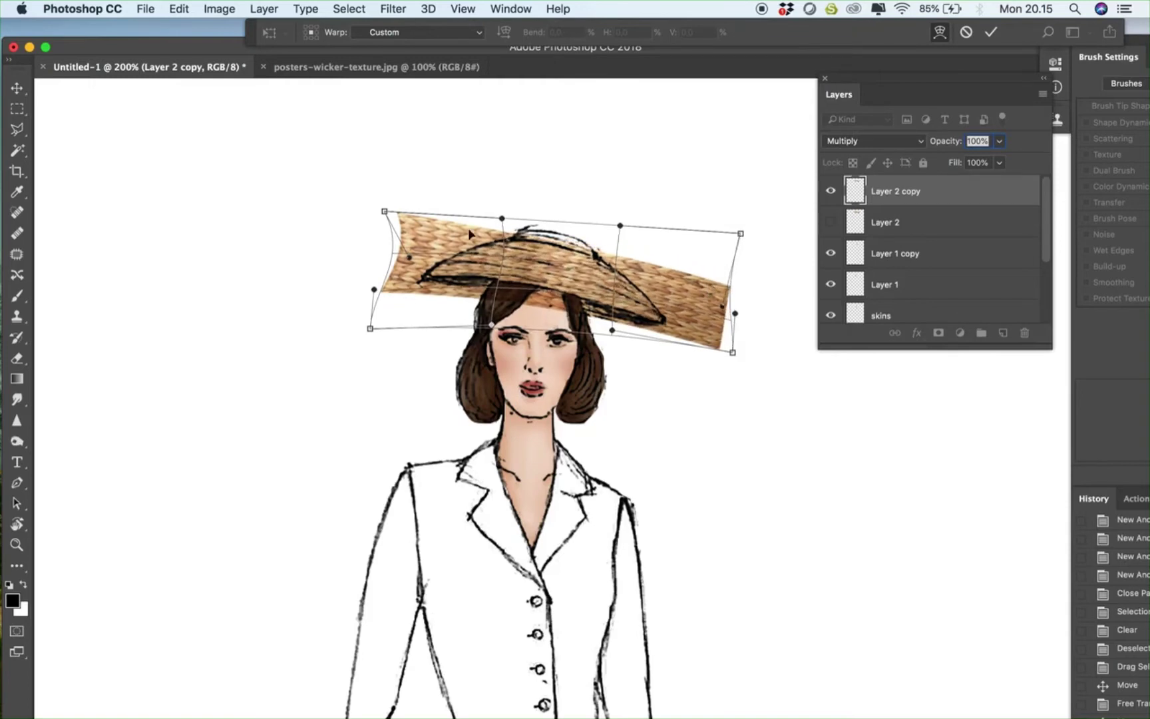
left_click_drag(469, 233, 475, 244)
left_click_drag(565, 320, 557, 311)
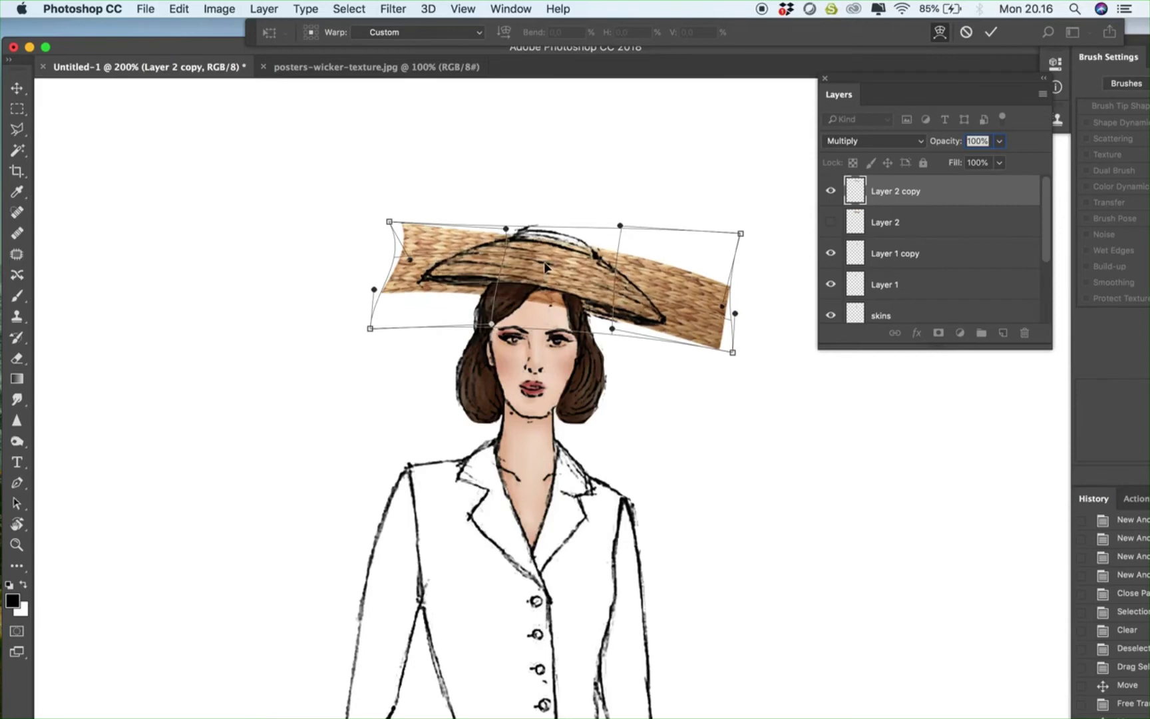
key("Return")
Duplicate the warped wicker piece above the hat and hide the new copy
key("super+equal")
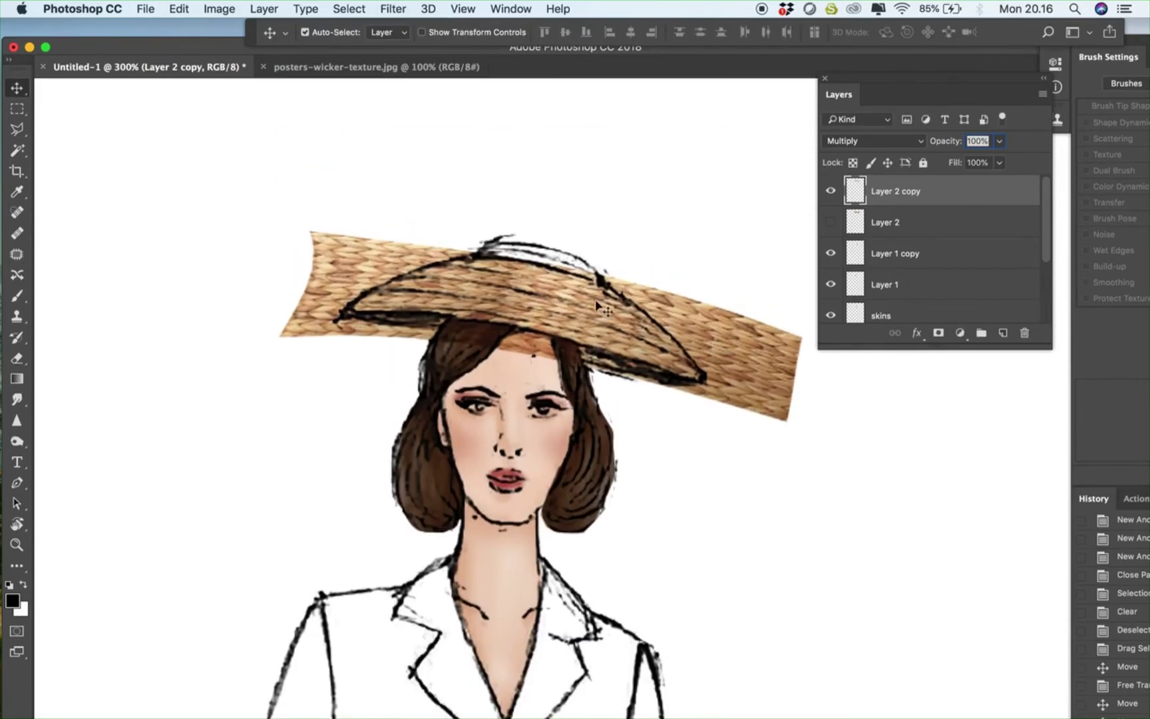
left_click_drag(554, 329, 575, 227)
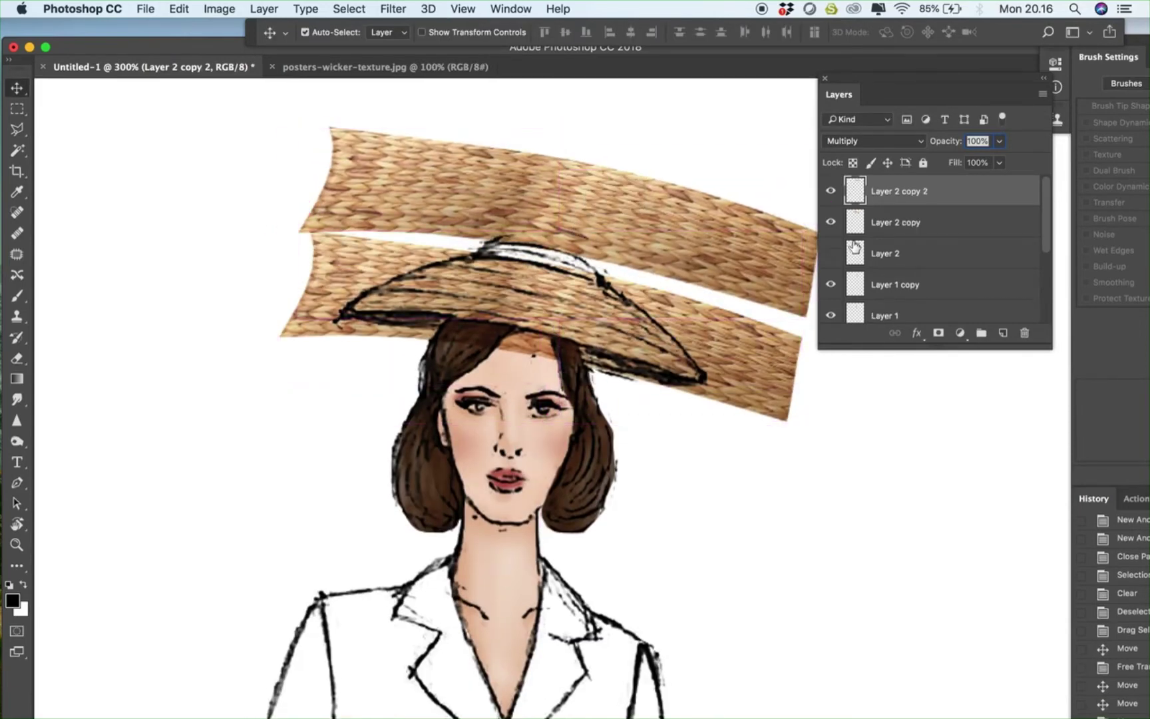
left_click(829, 192)
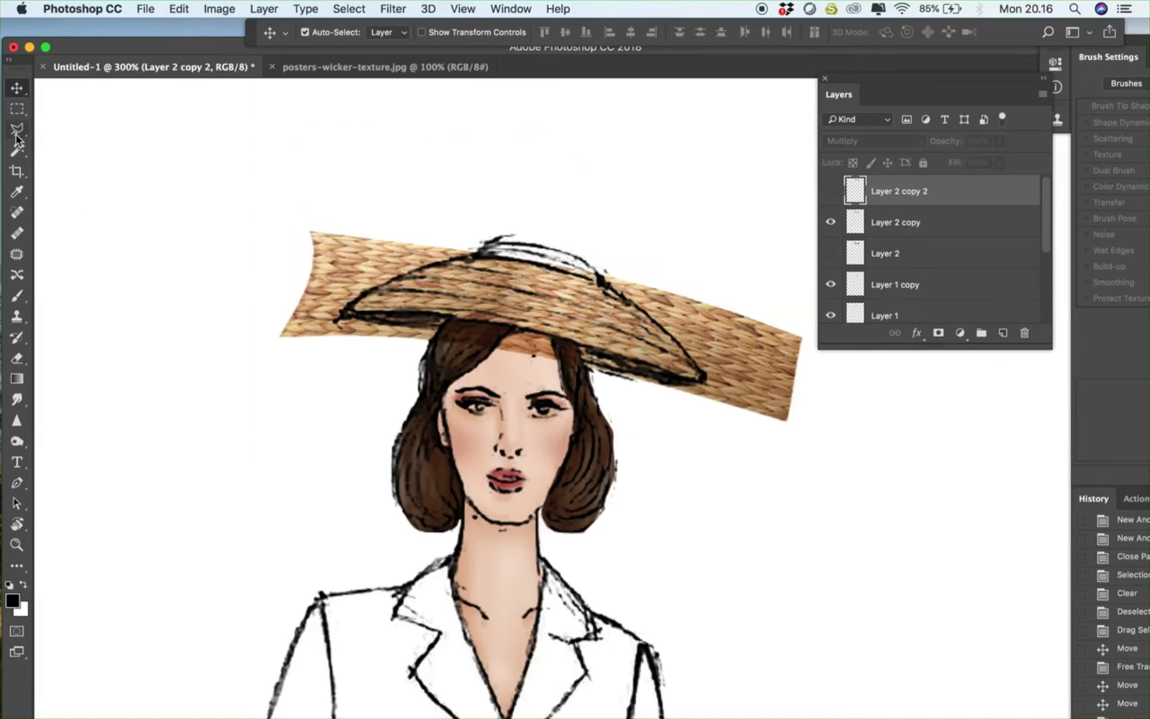
Trace a closed Pen path around the hat's brim, following its upper curve, both tips and lower edge
key("p")
left_click(472, 256)
left_click(421, 266)
left_click(394, 279)
left_click(364, 293)
left_click(340, 317)
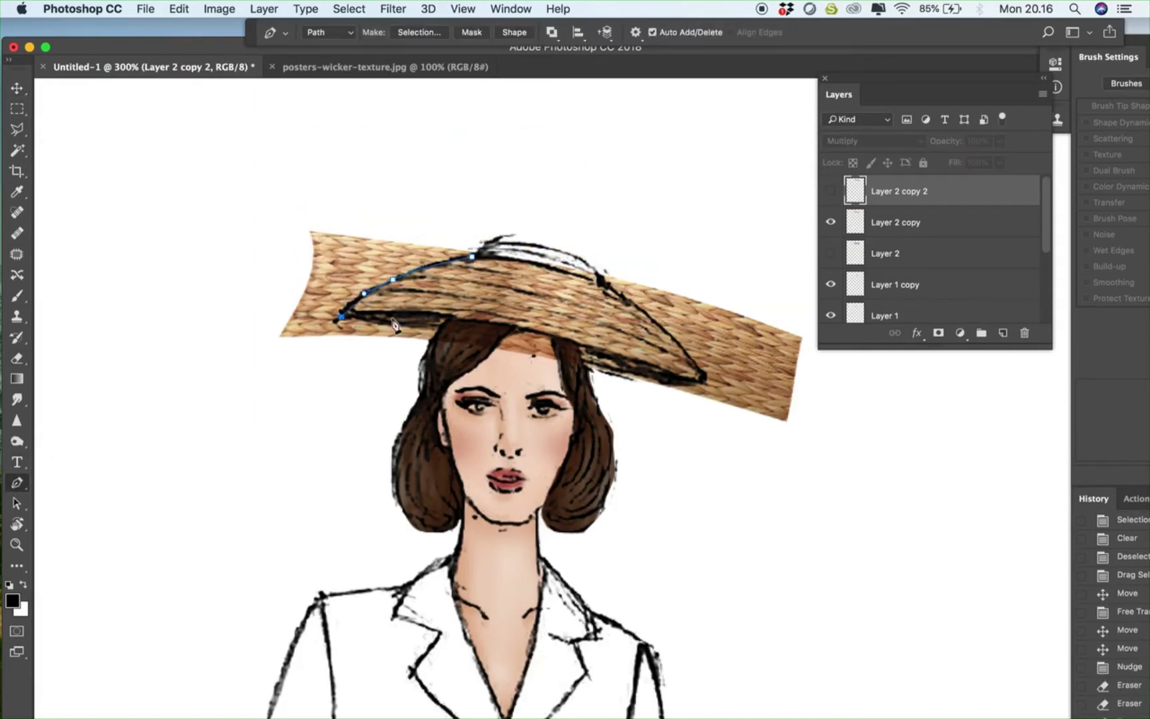
left_click(425, 328)
left_click(450, 319)
left_click(494, 325)
left_click(581, 345)
left_click(584, 359)
left_click(702, 380)
left_click(700, 369)
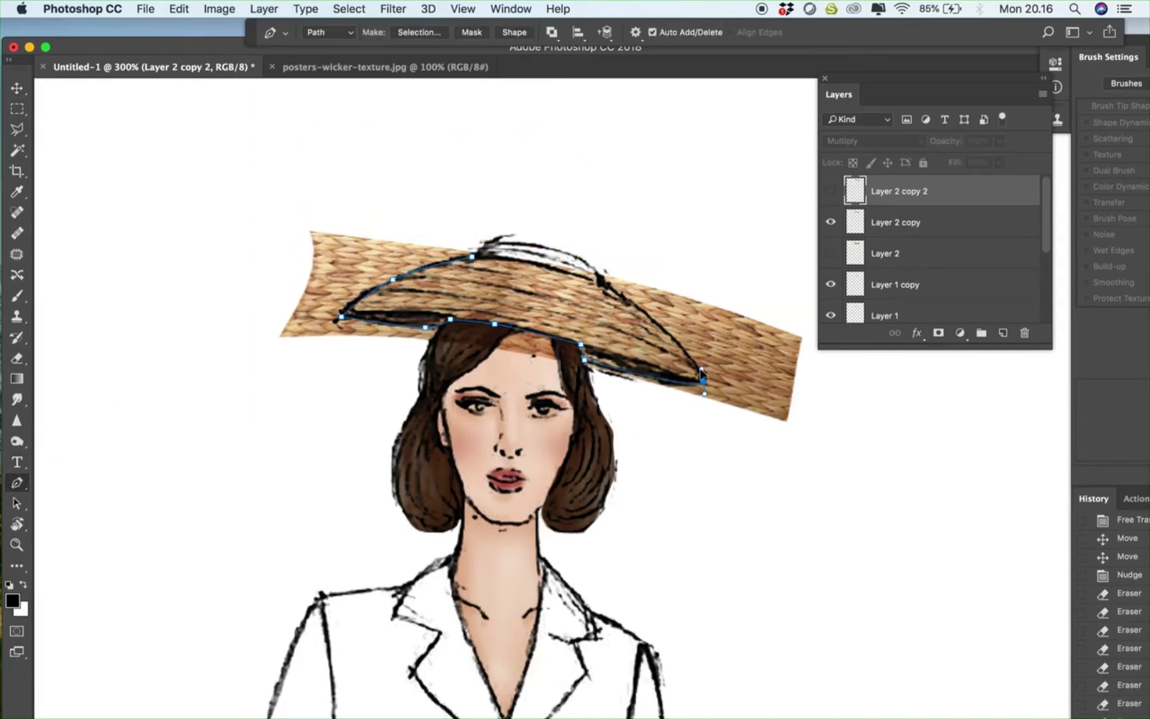
left_click_drag(608, 286, 558, 267)
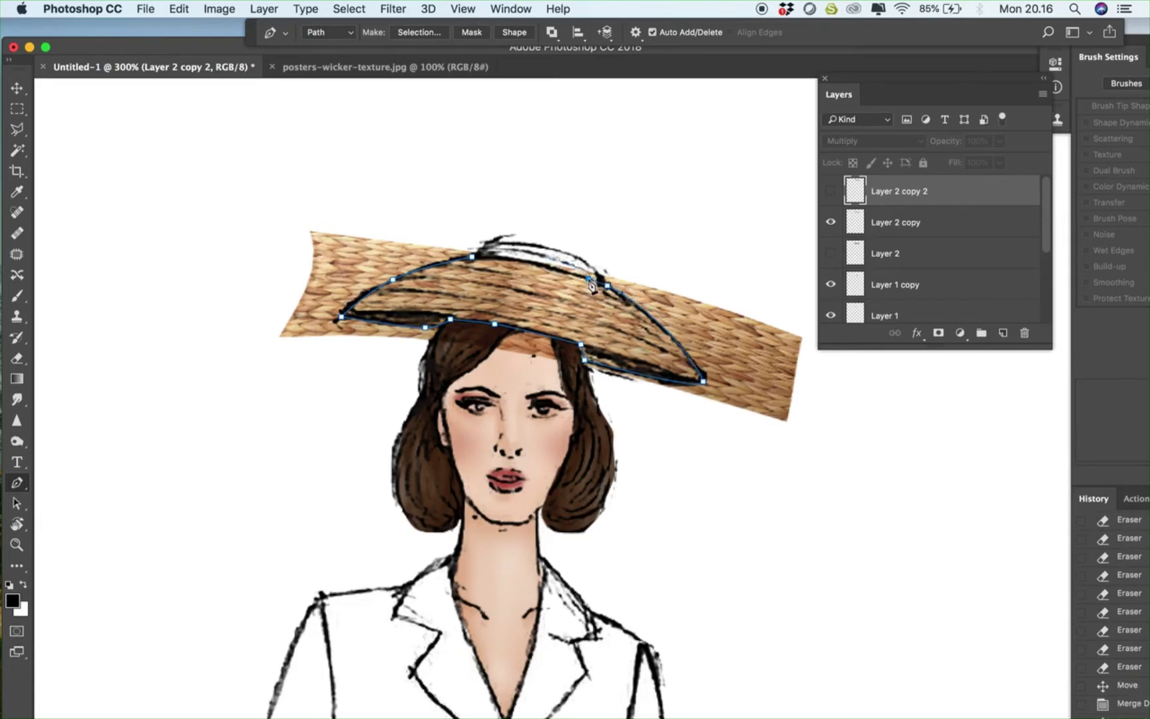
left_click(472, 257)
Turn the brim path into a selection, invert it and clear the excess wicker on Layer 2 copy
right_click(587, 271)
left_click(639, 364)
key("m")
right_click(431, 113)
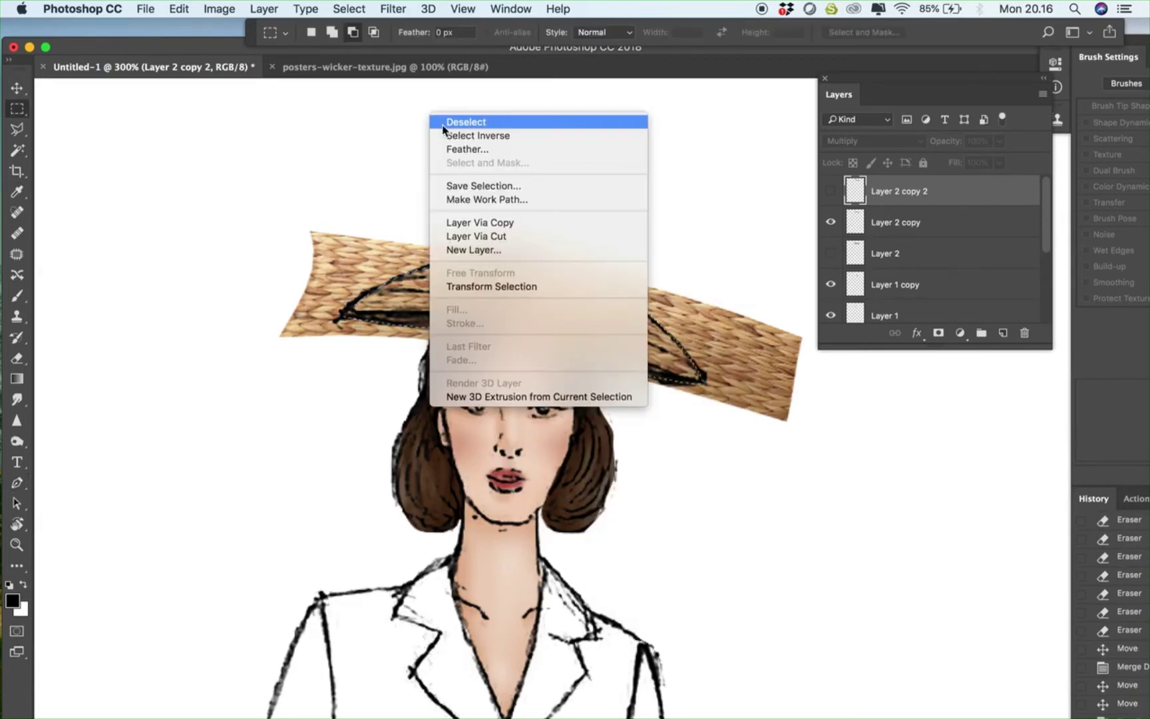
left_click(443, 137)
left_click(886, 223)
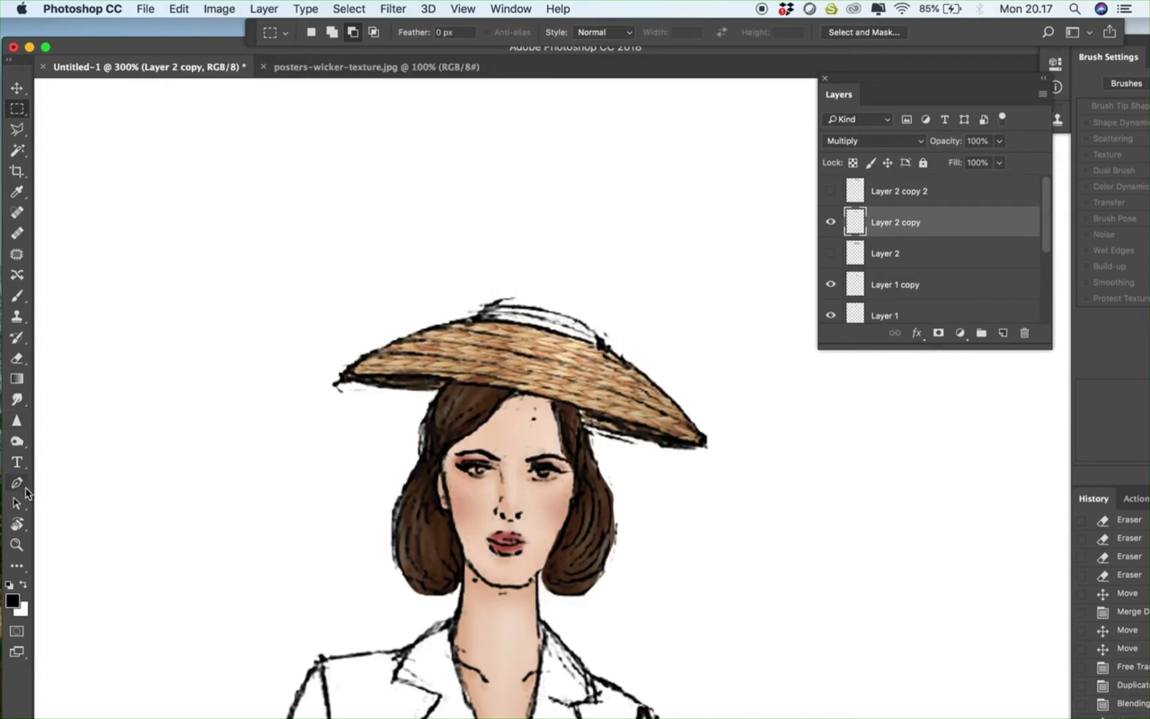
Darken the edges of the wicker brim using the Burn tool at 15% exposure, reducing the brush to size 25
left_click(17, 440)
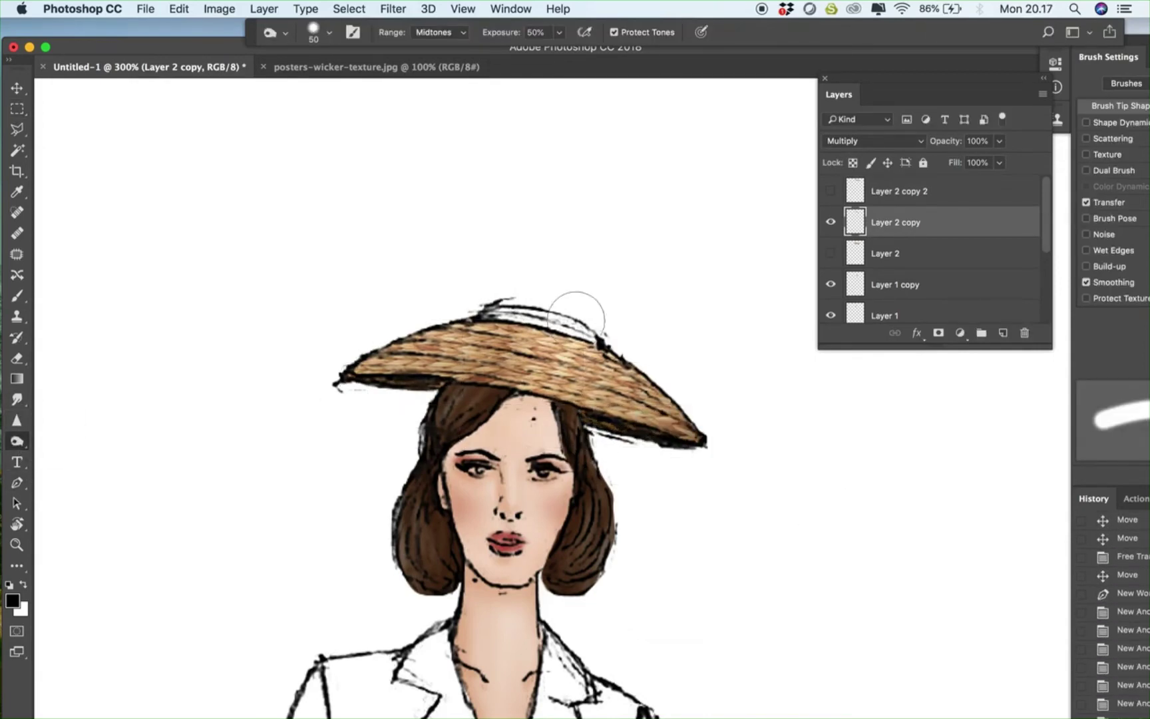
key("bracketleft")
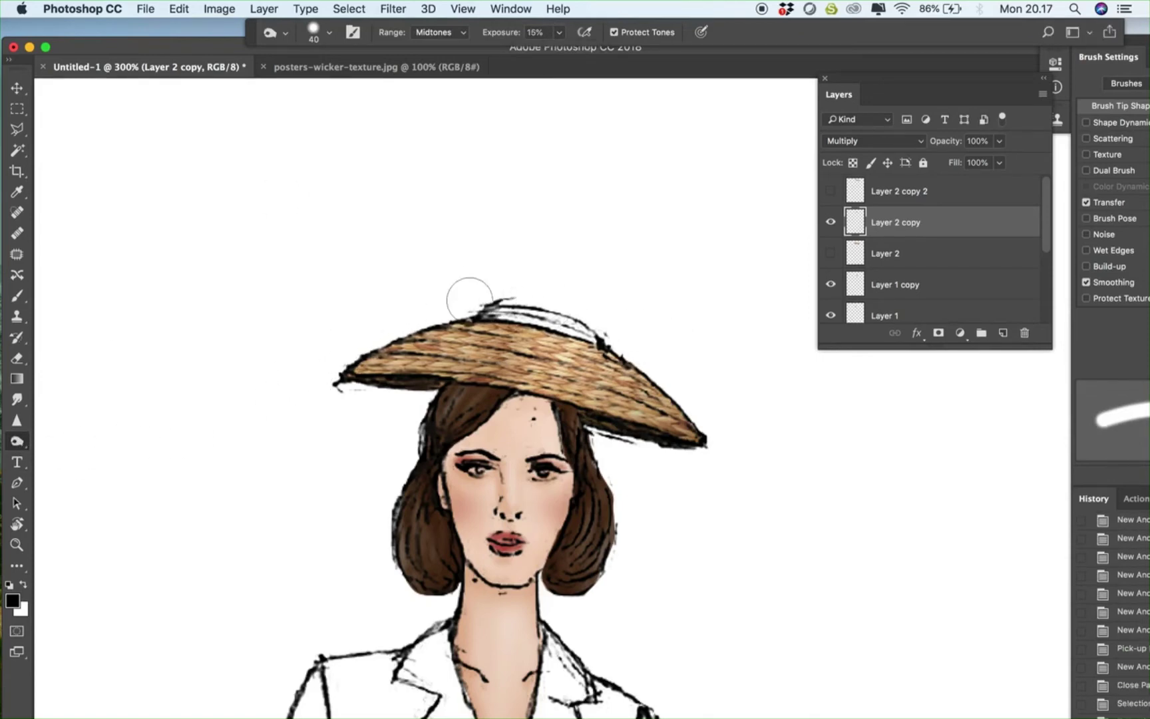
key("bracketleft")
key("bracketleft")
key("bracketleft")
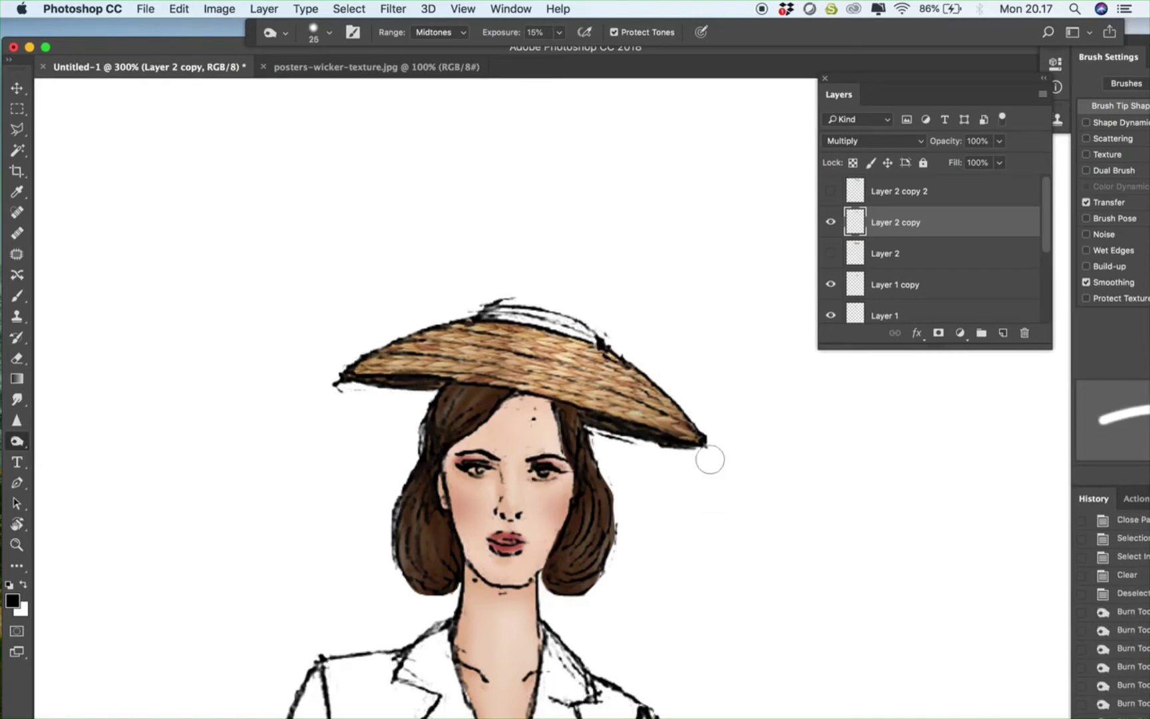
left_click_drag(720, 449, 521, 406)
mouse_move(623, 416)
left_mouse_down()
mouse_move(483, 393)
mouse_move(623, 416)
left_mouse_up()
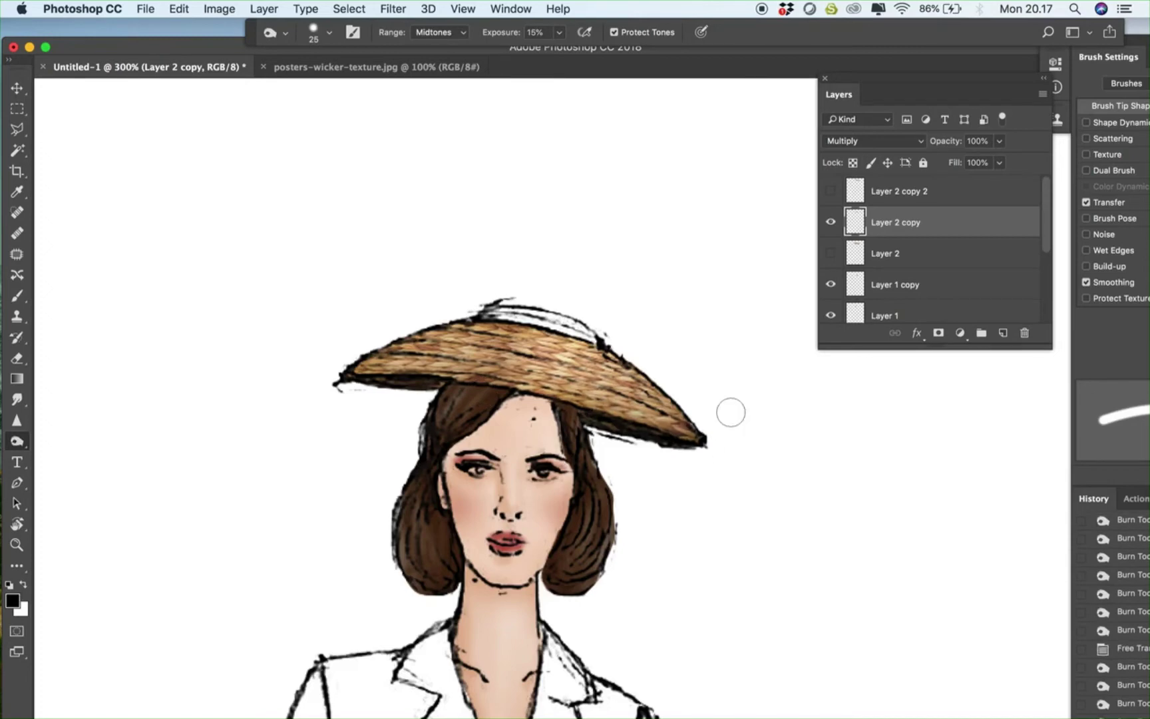
Show the hidden Layer 2 copy 2 and move its wicker piece over the hat's crown
key("v")
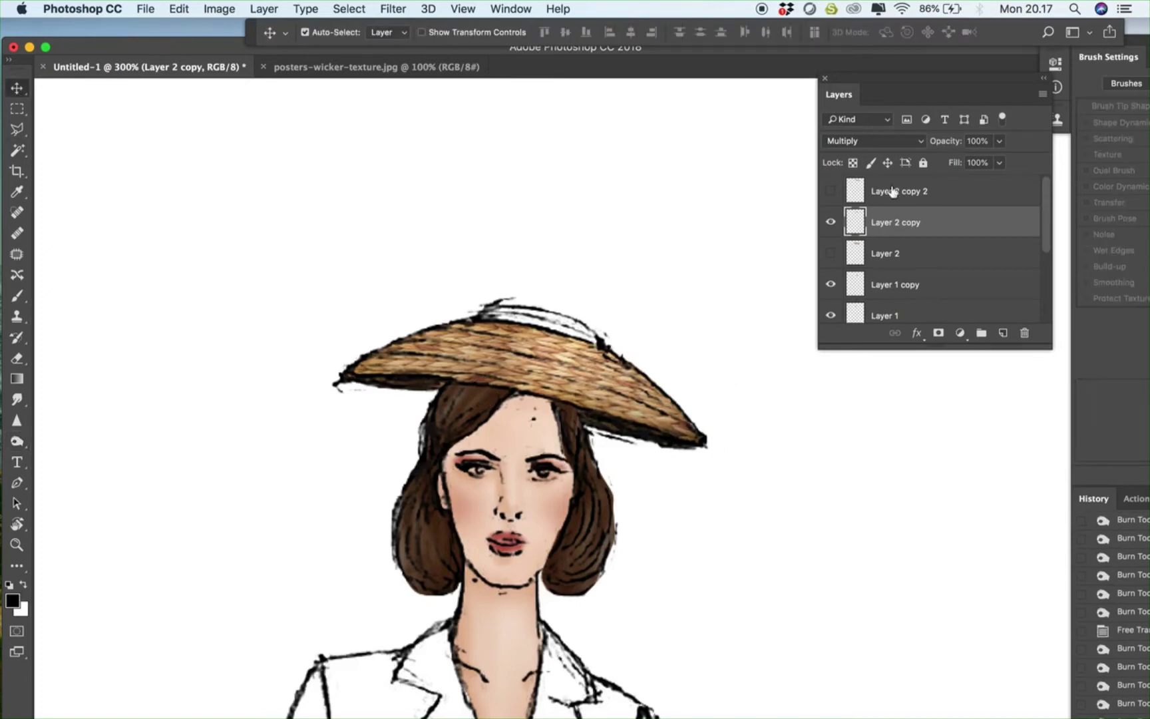
left_click(913, 200)
left_click(830, 191)
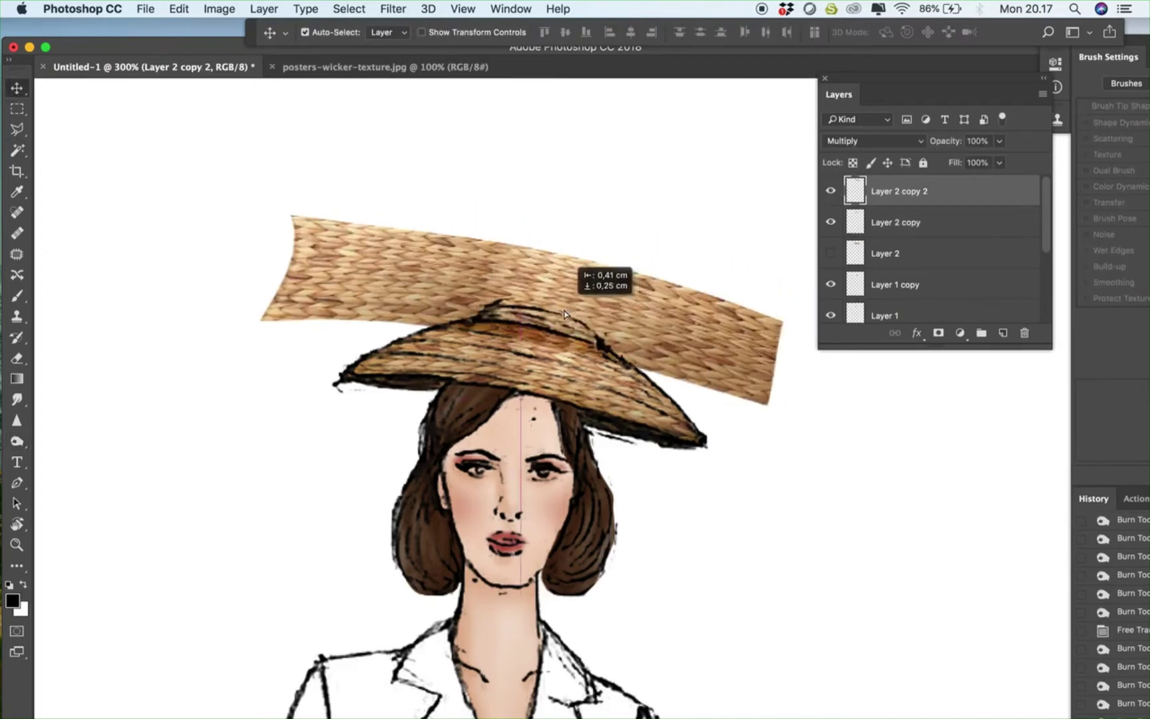
Clear the wicker outside the traced crown outline on Layer 2 copy 2 and deselect
key("m")
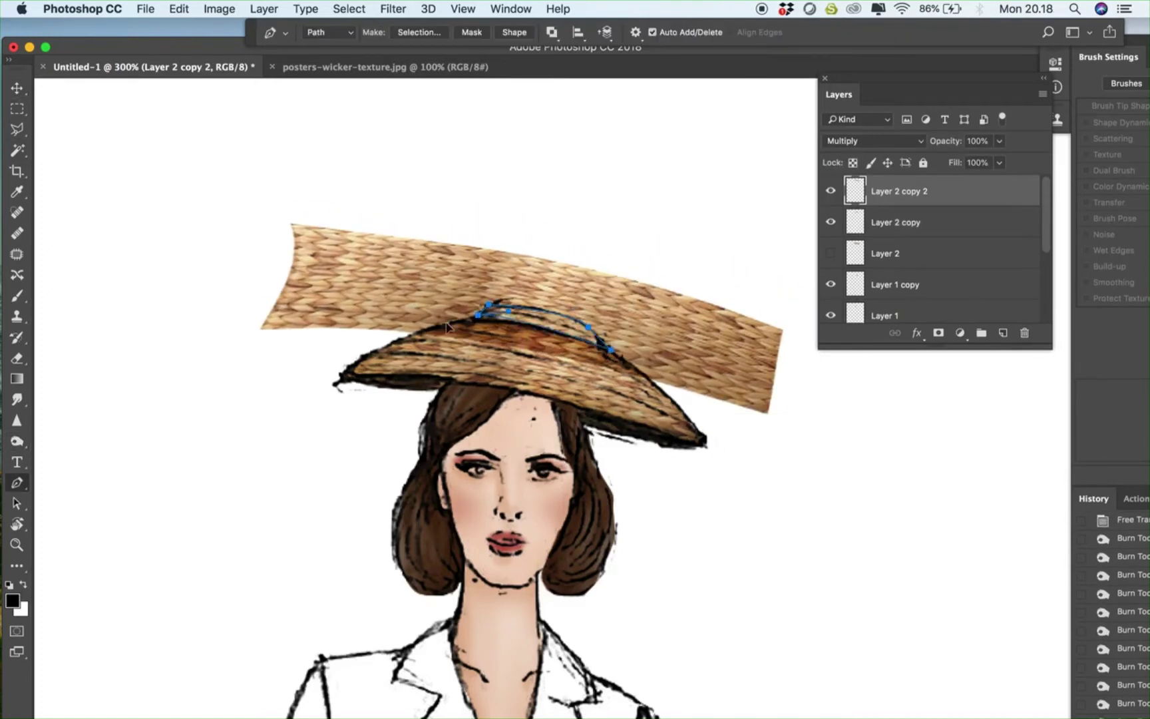
key("Delete")
right_click(436, 228)
left_click(466, 234)
Shade the wicker crown with the Burn tool and merge its layer down into the brim layer
key("o")
left_click(945, 222)
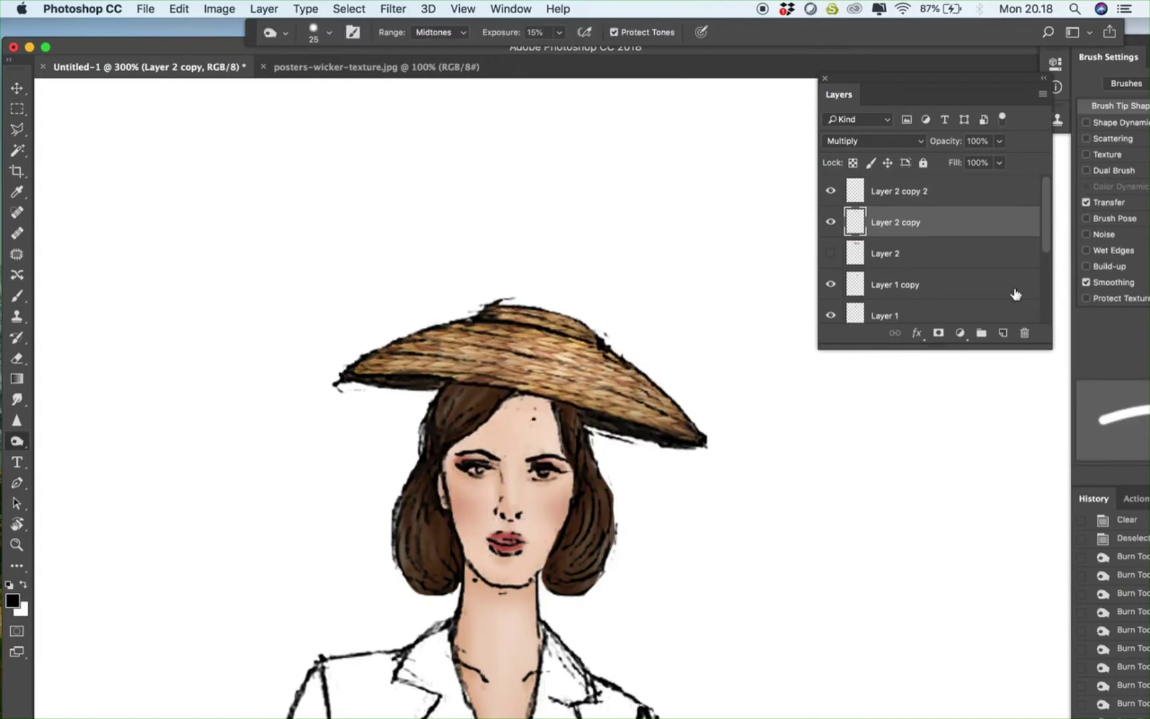
left_click(948, 200)
key("super+e")
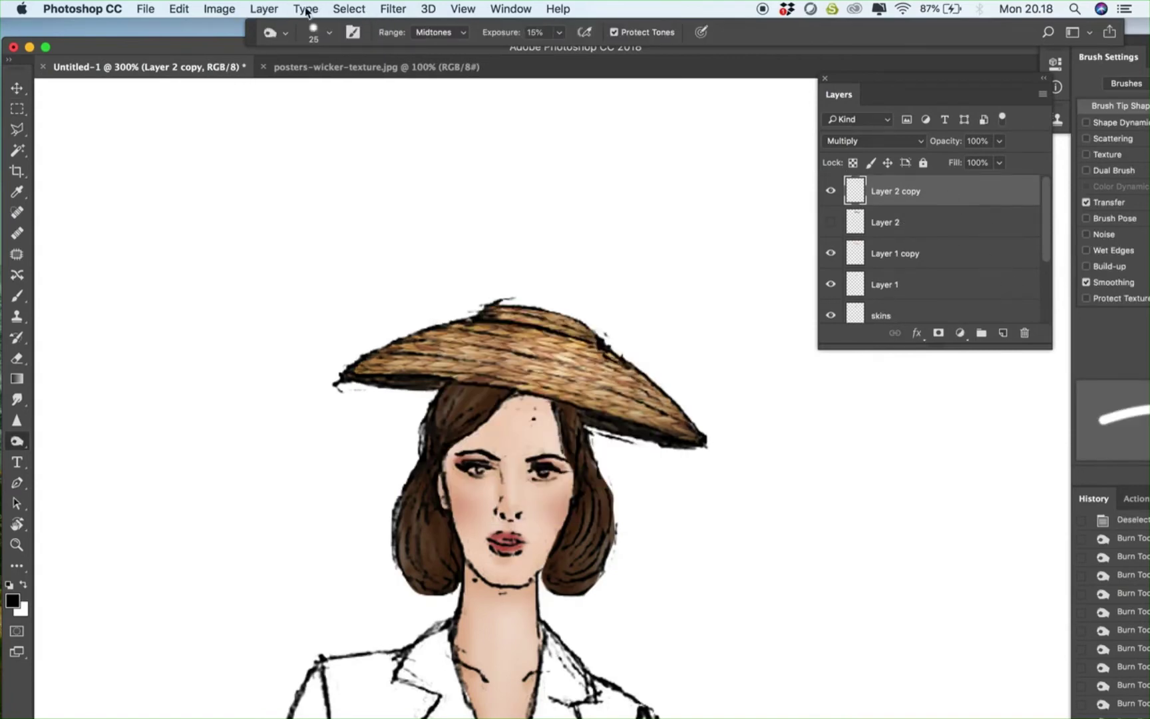
Adjust the wicker hat's colour with Hue/Saturation: hue +5, saturation -26 and lightness +8
left_click(219, 9)
mouse_move(251, 55)
left_click(459, 140)
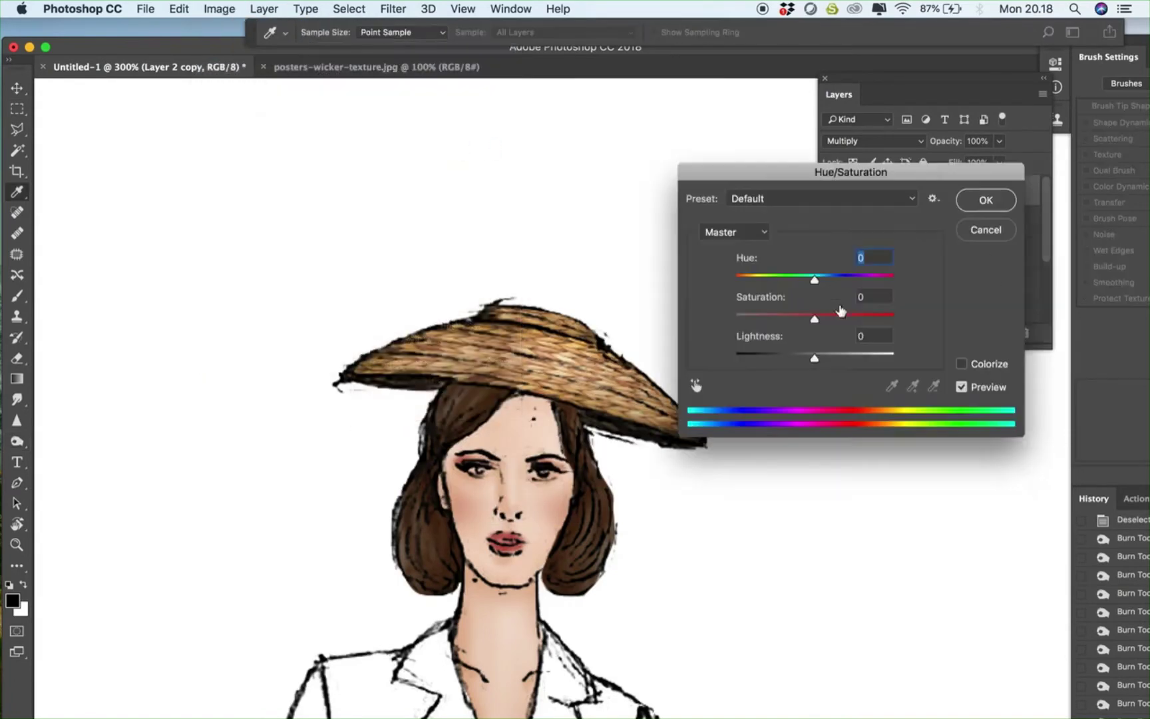
left_click_drag(803, 319, 790, 324)
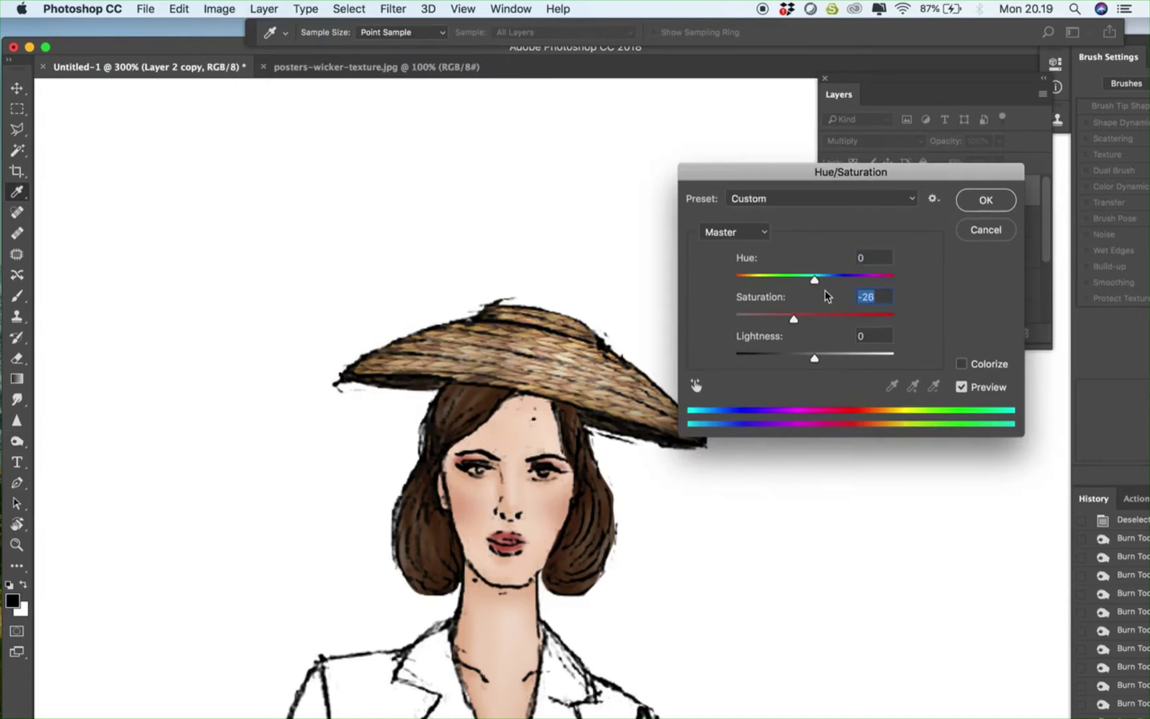
left_click_drag(814, 280, 820, 280)
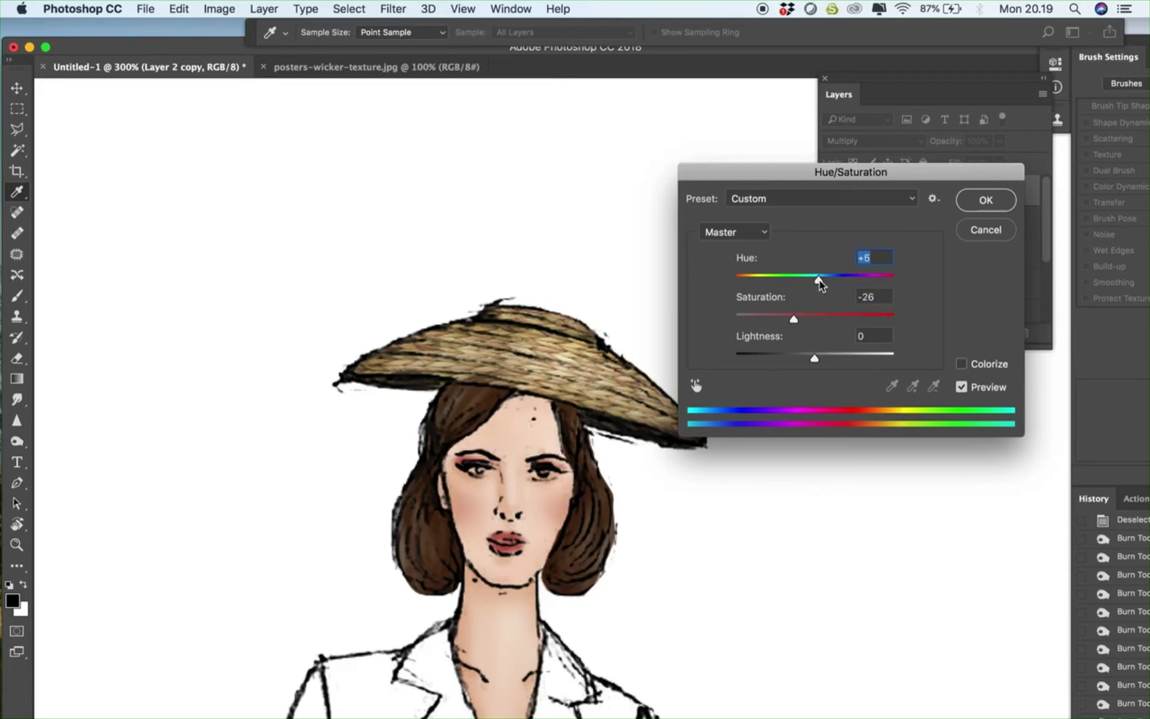
left_click(821, 359)
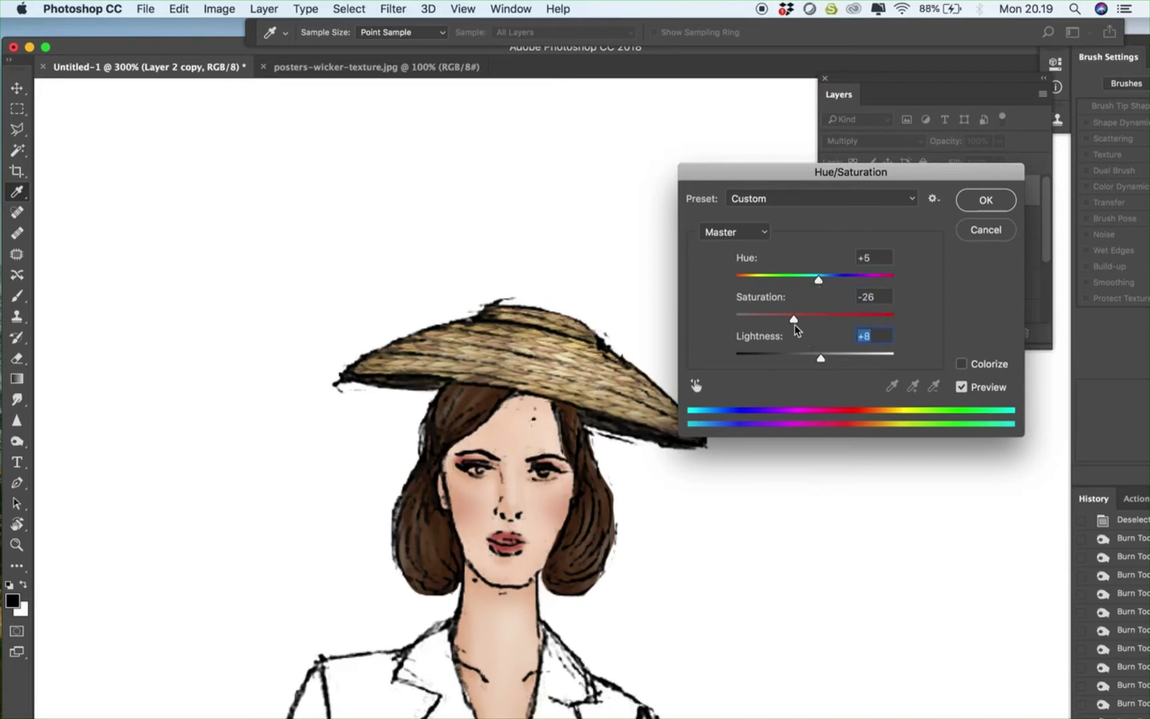
left_click(985, 200)
key("super+minus")
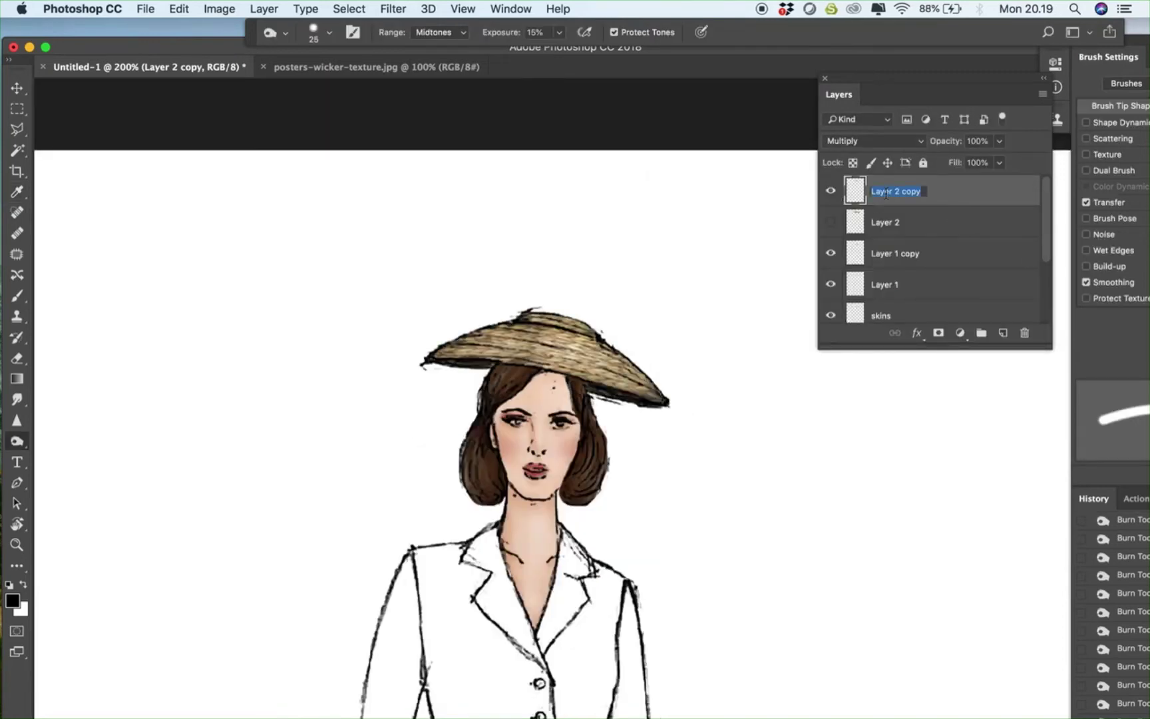
Rename the wicker layer "rattan hat", place Layer 2 above it and move Layer 1 copy down the layer stack
type("rattan hat")
key("Return")
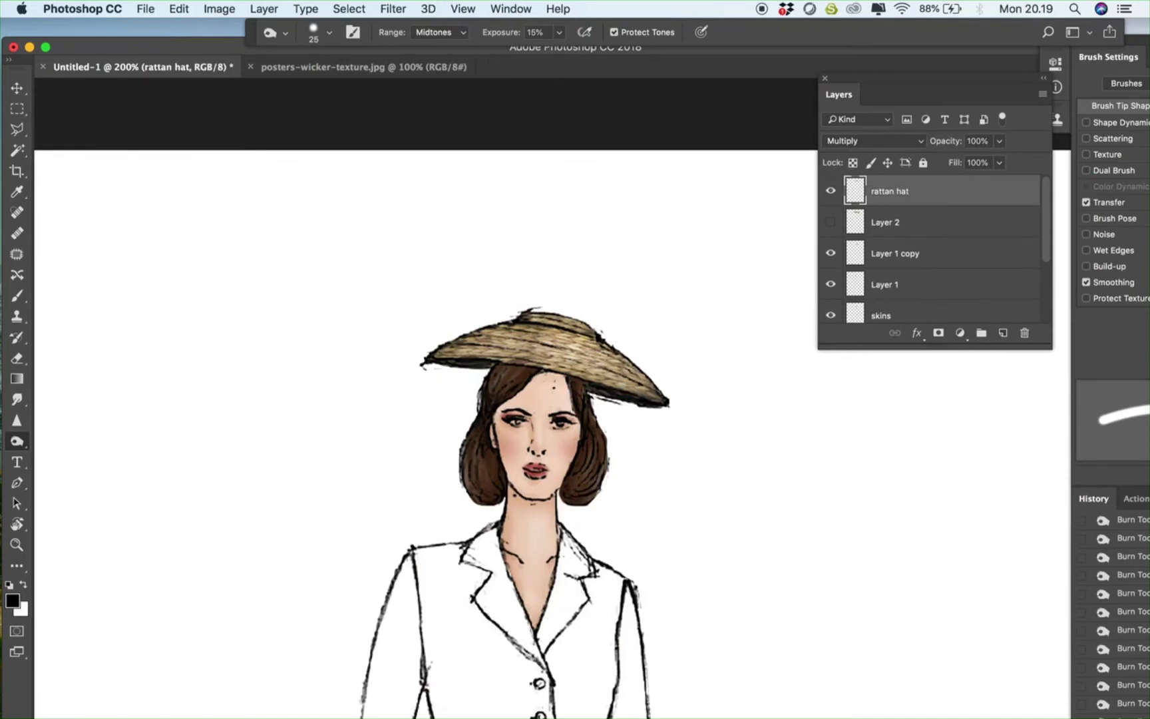
left_click_drag(911, 230, 913, 198)
left_click(831, 254)
left_click(830, 254)
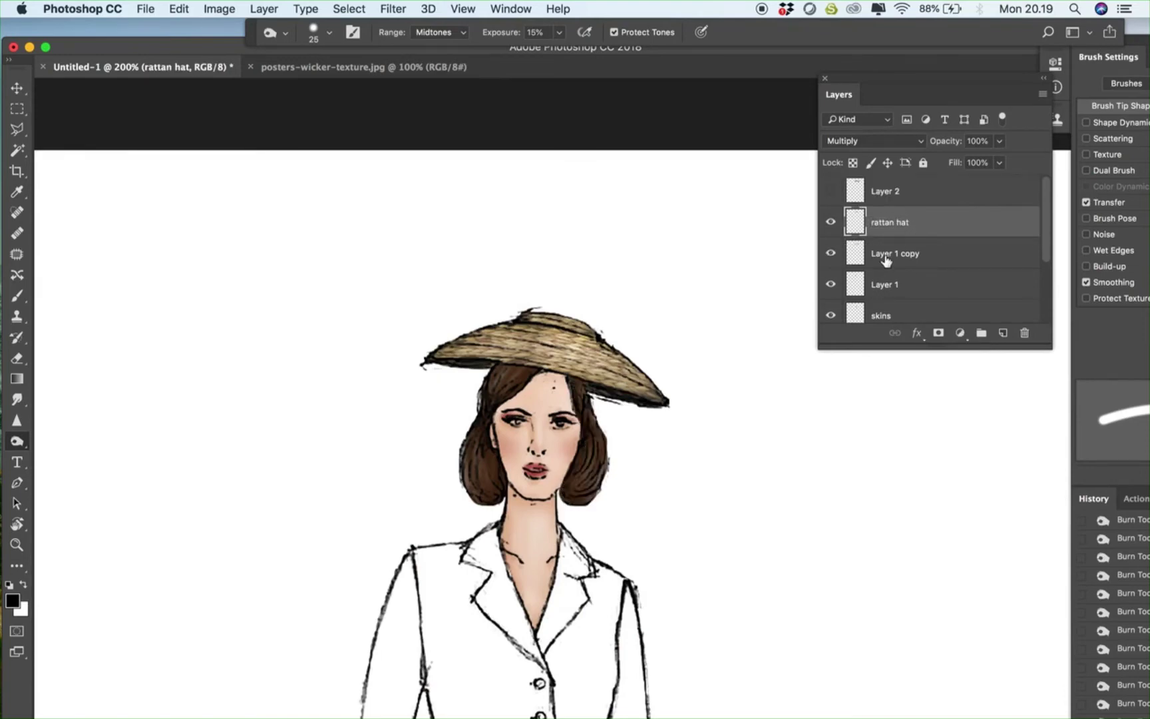
left_click_drag(881, 257, 893, 301)
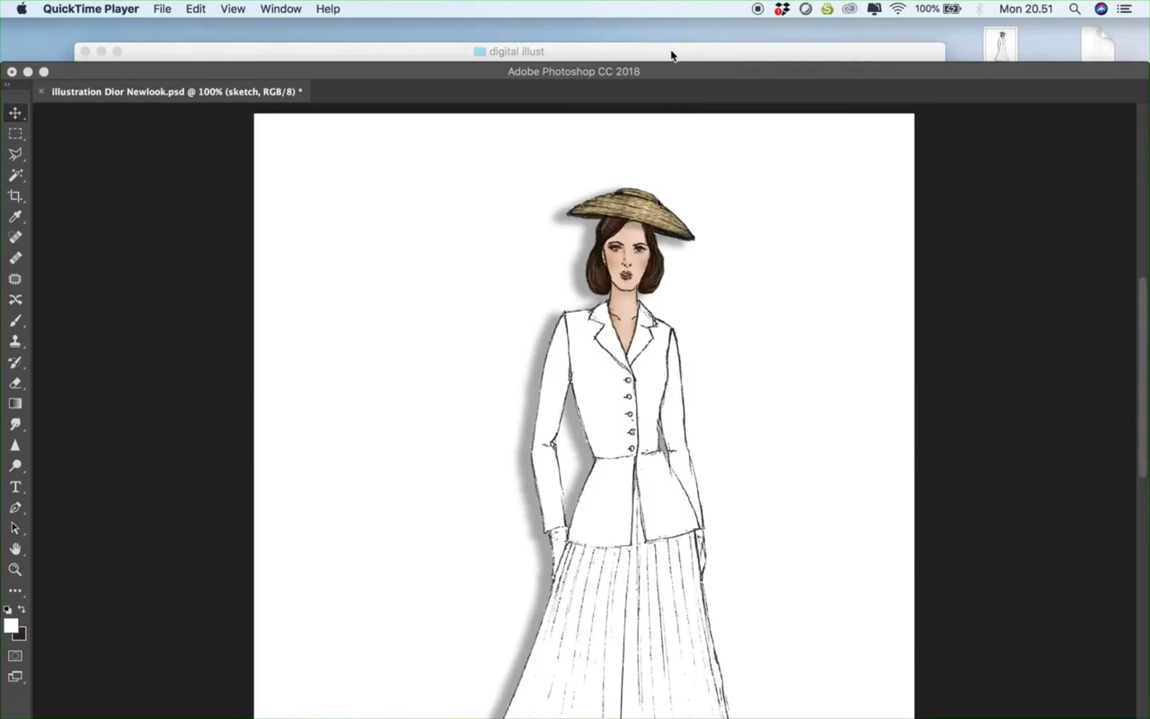
Place the fabric nefer1 scan in the illustration and select everything outside a square of its brown cloth
left_click(670, 56)
left_click_drag(695, 207, 461, 665)
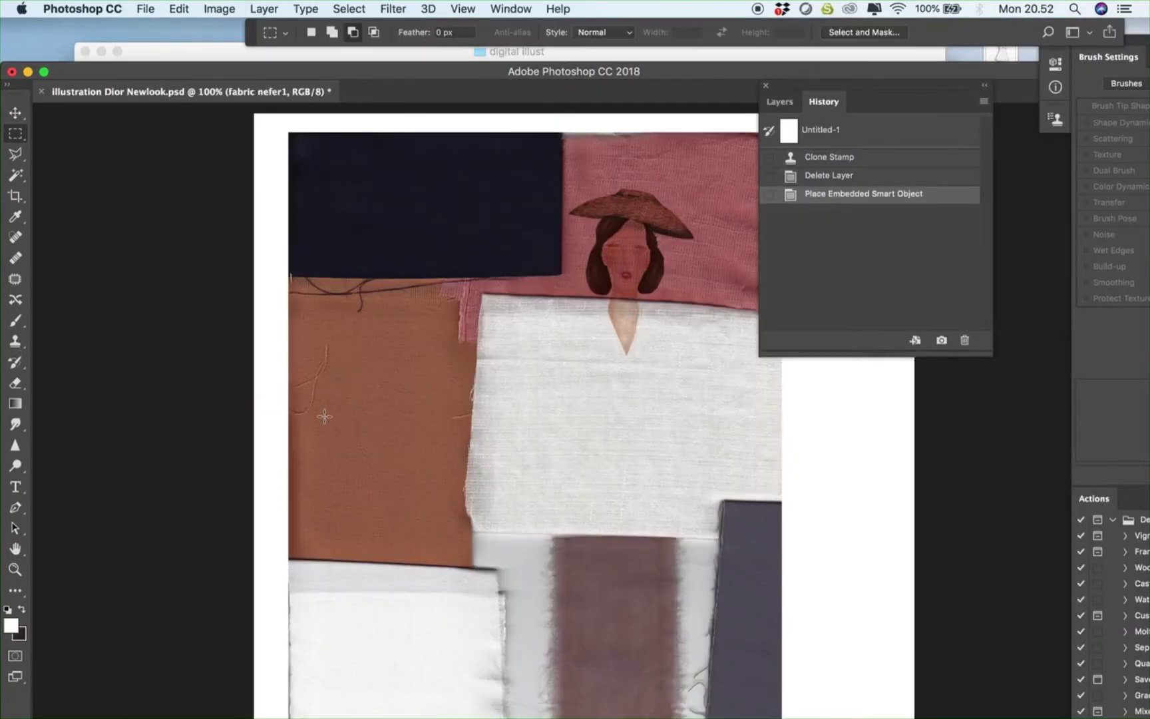
left_click_drag(324, 416, 441, 533)
right_click(397, 442)
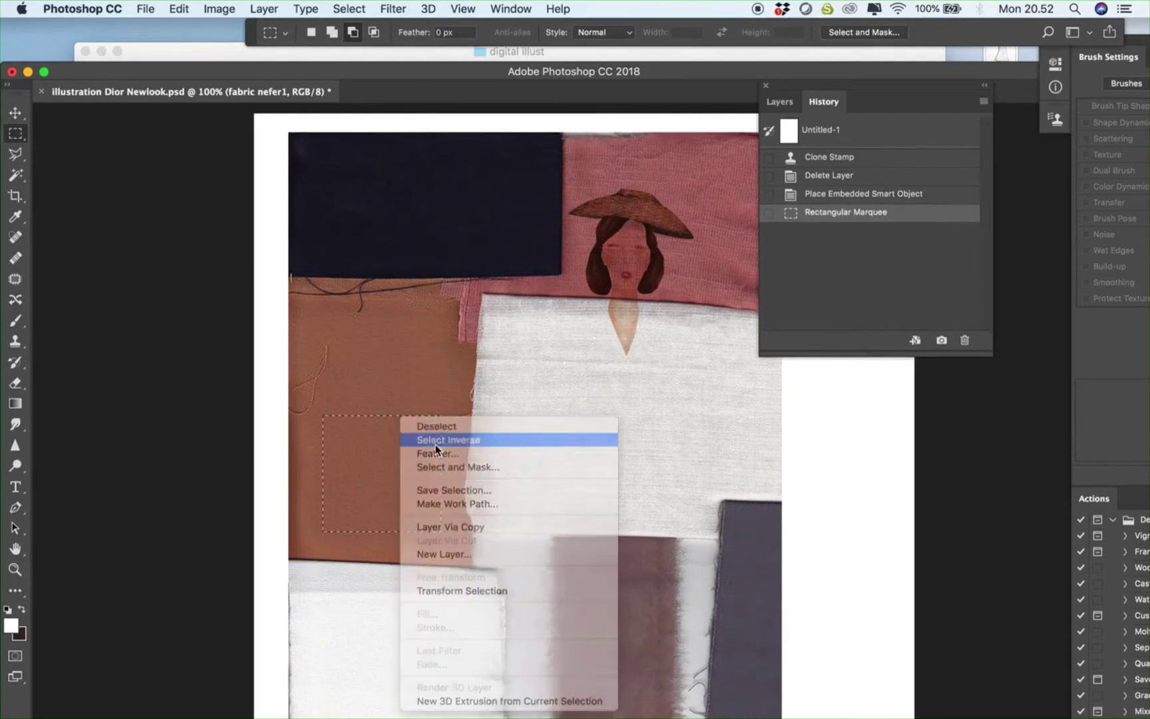
left_click(436, 442)
left_click(694, 262)
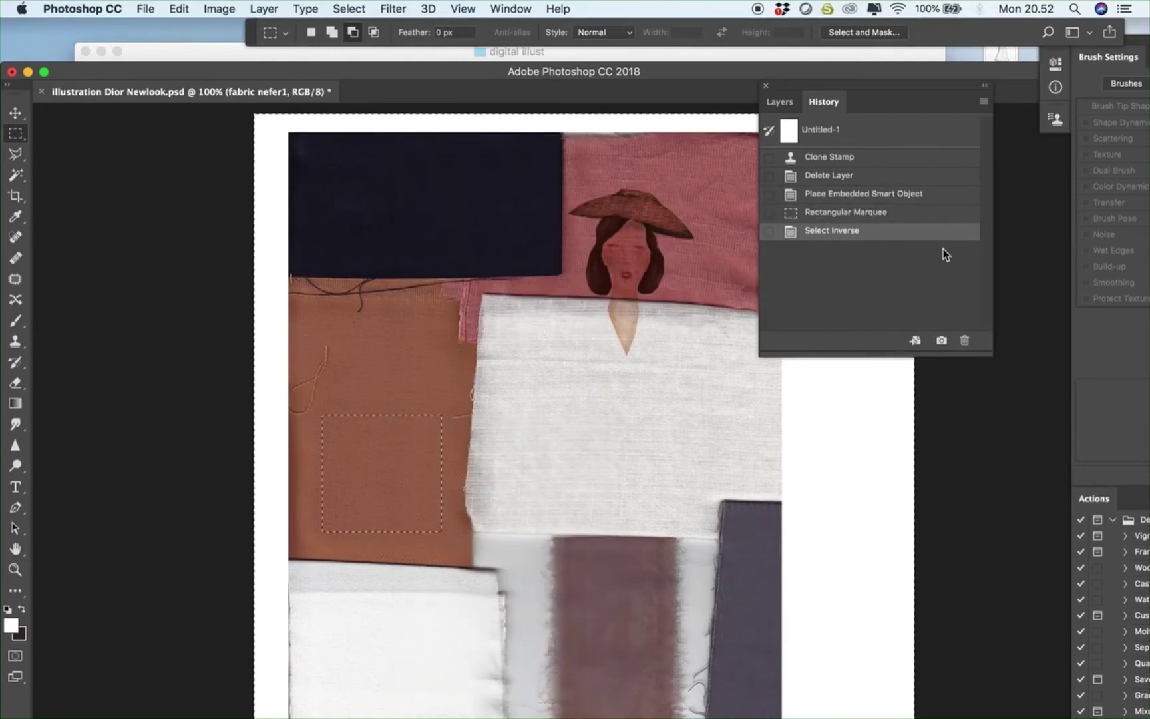
Rasterize the fabric nefer1 layer and clear everything outside the brown square, keeping a single swatch beside the figure
left_click(780, 102)
right_click(820, 319)
left_click(899, 296)
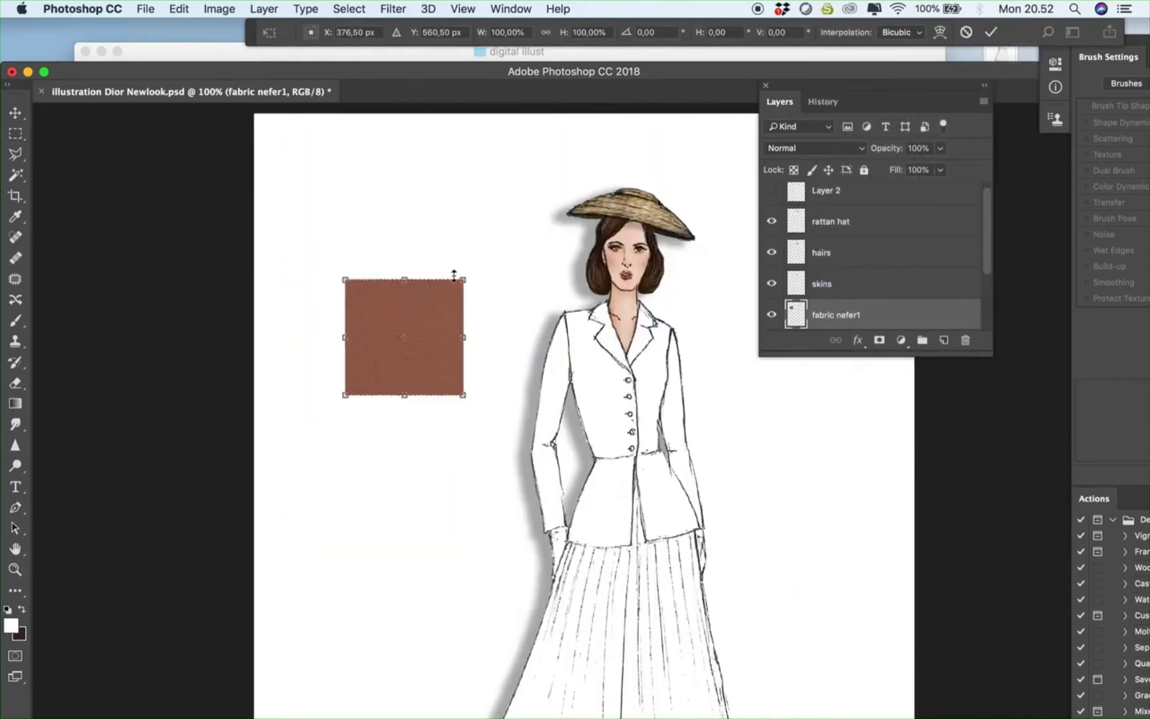
Duplicate the brown swatch and place the copy flush beside the original to double its width
key("ctrl+plus")
scroll(426, 326, "right", 3)
scroll(426, 327, "up", 1)
left_click_drag(445, 335, 626, 399)
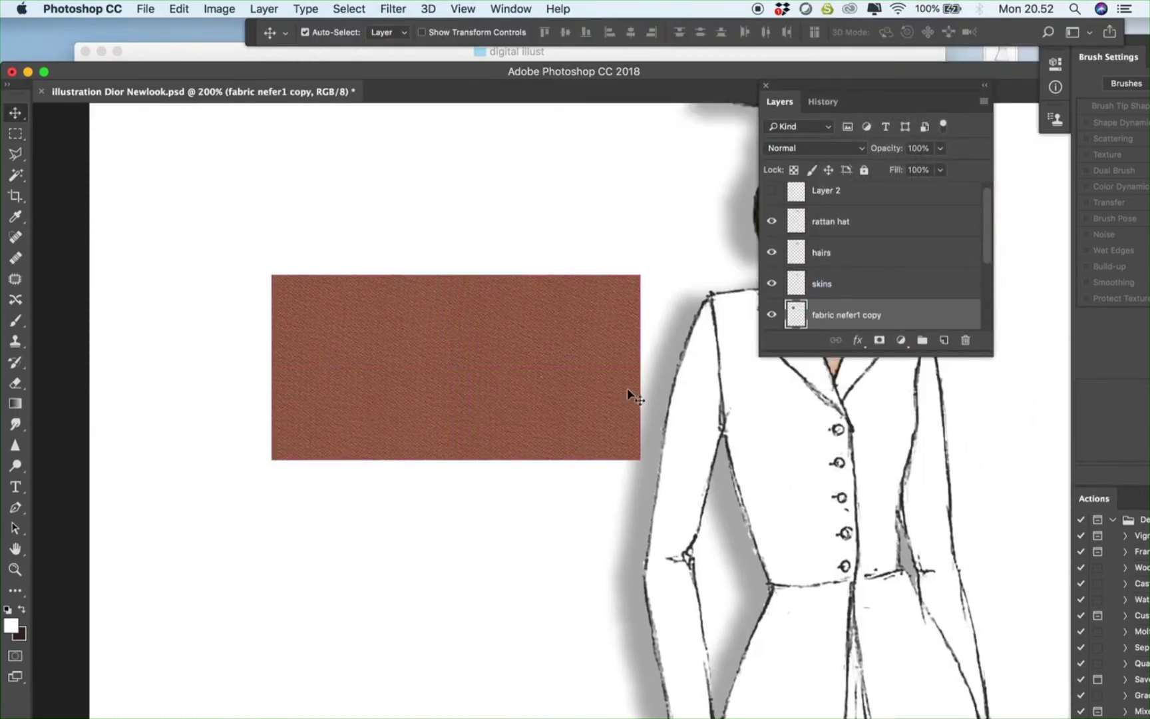
Merge the fabric nefer1 and fabric nefer1 copy layers into one fabric strip
scroll(924, 269, "down", 2)
left_click(866, 303, "shift")
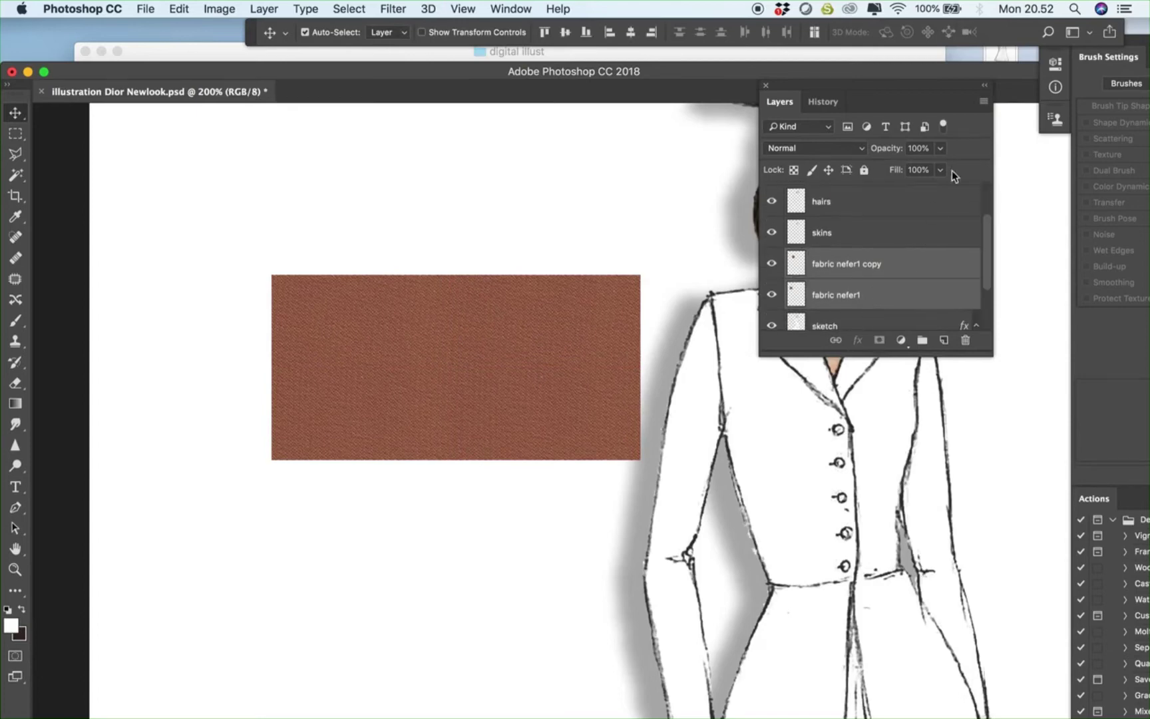
left_click(983, 101)
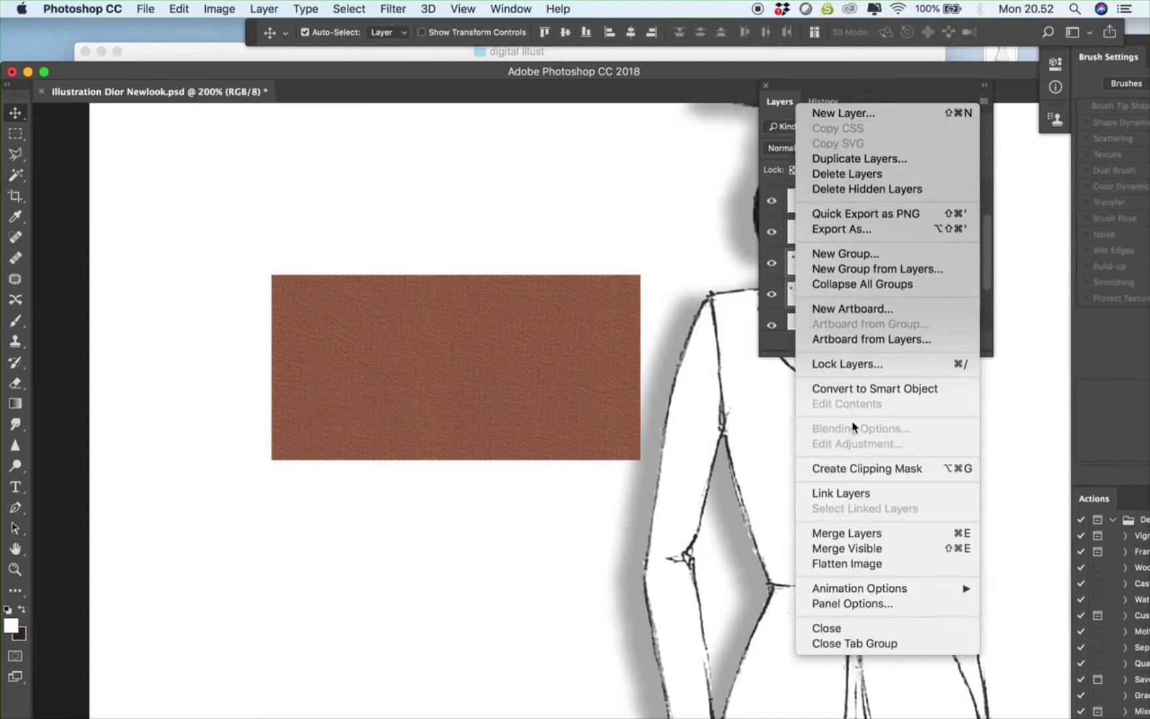
left_click(859, 533)
Duplicate the merged fabric strip and align the copy with the original to tile a larger square of cloth
scroll(500, 404, "up", 3)
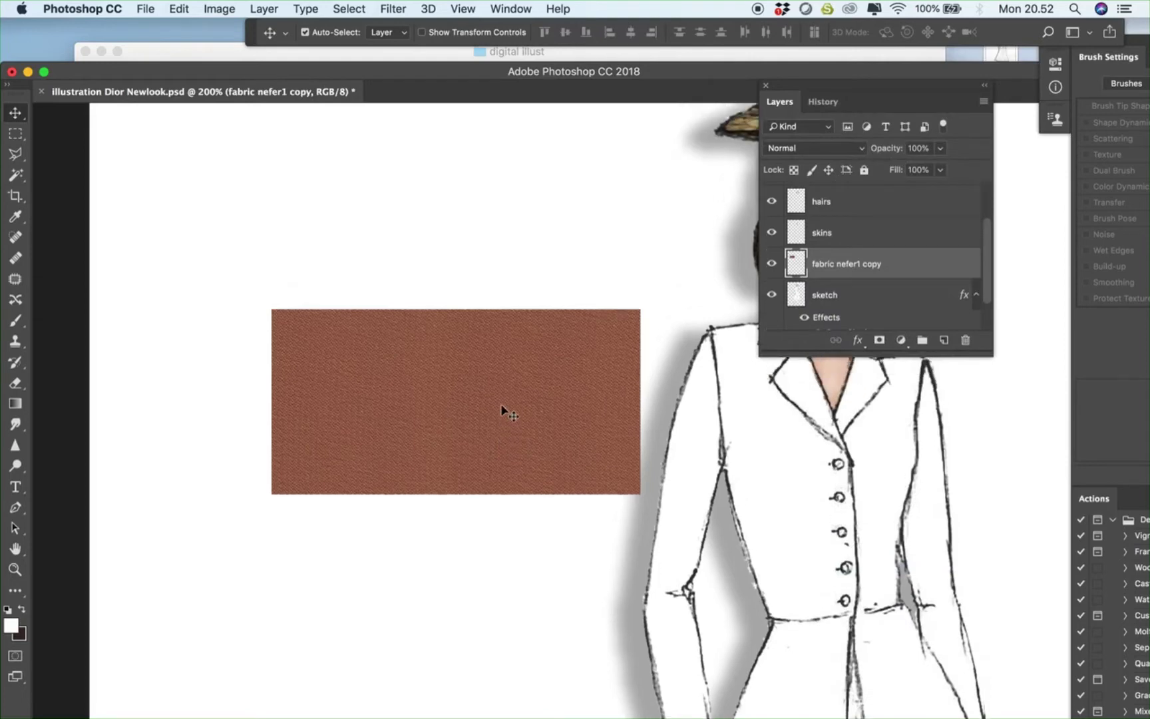
left_click_drag(503, 418, 511, 254)
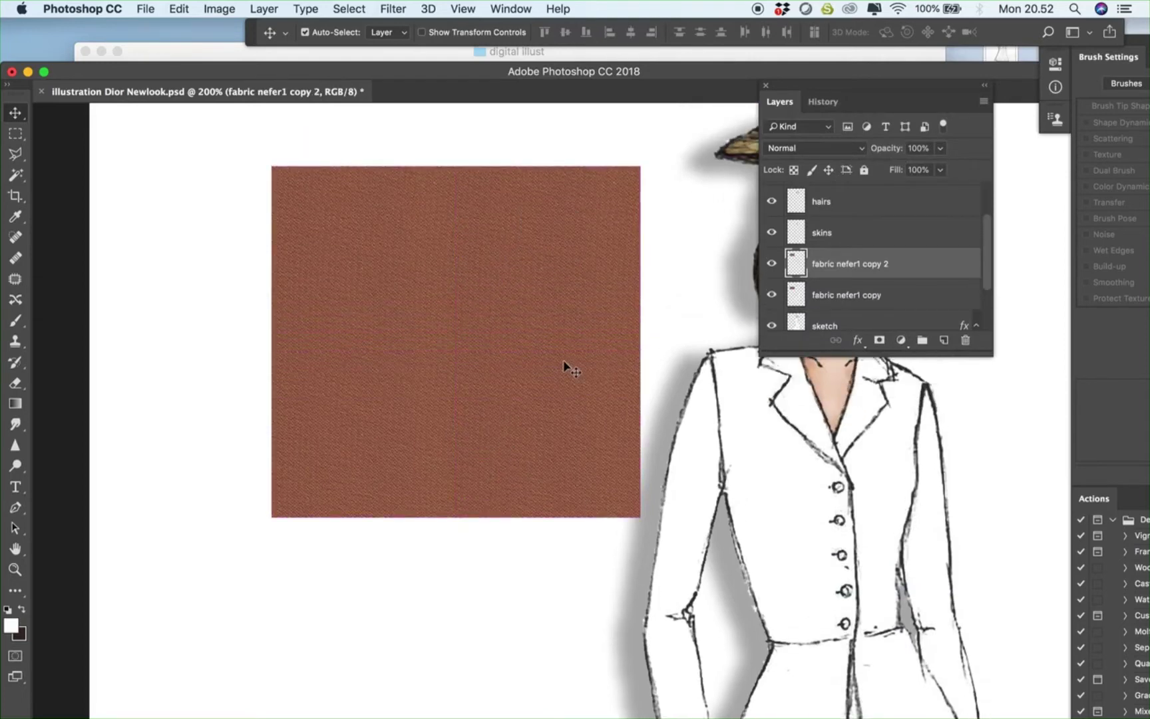
left_click_drag(563, 366, 545, 318)
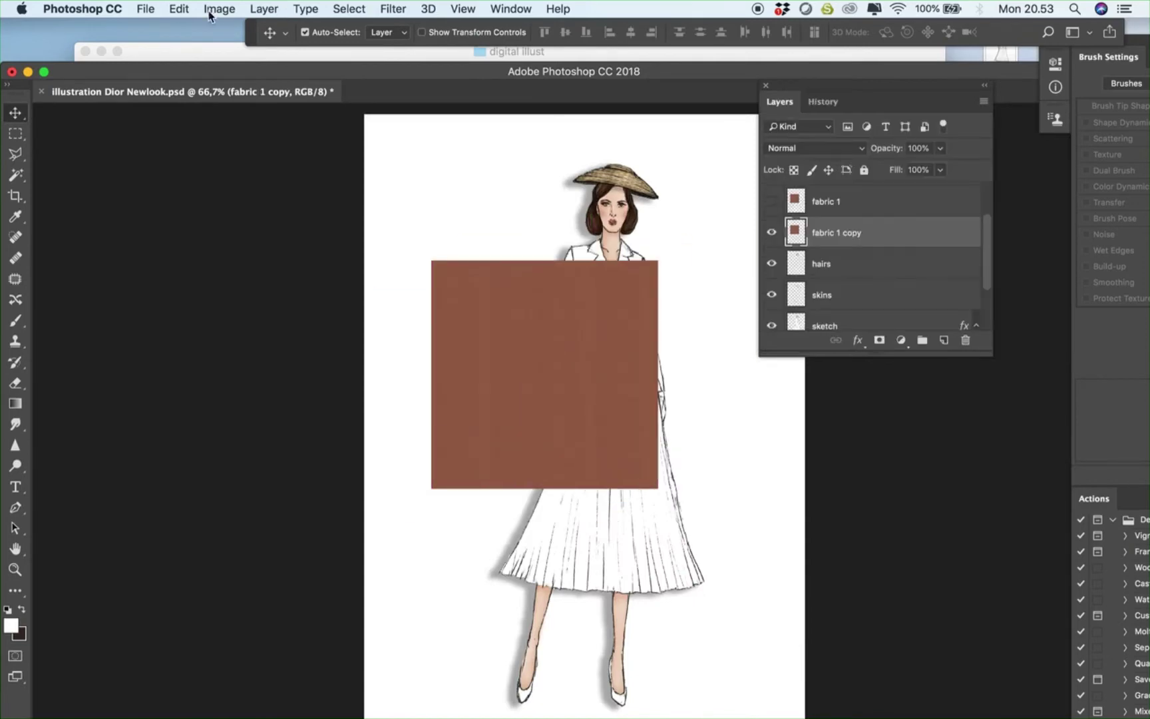
Recolour fabric 1 copy to light beige using colorized Hue/Saturation with hue 36, saturation 28 and a raised lightness
left_click(219, 9)
mouse_move(243, 52)
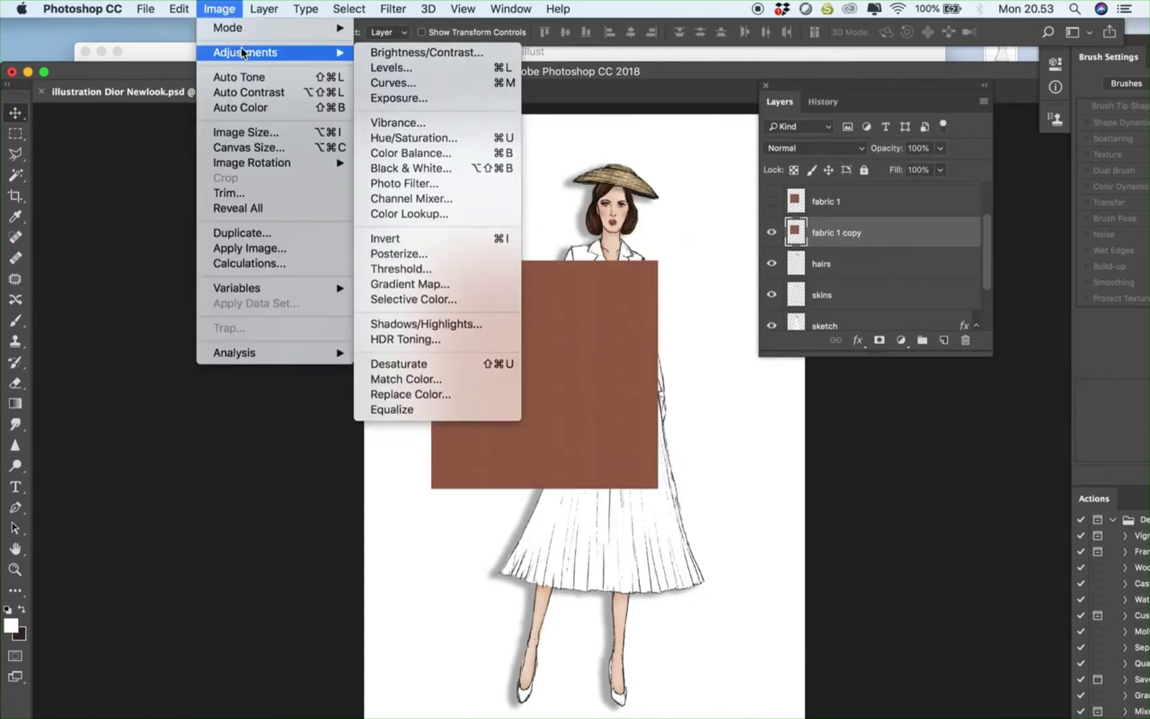
left_click(391, 138)
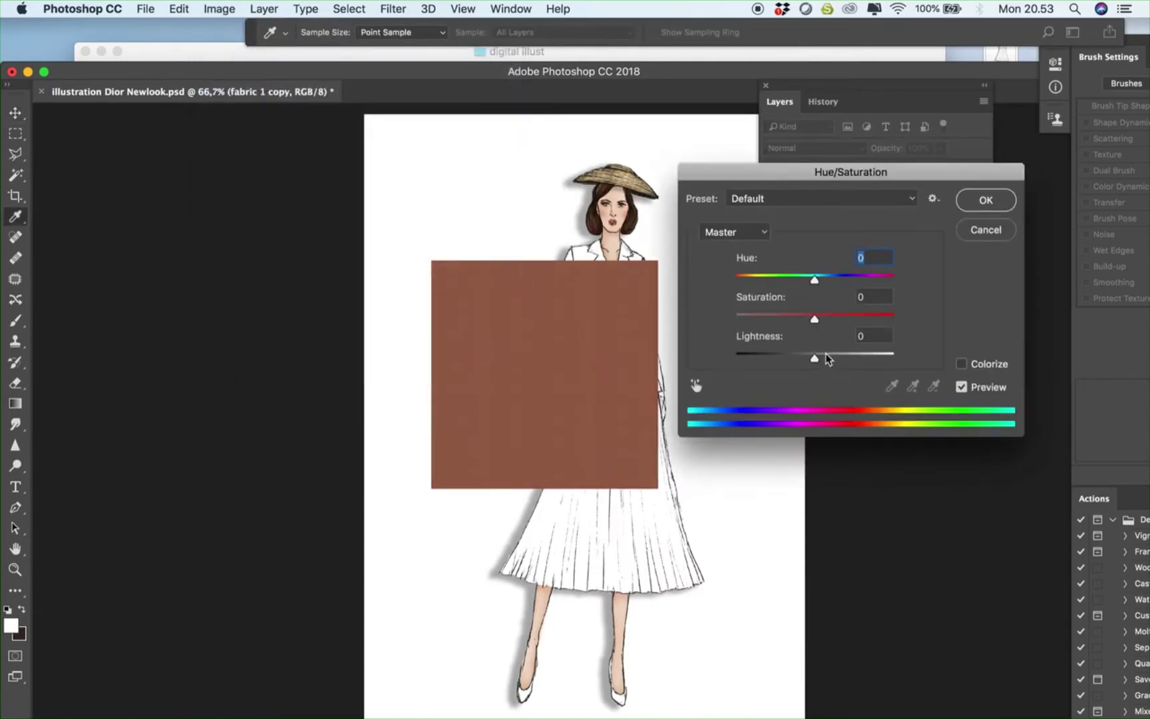
left_click(960, 364)
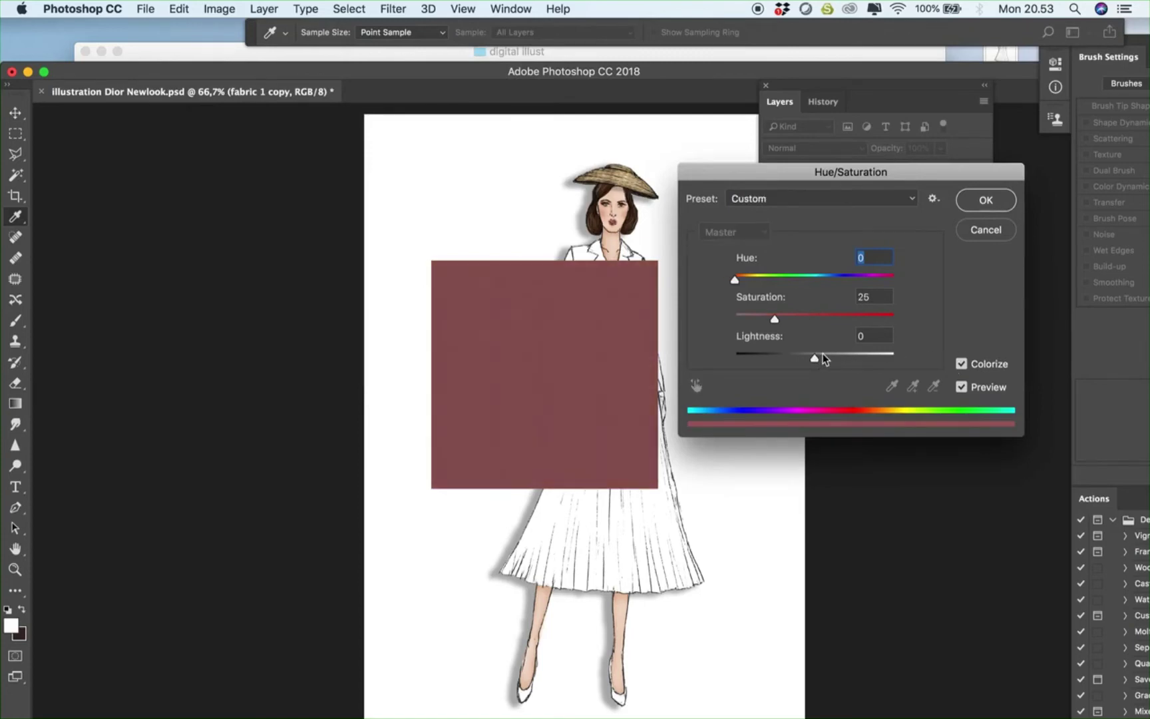
mouse_move(825, 358)
left_mouse_down()
mouse_move(857, 359)
mouse_move(848, 356)
left_mouse_up()
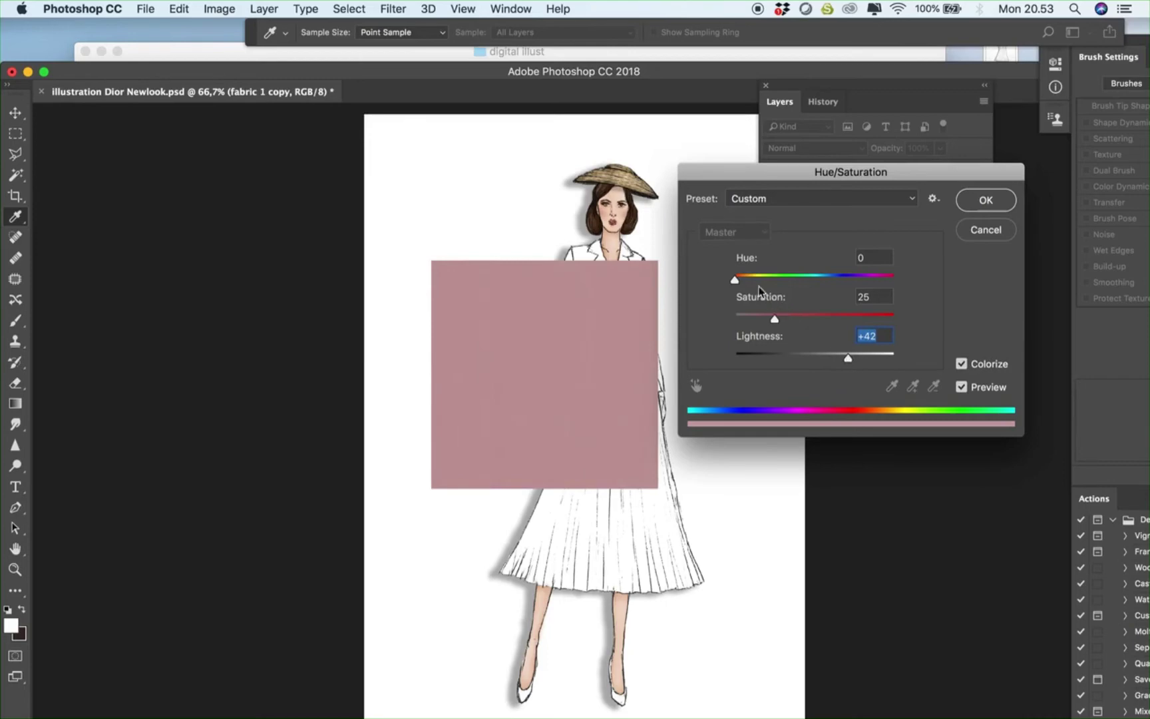
left_click_drag(735, 280, 748, 284)
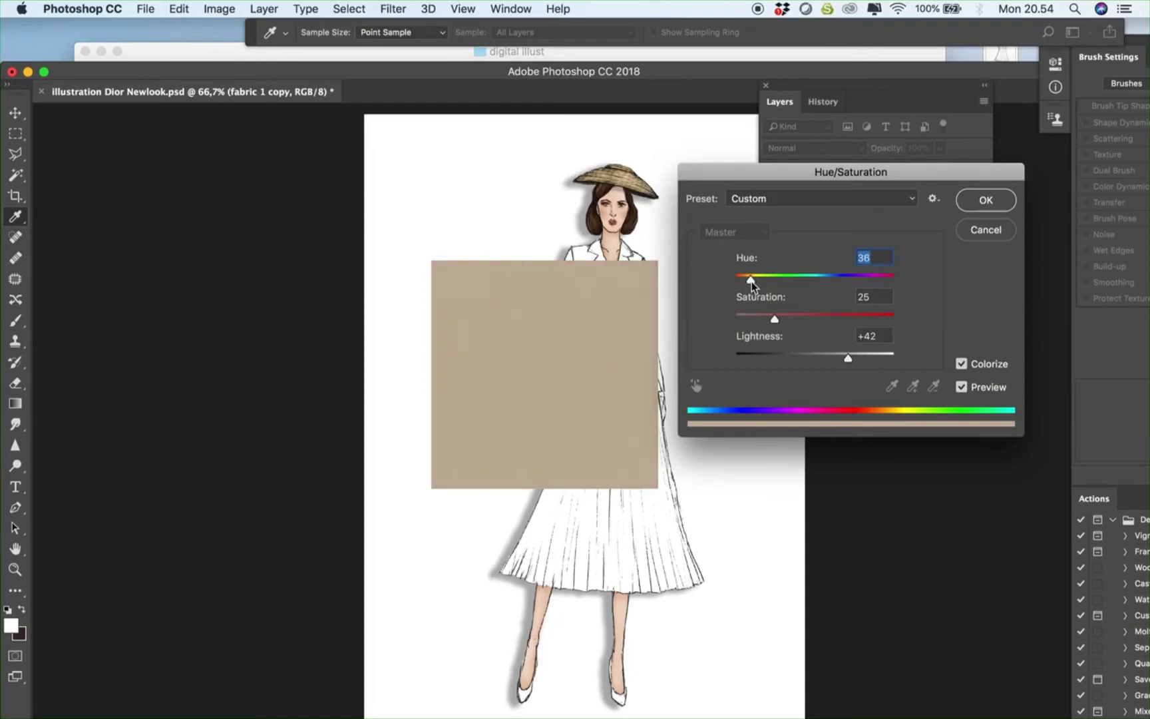
left_click_drag(774, 320, 778, 323)
left_click_drag(846, 359, 858, 363)
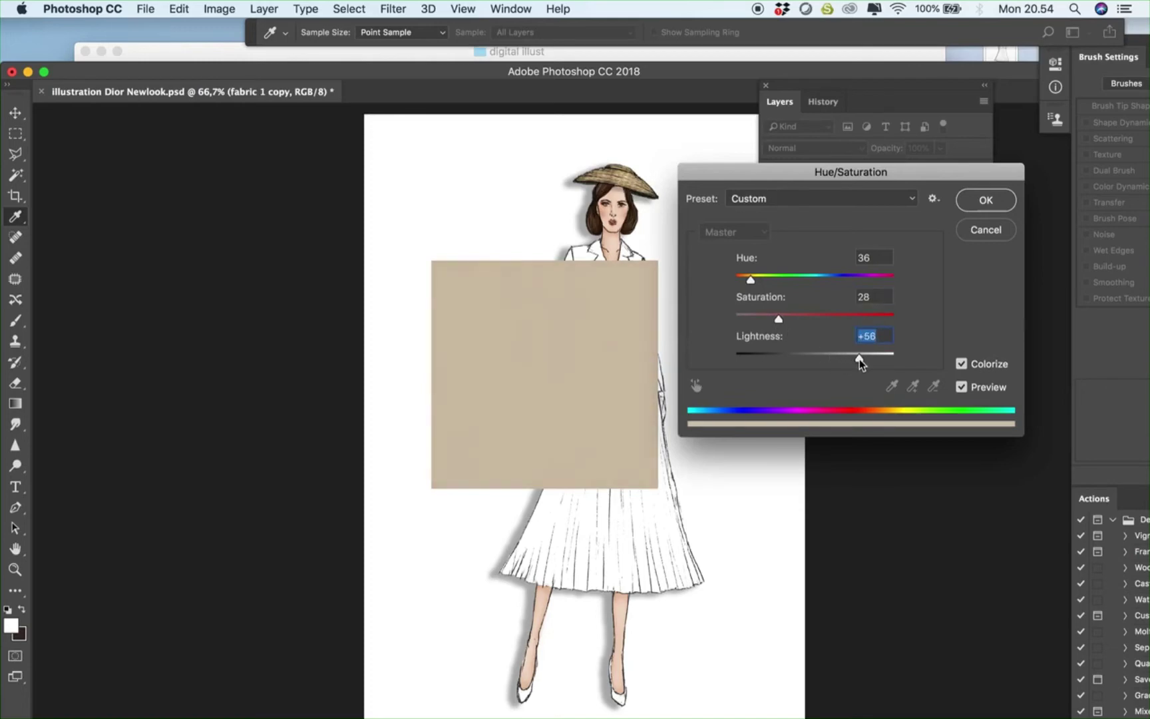
left_click_drag(857, 360, 854, 358)
left_click(985, 200)
Brighten fabric 1 copy using Brightness/Contrast with brightness 12 and contrast 24
left_click(219, 9)
mouse_move(246, 52)
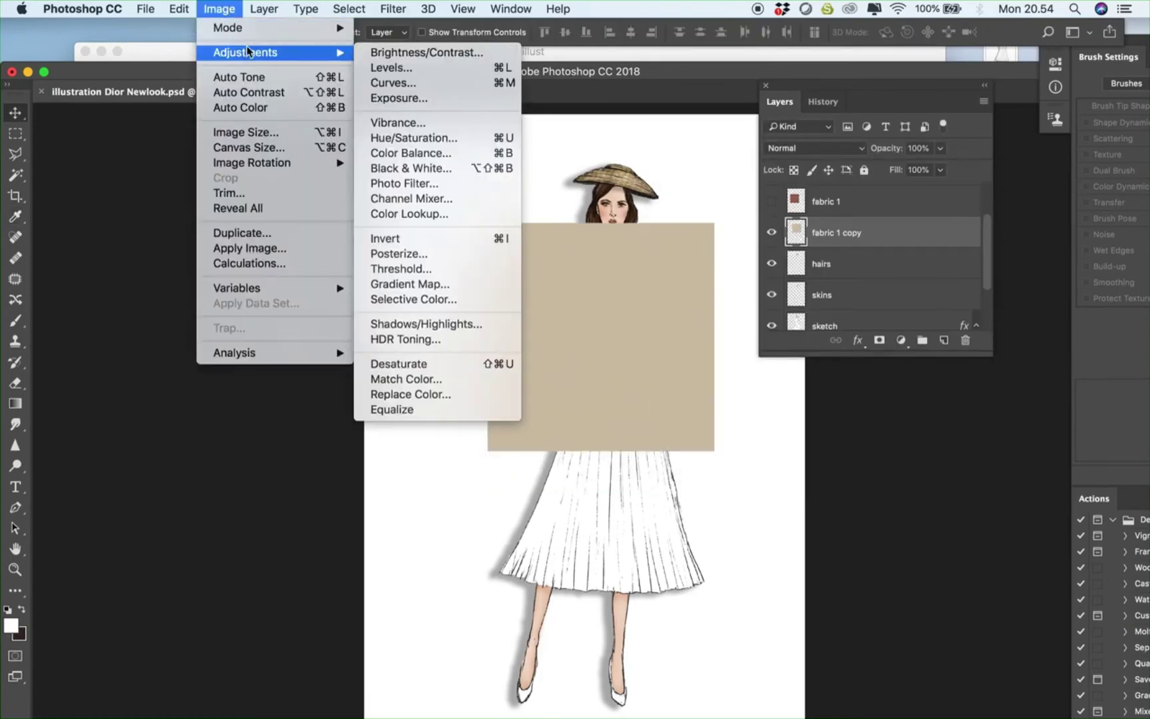
left_click(383, 54)
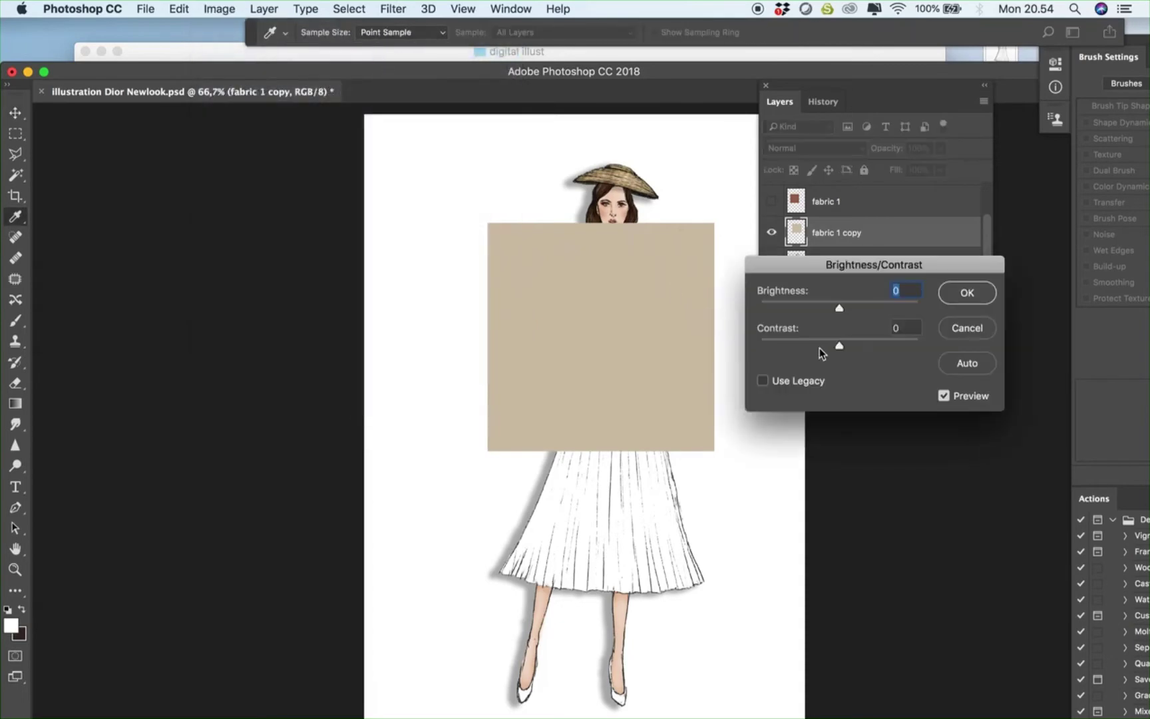
left_click_drag(840, 343, 851, 312)
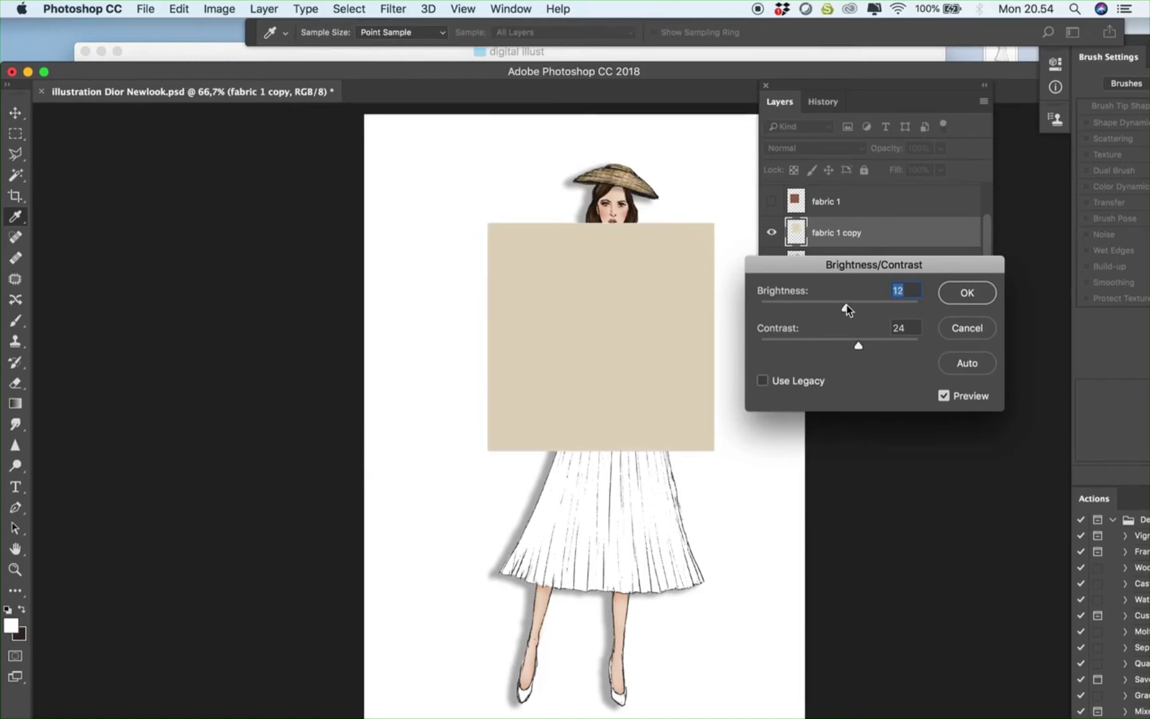
left_click(953, 293)
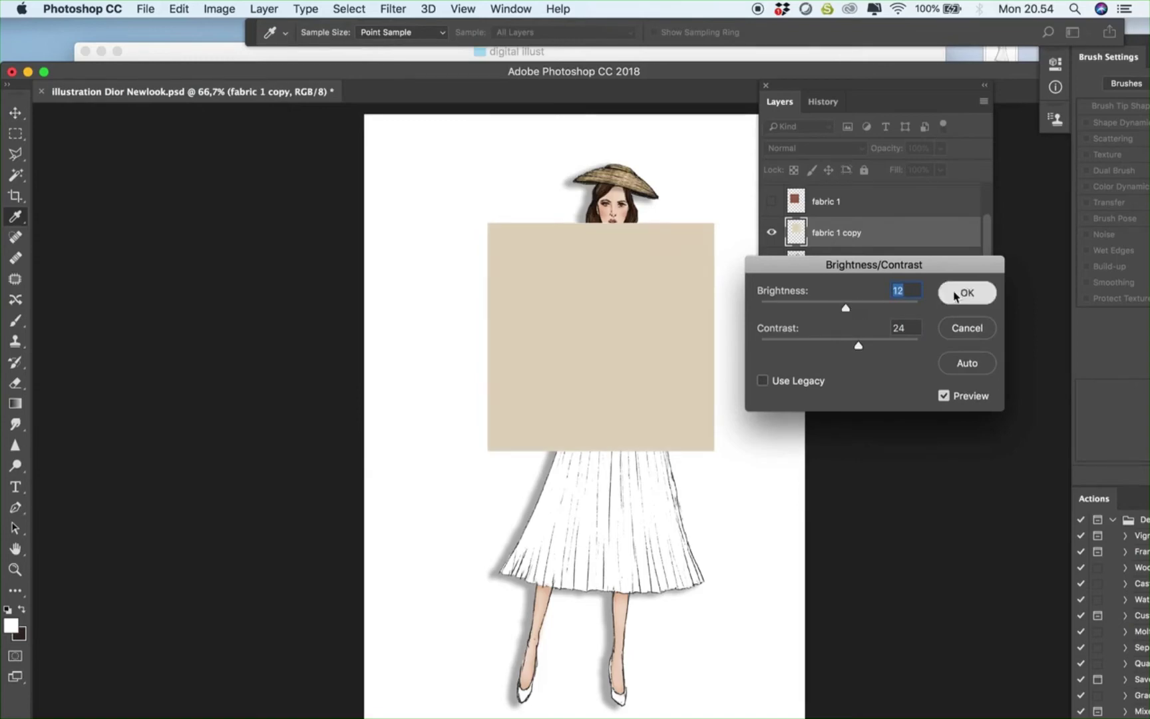
Duplicate the beige fabric layer, set the copy's blend mode to Multiply and position it over the jacket
key("super+1")
key("v")
left_click_drag(931, 240, 941, 340)
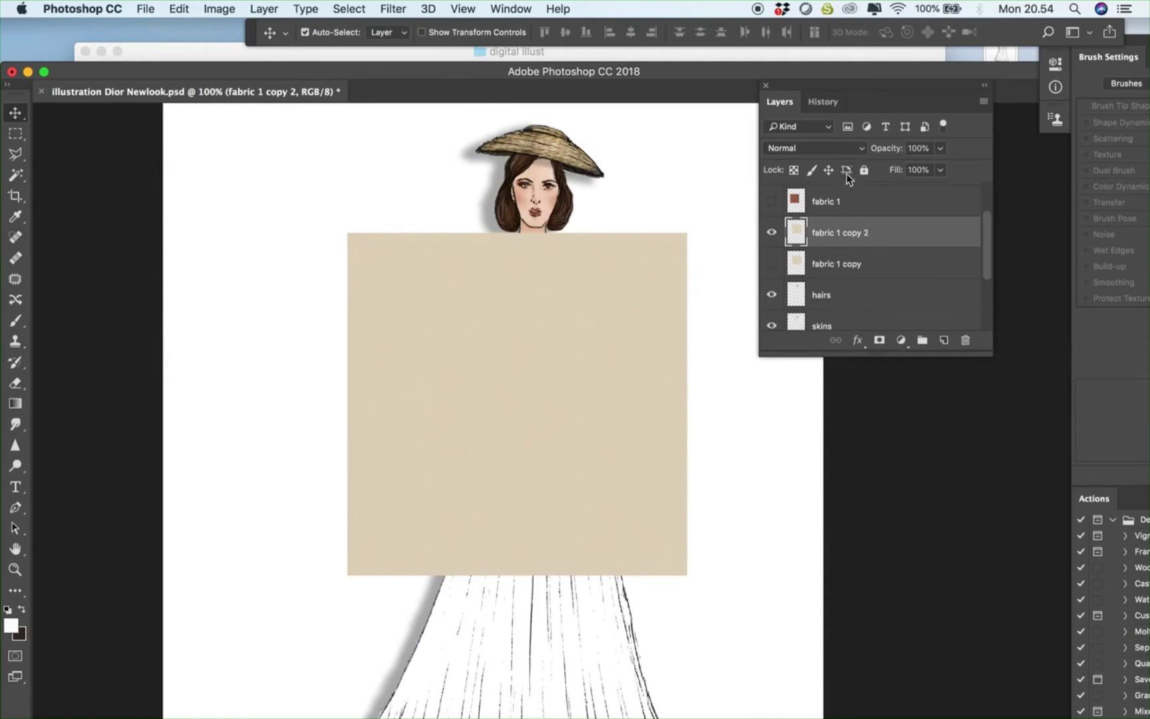
left_click(859, 147)
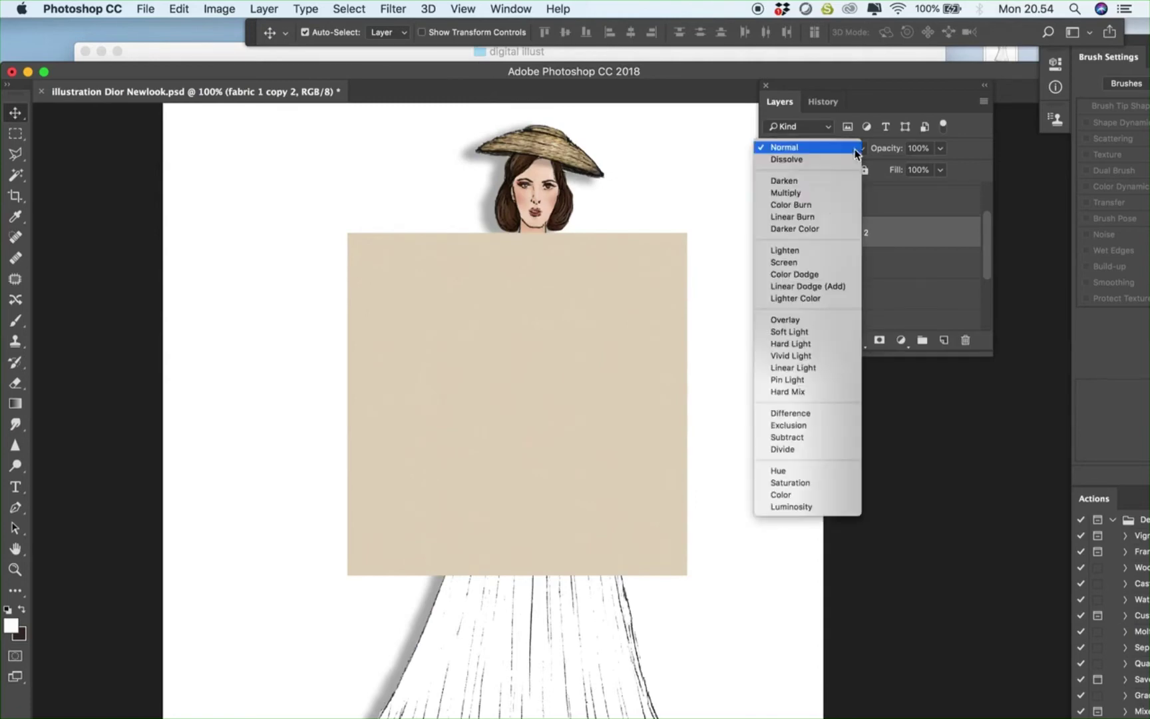
left_click(827, 191)
mouse_move(594, 374)
left_mouse_down()
mouse_move(561, 359)
mouse_move(592, 357)
left_mouse_up()
Duplicate fabric 1 copy 2 as a working layer for the first sleeve and hide fabric 1 copy 2
key("super+equal")
key("super+equal")
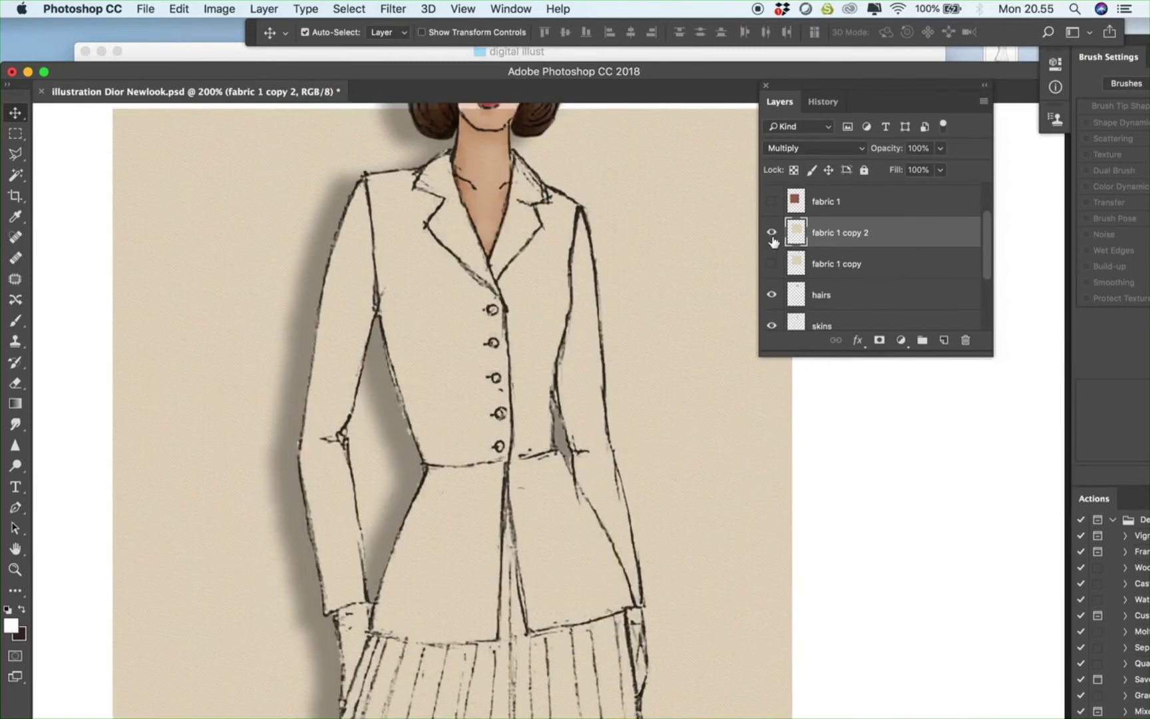
left_click_drag(843, 237, 943, 340)
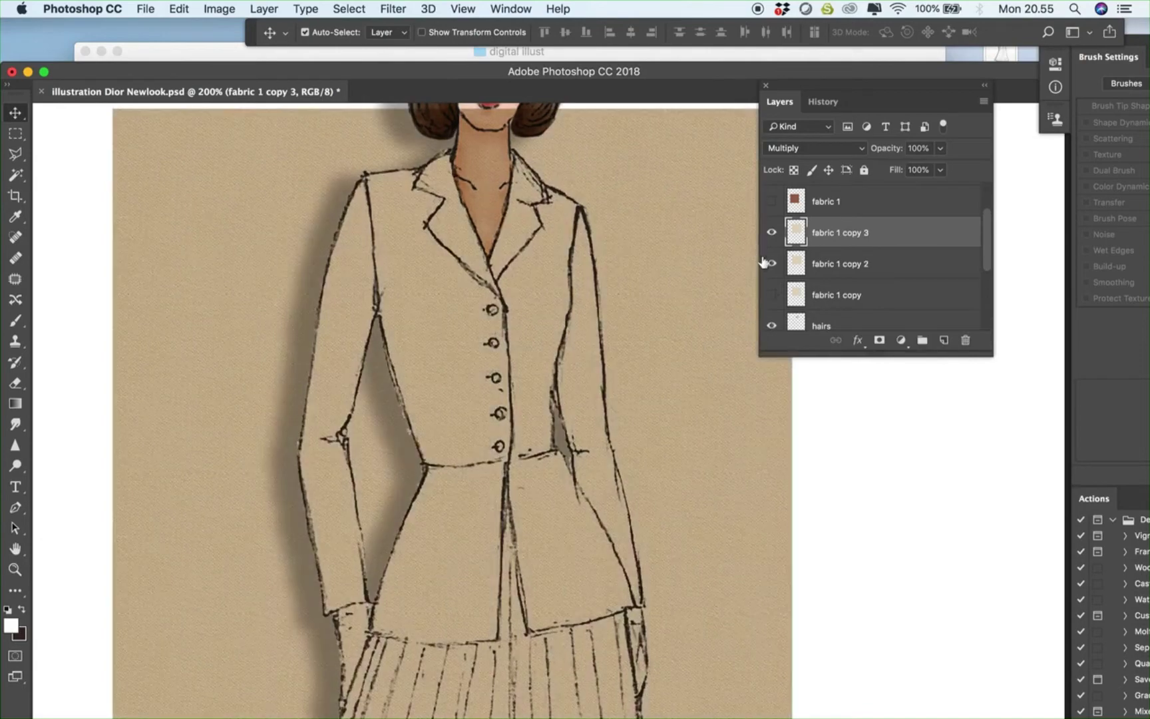
left_click(768, 264)
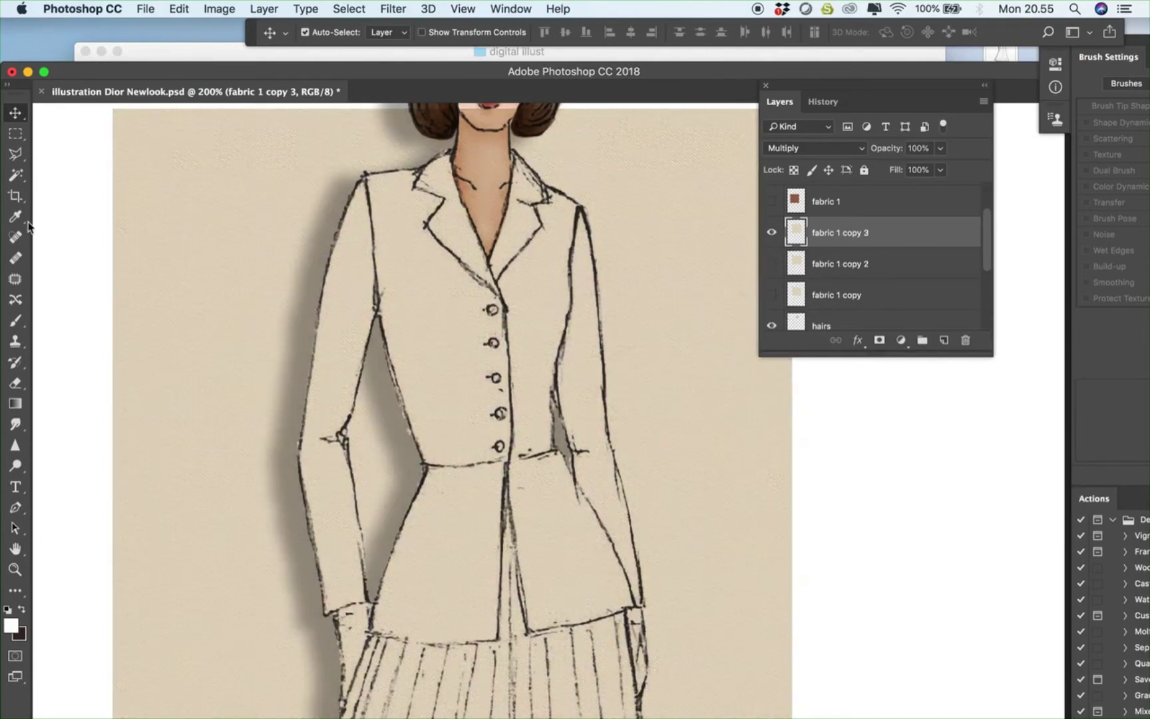
Trace the drawing's left-hand sleeve with the Pen tool and clear the fabric outside it on fabric 1 copy 3
left_click(16, 320)
left_click(15, 507)
left_click(365, 178)
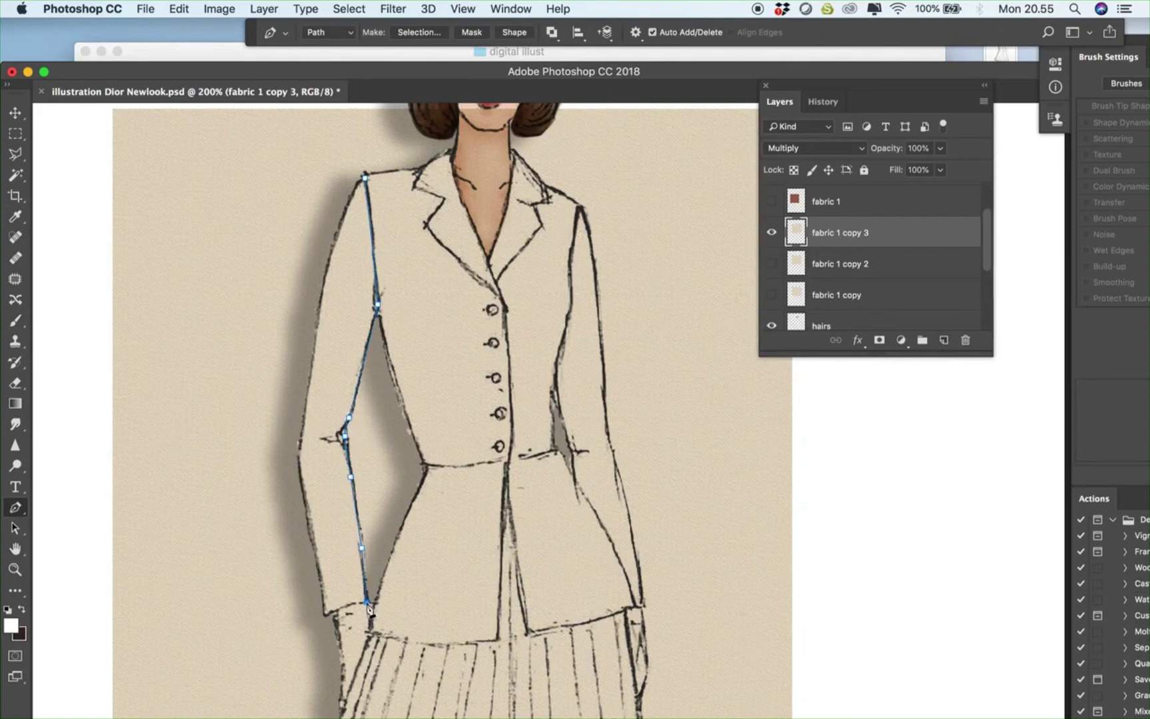
left_click(298, 482)
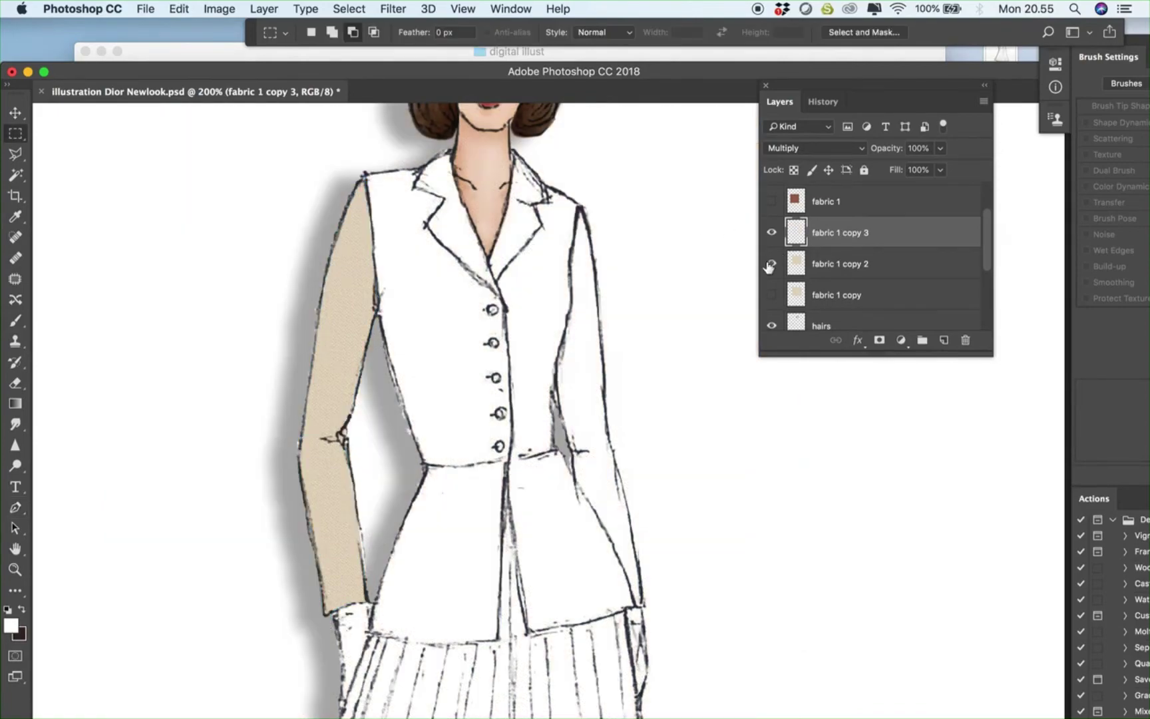
Trace the drawing's right-hand sleeve down to the cuff with the Pen tool and trim fabric 1 copy 4 to it
left_click(771, 265)
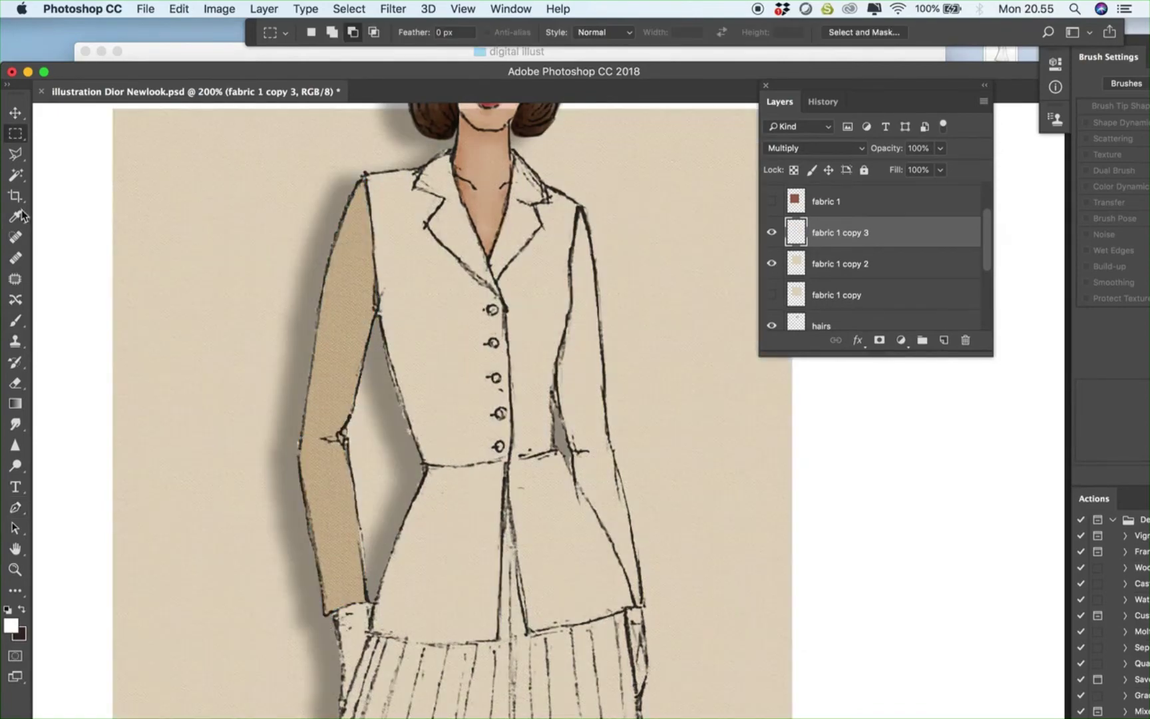
left_click(16, 508)
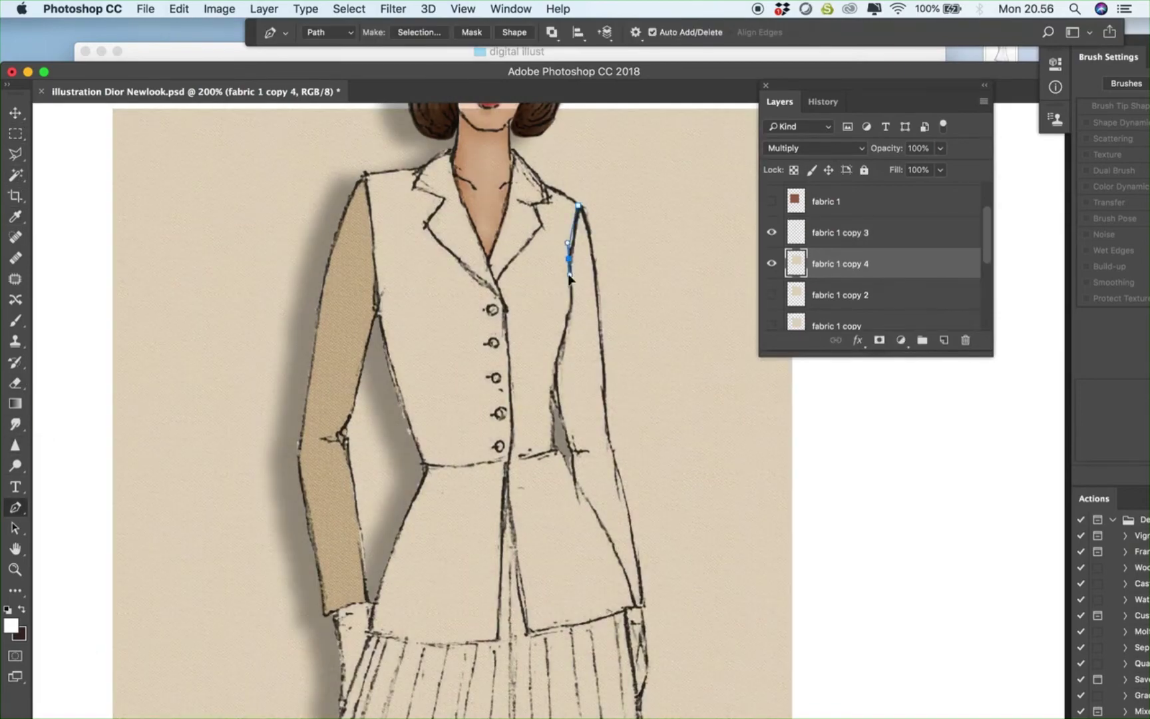
left_click(575, 476)
left_click(636, 605)
left_click(644, 604)
left_click(623, 484)
left_click(607, 439)
left_click(600, 342)
left_click(579, 207)
right_click(633, 235)
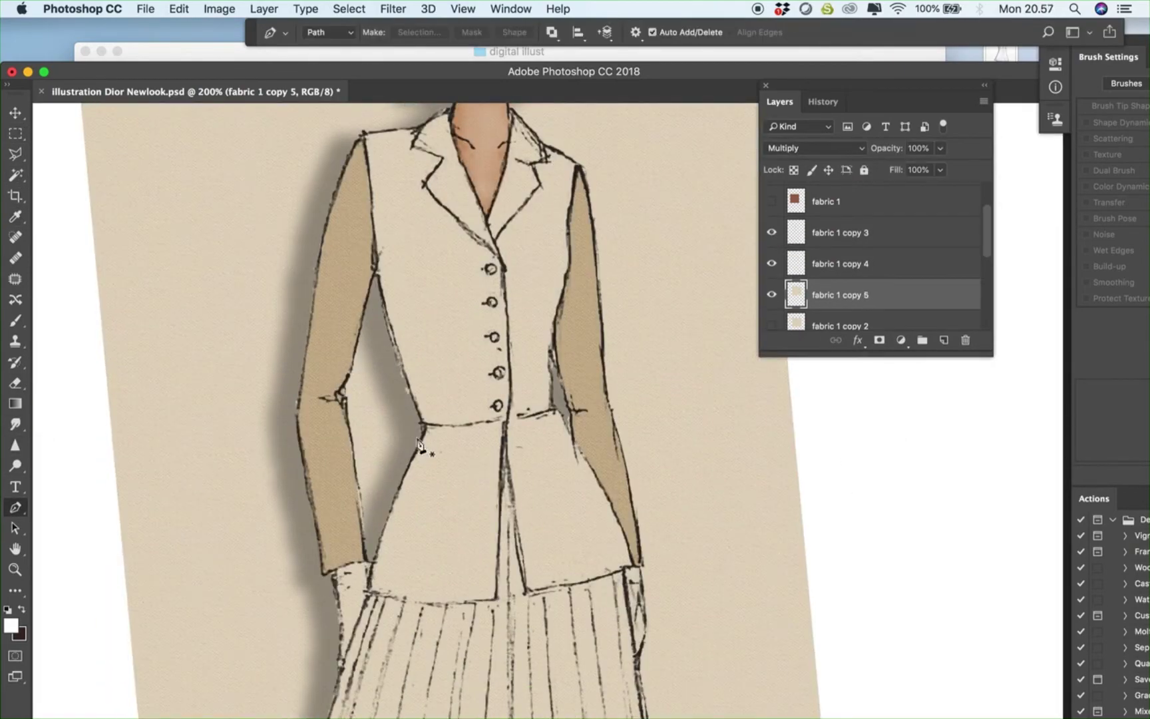
Trace the jacket's left-hand front from waist to shoulder and lapel with the Pen tool and trim fabric 1 copy 5 to it
left_click(383, 306)
left_click(376, 269)
left_click(363, 137)
left_click(422, 127)
left_click(413, 144)
left_click(442, 158)
left_click(424, 184)
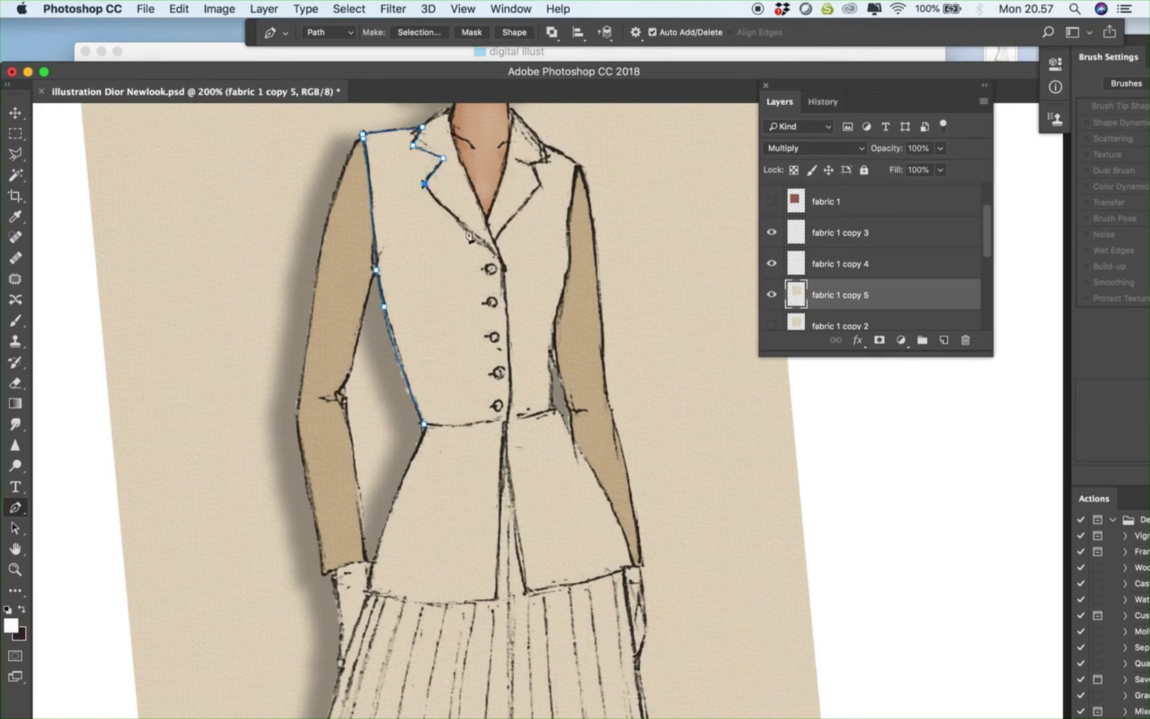
left_click(424, 423)
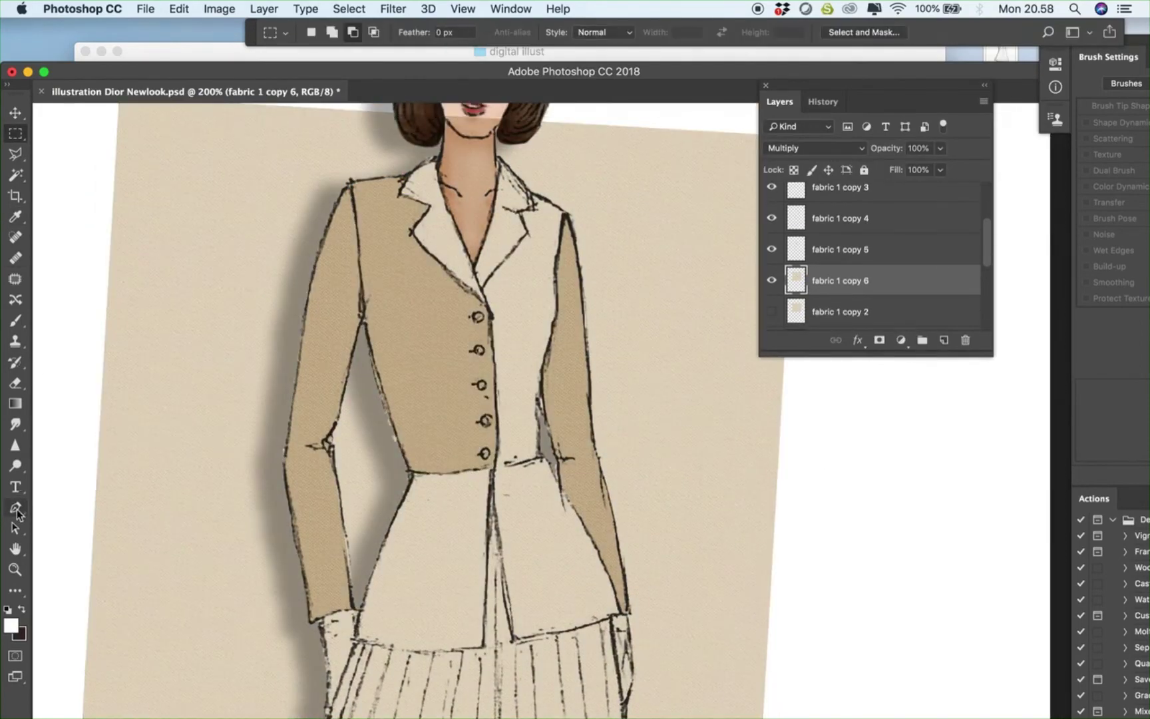
Trace the jacket's right-hand front from lapel to waist and up along the sleeve with the Pen tool and trim fabric 1 copy 6 to it
left_click(834, 283)
key("super+plus")
key("super+plus")
left_click(494, 259)
left_click(413, 355)
left_click(401, 374)
left_click(533, 553)
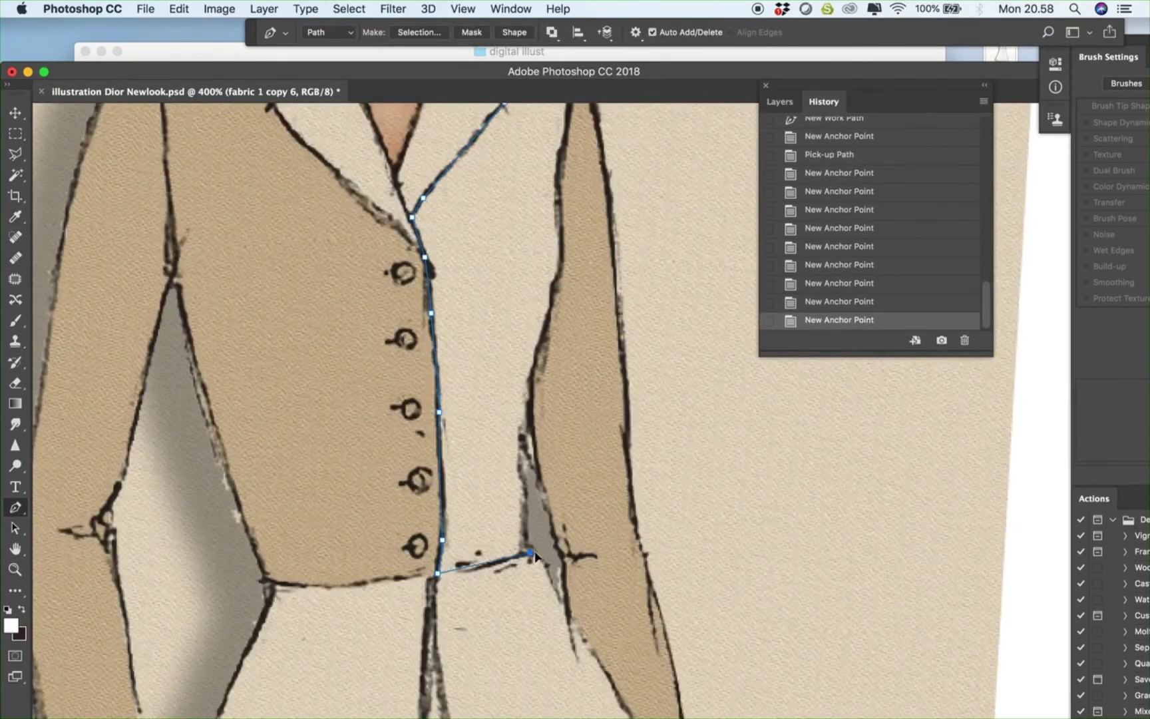
left_click(528, 433)
left_click_drag(560, 271, 561, 251)
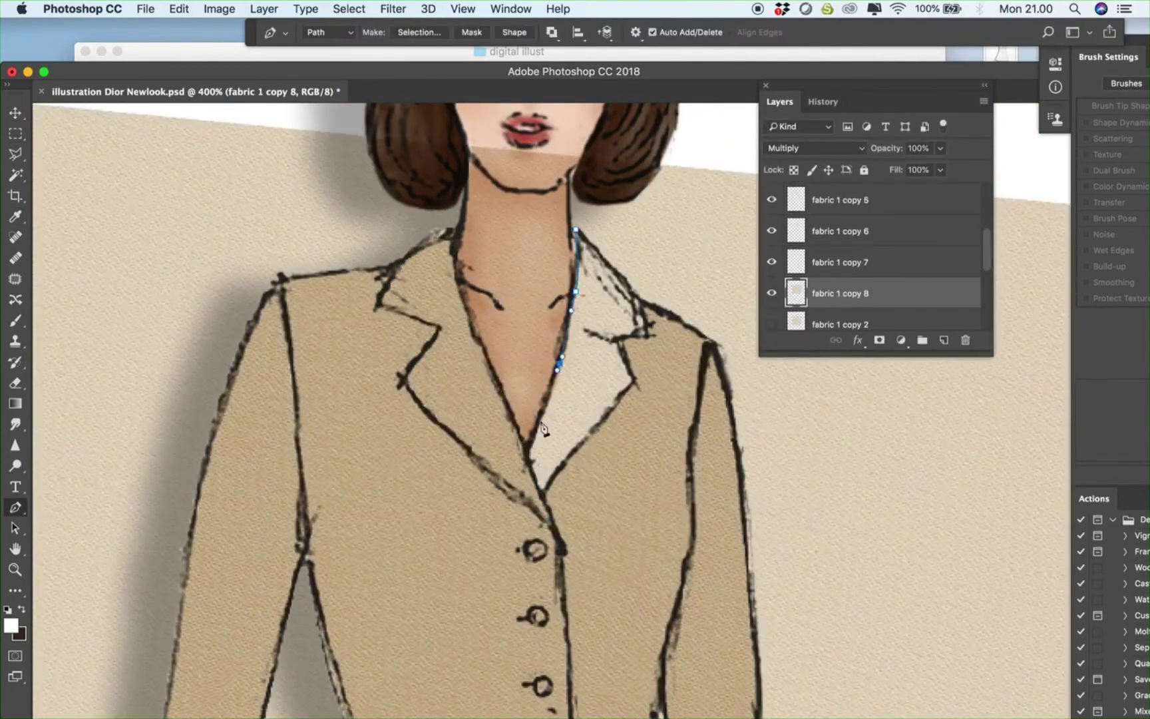
Trace the right-hand lapel and collar with the Pen tool and trim fabric 1 copy 8 to them
left_click(622, 349)
left_click(643, 303)
left_click(612, 266)
left_click(580, 234)
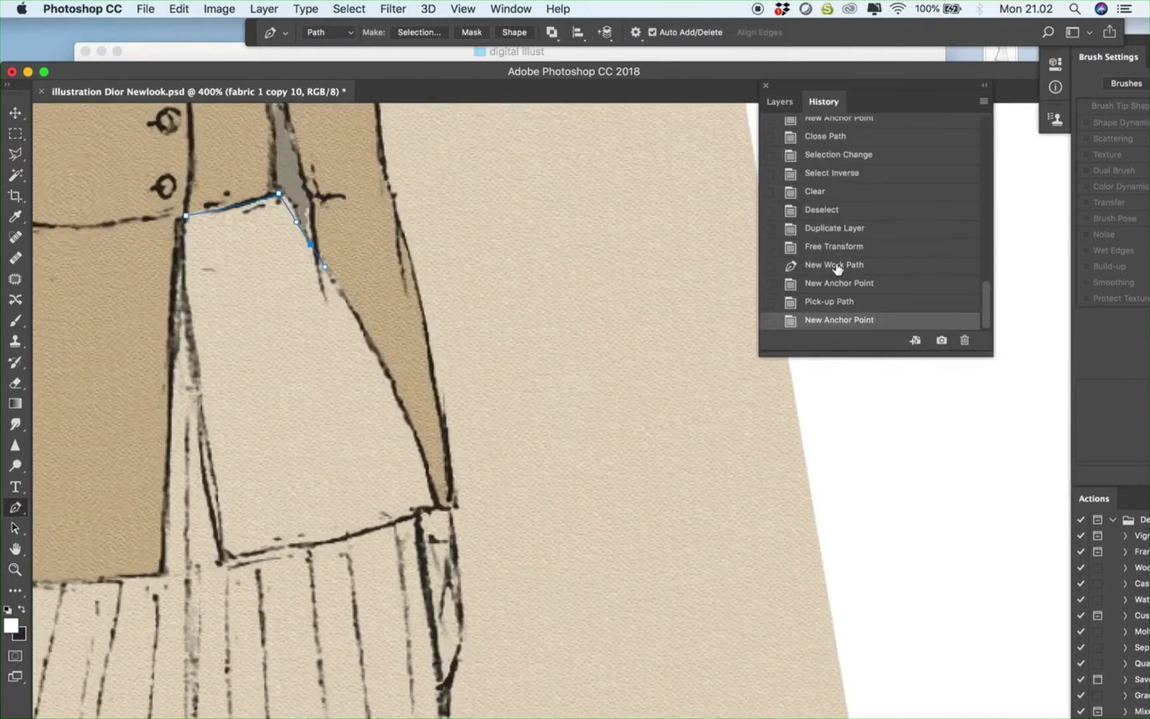
Trace the jacket's right-hand panel below the waist with the Pen tool, clear the fabric outside it on fabric 1 copy 10 and deselect
left_click(362, 325)
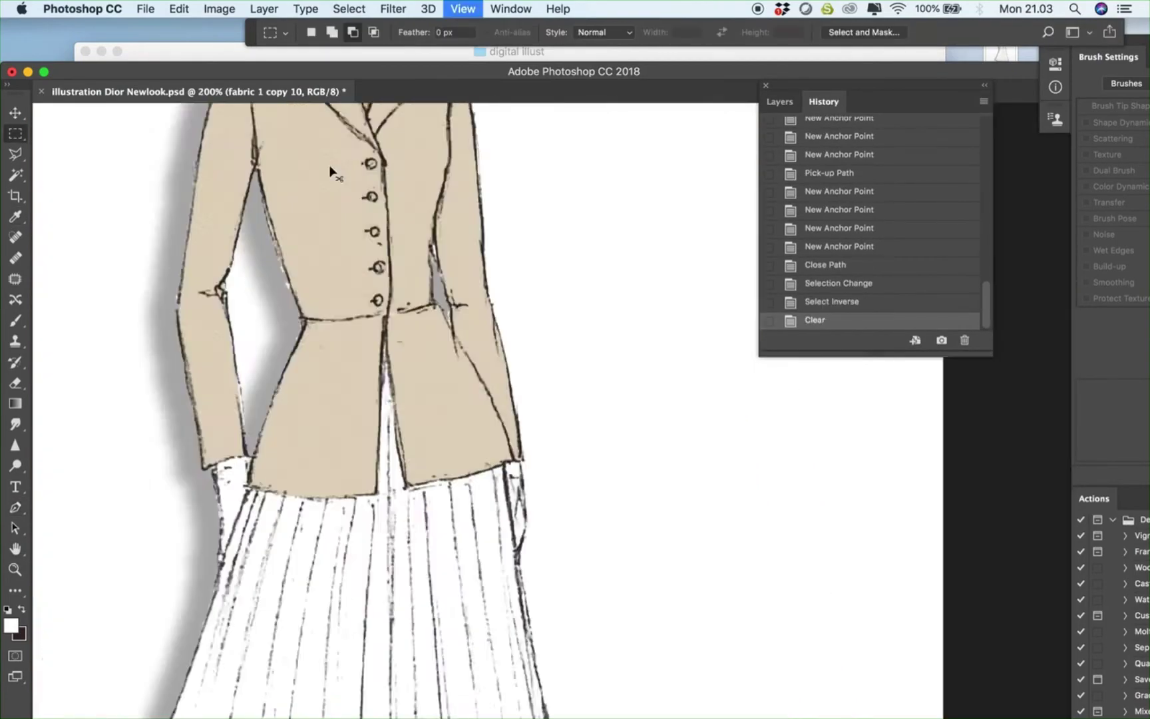
scroll(159, 418, "down", 3)
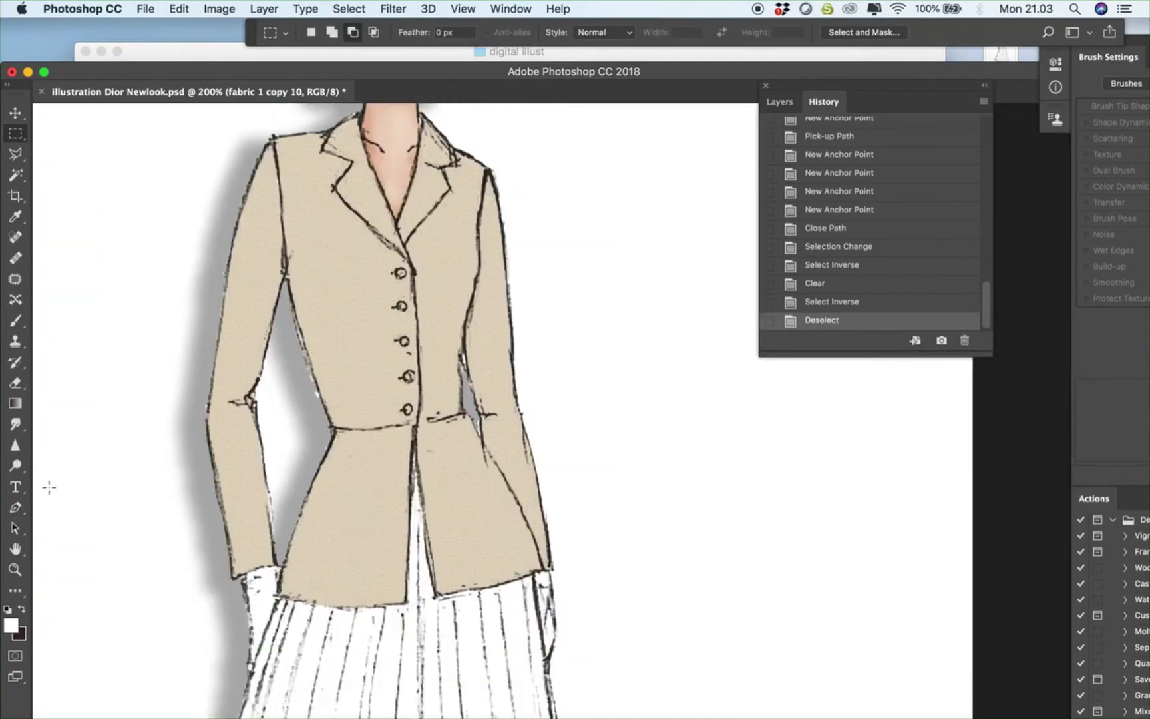
Switch to the Dodge tool group for shading the jacket fabric
left_click(16, 465)
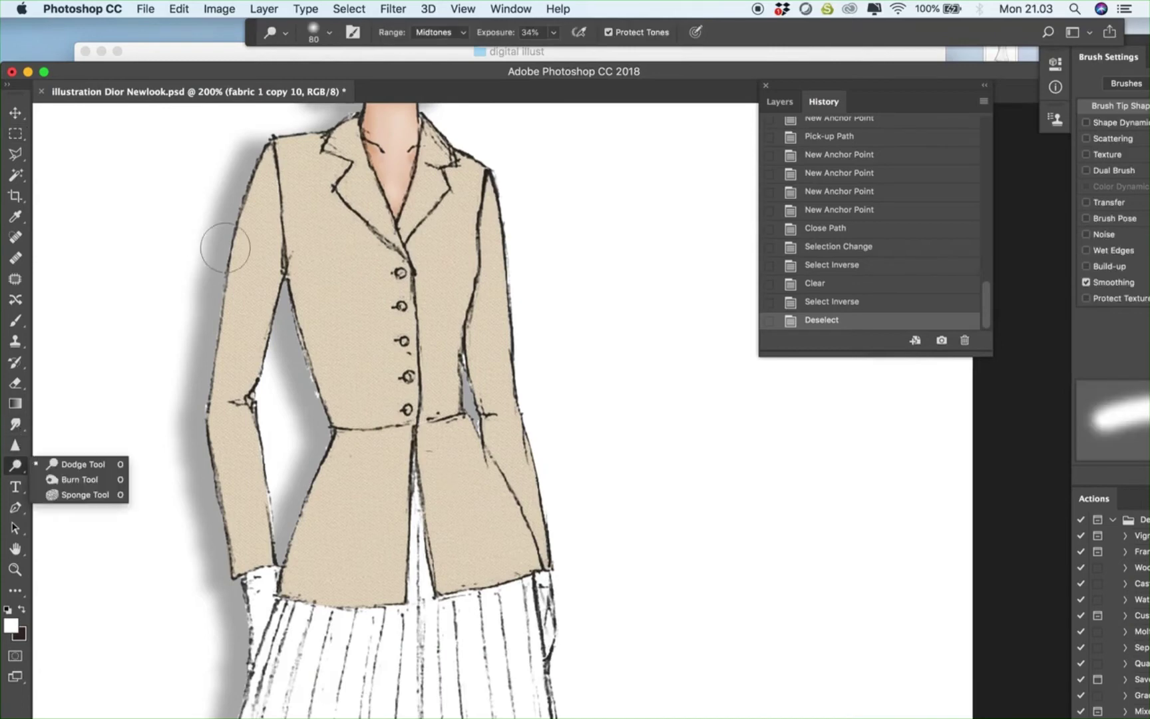
Lighten the jacket's peplum panel on the fabric 1 copy 10 layer with the Dodge tool at 25% exposure and brush size 100
left_click(553, 32)
left_click_drag(559, 54, 551, 54)
key("bracketright")
key("bracketright")
key("bracketright")
key("bracketright")
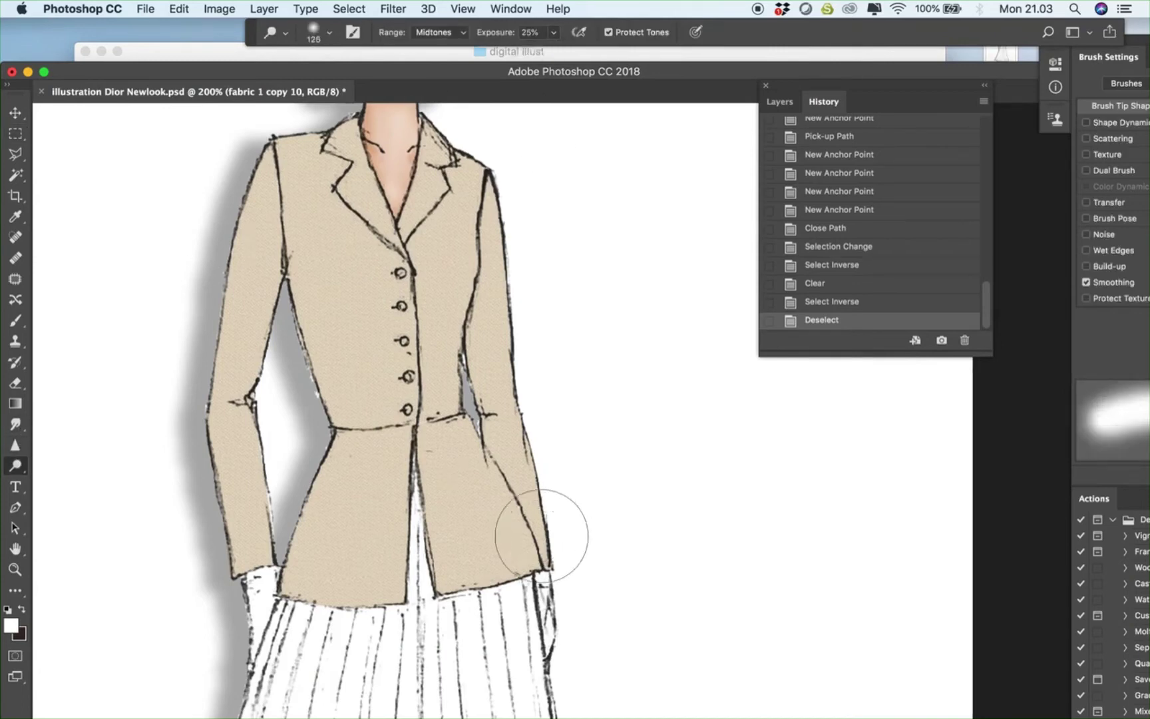
left_click(786, 103)
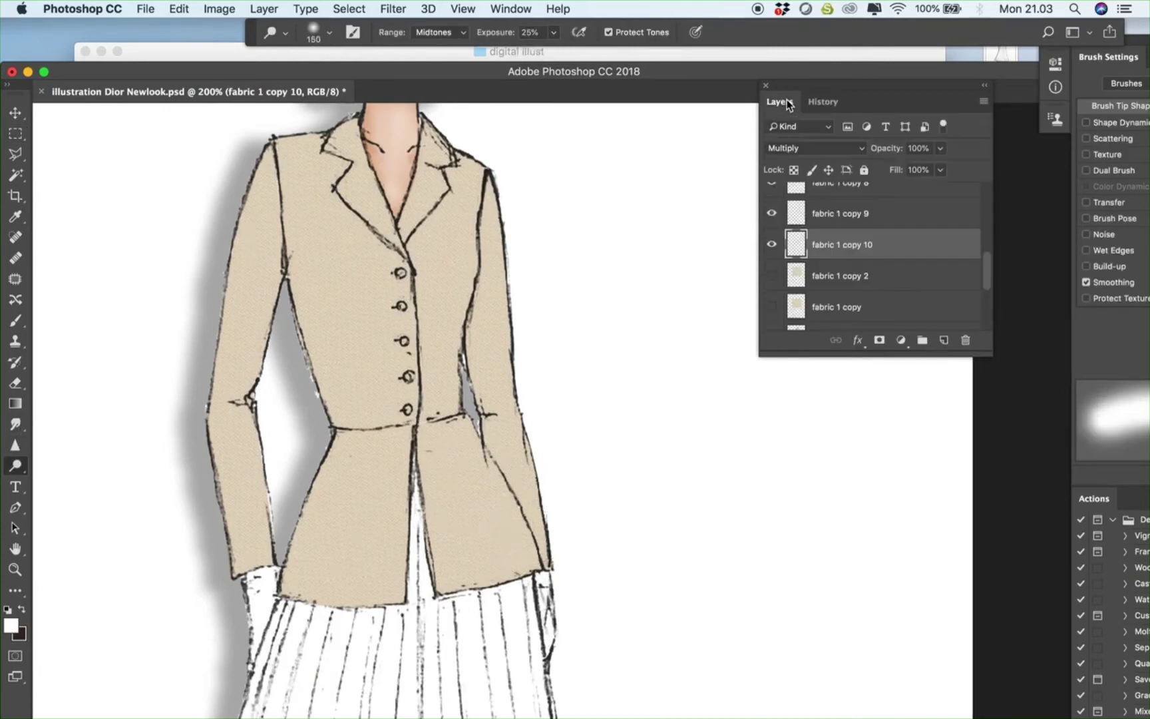
left_click(772, 245)
left_click(771, 245)
key("bracketleft")
key("bracketleft")
key("bracketleft")
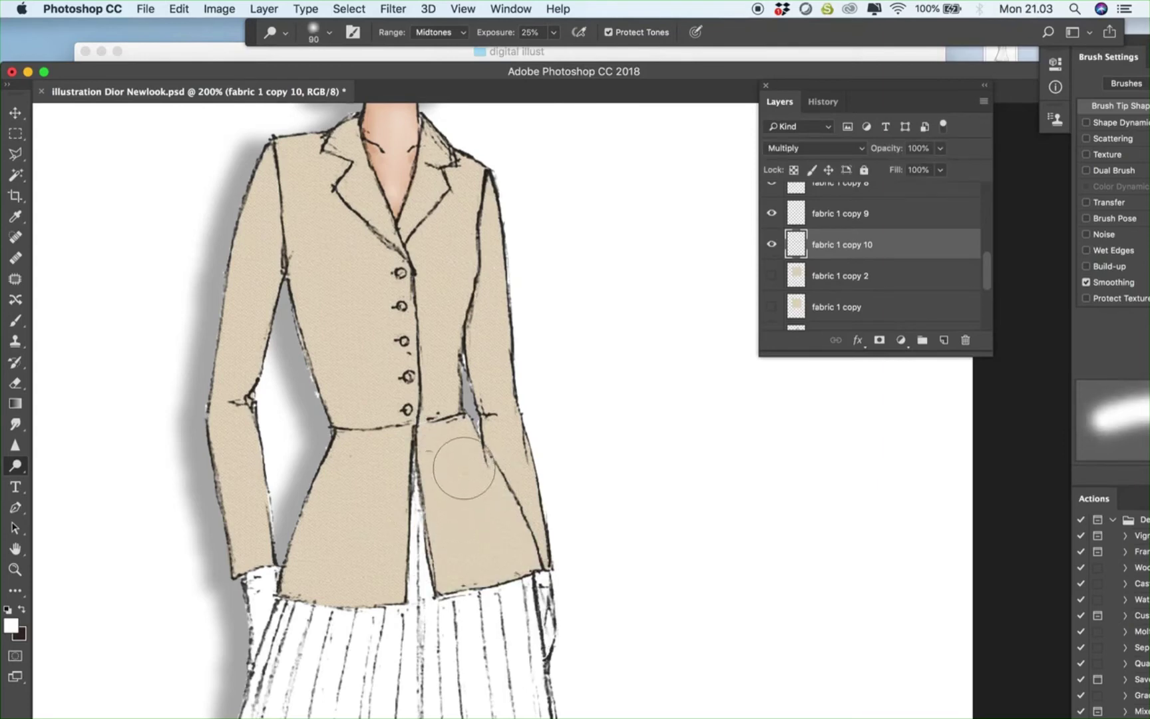
key("bracketright")
mouse_move(464, 469)
left_mouse_down()
mouse_move(478, 558)
mouse_move(454, 452)
mouse_move(504, 544)
mouse_move(461, 539)
mouse_move(452, 457)
mouse_move(481, 558)
mouse_move(464, 560)
mouse_move(506, 550)
mouse_move(452, 458)
mouse_move(487, 587)
mouse_move(445, 426)
mouse_move(526, 561)
left_mouse_up()
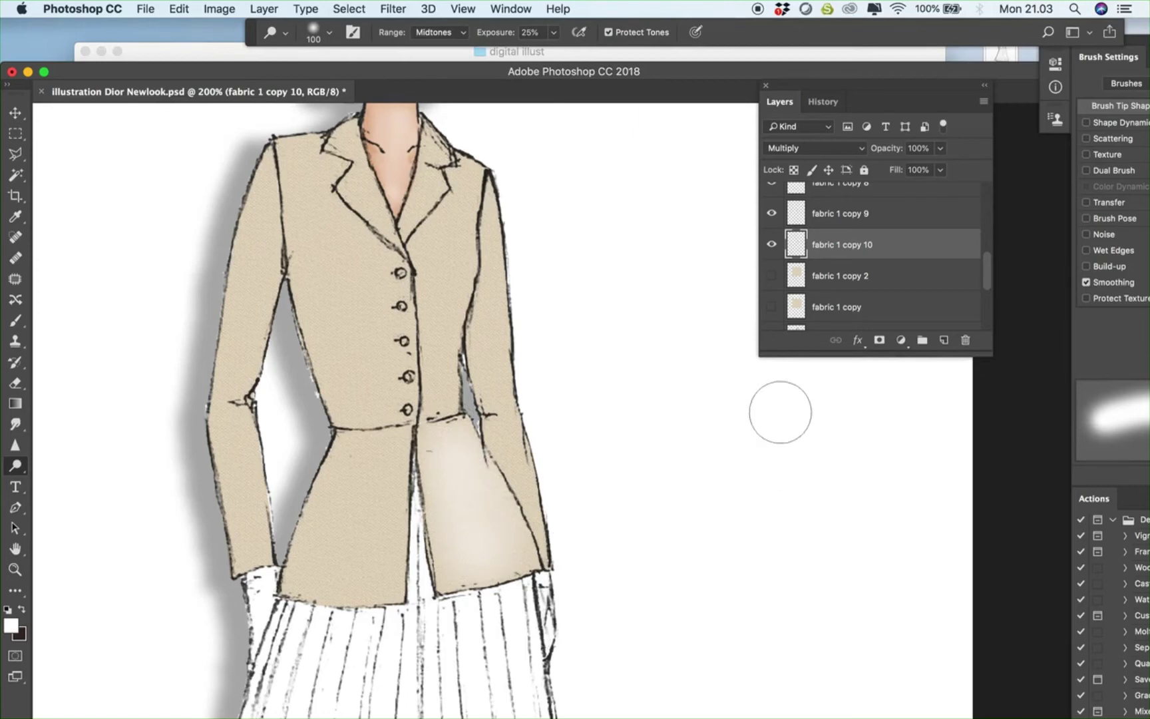
left_click(220, 9)
mouse_move(240, 52)
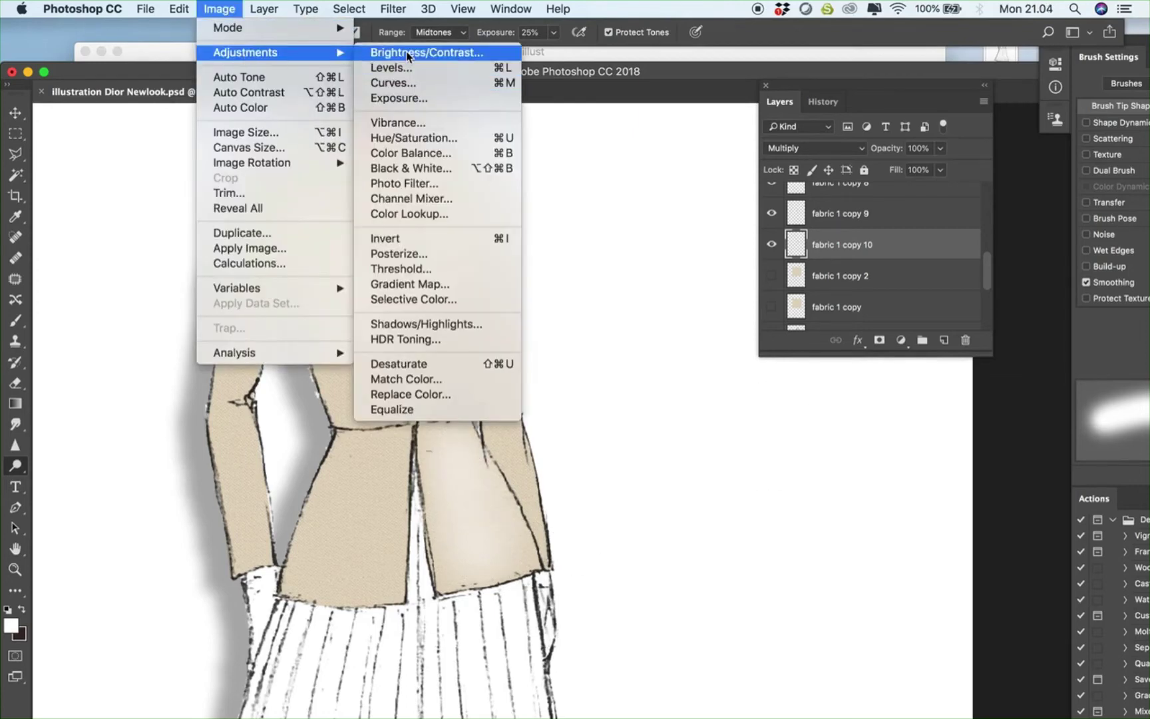
left_click(399, 68)
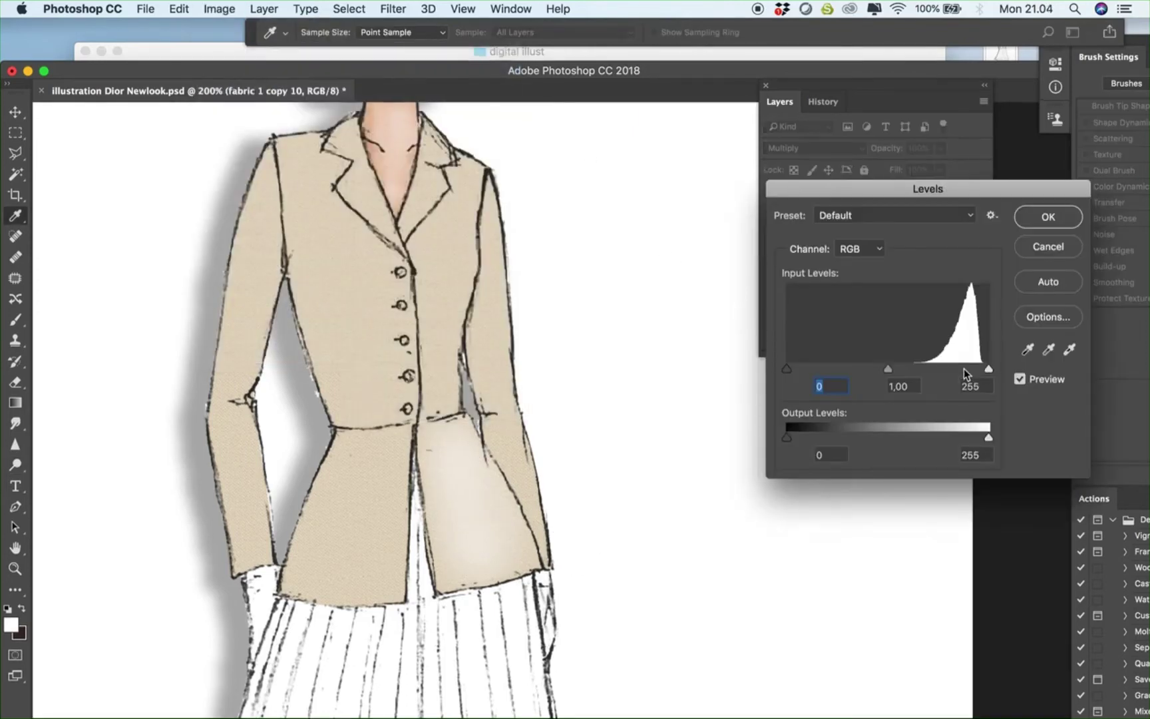
mouse_move(988, 370)
left_mouse_down()
mouse_move(970, 370)
mouse_move(990, 370)
left_mouse_up()
left_click(1049, 248)
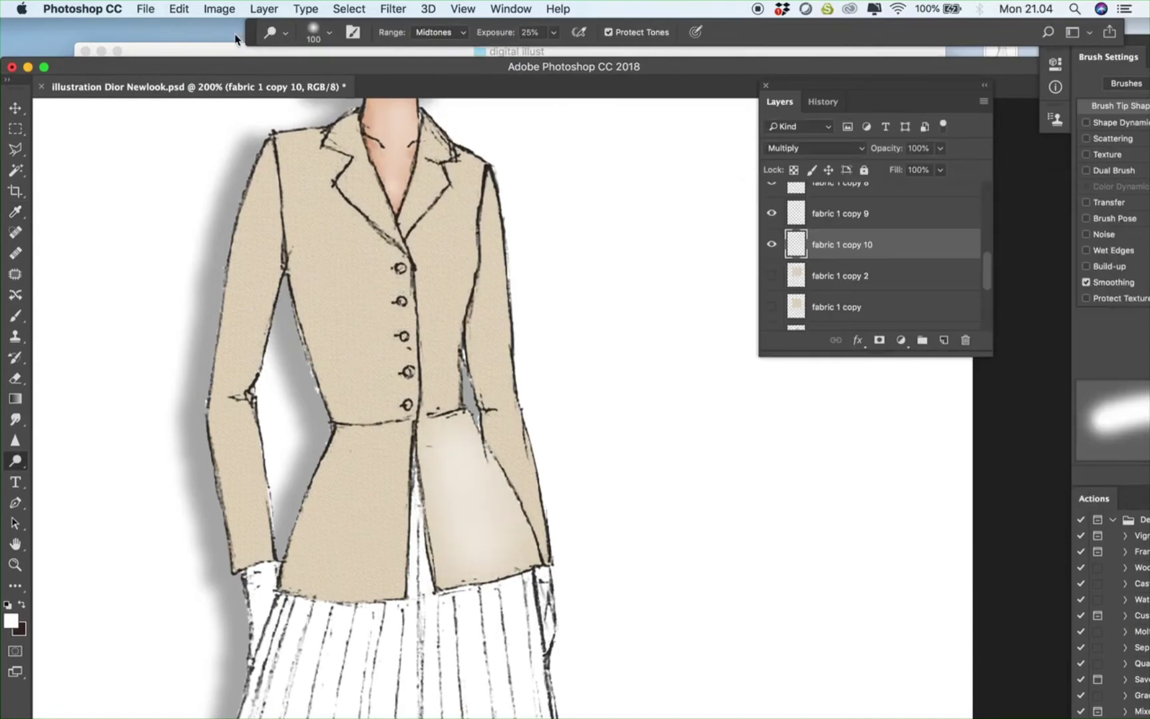
Increase the contrast of the lightened peplum panel on fabric 1 copy 10 with a Brightness/Contrast adjustment
left_click(219, 9)
mouse_move(252, 48)
left_click(386, 49)
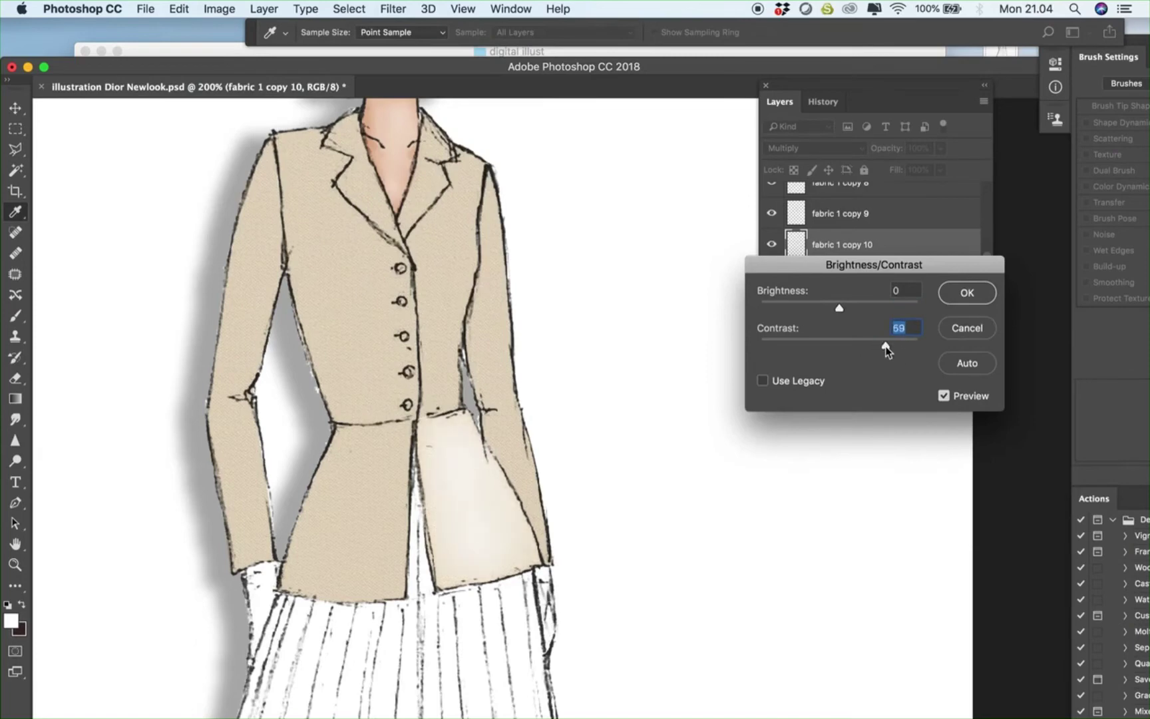
left_click_drag(880, 346, 872, 348)
left_click(966, 293)
key("o")
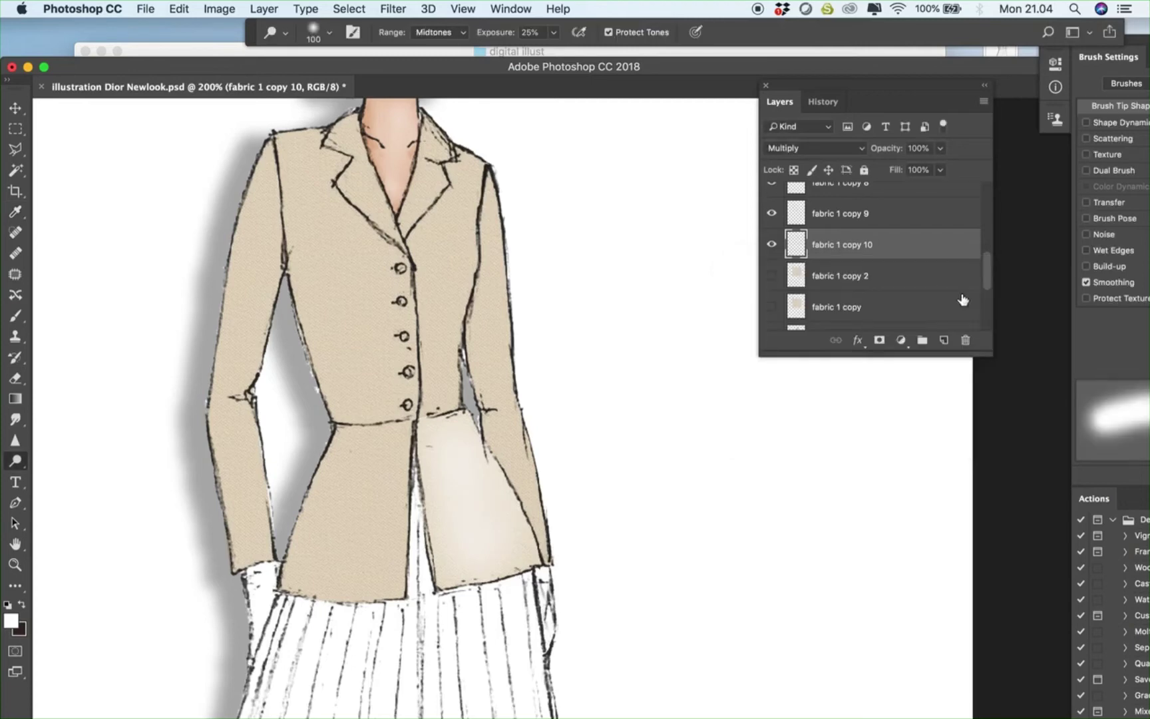
Lighten the other peplum panel on the fabric 1 copy 9 layer with the Dodge tool and set its contrast to 33
left_click(831, 224)
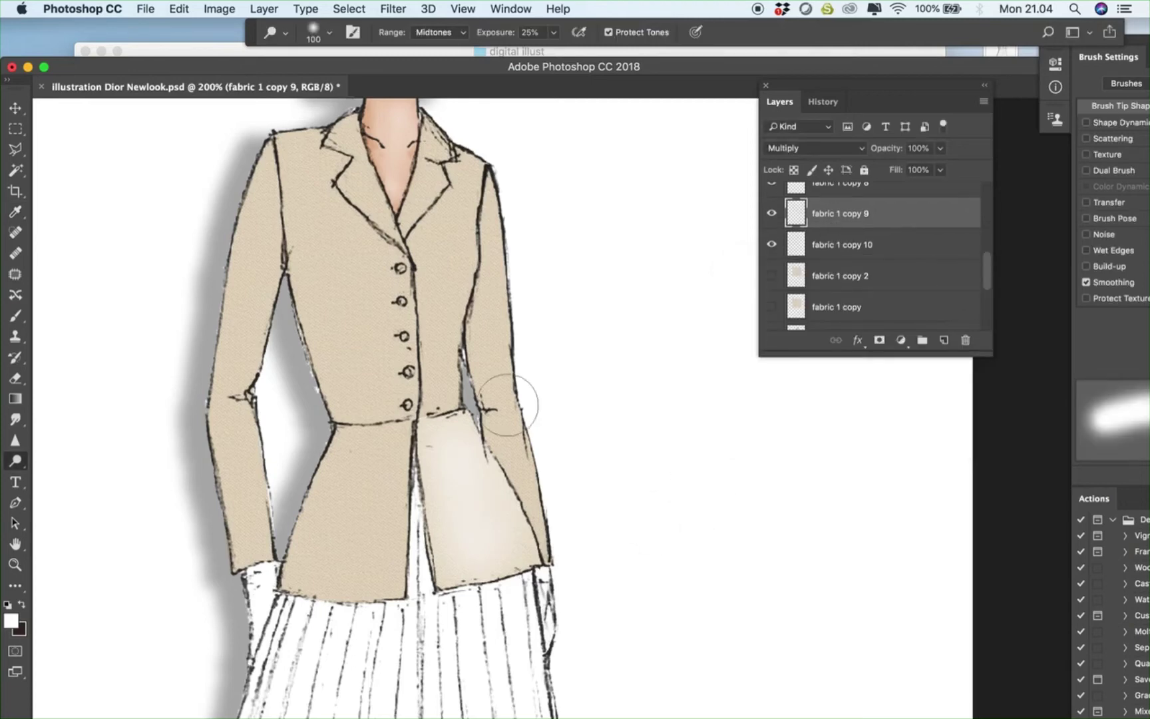
key("bracketright")
mouse_move(342, 564)
left_mouse_down()
mouse_move(379, 463)
mouse_move(358, 632)
left_mouse_up()
left_click(219, 8)
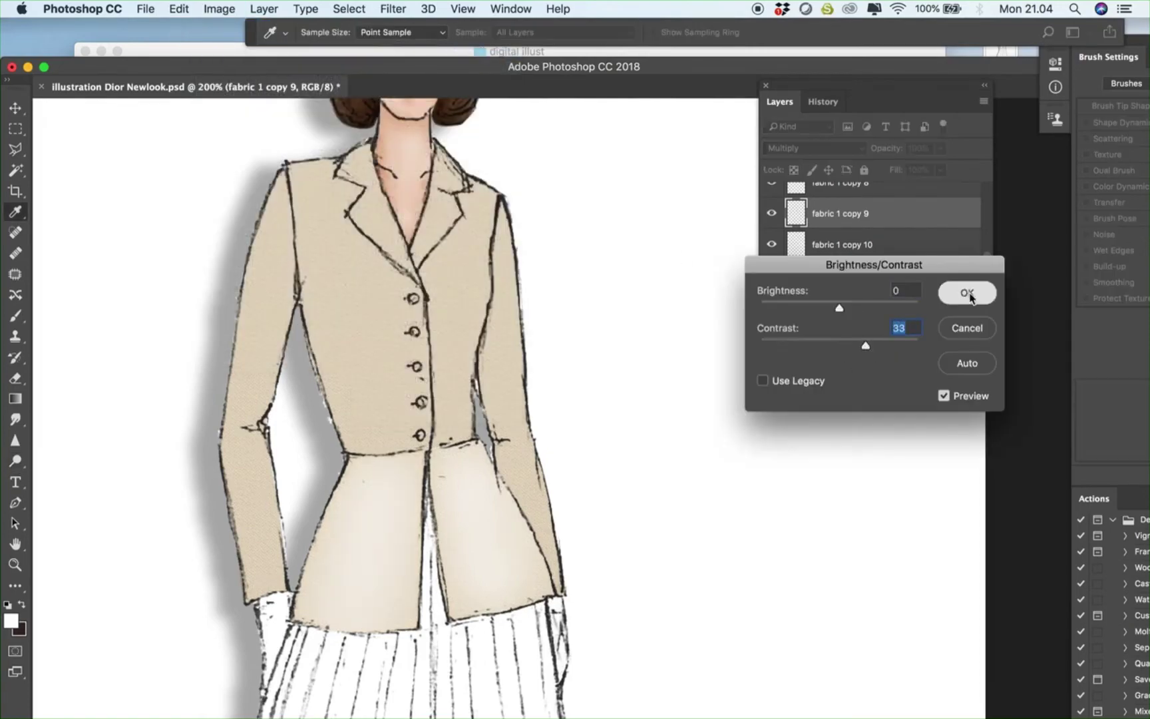
left_click(966, 293)
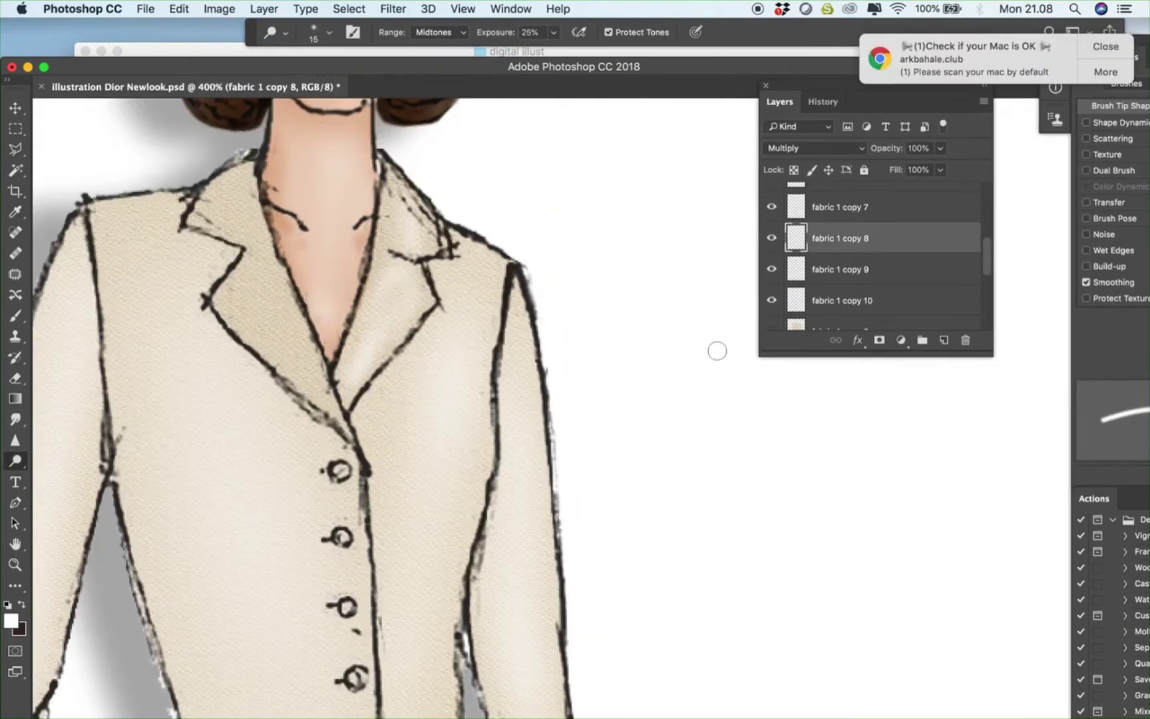
Shade the jacket pieces on the fabric 1 copy 6 and fabric 1 copy 5 layers with the Burn tool, reducing the brush to size 20
left_click(771, 211)
left_click(772, 211)
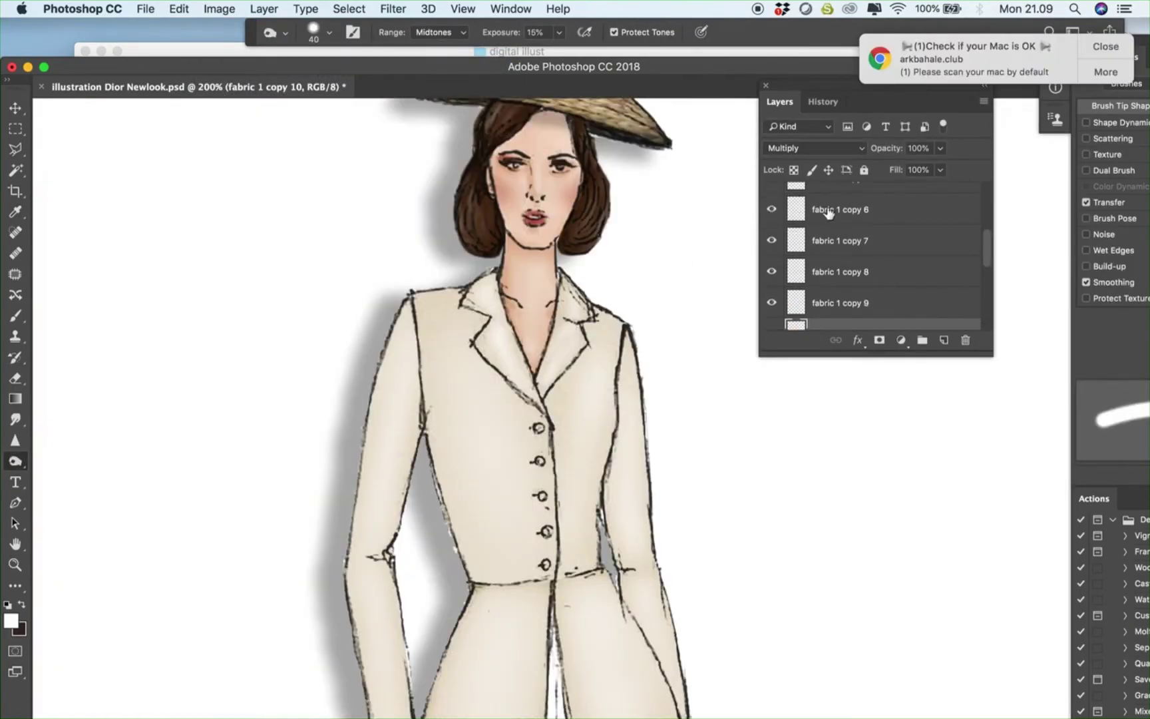
left_click(831, 213)
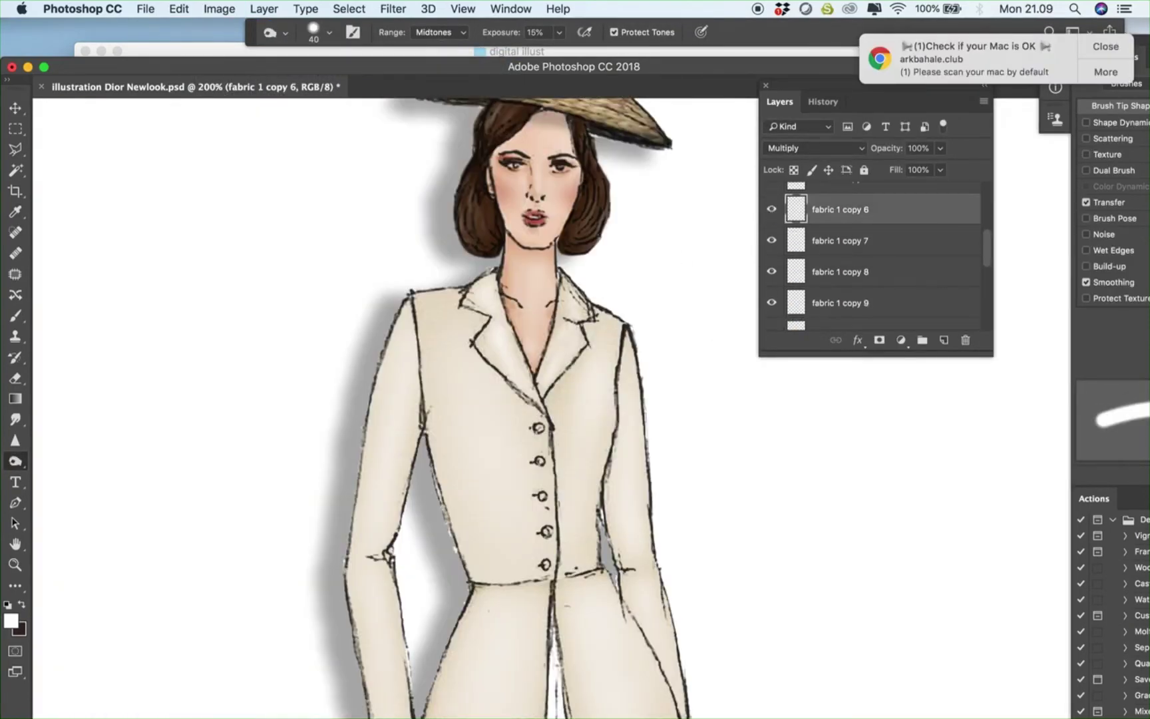
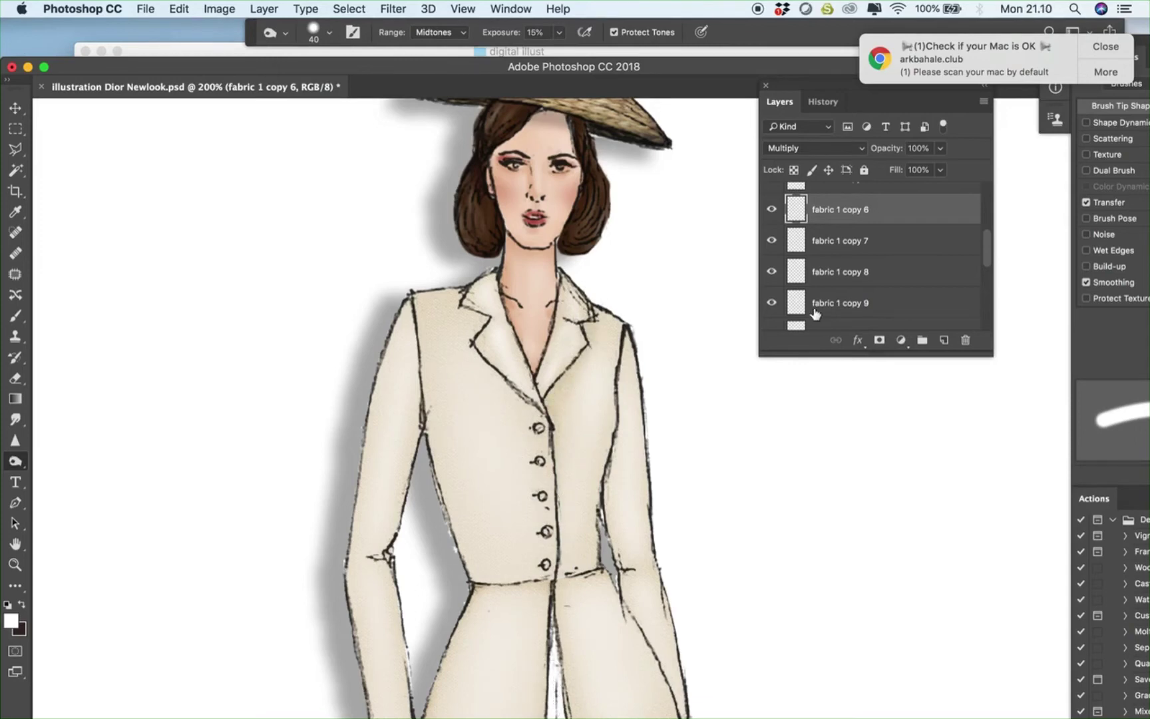
scroll(858, 240, "up", 1)
left_click(858, 198)
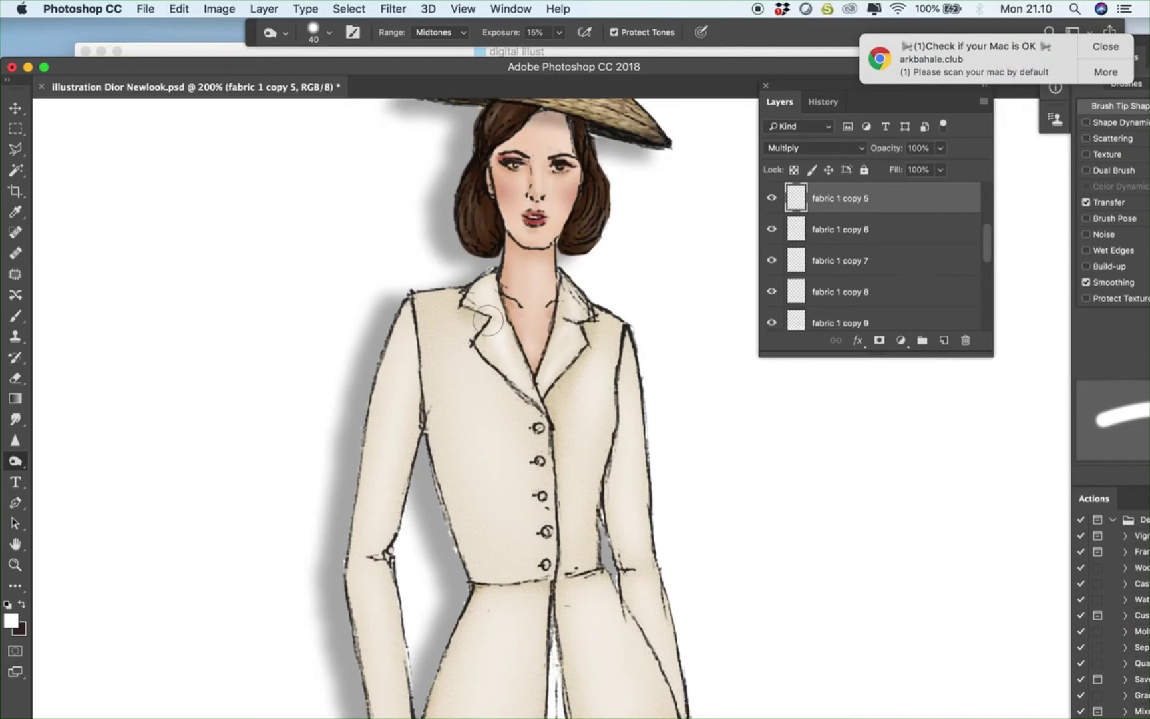
key("bracketleft")
key("bracketleft")
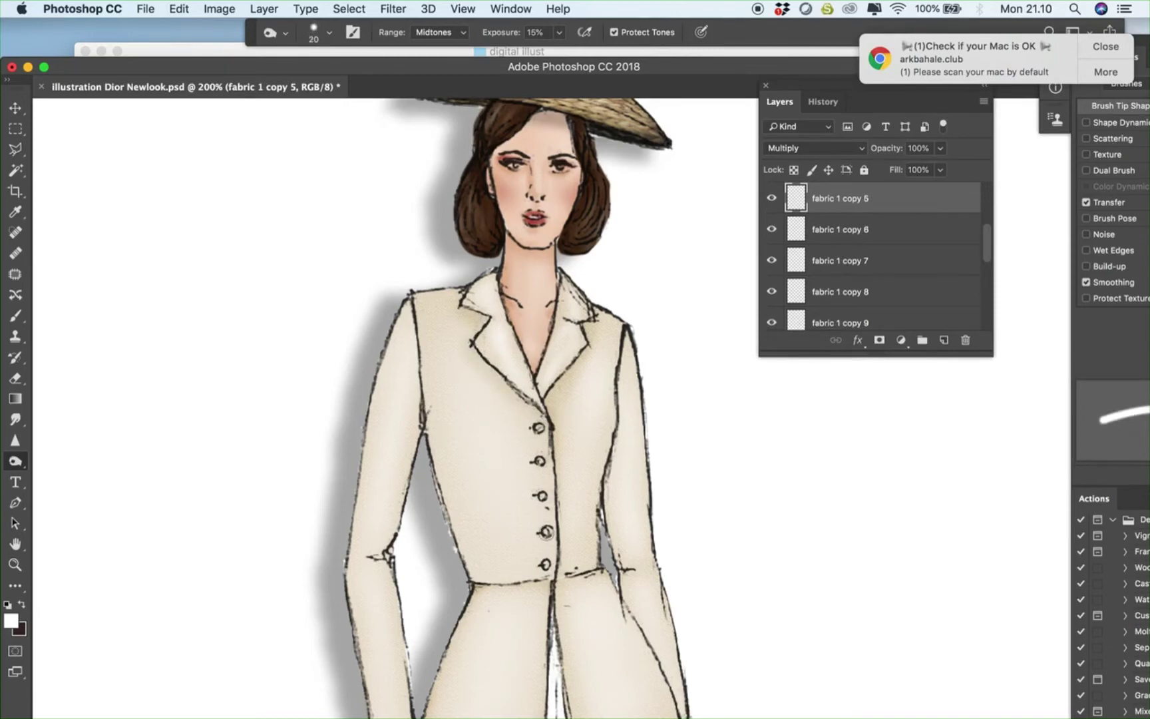
Shade the jacket piece on fabric 1 copy 8 and the neighbouring pieces with the Burn tool at brush size 45
key("bracketright")
key("bracketright")
key("bracketright")
key("bracketright")
key("bracketright")
key("shift+o")
key("shift+o")
scroll(426, 290, "up", 1)
left_click(816, 291)
key("shift+o")
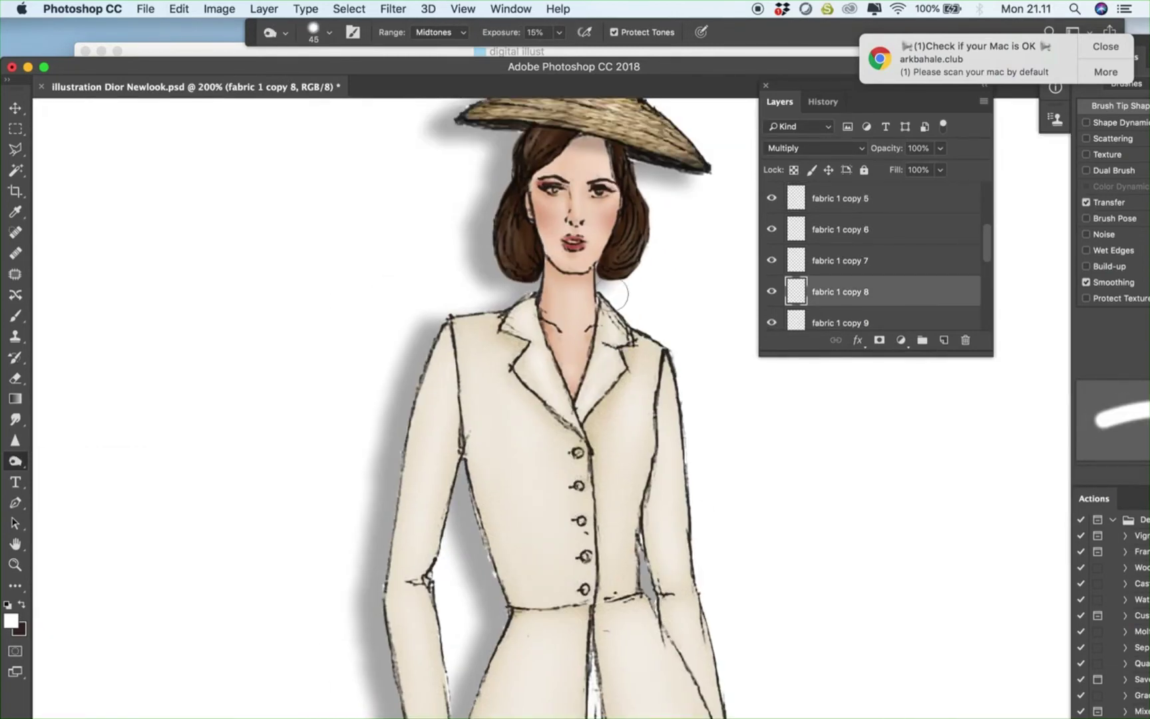
left_click(576, 439, "super")
scroll(574, 450, "down", 1)
left_click(674, 399, "super")
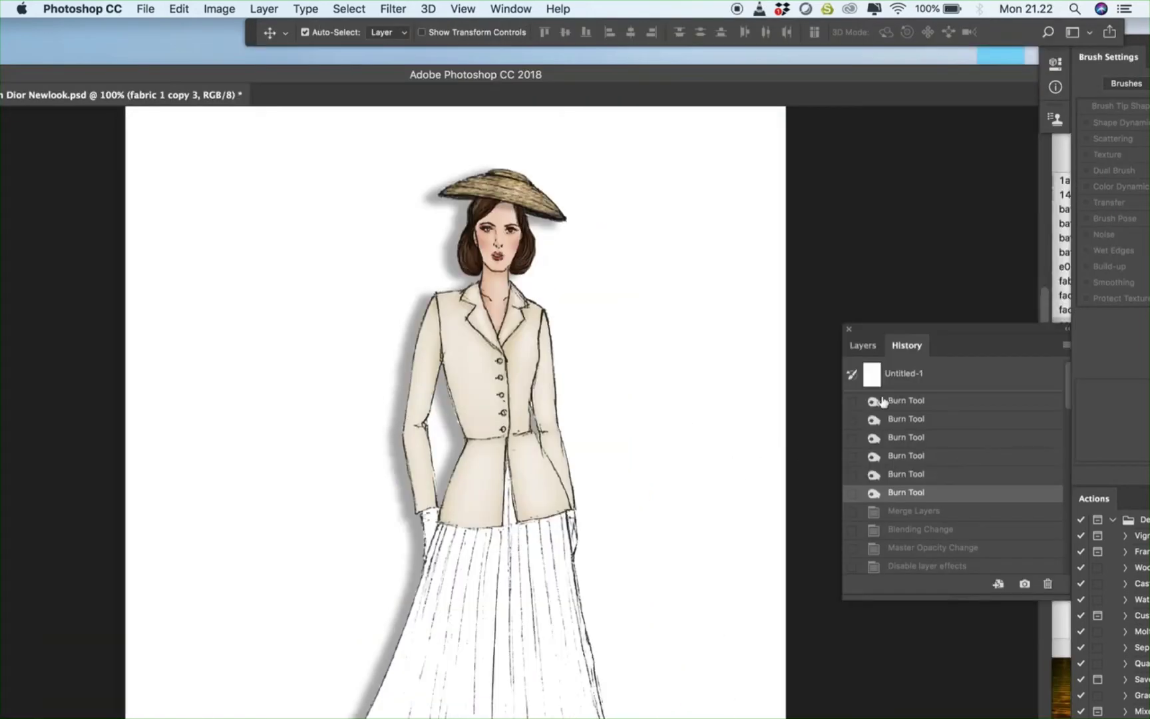
Merge all jacket layers from fabric 1 copy 3 through fabric 1 copy 10 into a single layer
left_click(869, 346)
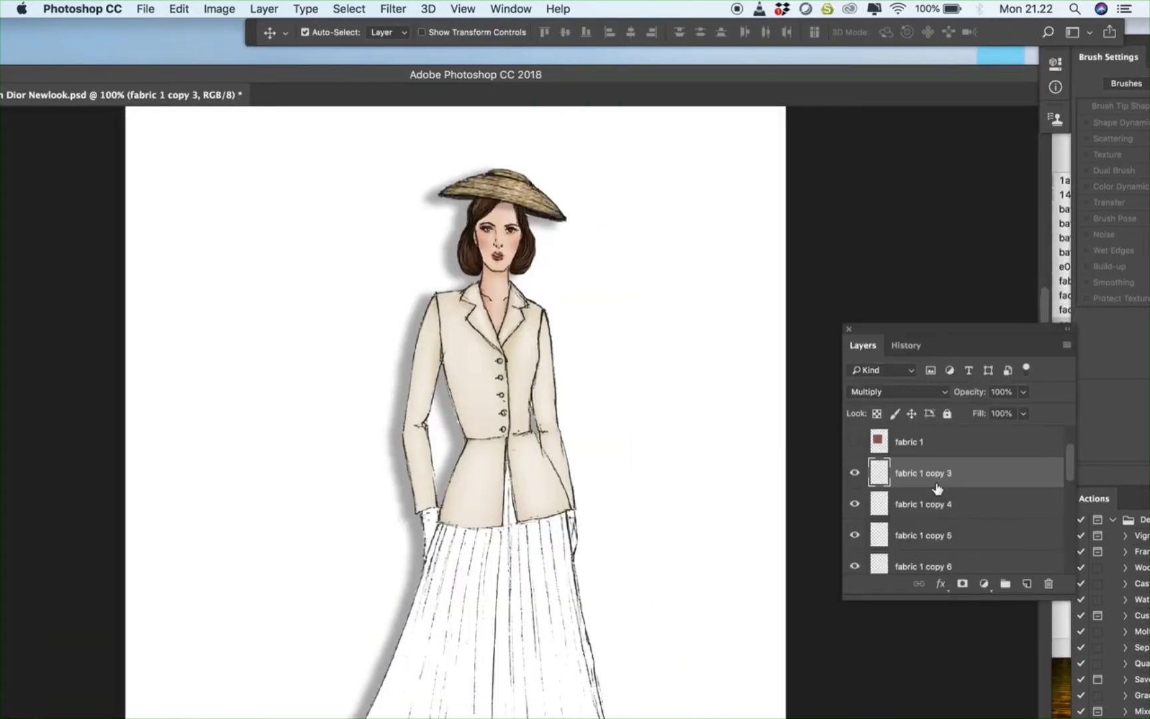
scroll(932, 479, "down", 6)
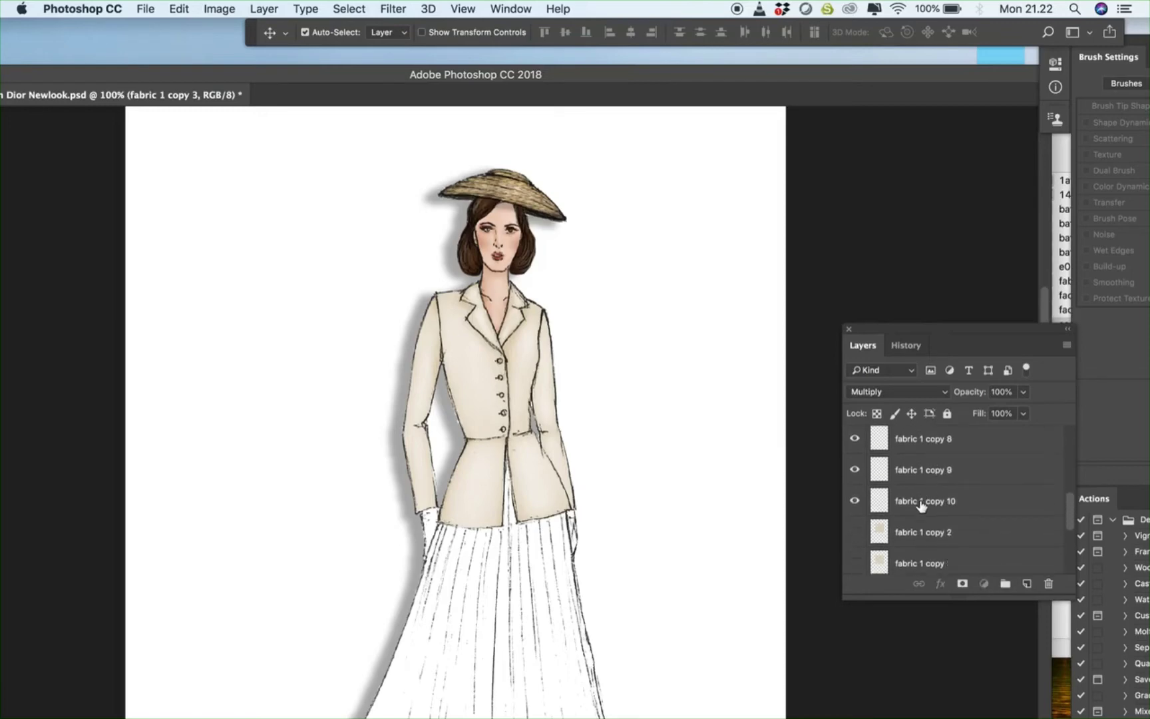
left_click(920, 505, "shift")
left_click(1067, 345)
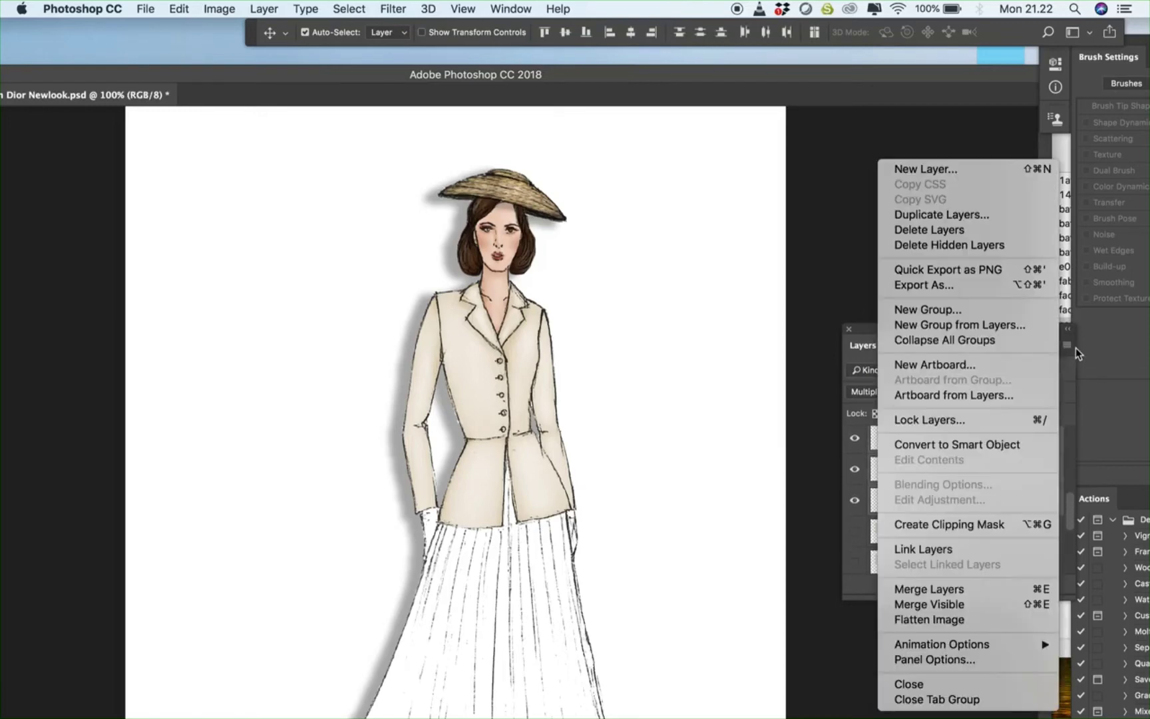
left_click(947, 590)
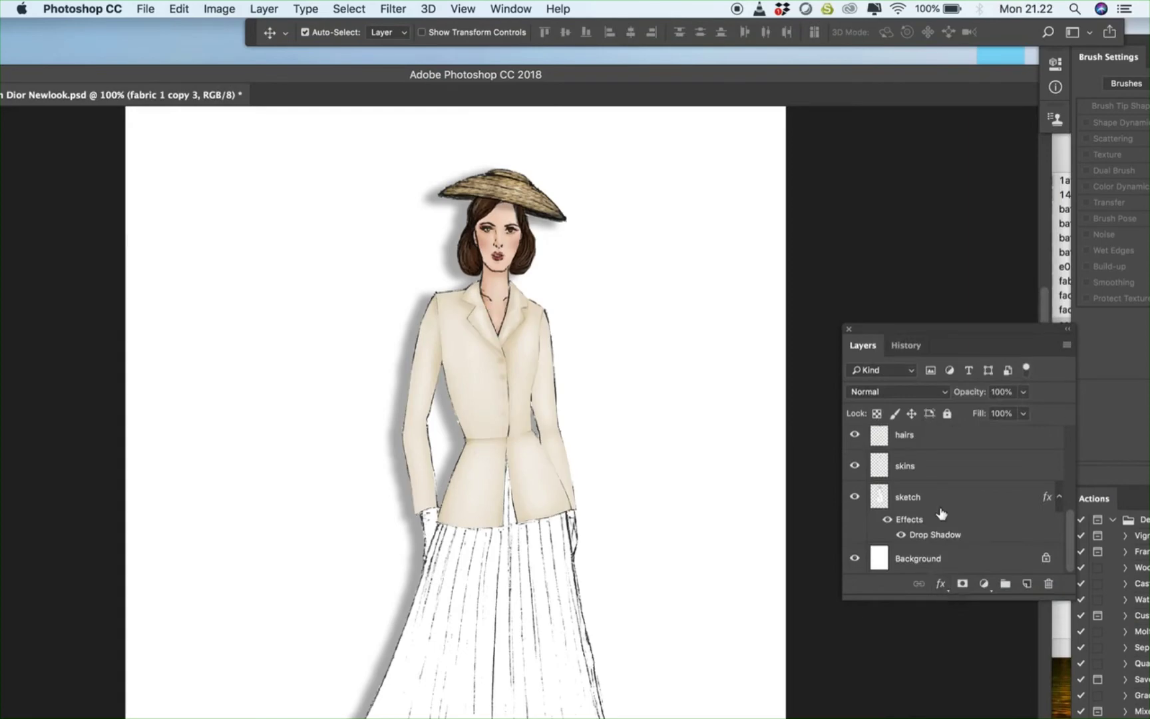
Move the merged jacket layer below fabric 1 copy, directly above the hairs layer
scroll(941, 513, "up", 3)
left_click_drag(935, 496, 931, 550)
scroll(935, 562, "down", 1)
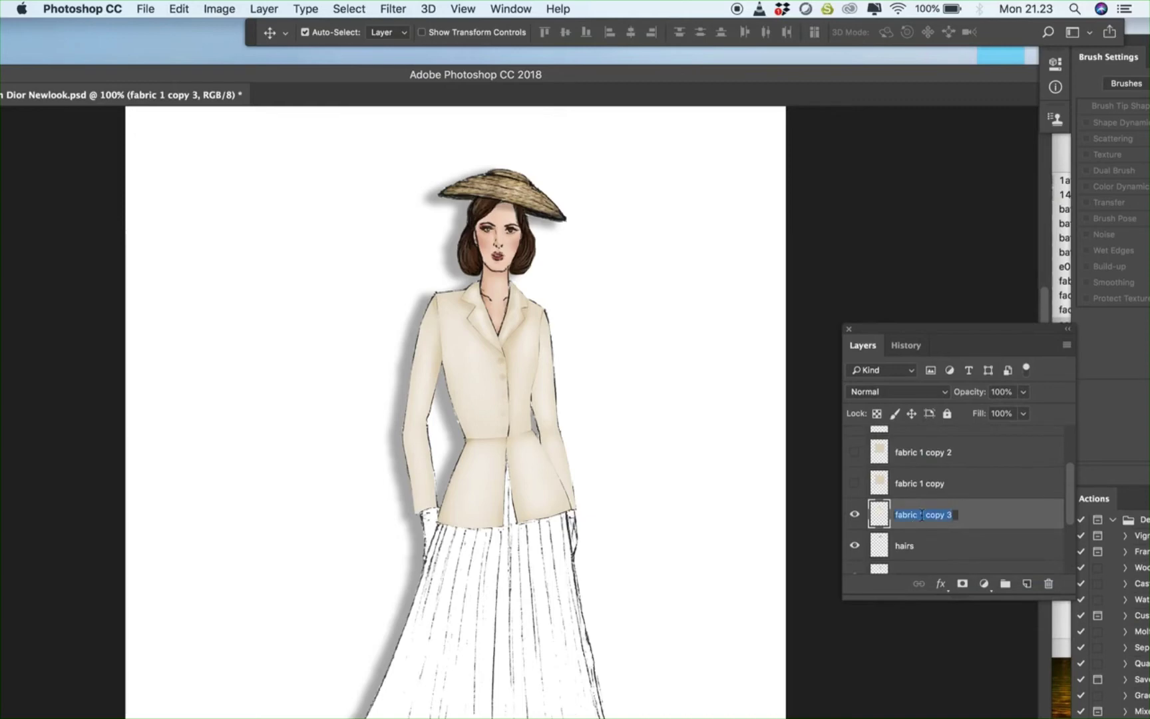
Rename the merged jacket layer "fabric top" and set its blending mode to Multiply
left_click_drag(921, 513, 996, 512)
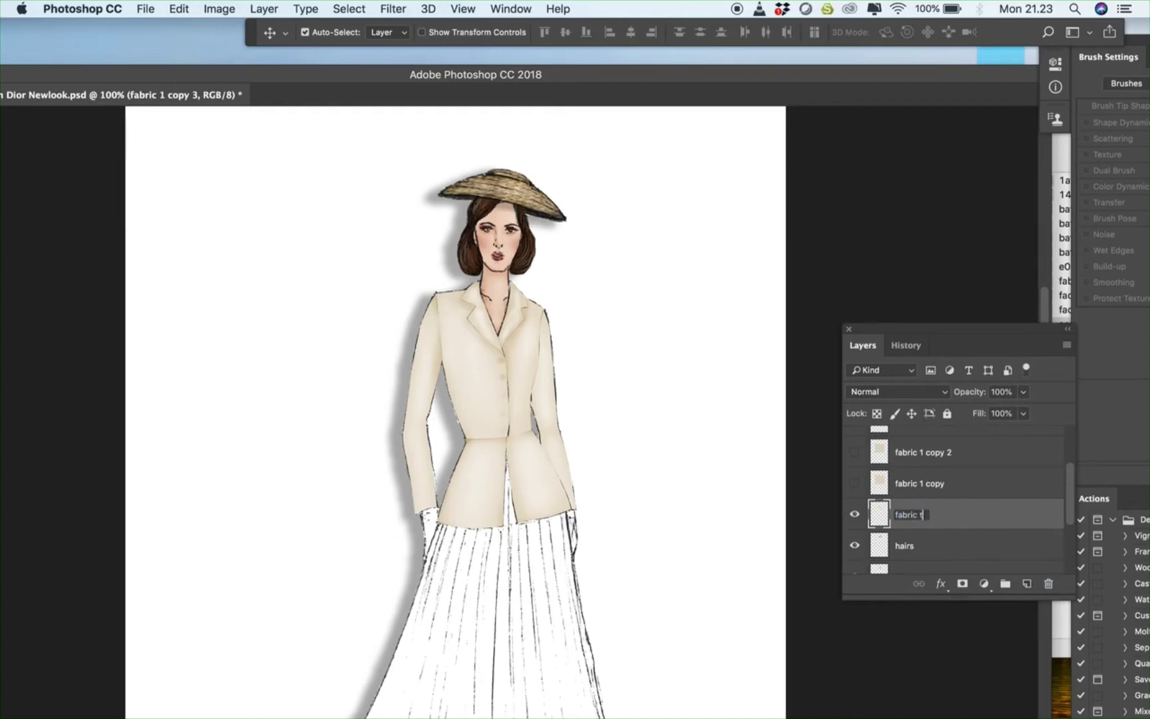
type("top")
key("Return")
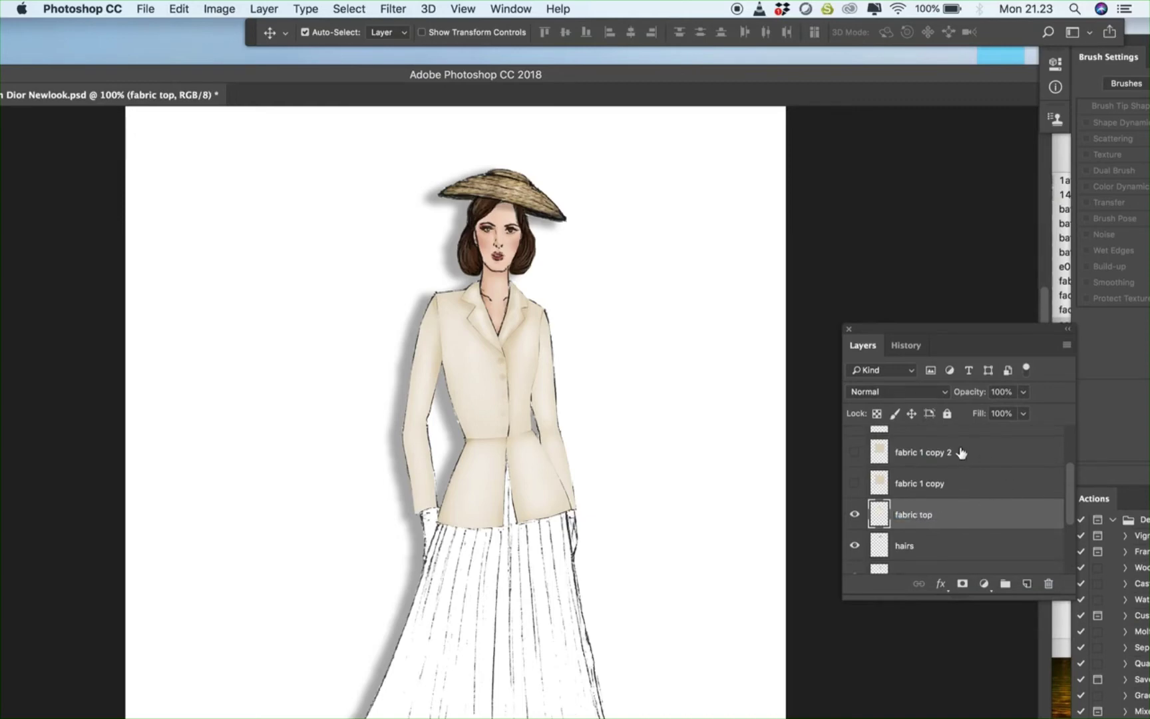
left_click(930, 396)
left_click(916, 441)
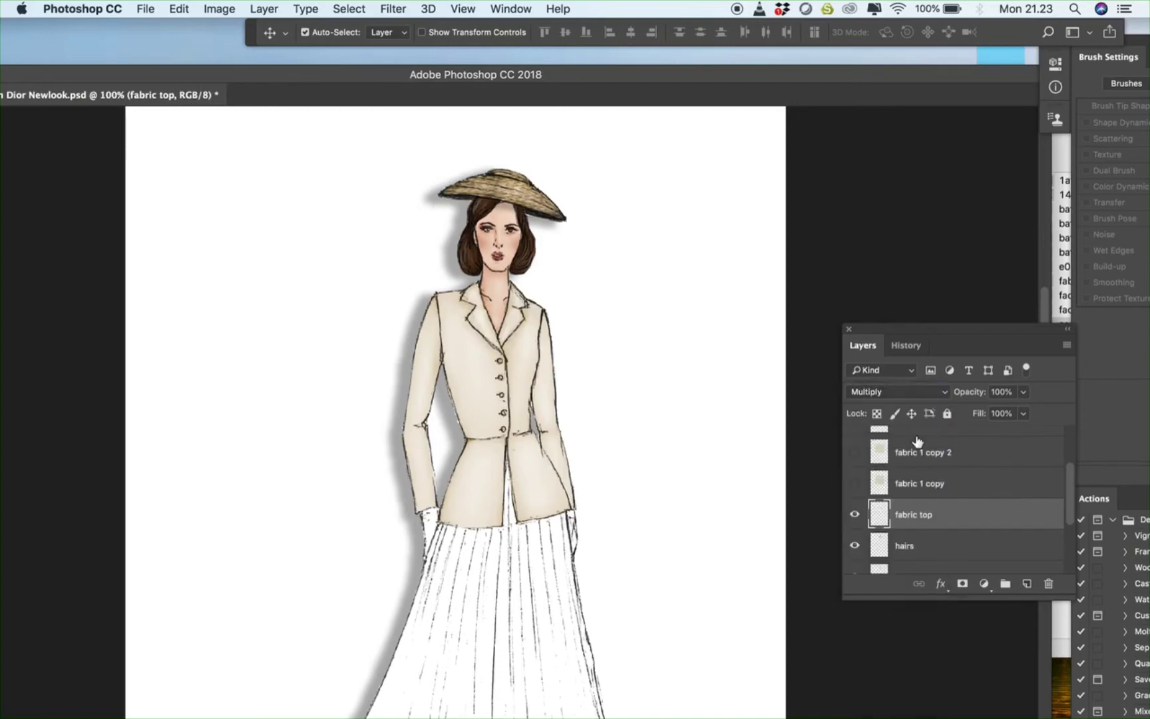
Place the scan0021 fabric scan from the Finder window into the illustration as a new layer above fabric top
scroll(671, 506, "down", 5)
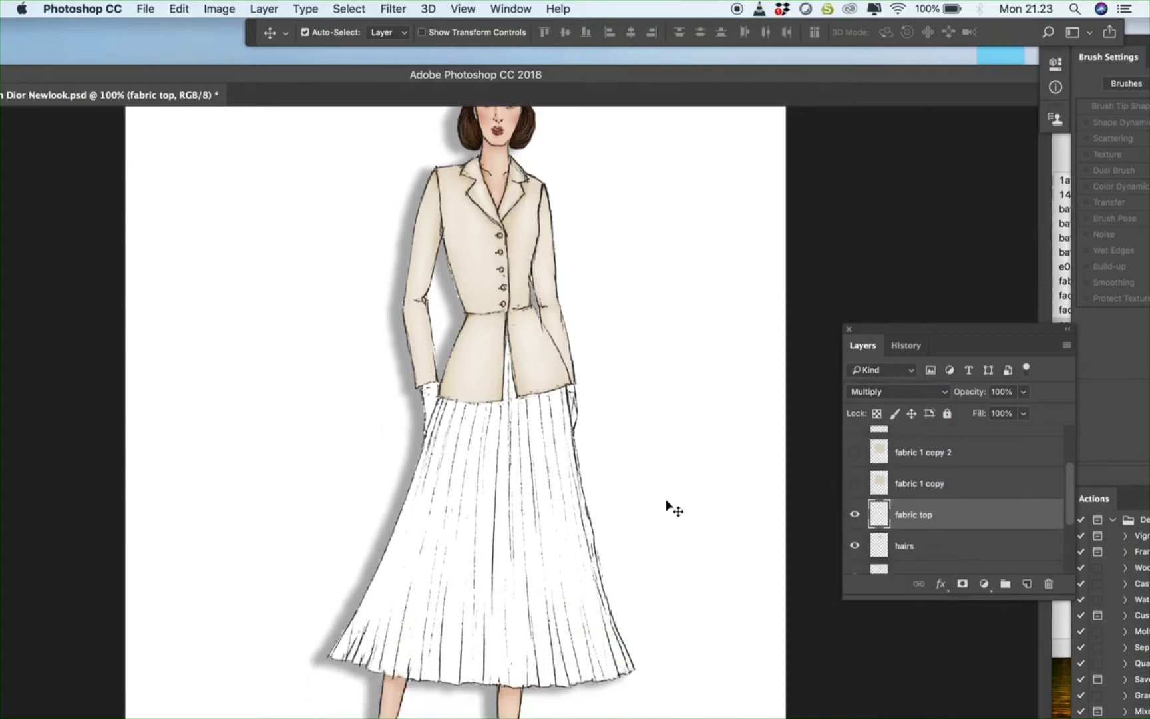
left_click_drag(943, 84, 847, 74)
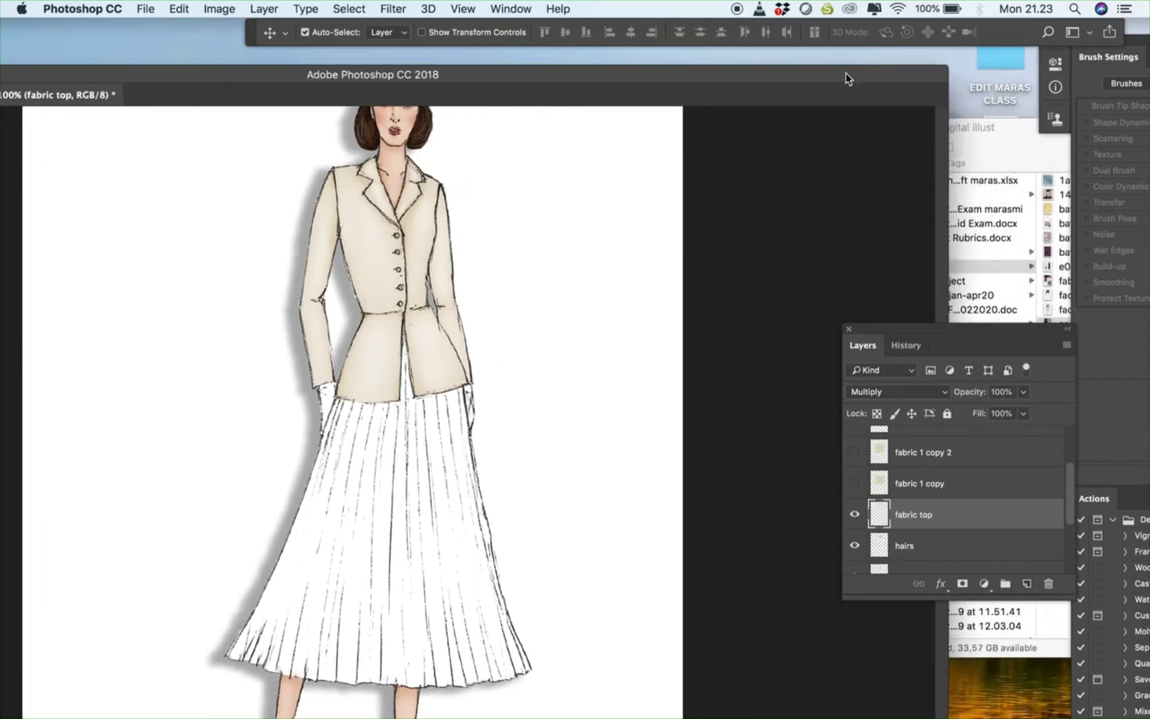
left_click(1055, 326)
left_click_drag(1076, 326, 314, 410)
key("Return")
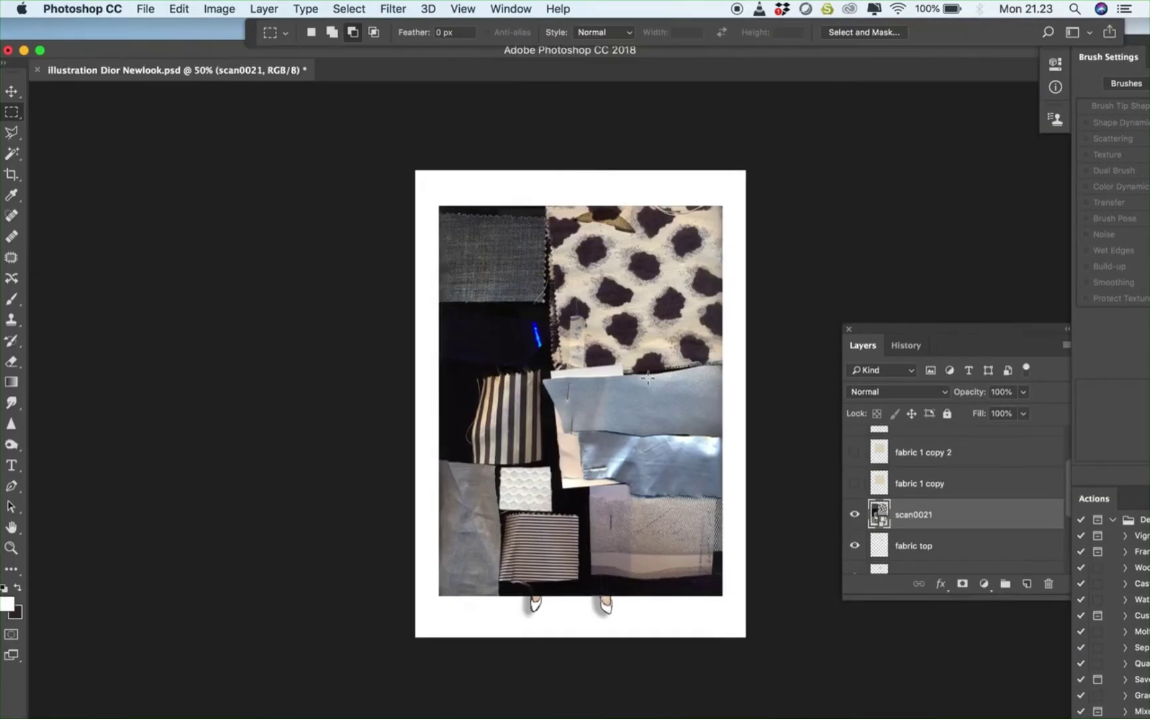
Select a rectangle inside the upper blue fabric swatch, invert the selection and try to delete the rest of the scan
left_click_drag(640, 385, 704, 418)
right_click(673, 404)
left_click(711, 432)
key("BackSpace")
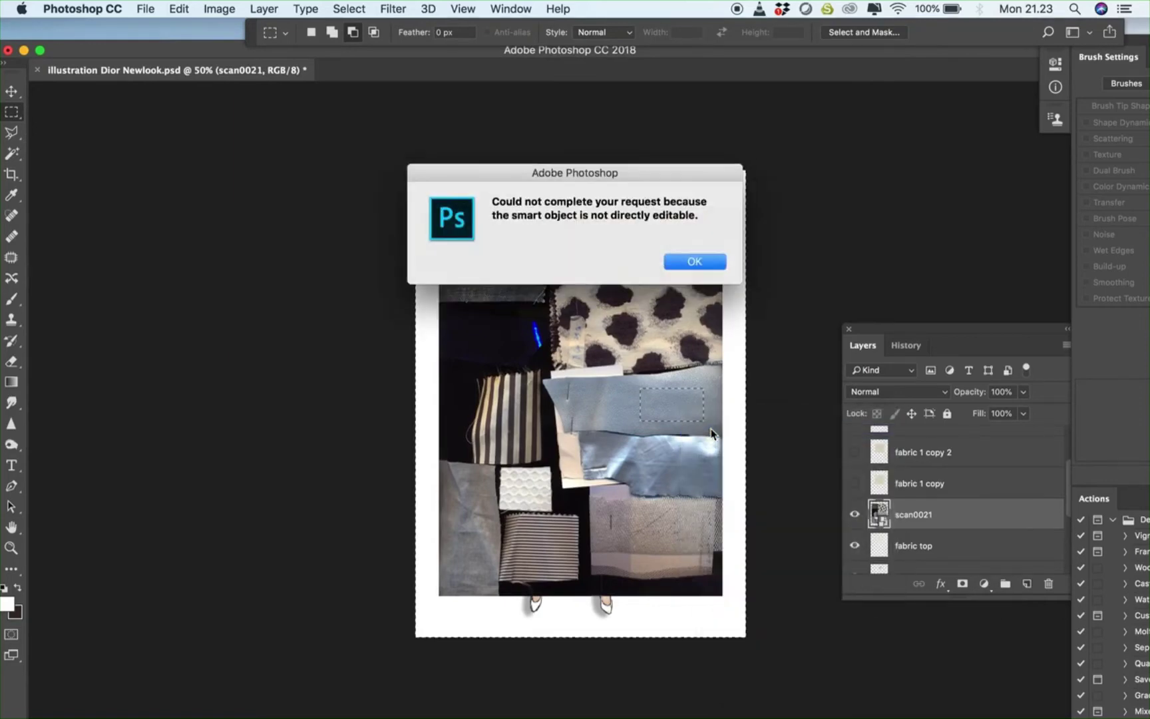
left_click(696, 264)
Rasterize the scan0021 layer, delete everything outside the blue swatch rectangle and clear the selection
right_click(923, 519)
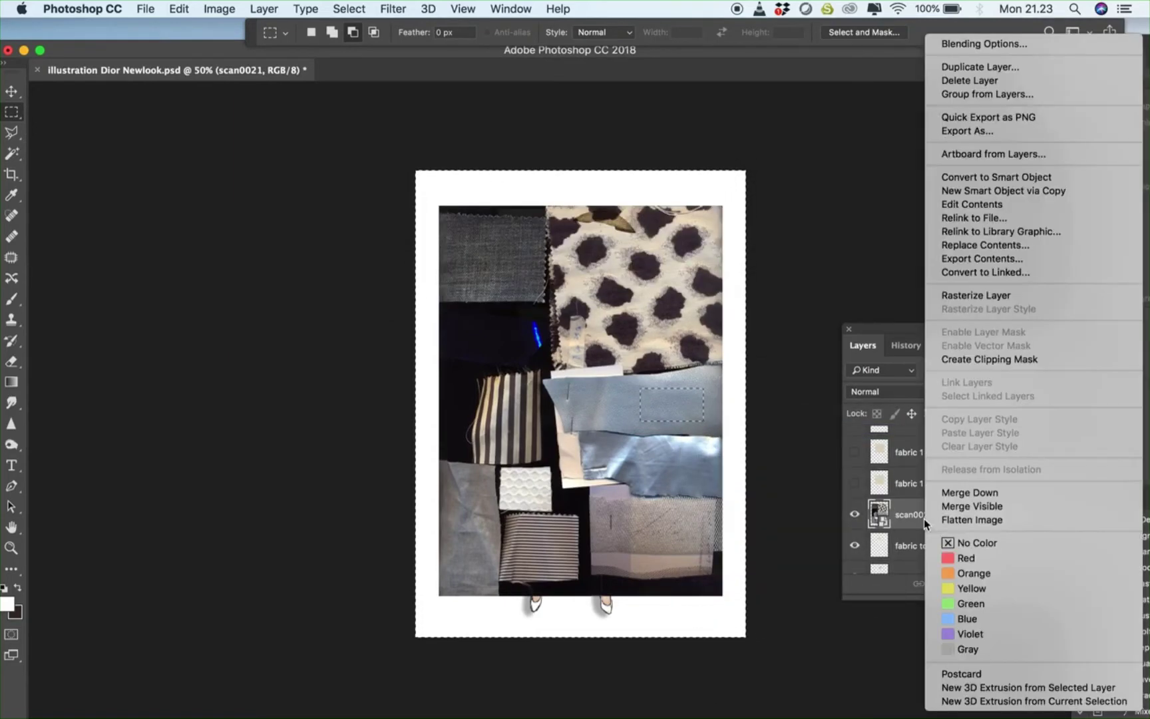
left_click(976, 295)
right_click(662, 327)
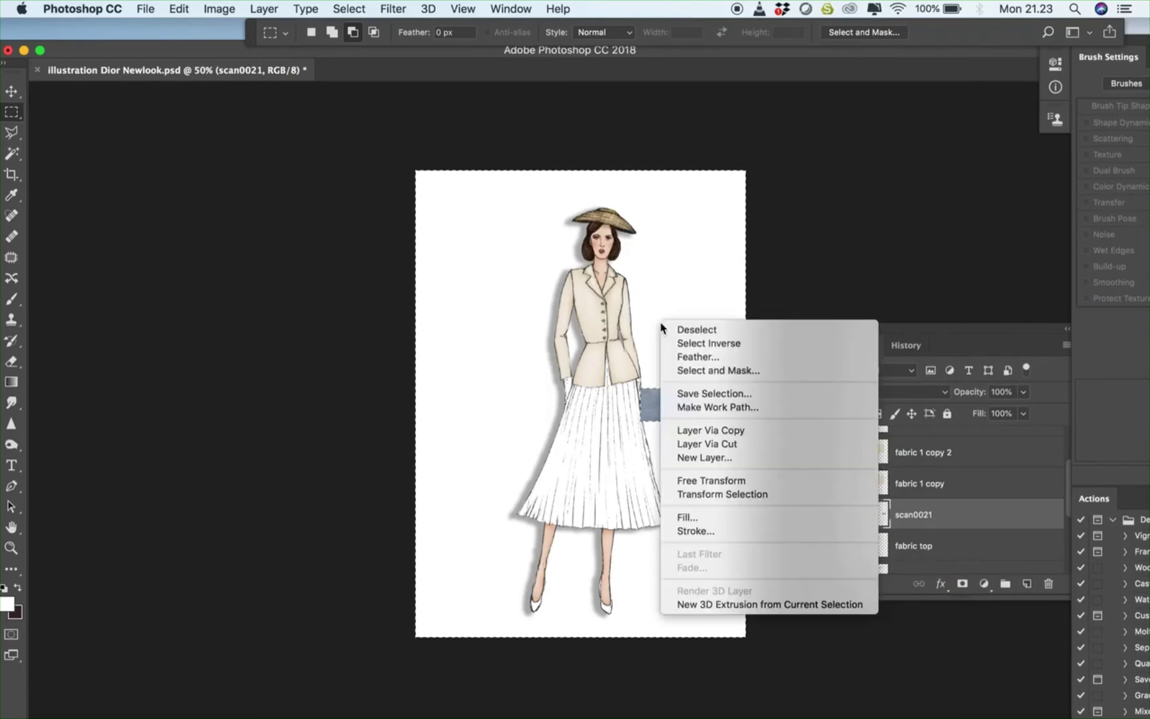
left_click(673, 330)
Move the blue swatch about 11 cm left, beside the figure, and place a duplicate of it directly above
key("v")
left_click_drag(681, 411, 509, 388)
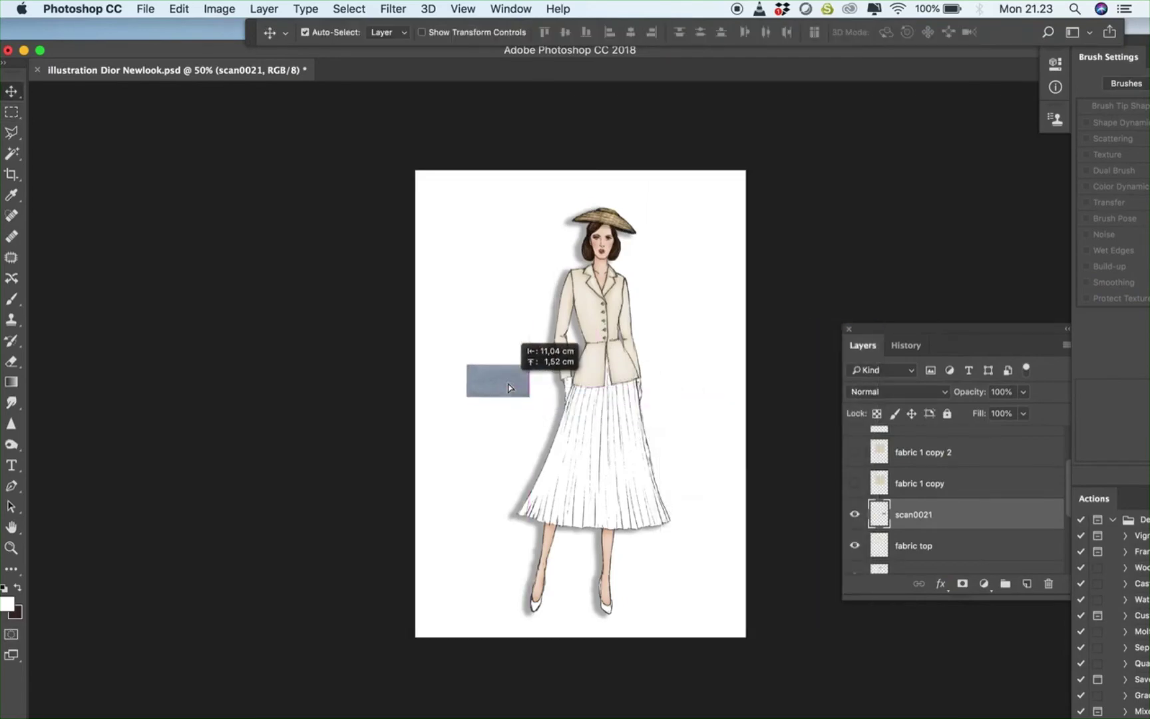
key("super+1")
left_click_drag(429, 360, 433, 308)
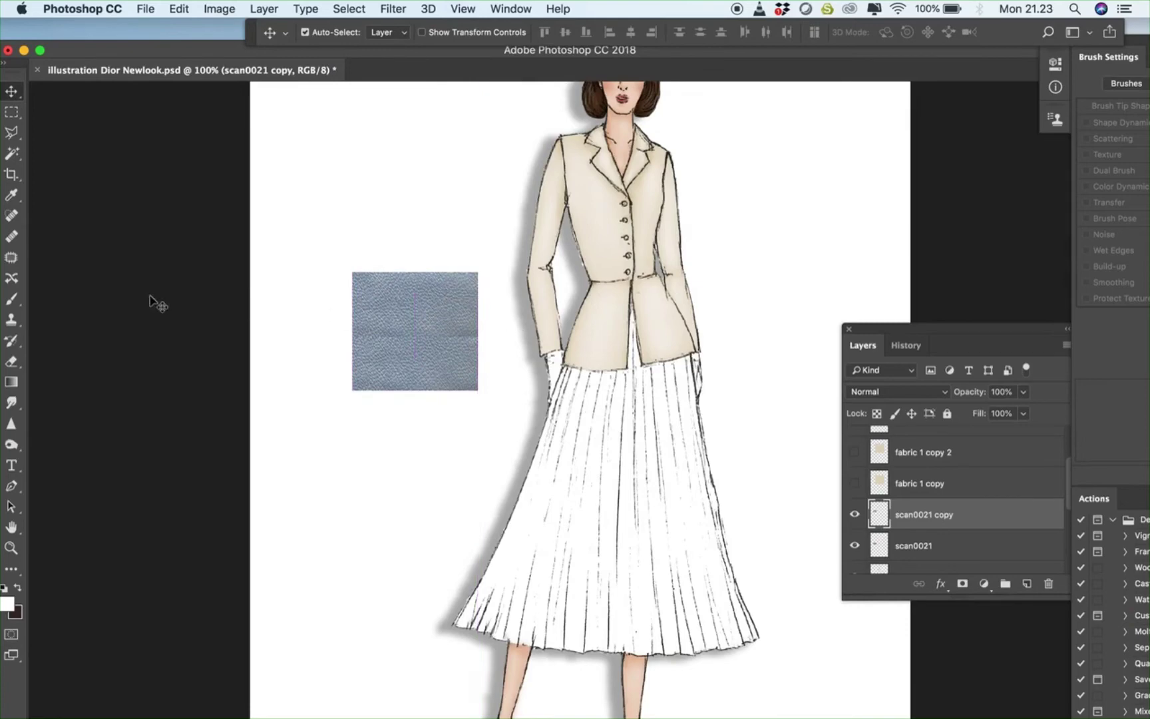
Lower the upper blue swatch copy to overlap the original and soften the seam with the Eraser at 56% opacity
left_click(11, 361)
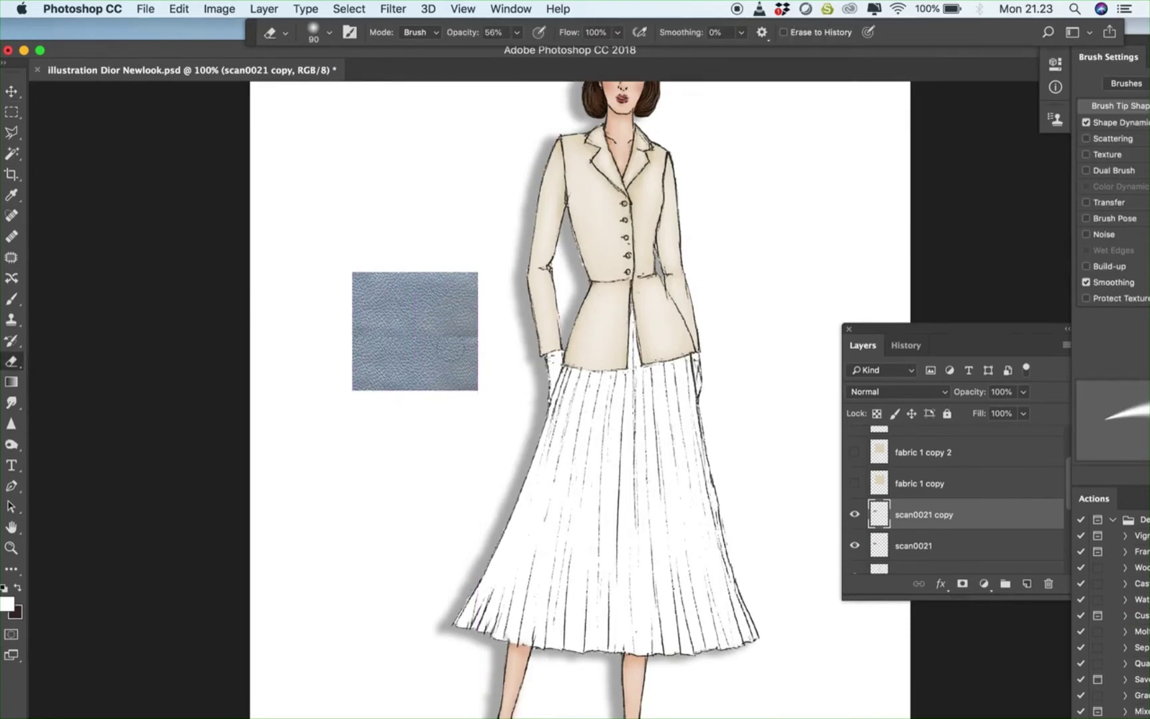
key("super+z")
key("v")
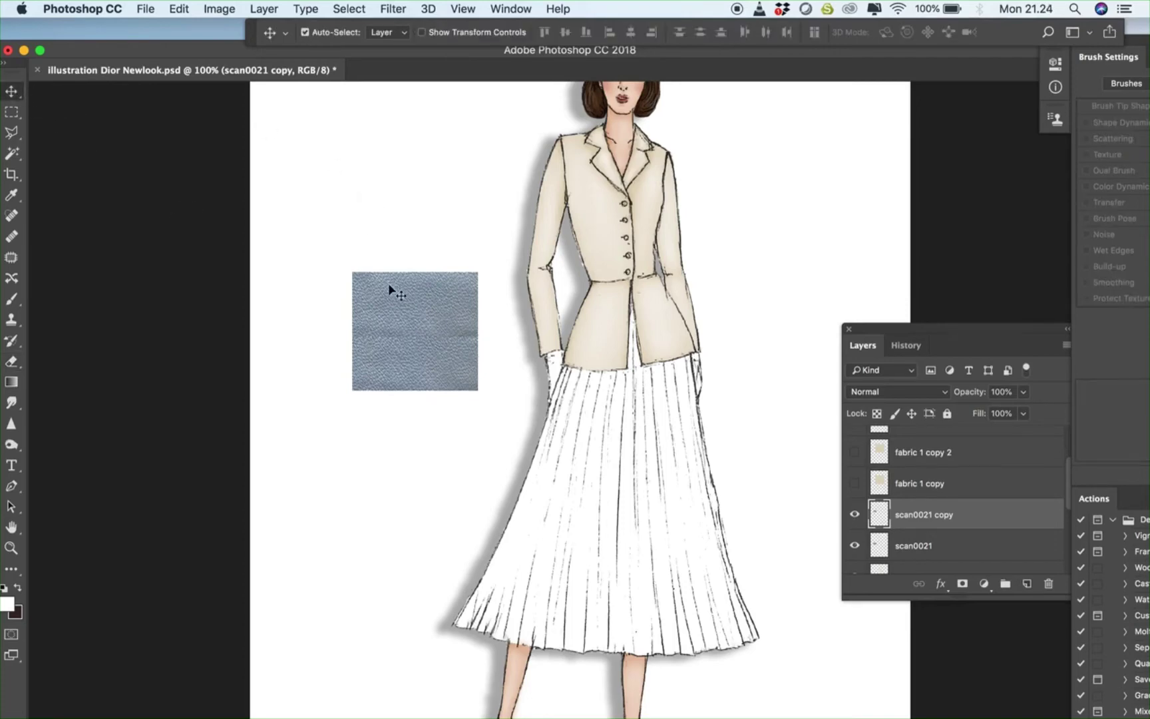
left_click_drag(388, 287, 389, 299)
left_click(11, 361)
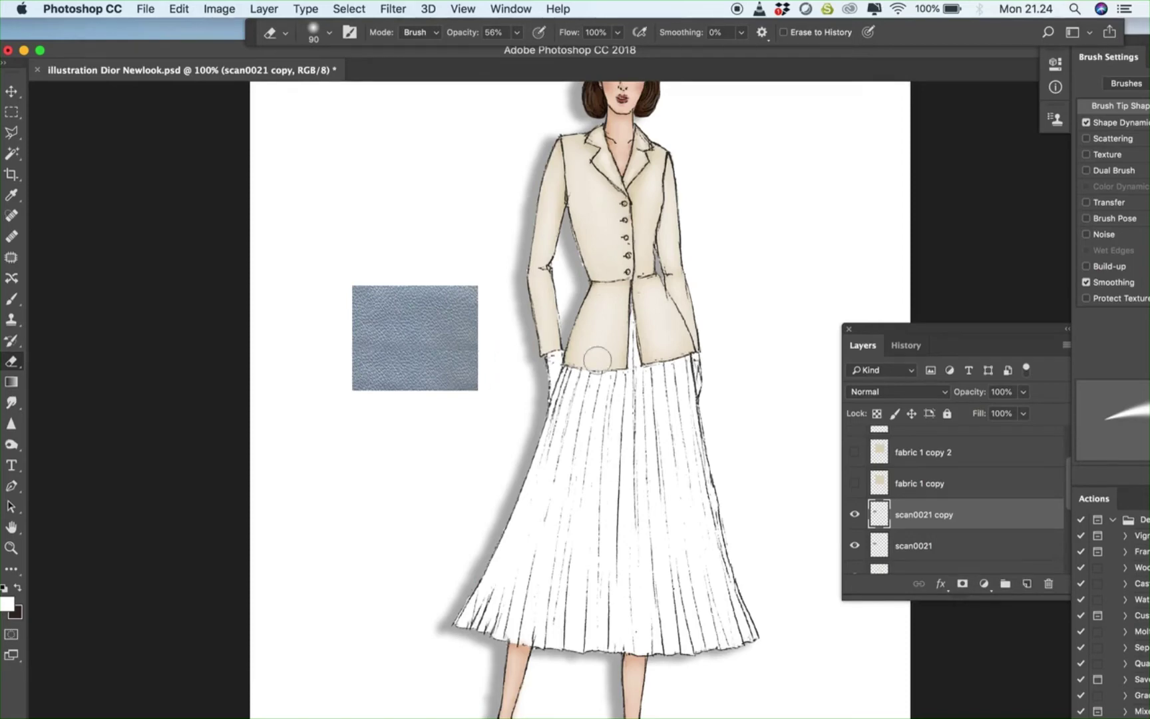
Merge the scan0021 copy and scan0021 layers into one fabric layer
left_click(920, 545, "shift")
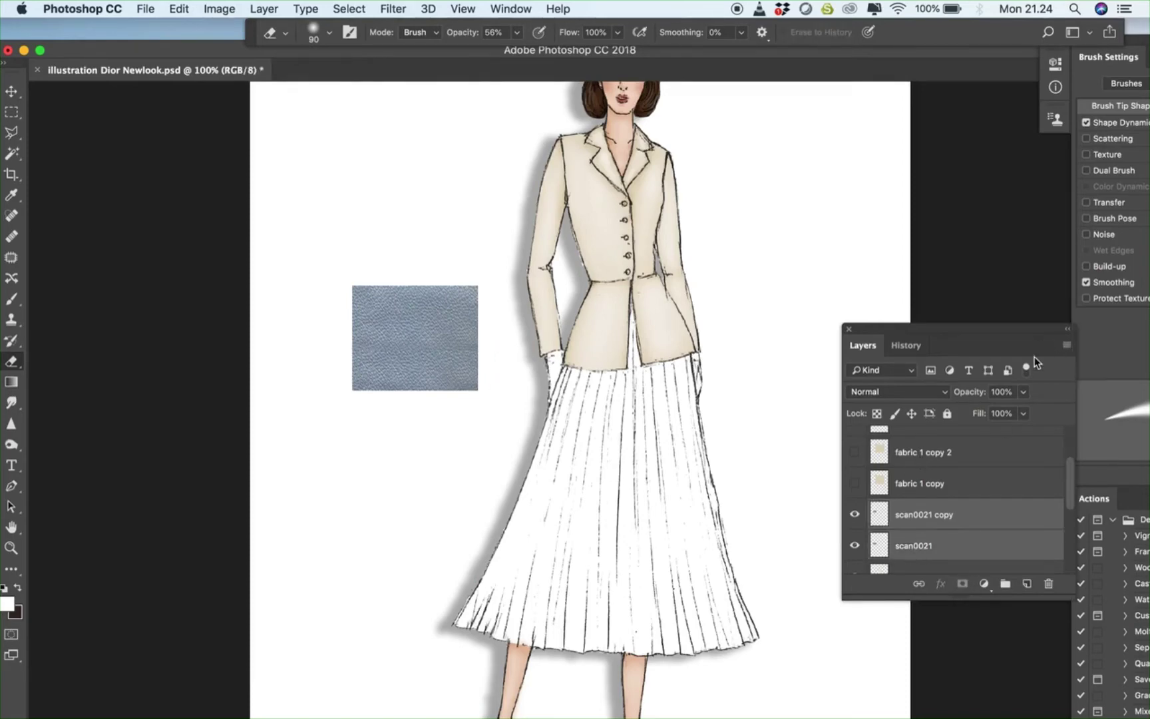
left_click(1067, 346)
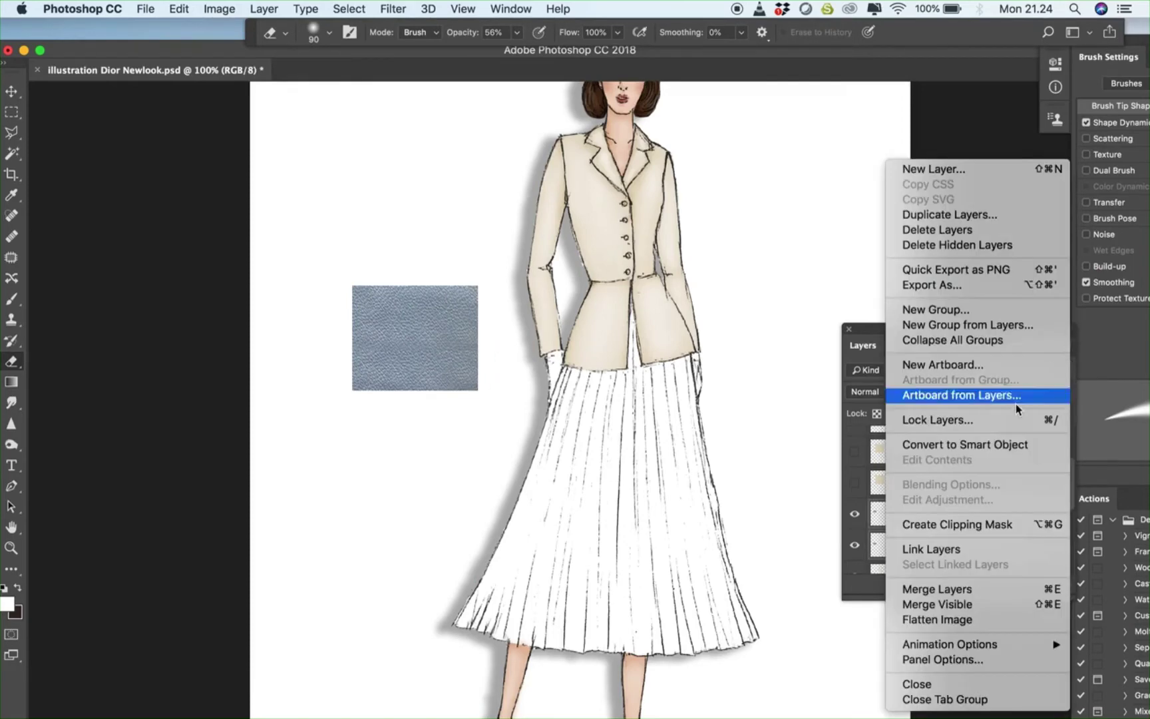
left_click(964, 589)
Place an overlapping duplicate of the merged swatch below it, erase the seam and merge the pieces into one taller swatch
key("v")
left_click_drag(418, 347, 440, 406)
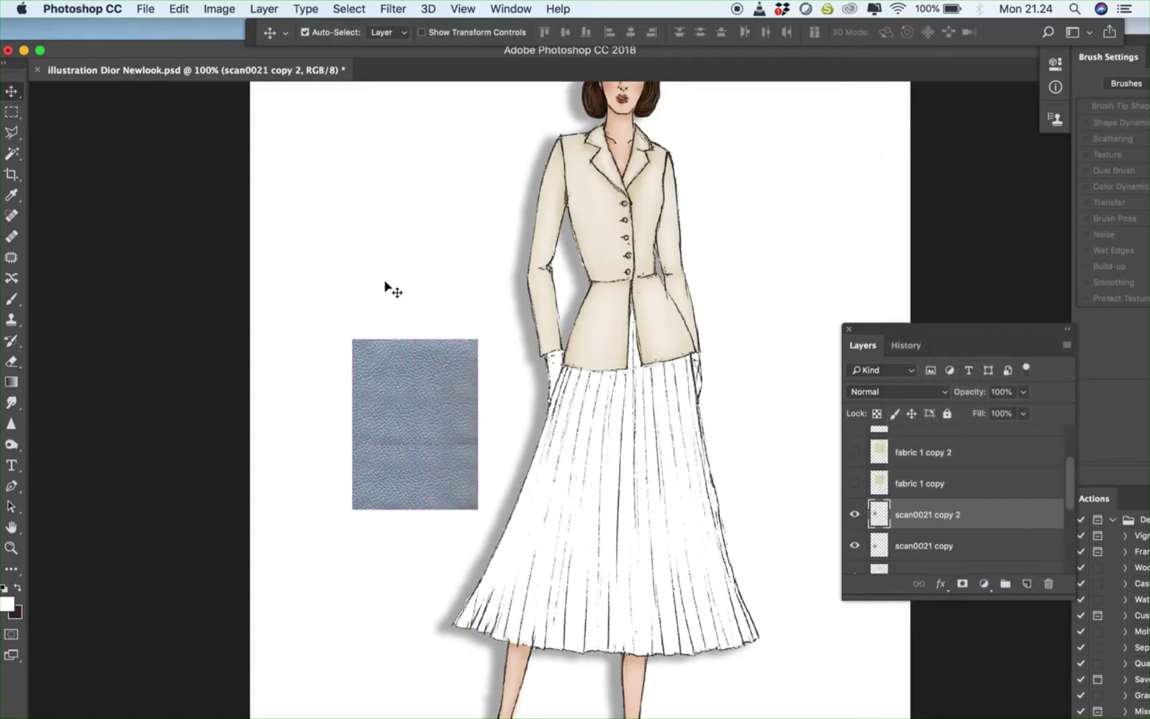
key("e")
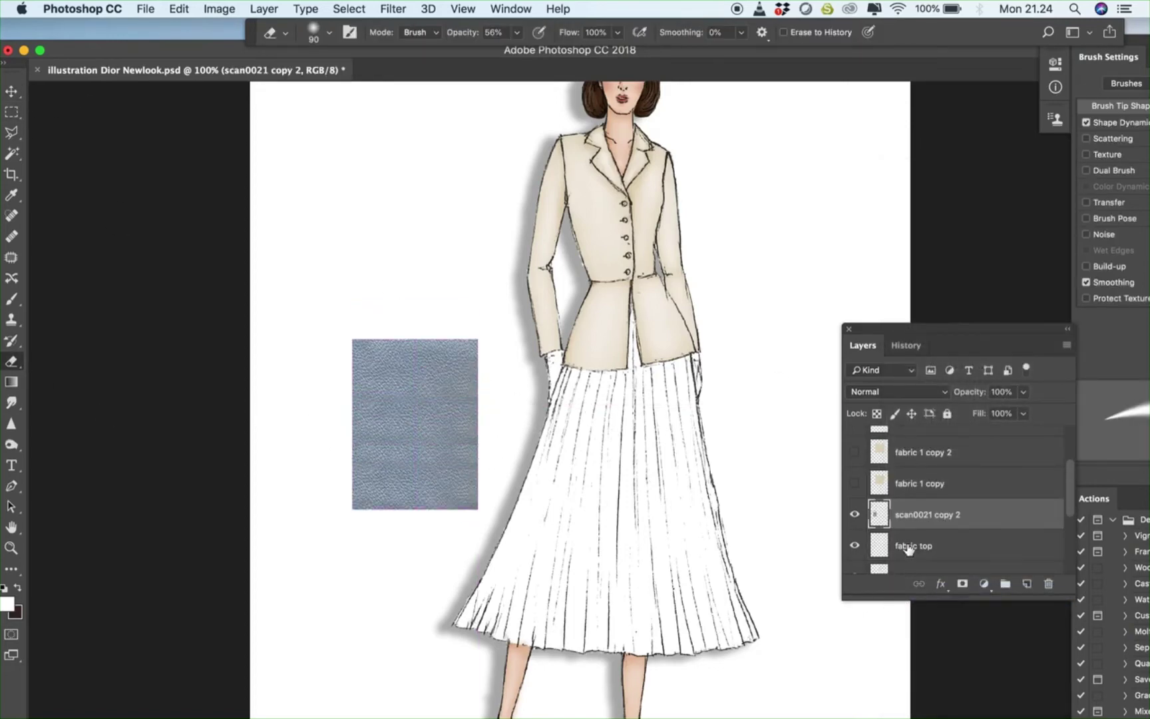
Darken the blue swatch with a Hue/Saturation adjustment, setting Lightness to -51
left_click(12, 91)
left_click(223, 10)
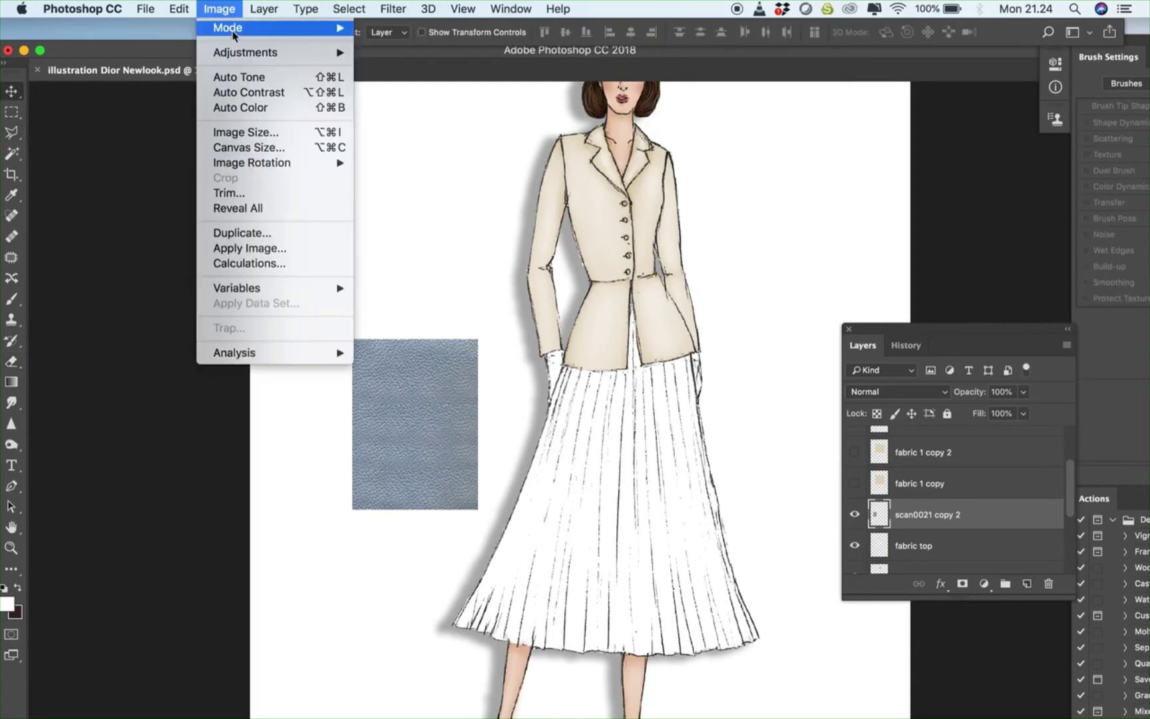
mouse_move(243, 53)
left_click(424, 139)
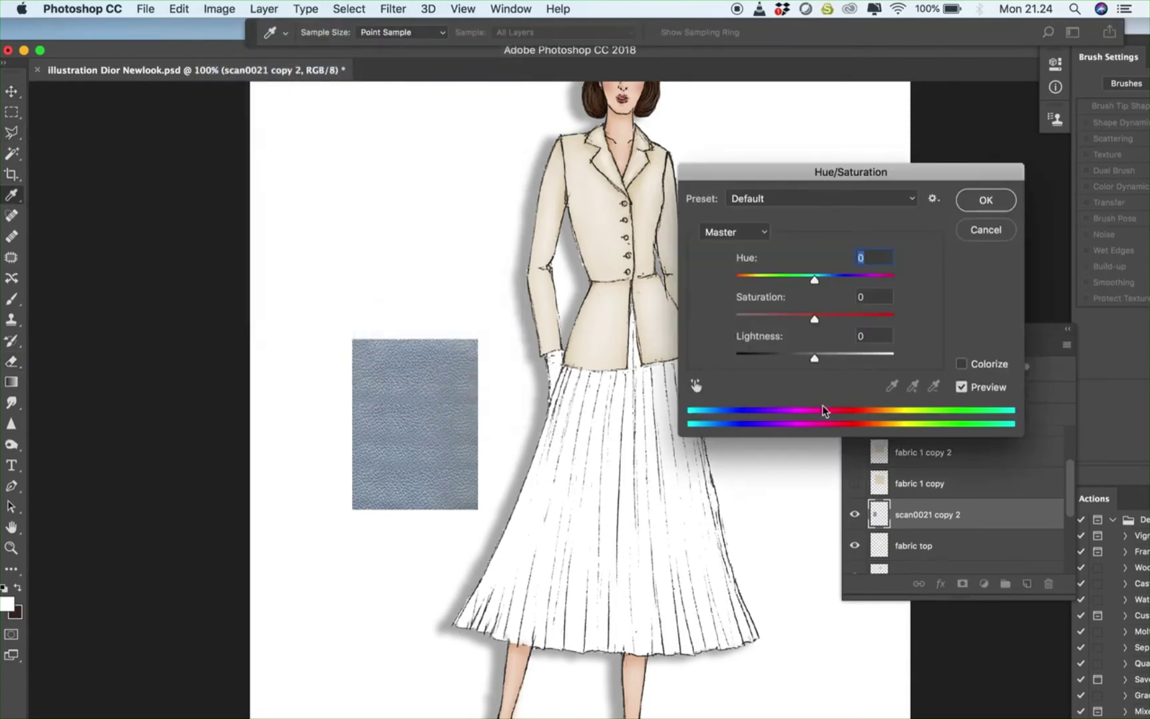
left_click_drag(814, 362, 774, 360)
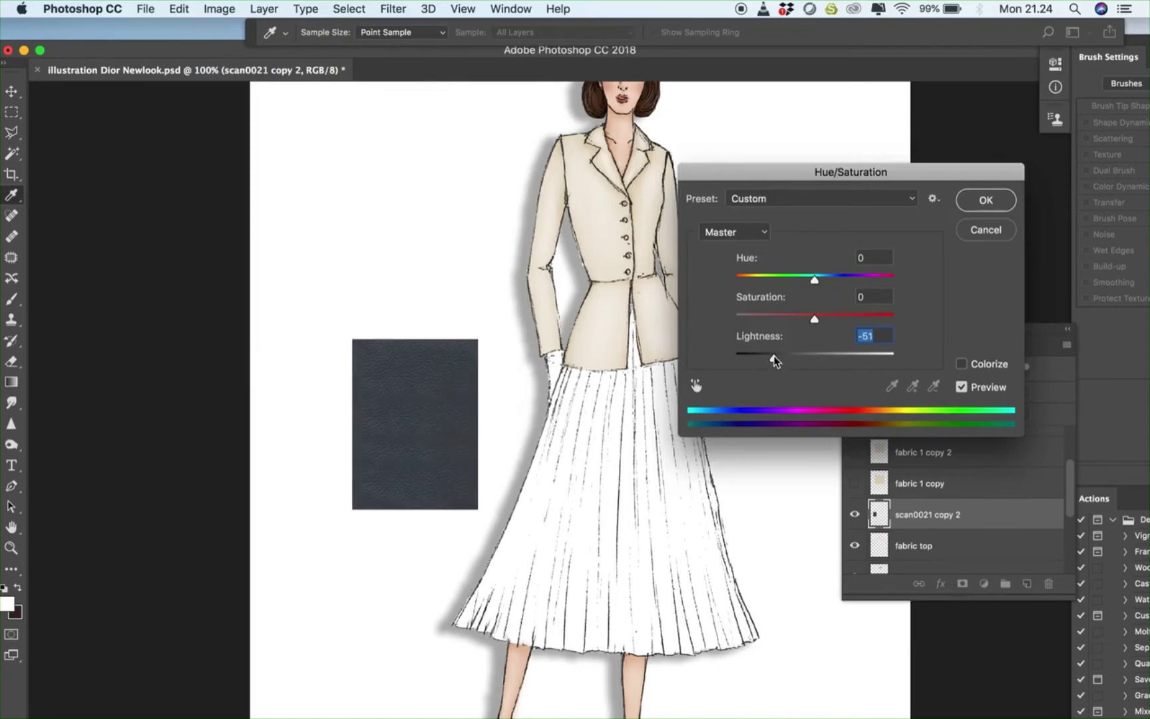
left_click(1010, 201)
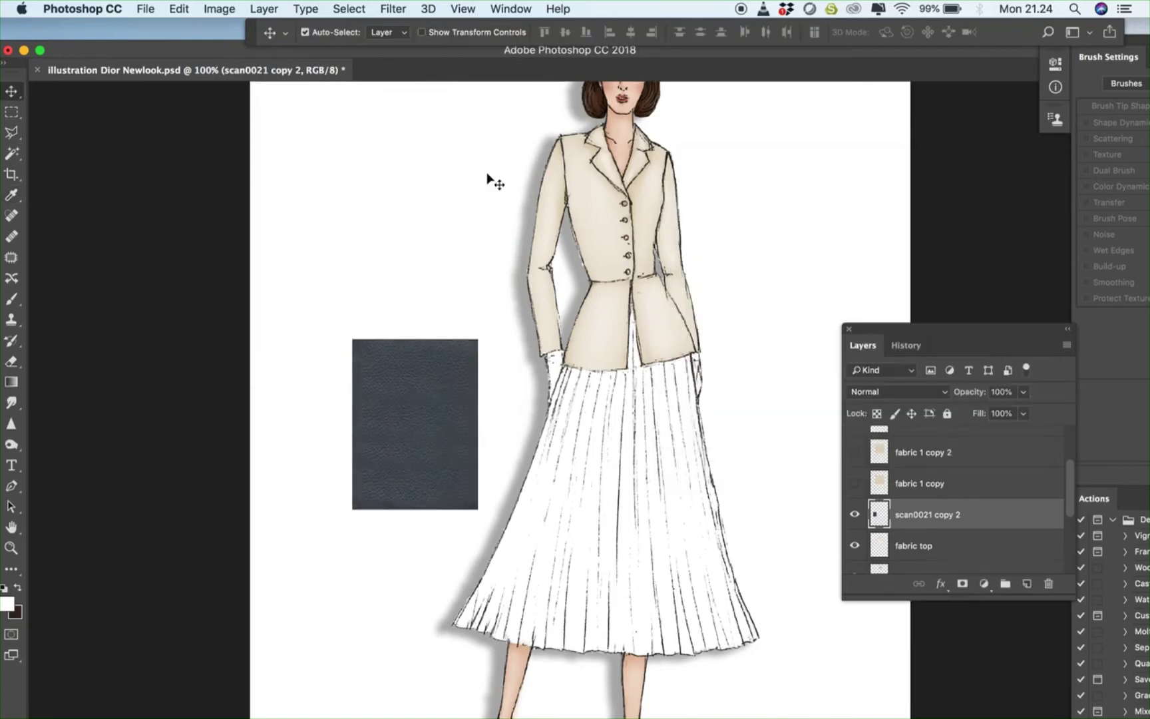
Apply a Brightness/Contrast adjustment to the dark swatch with Brightness -44 and Contrast 74
left_click(219, 9)
mouse_move(320, 52)
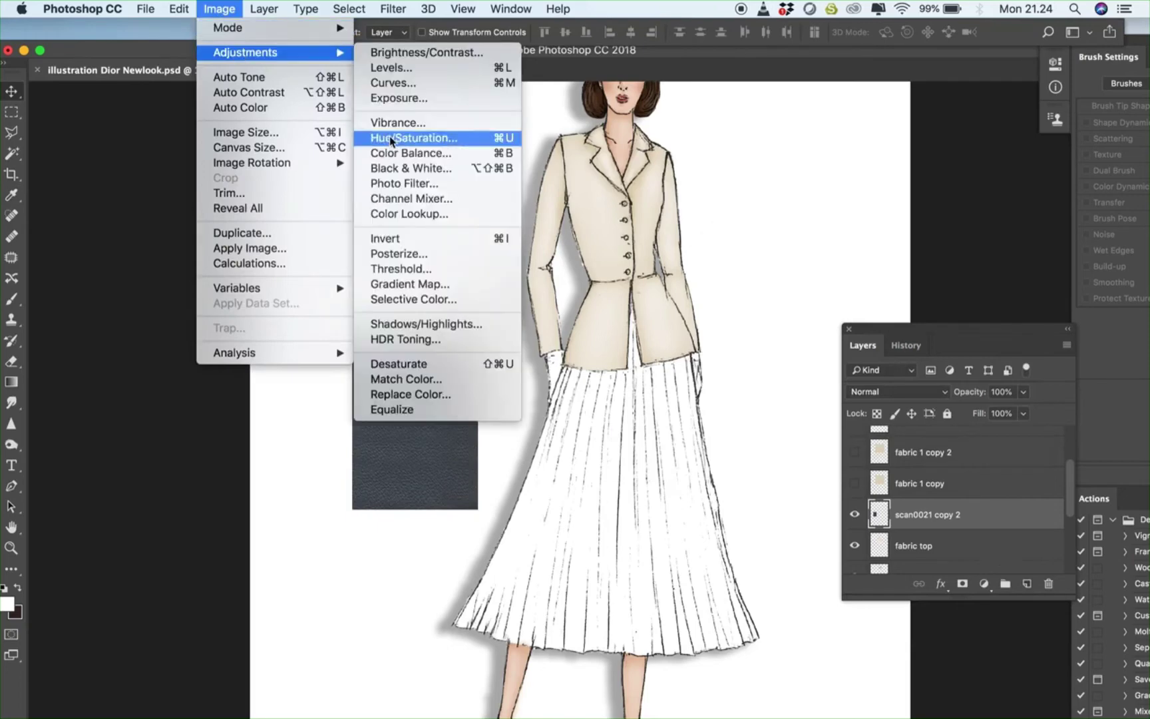
left_click(390, 53)
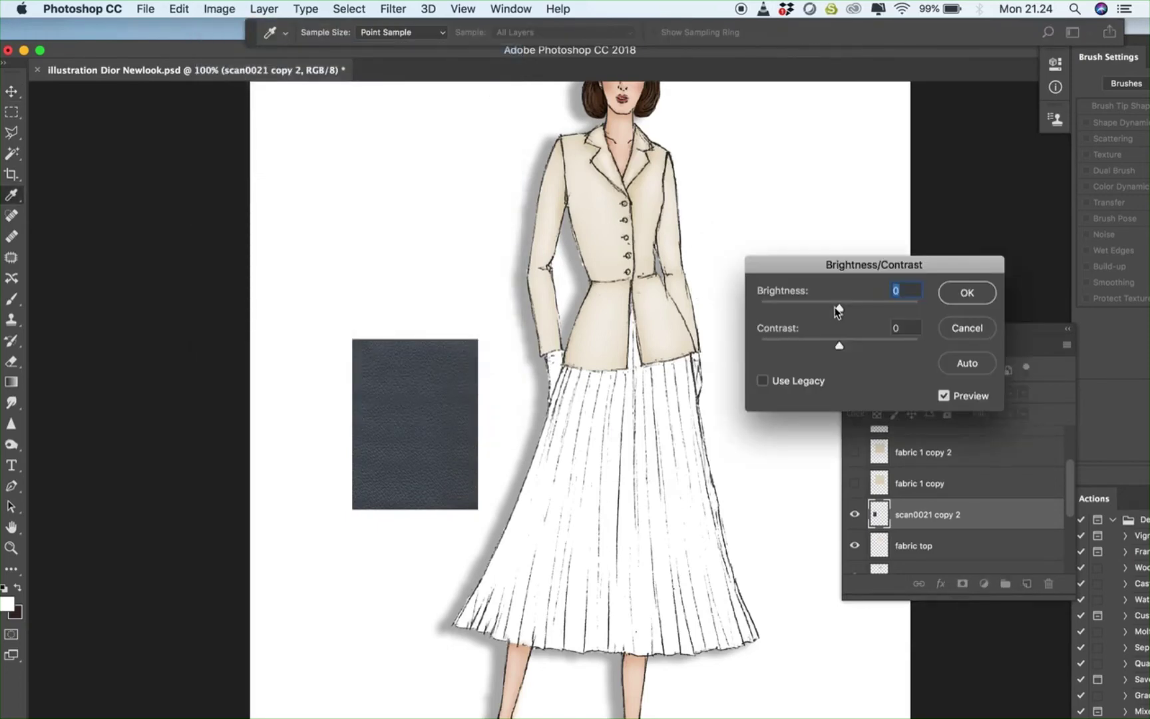
left_click_drag(839, 346, 883, 346)
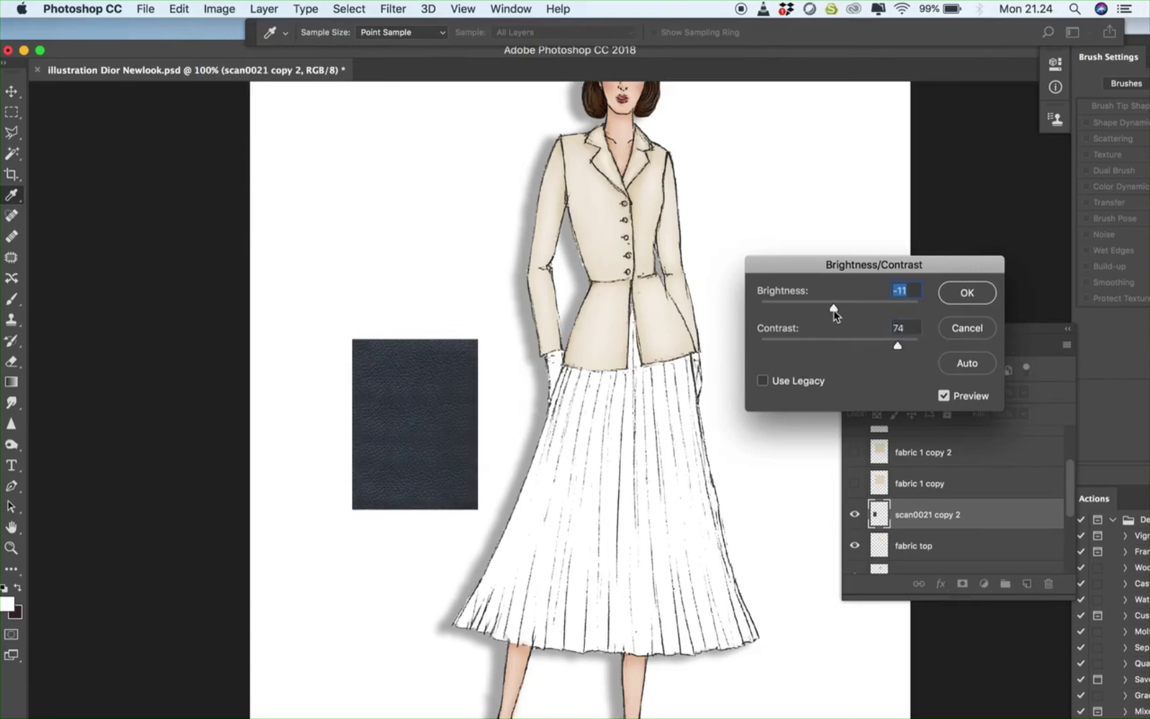
left_click_drag(833, 308, 816, 308)
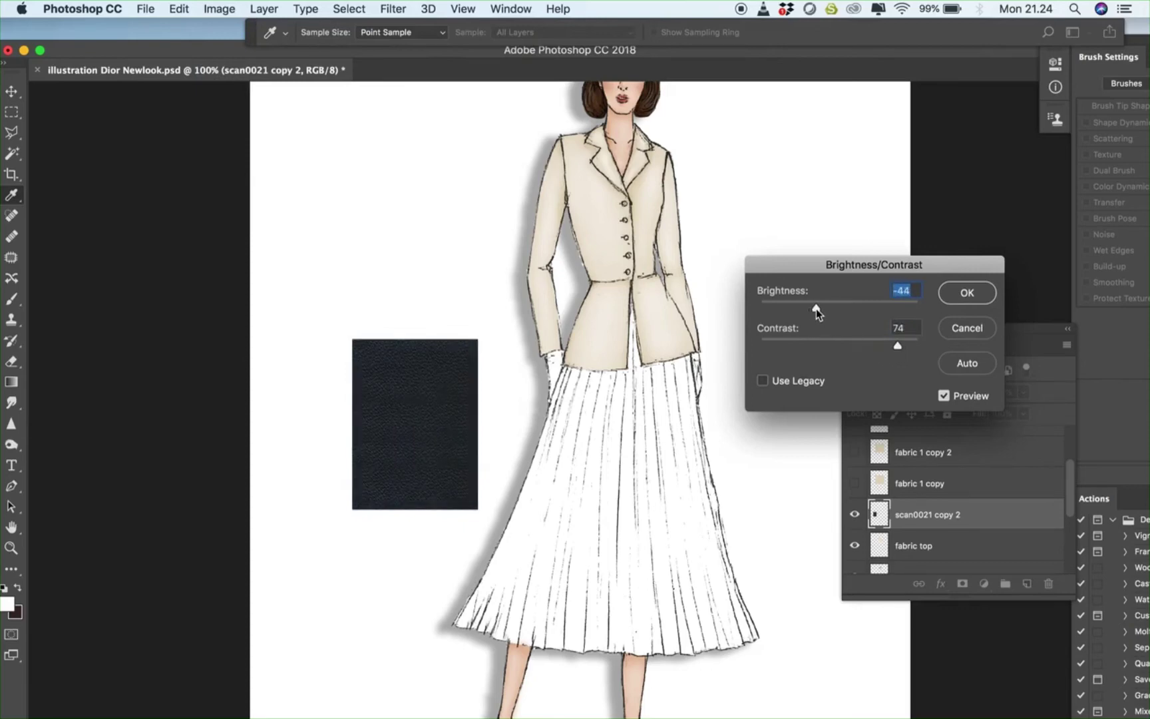
left_click(967, 293)
Even out the dark swatch with the Burn tool at Midtones, 15% exposure, and scale it down to about half size
key("v")
key("super+plus")
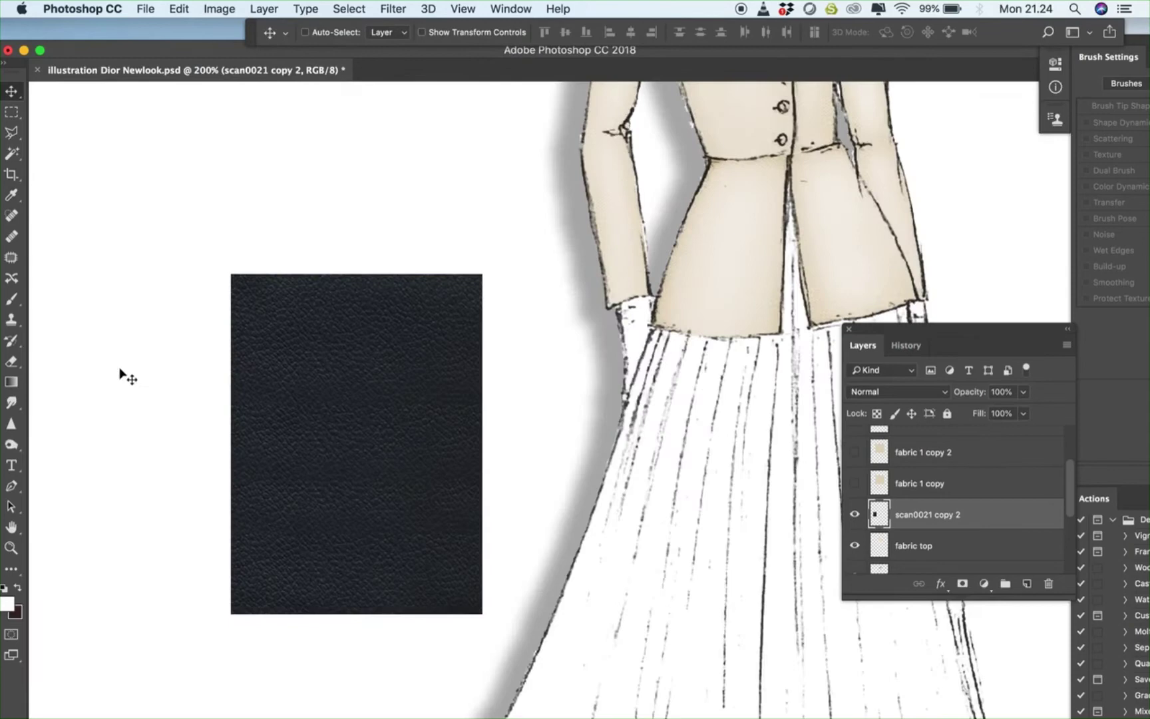
left_click(12, 445)
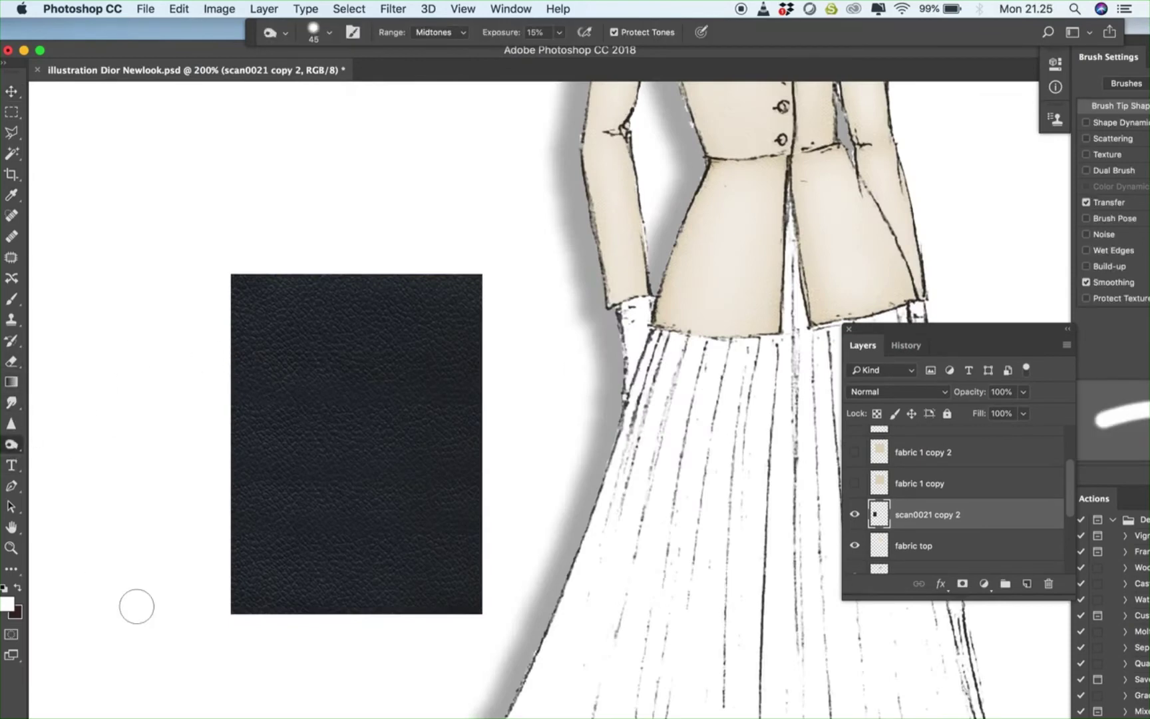
key("v")
key("super+minus")
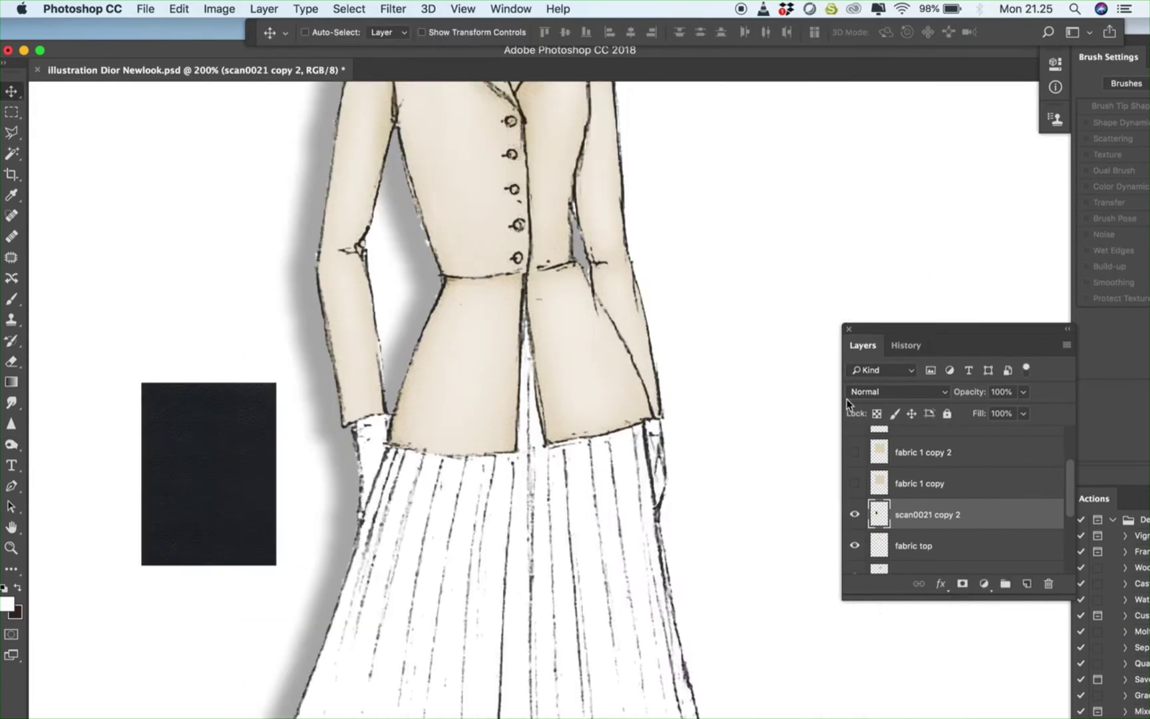
Duplicate the dark swatch, hide the original, place the copy over the left glove and set its blending to Multiply
key("super+j")
left_click(854, 545)
left_click_drag(209, 474, 386, 473)
left_click(897, 392)
left_click(879, 436)
key("super+plus")
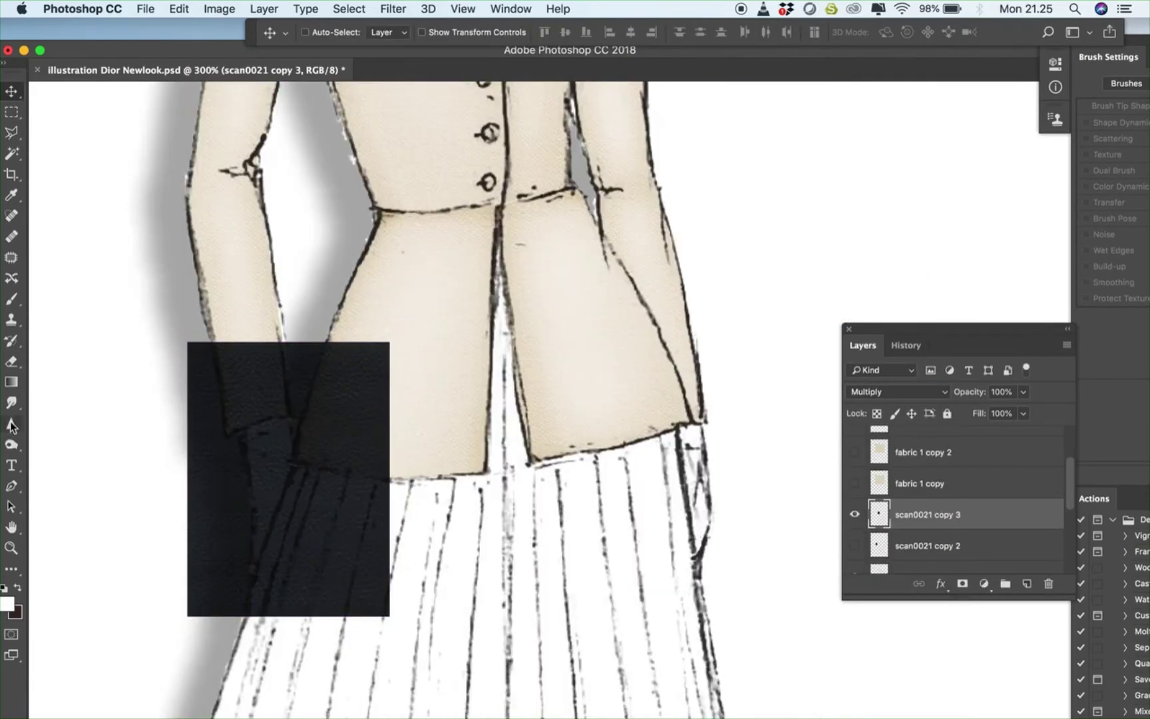
Trace a closed Pen path around the left glove, from the sleeve cuff to its tip at the skirt edge
left_click(13, 487)
left_click(292, 417)
left_click_drag(246, 429, 246, 447)
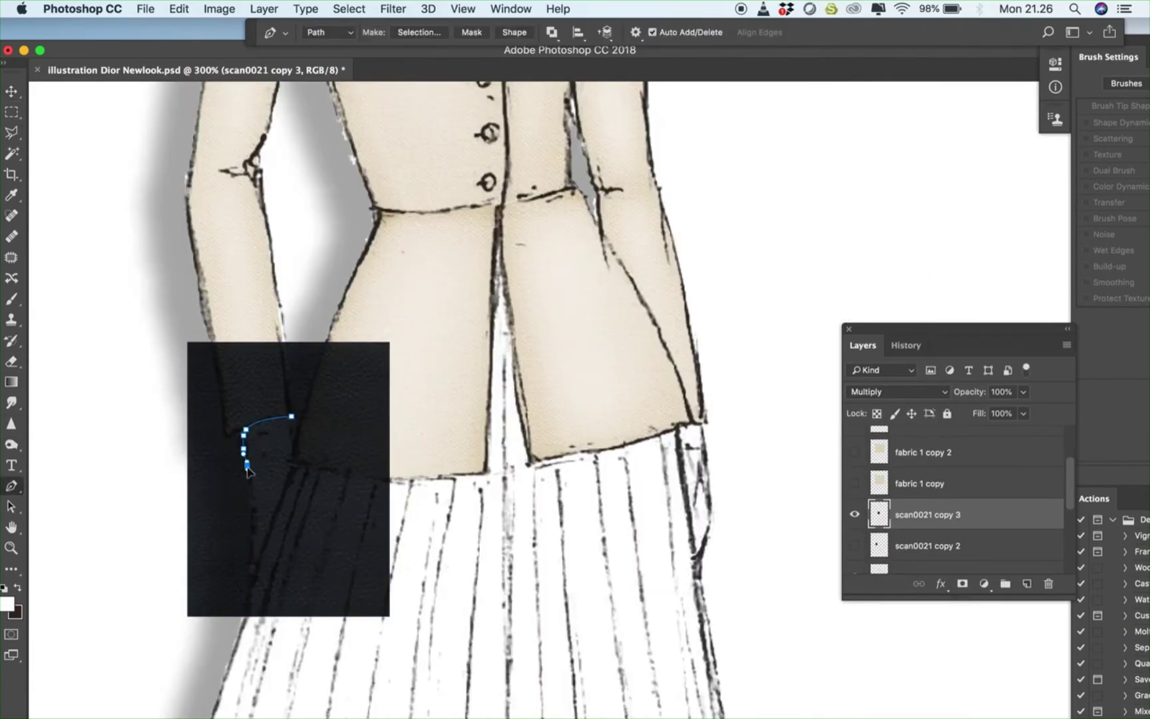
left_click(251, 492)
left_click(254, 513)
left_click(252, 533)
left_click(250, 558)
left_click(250, 576)
left_click(254, 581)
left_click_drag(279, 503, 284, 489)
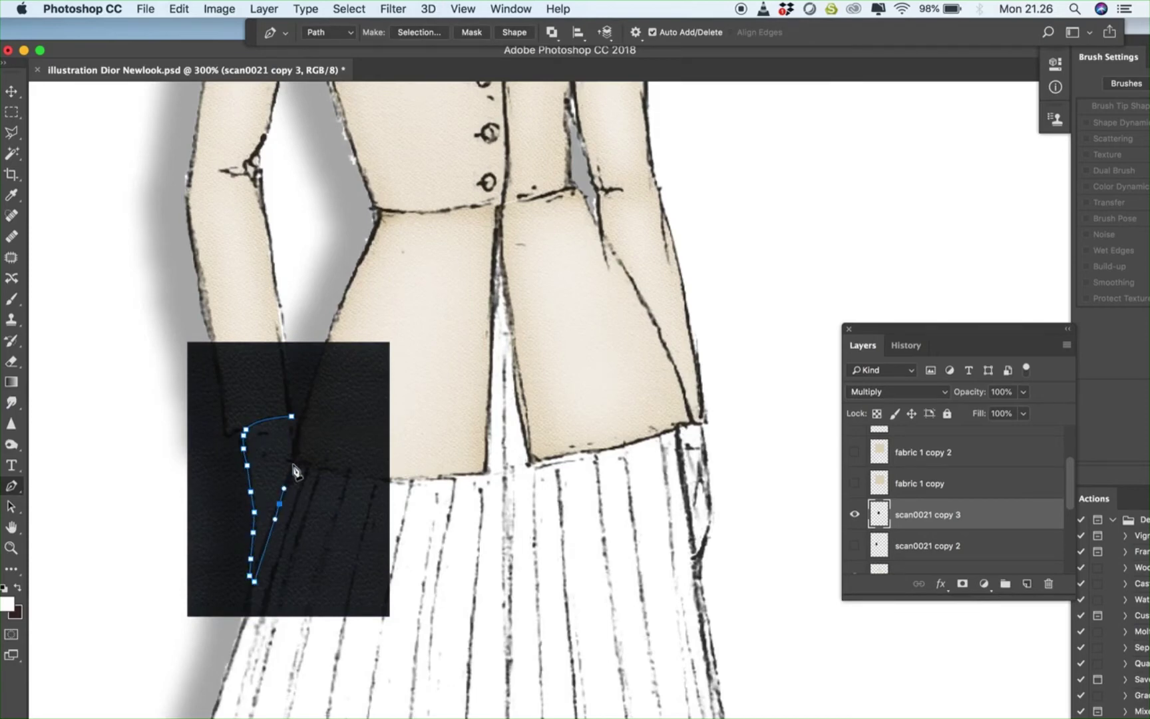
left_click(292, 417)
Turn the left glove path into a selection, delete the swatch outside it and clear the selection
right_click(354, 403)
left_click(373, 466)
left_click(662, 272)
key("m")
right_click(327, 197)
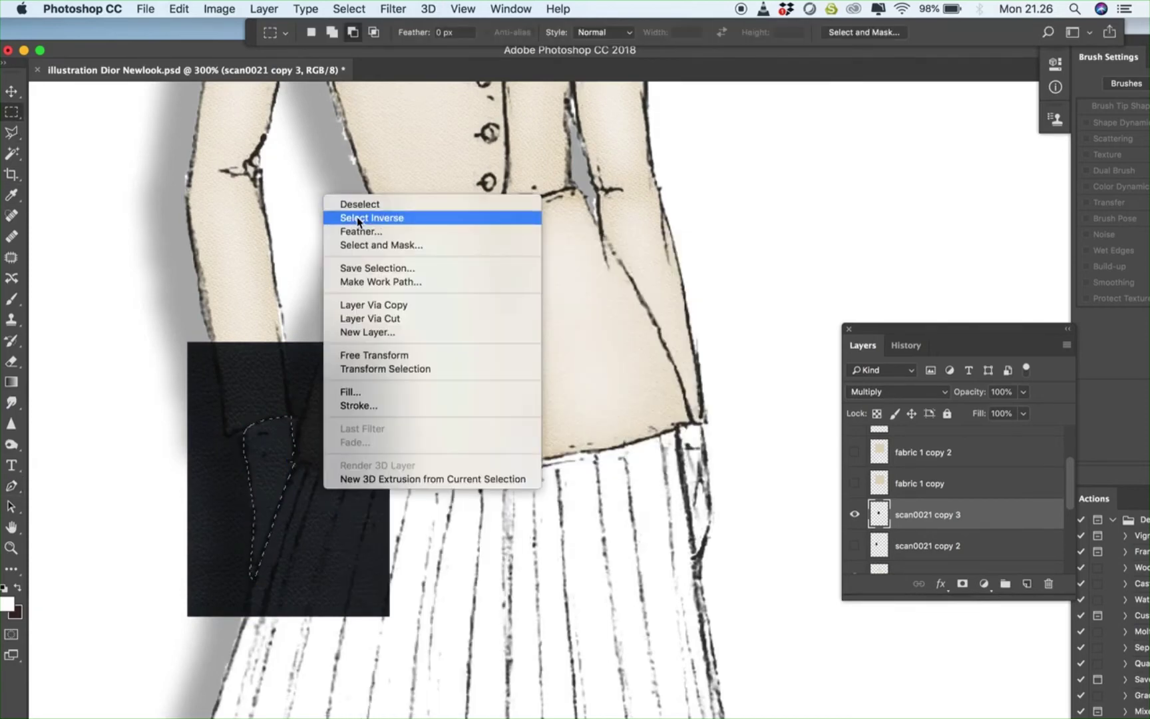
left_click(358, 217)
key("BackSpace")
right_click(375, 226)
left_click(400, 235)
Warp the left glove's fabric piece so its upper corners and outer edge fill the glove outline
scroll(289, 489, "down", 1)
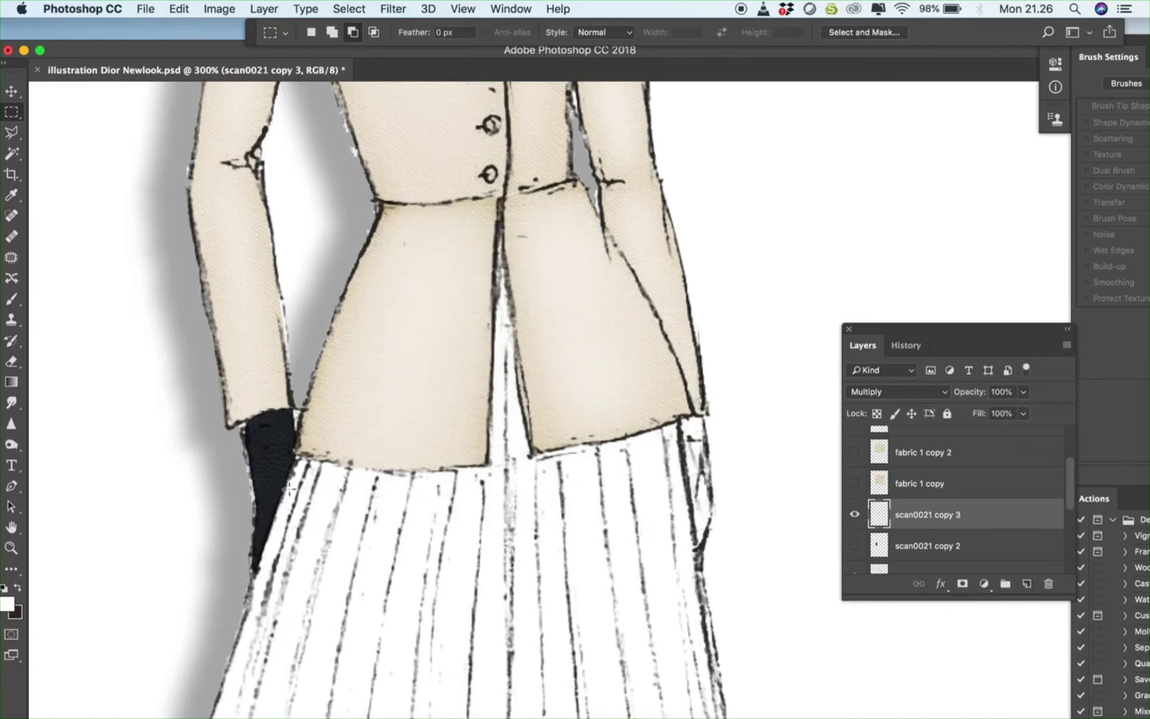
key("super+t")
right_click(273, 453)
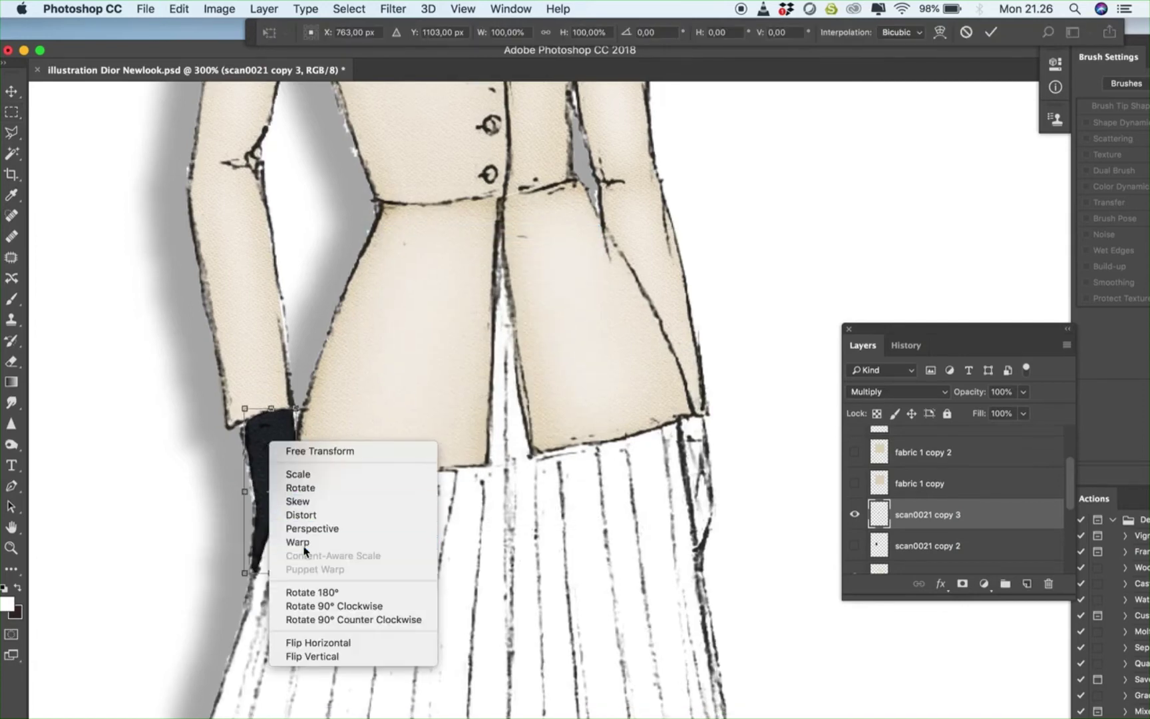
left_click(293, 542)
left_click_drag(245, 407, 237, 408)
left_click_drag(244, 518, 229, 525)
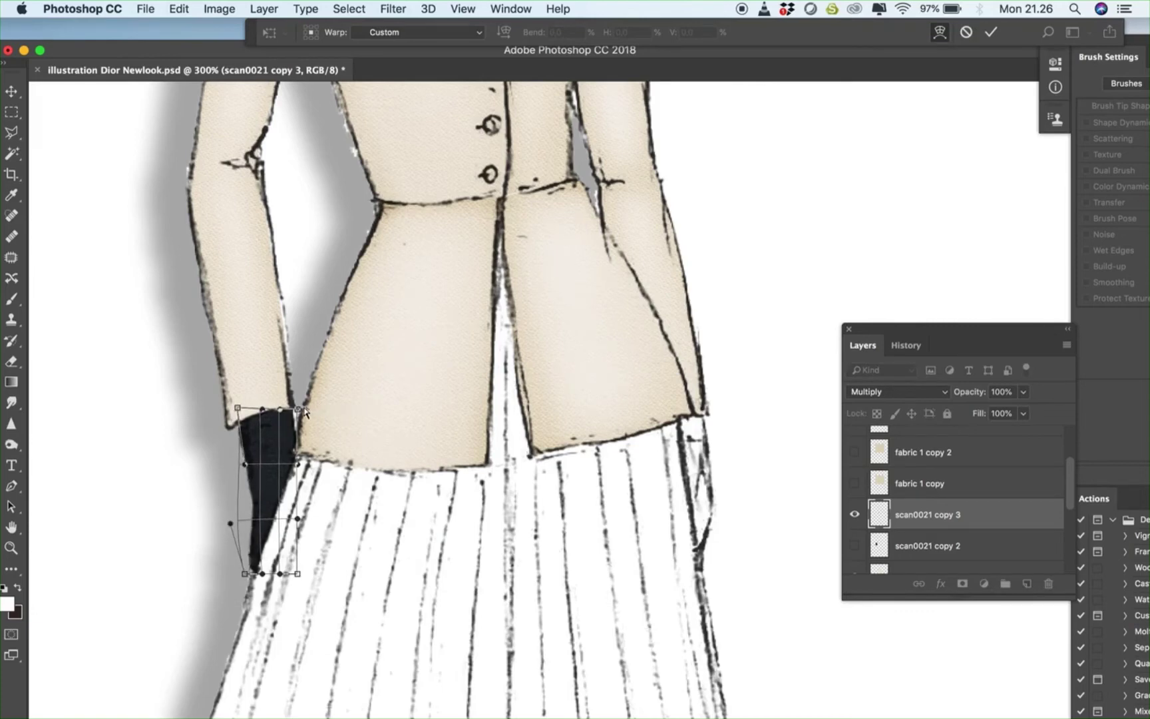
left_click_drag(301, 411, 299, 406)
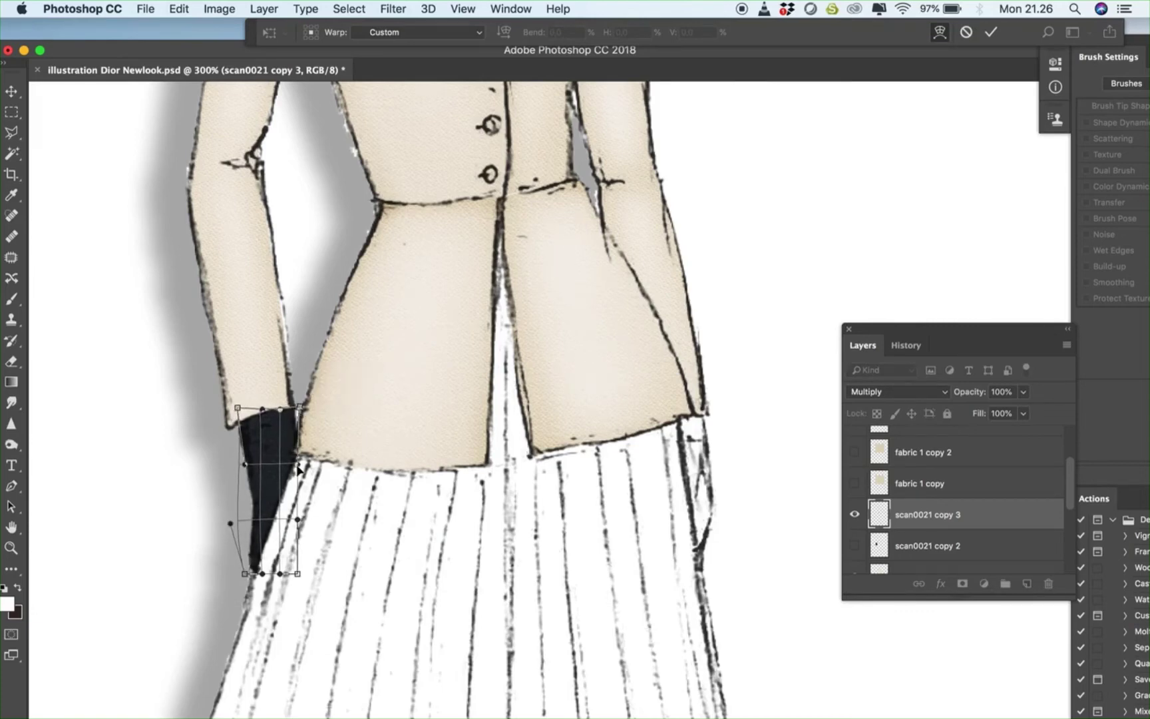
key("Return")
Place another copy of the dark swatch over the right glove and set its blending to Multiply
key("m")
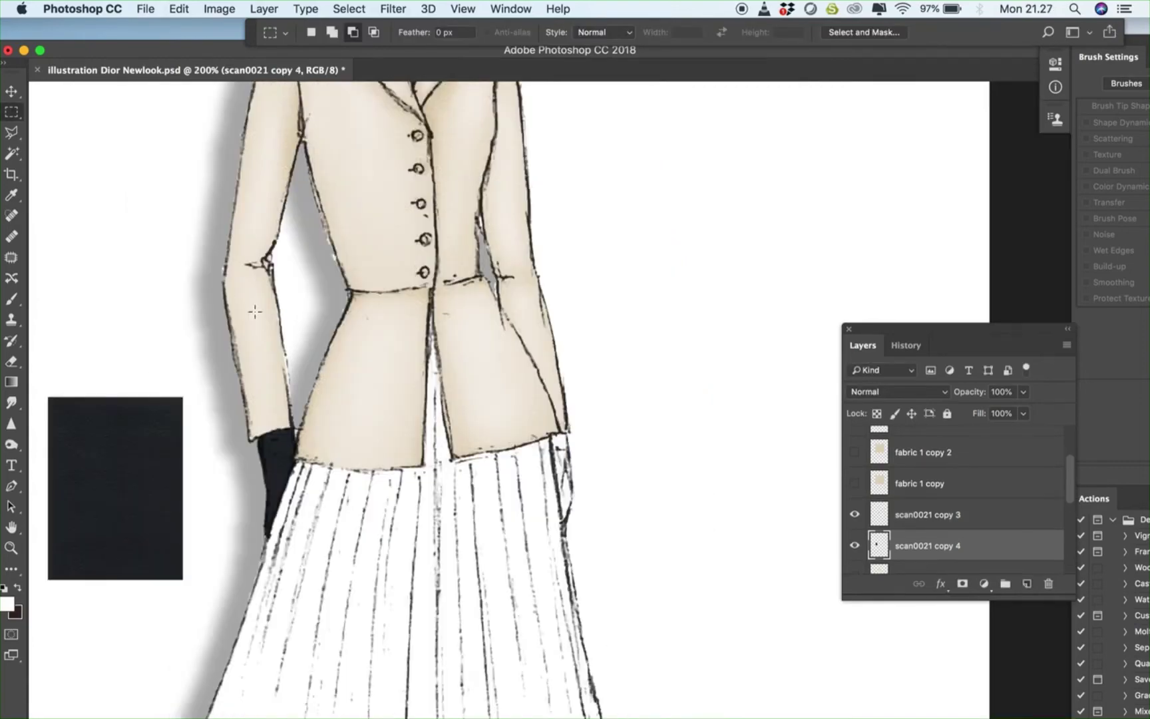
key("v")
left_click_drag(153, 491, 644, 482)
key("super+plus")
scroll(645, 483, "down", 2)
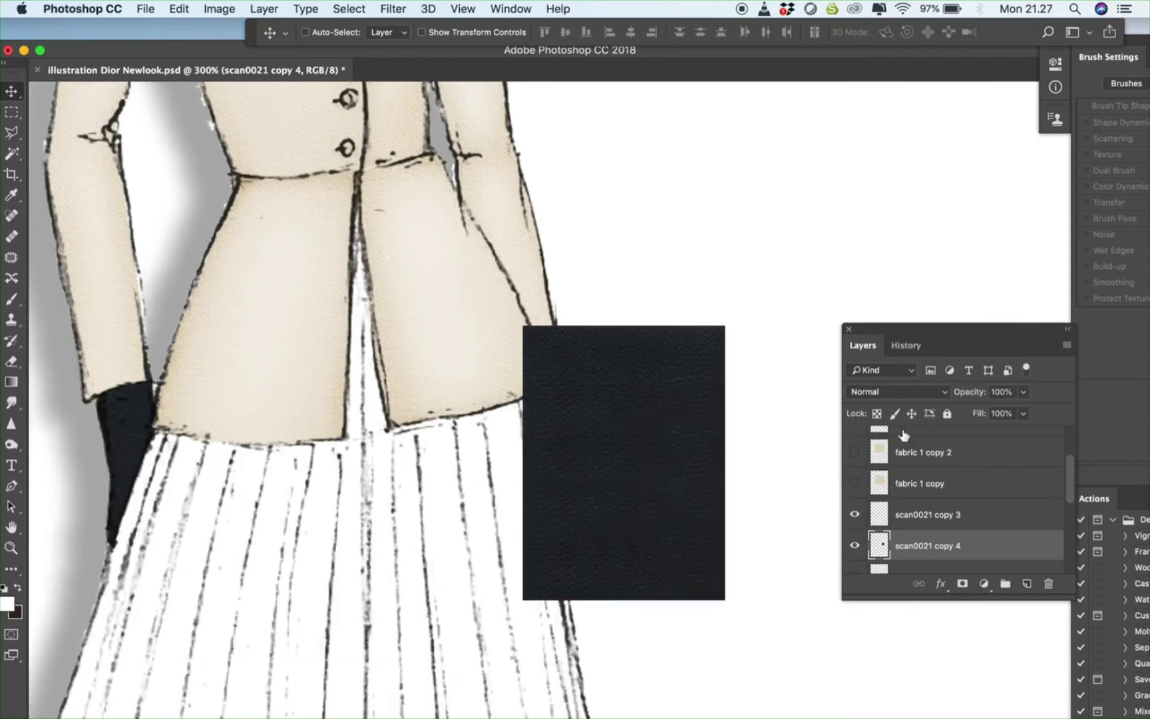
left_click(899, 391)
left_click(895, 436)
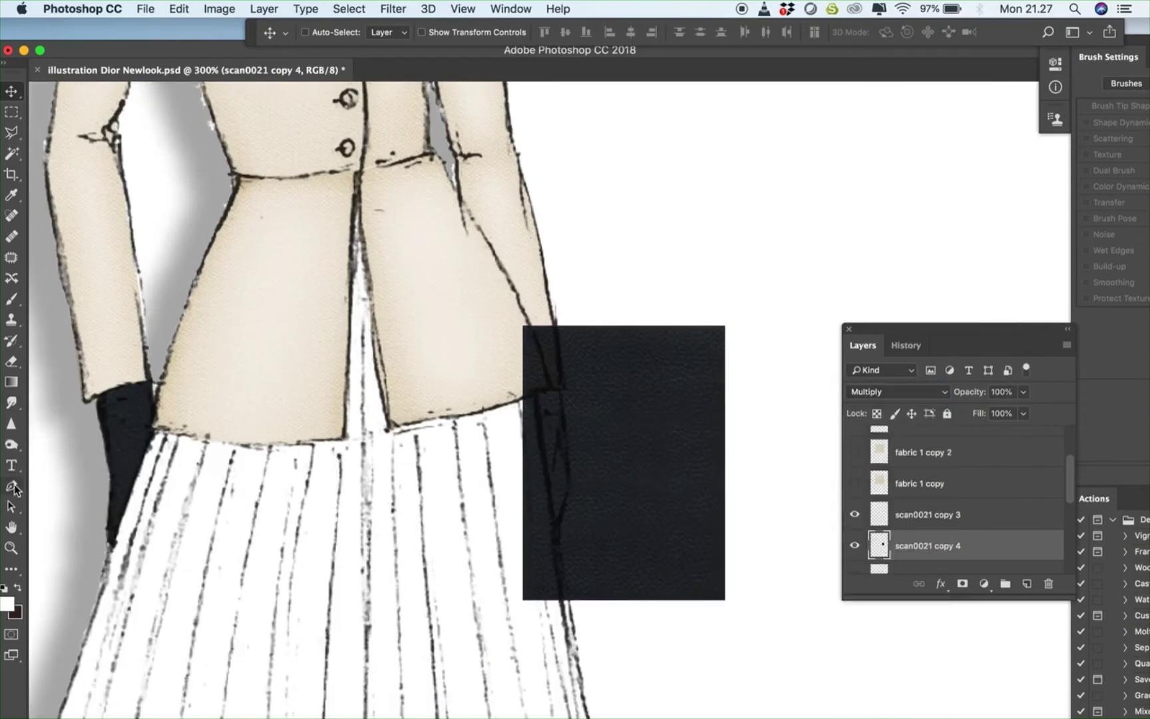
Trace a closed Pen path around the right glove below the sleeve cuff
key("p")
left_click(560, 391)
left_click(539, 393)
left_click(539, 433)
left_click(555, 531)
left_click(560, 391)
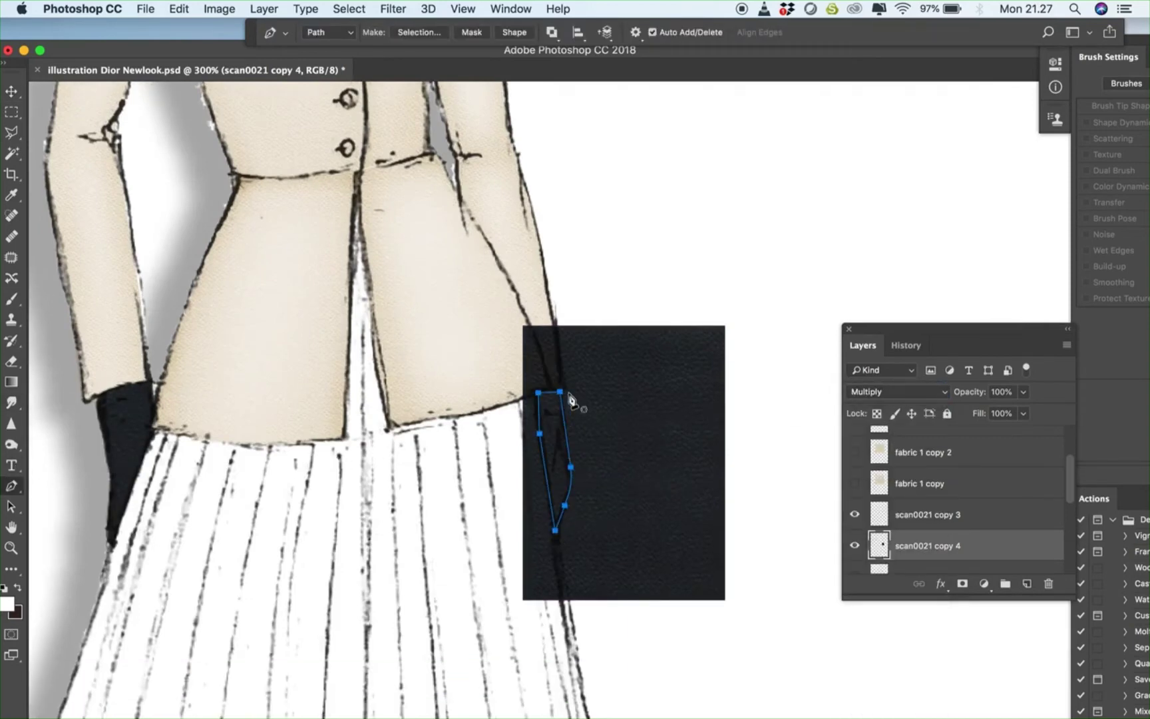
Turn the right glove path into a selection, invert it and delete the surrounding swatch
right_click(650, 387)
left_click(679, 451)
left_click(662, 274)
key("m")
right_click(434, 200)
left_click(464, 223)
key("Delete")
Warp the right glove's fabric piece so its upper edge meets the sleeve cuff
key("super+t")
right_click(571, 430)
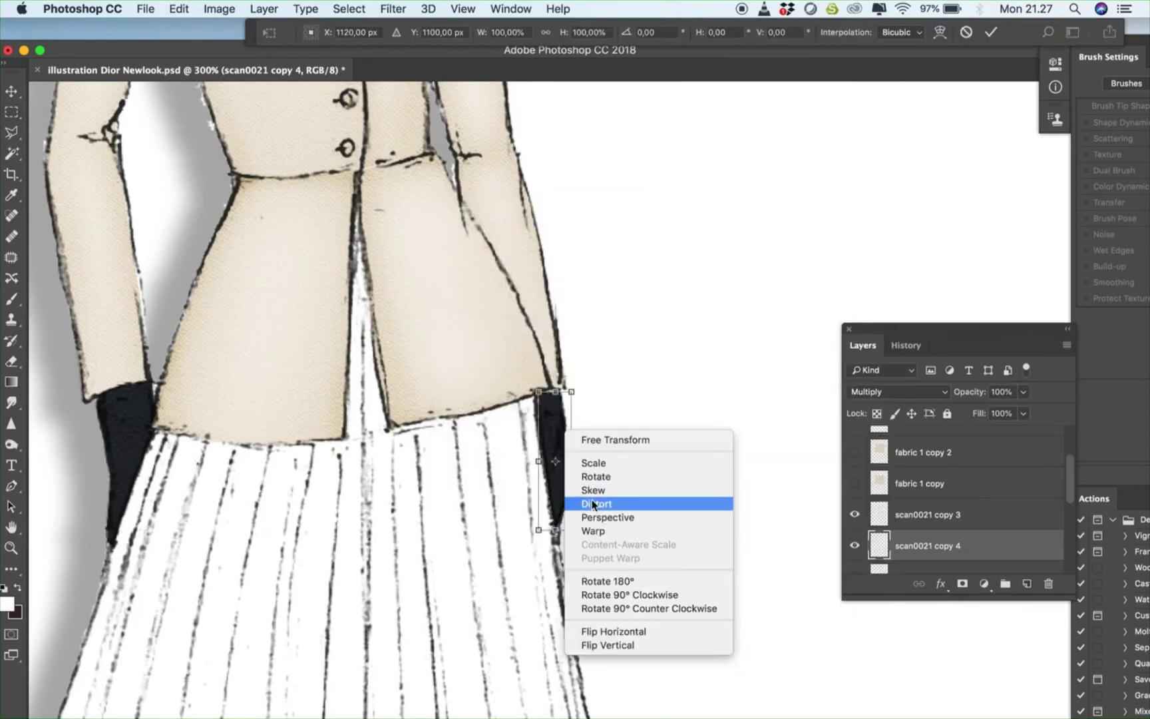
left_click(599, 530)
left_click_drag(573, 393, 571, 394)
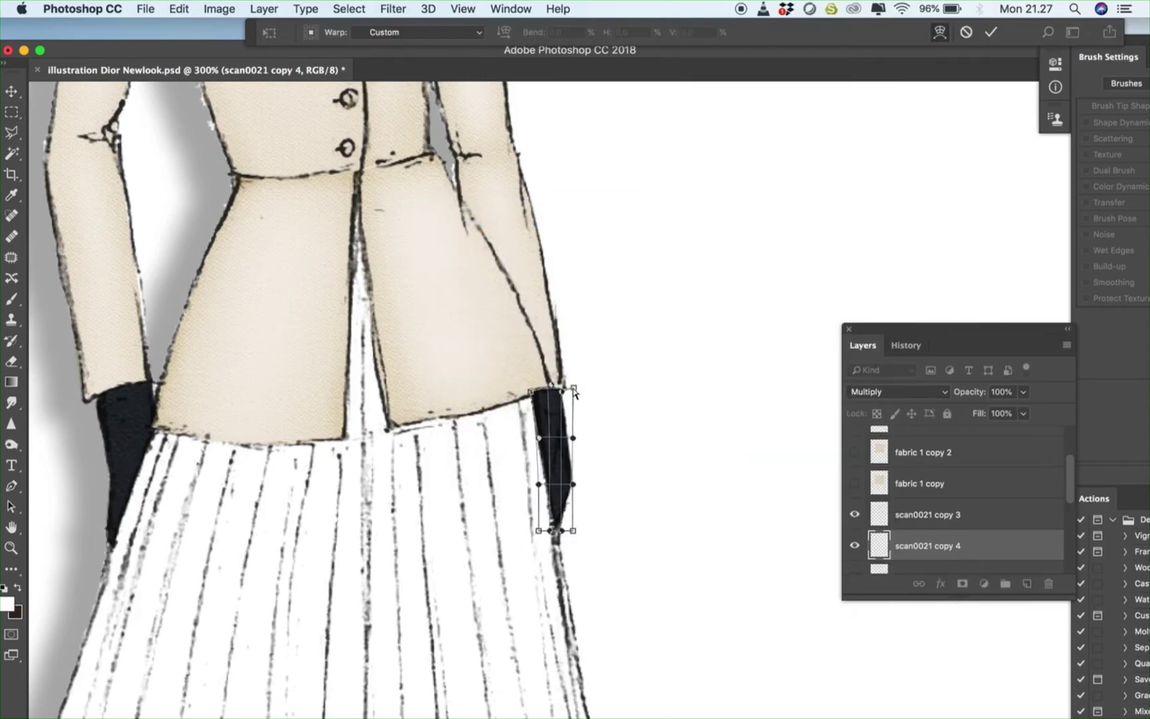
key("Return")
Duplicate the hidden dark swatch layer, show the copy, place it over the left shoe and set it to Multiply
key("super+1")
scroll(685, 417, "down", 4)
scroll(945, 506, "down", 2)
left_click_drag(928, 505, 1027, 583)
left_click(854, 505)
left_click(11, 92)
left_click_drag(342, 259, 364, 659)
key("super+plus")
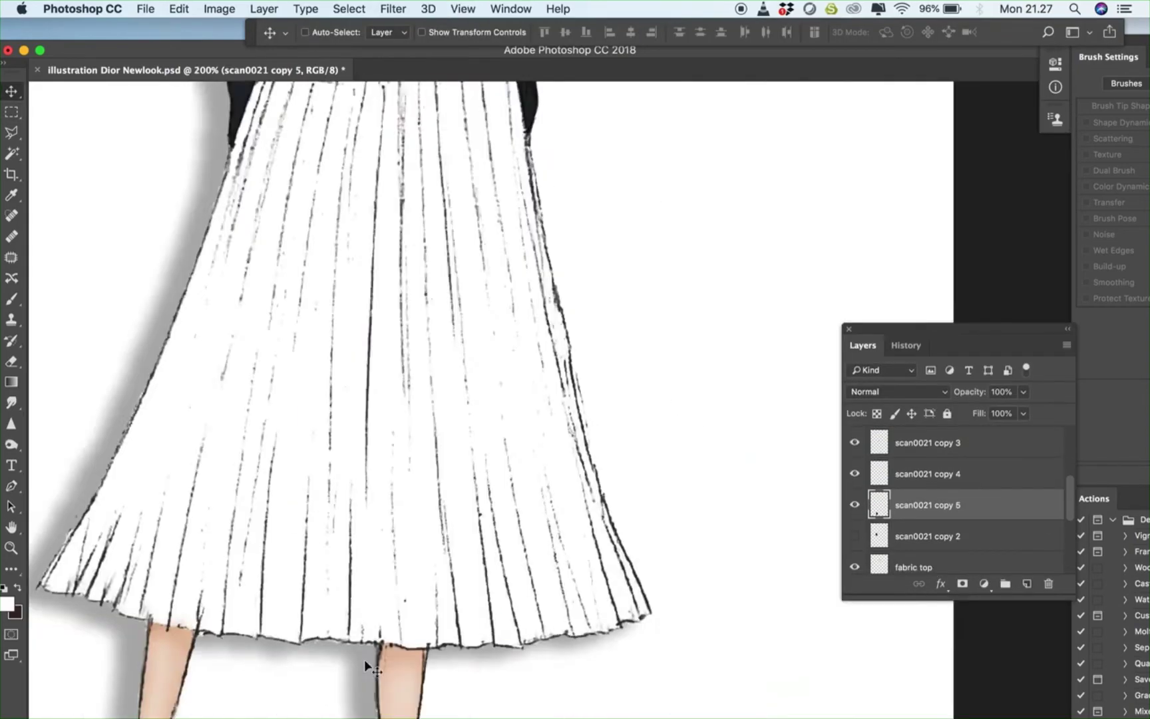
scroll(364, 658, "down", 6)
left_click(897, 391)
left_click(878, 431)
key("super+plus")
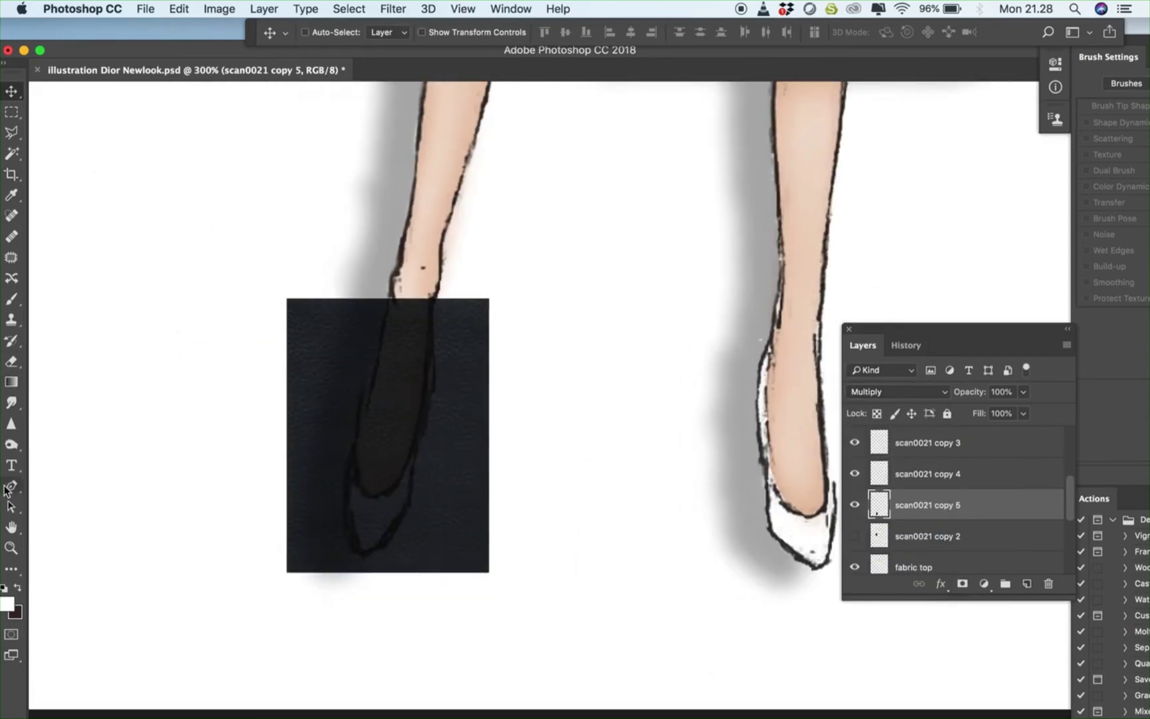
Trace a closed Pen path around the left shoe, following its sole, toe and inner opening
key("p")
left_click(352, 449)
left_click(359, 555)
left_click_drag(347, 496, 401, 527)
left_click(408, 506)
left_click_drag(412, 472, 414, 455)
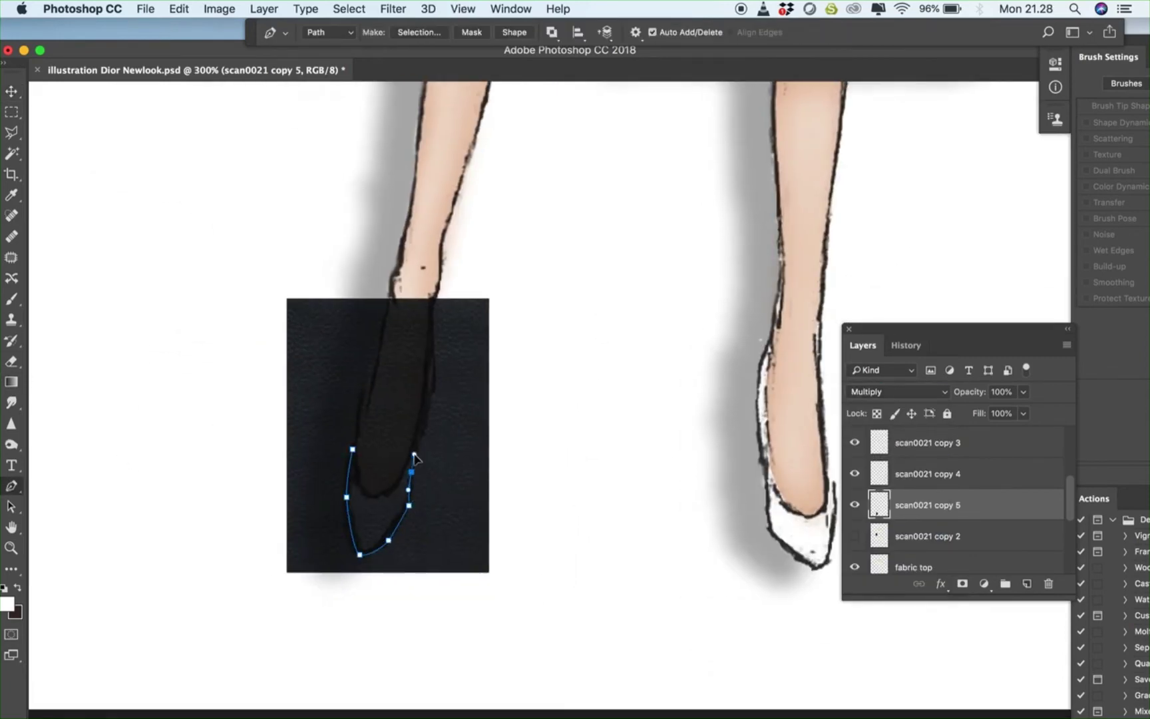
left_click(429, 411)
left_click(436, 382)
left_click(431, 330)
left_click(427, 384)
left_click(406, 471)
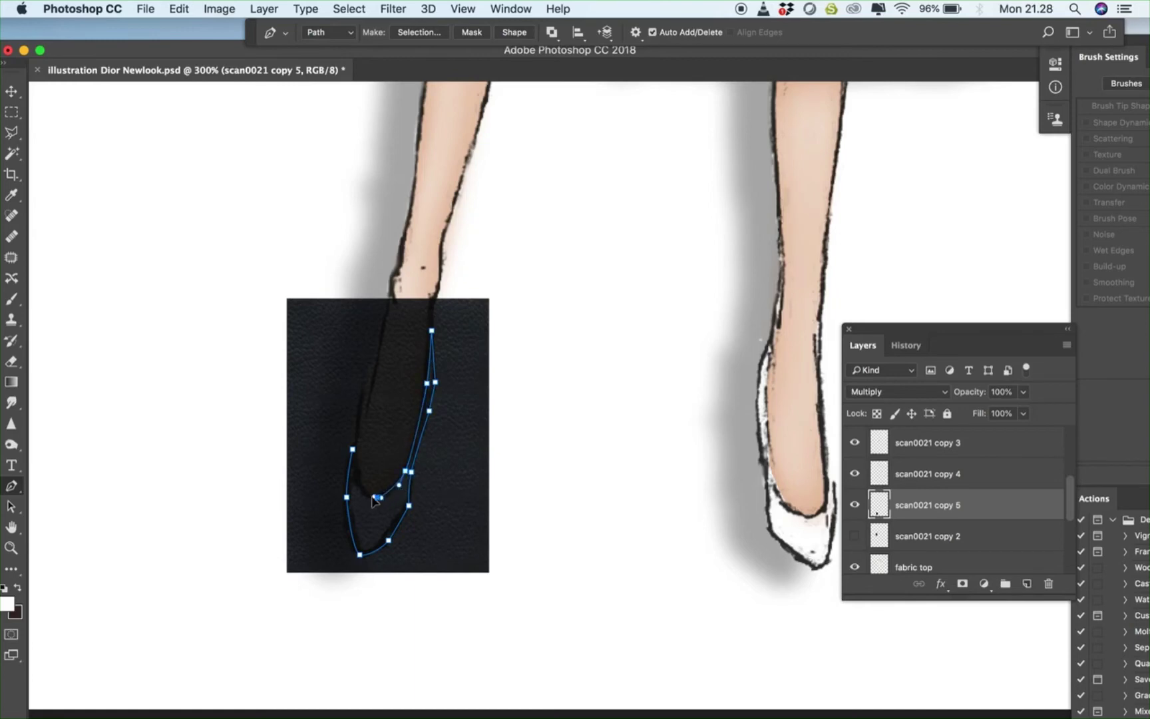
left_click(376, 497)
left_click_drag(360, 484, 358, 466)
left_click(352, 450)
Turn the left shoe path into a selection, invert it and delete the surrounding swatch
right_click(497, 434)
left_click(552, 500)
left_click(662, 272)
key("m")
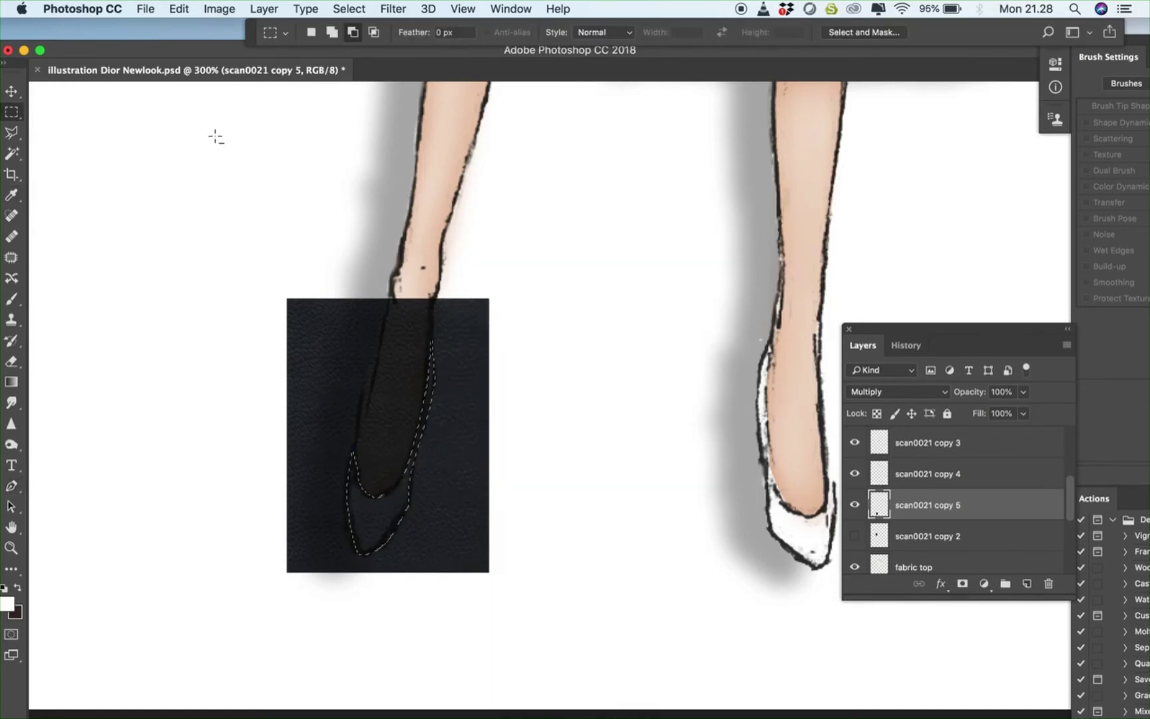
key("super+shift+i")
key("Delete")
Warp the left shoe's fabric piece to fit the drawn shoe outline
key("super+t")
right_click(373, 458)
left_click(409, 556)
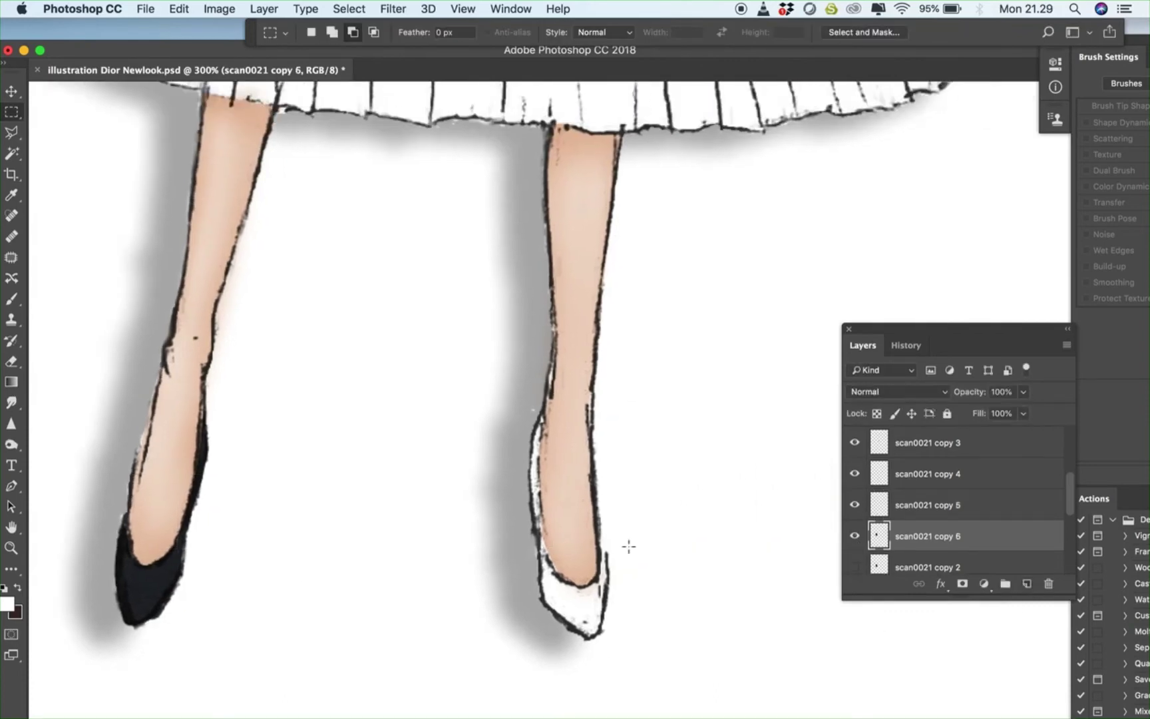
Place the new dark swatch copy over the right shoe and set it to Multiply
left_click_drag(459, 466, 511, 599)
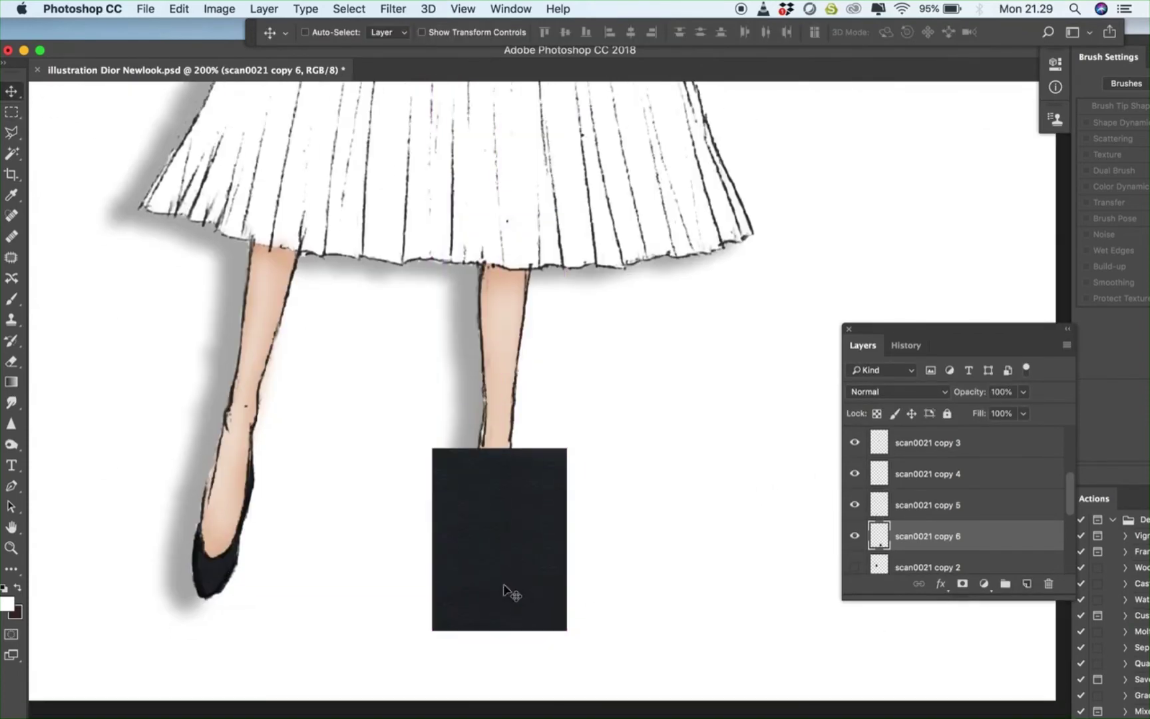
key("super+plus")
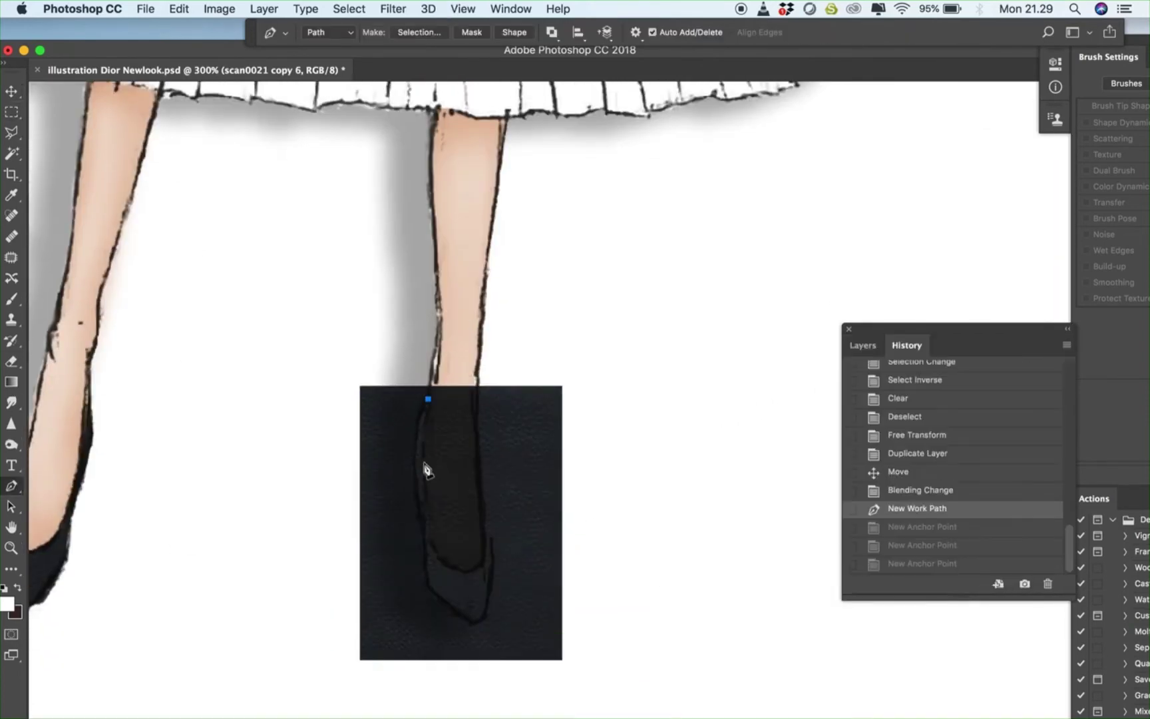
Trace a closed Pen path around the right shoe, following its inner opening, toe and outer heel edge
left_click(424, 463)
left_click(431, 532)
left_click(452, 567)
left_click(481, 560)
left_click(483, 517)
left_click(490, 566)
left_click(484, 619)
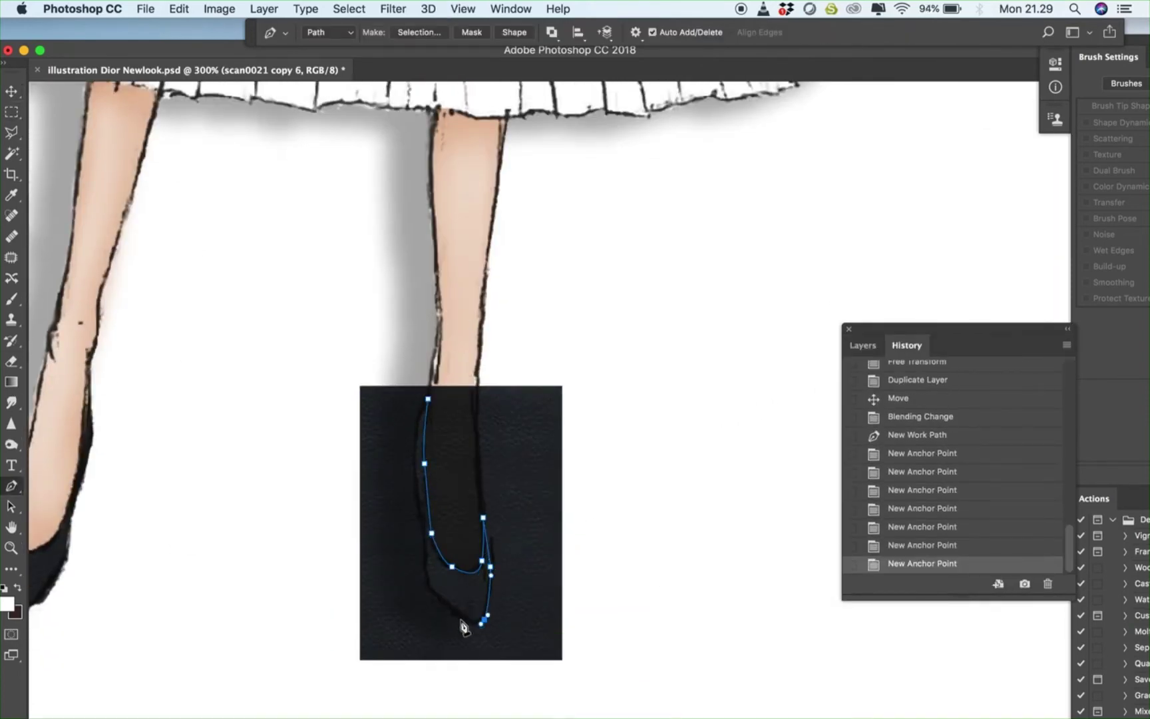
left_click(471, 624)
left_click(444, 601)
left_click(427, 580)
left_click(423, 526)
left_click(419, 500)
left_click(416, 456)
left_click(416, 432)
left_click(428, 399)
Turn the right shoe path into a selection with 0 px feather, invert it, delete the surrounding swatch and deselect
right_click(540, 419)
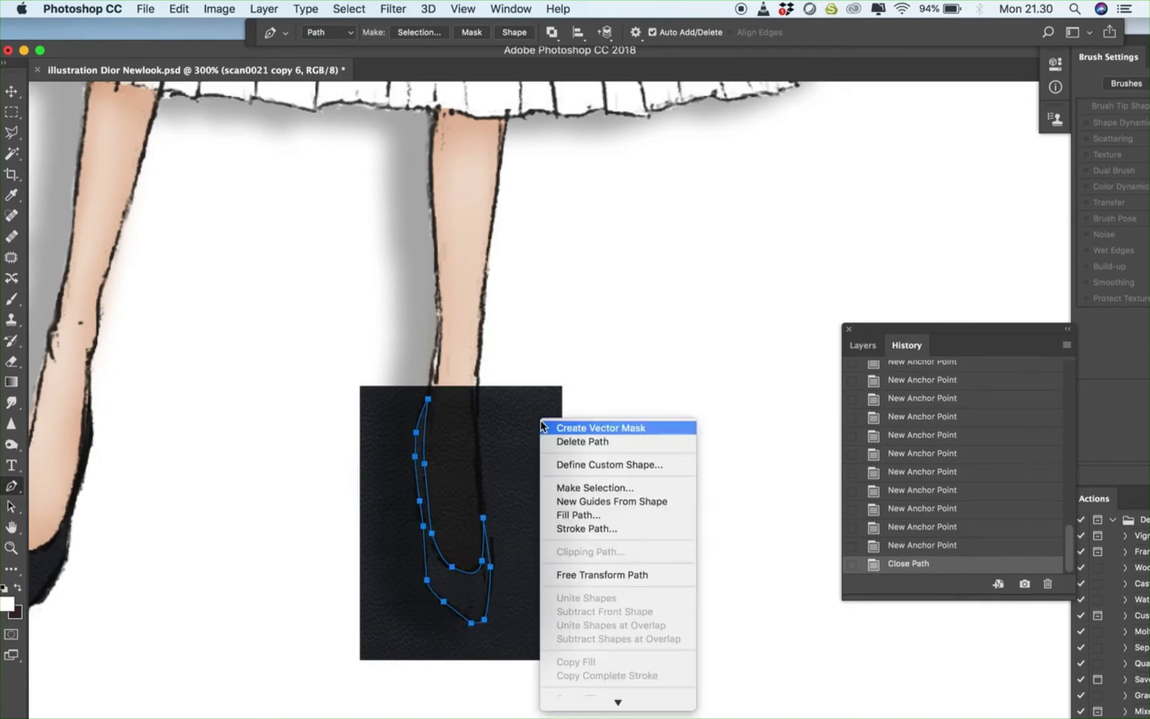
left_click(600, 487)
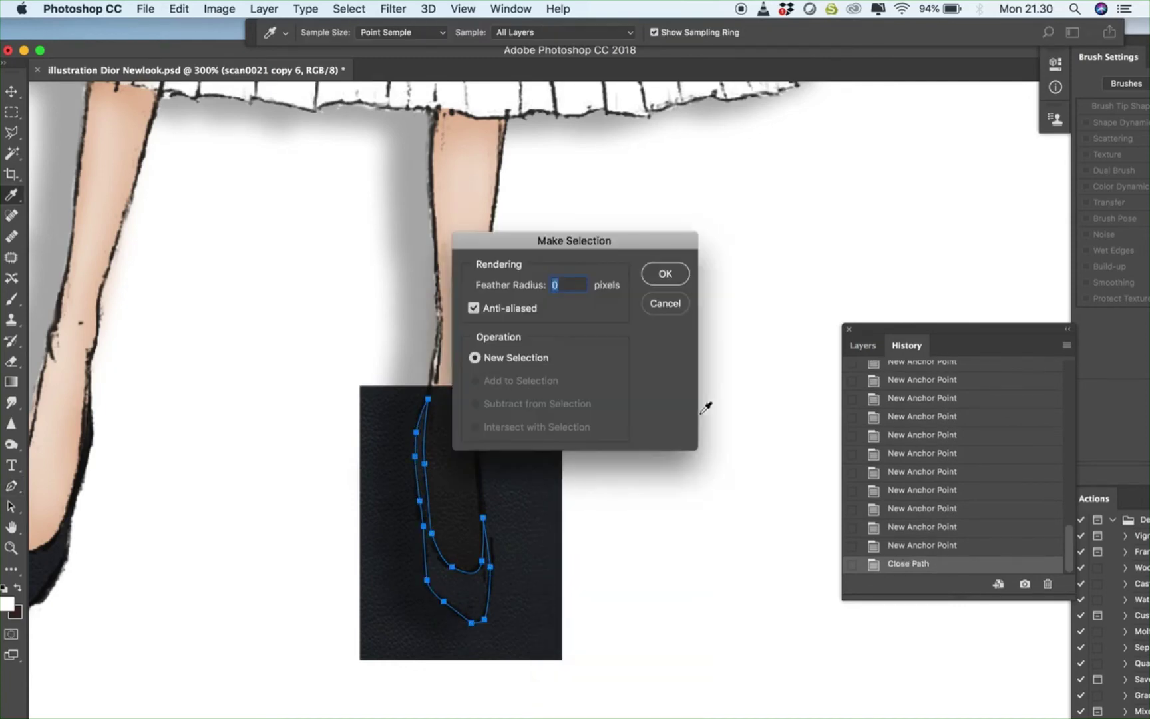
left_click(670, 274)
left_click(11, 112)
right_click(326, 211)
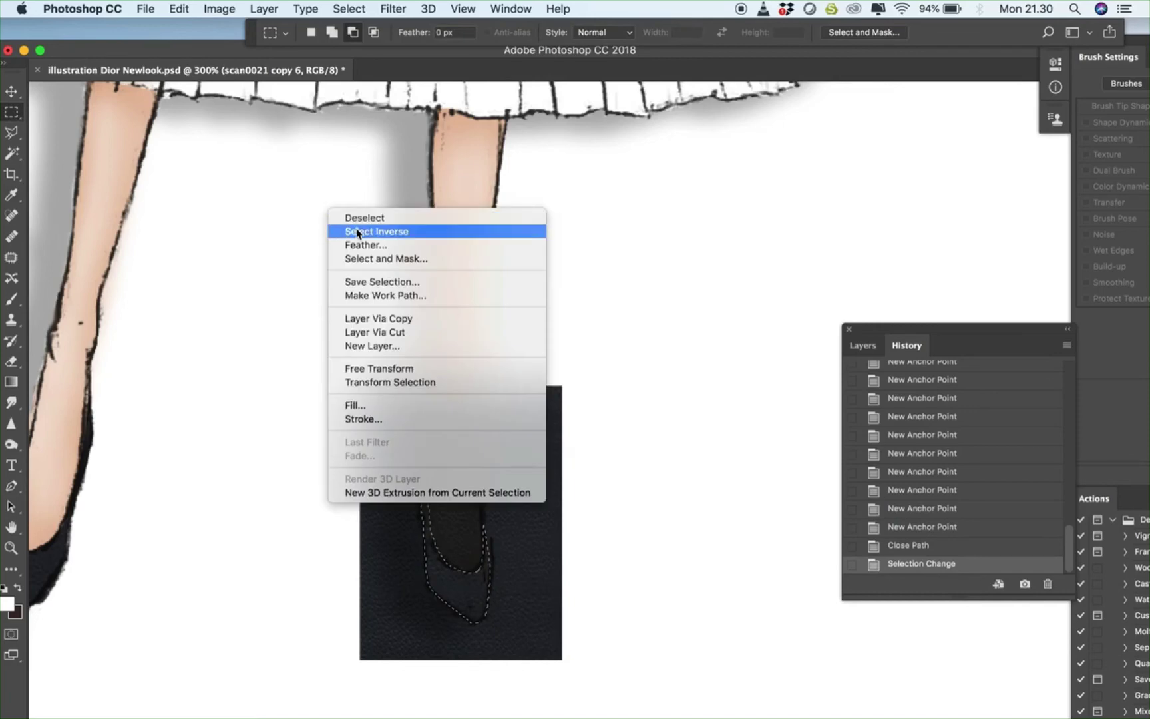
left_click(356, 231)
key("Delete")
scroll(535, 299, "down", 5)
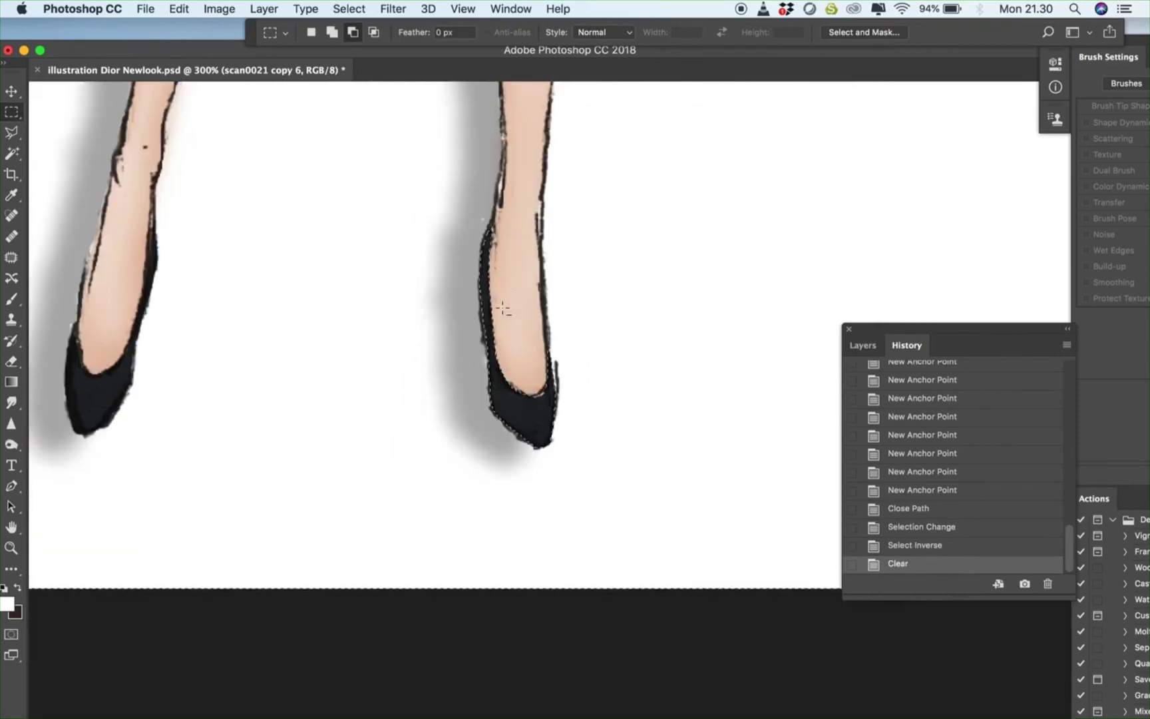
right_click(534, 299)
left_click(538, 301)
Warp the right shoe's fabric piece so its inner edge meets the drawn shoe opening
scroll(480, 329, "up", 2)
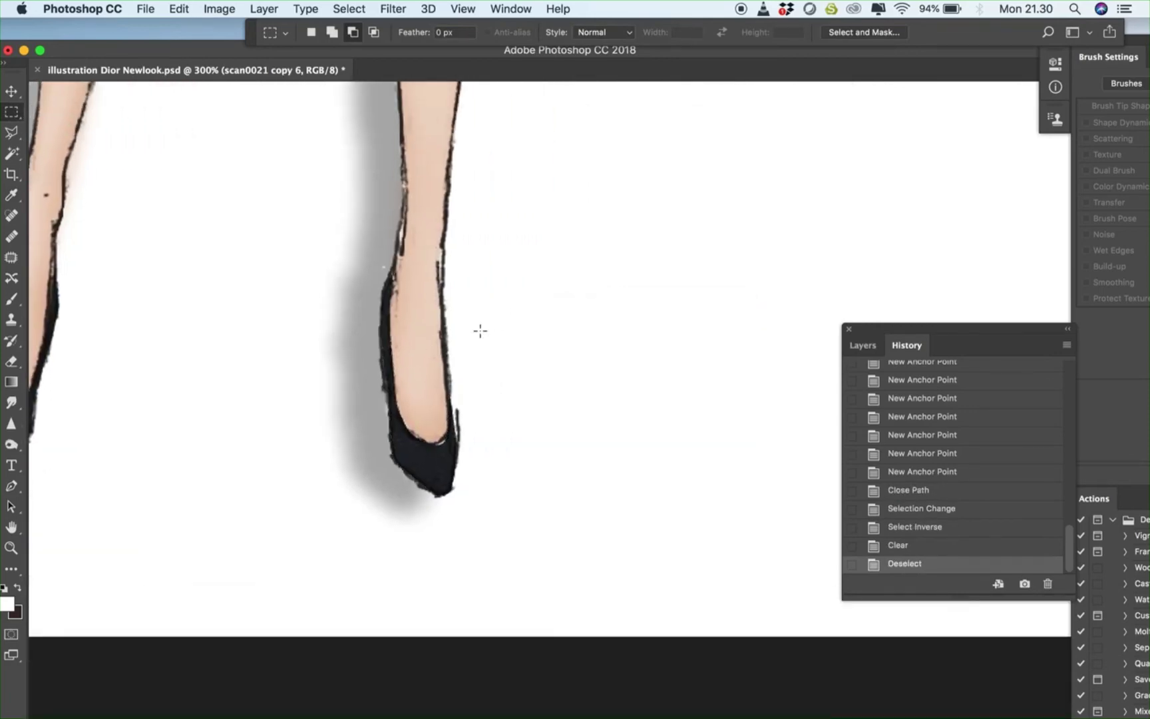
key("ctrl+t")
right_click(450, 433)
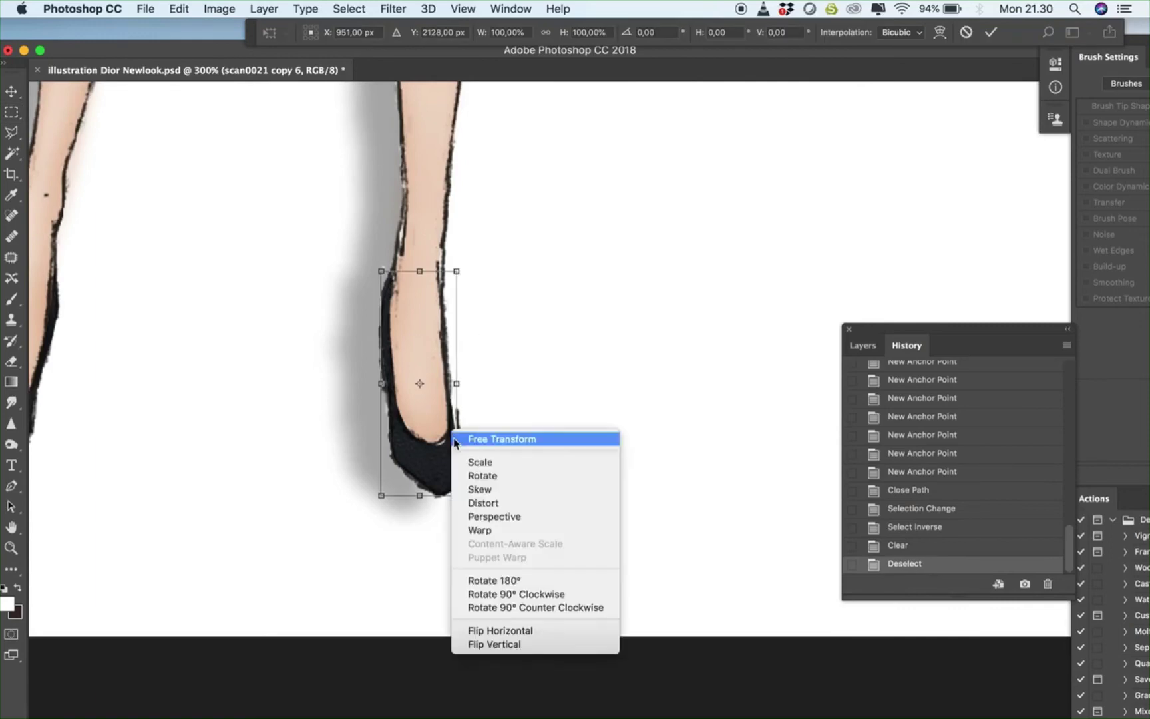
left_click(491, 531)
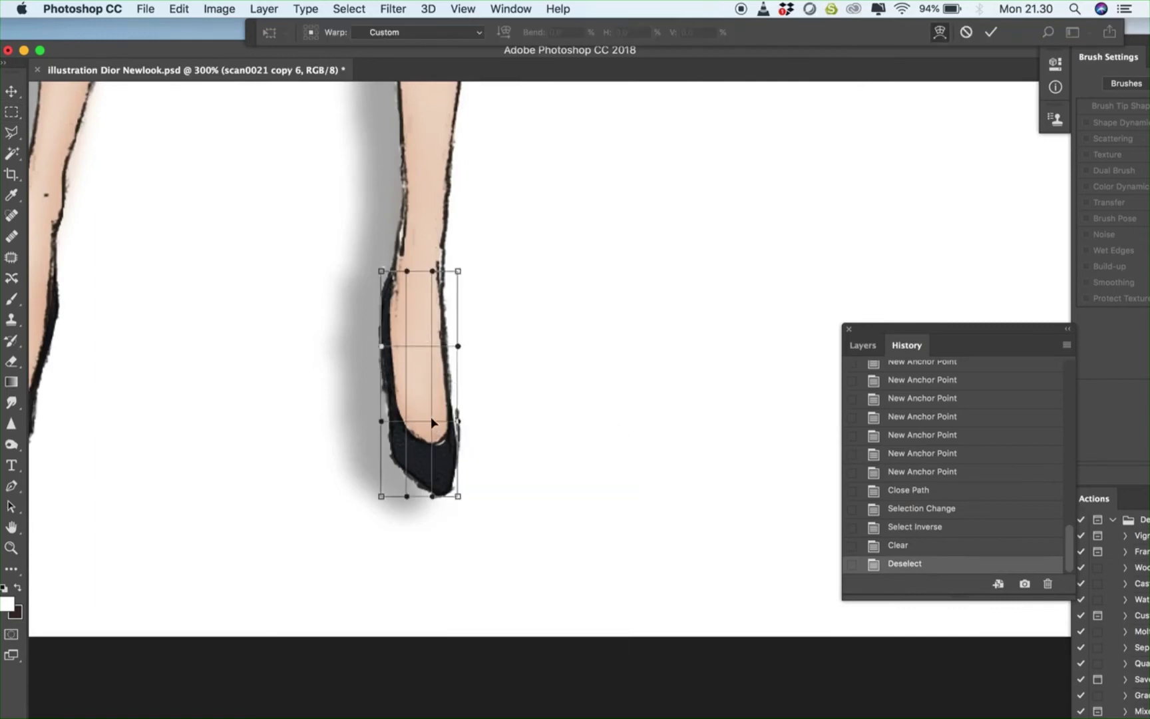
mouse_move(432, 422)
left_mouse_down()
mouse_move(376, 420)
mouse_move(421, 416)
left_mouse_up()
key("Return")
Darken the left glove on layer scan0021 copy 3 with the Burn tool, using brush size 10 and 21% exposure
scroll(429, 493, "down", 6)
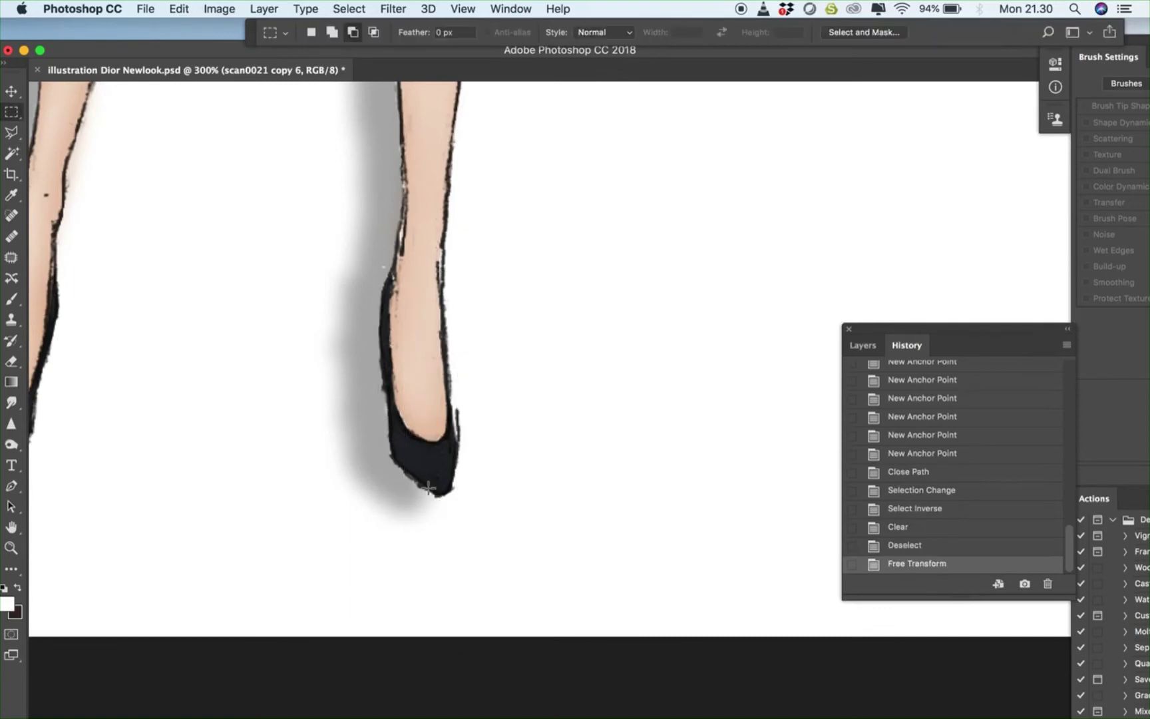
scroll(340, 261, "up", 4)
right_click(24, 451)
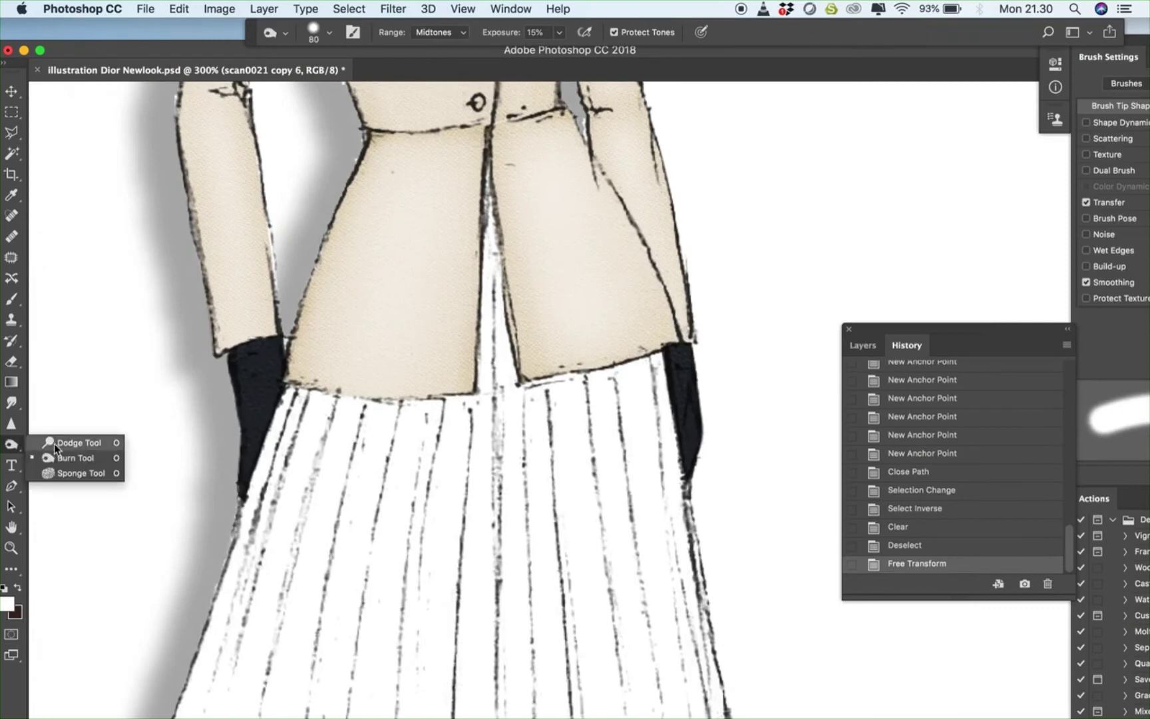
left_click(47, 441)
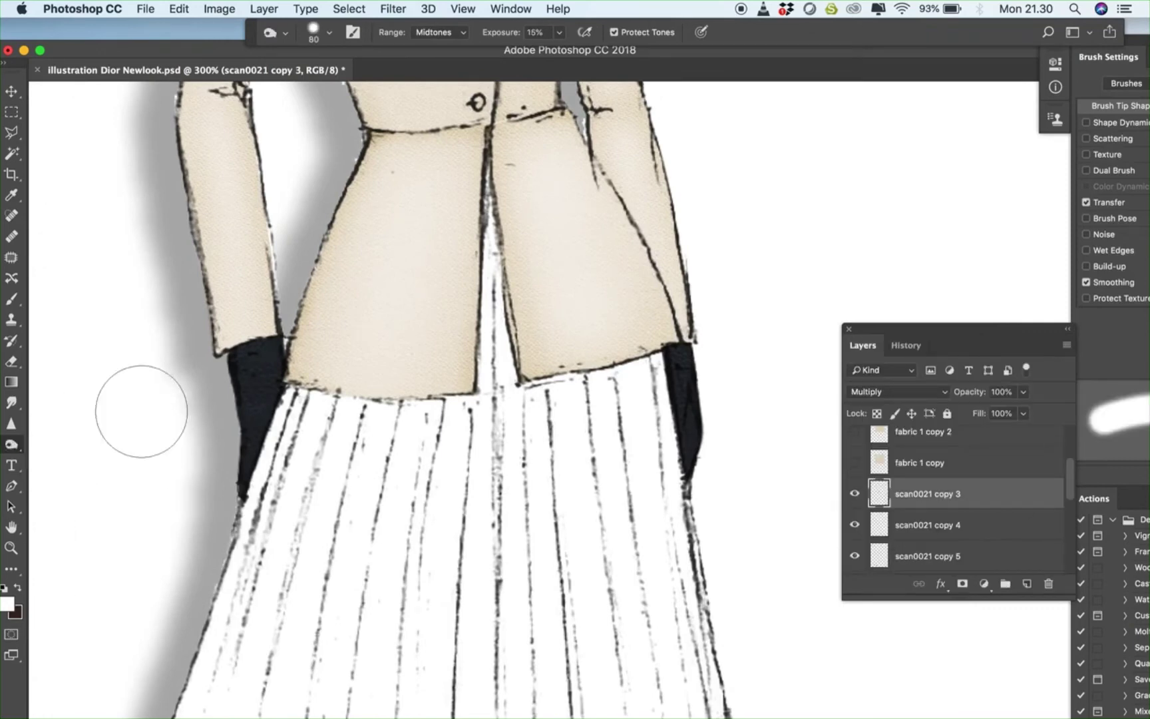
key("bracketleft")
key("bracketleft")
key("bracketleft")
key("bracketleft")
key("bracketleft")
key("bracketleft")
key("bracketleft")
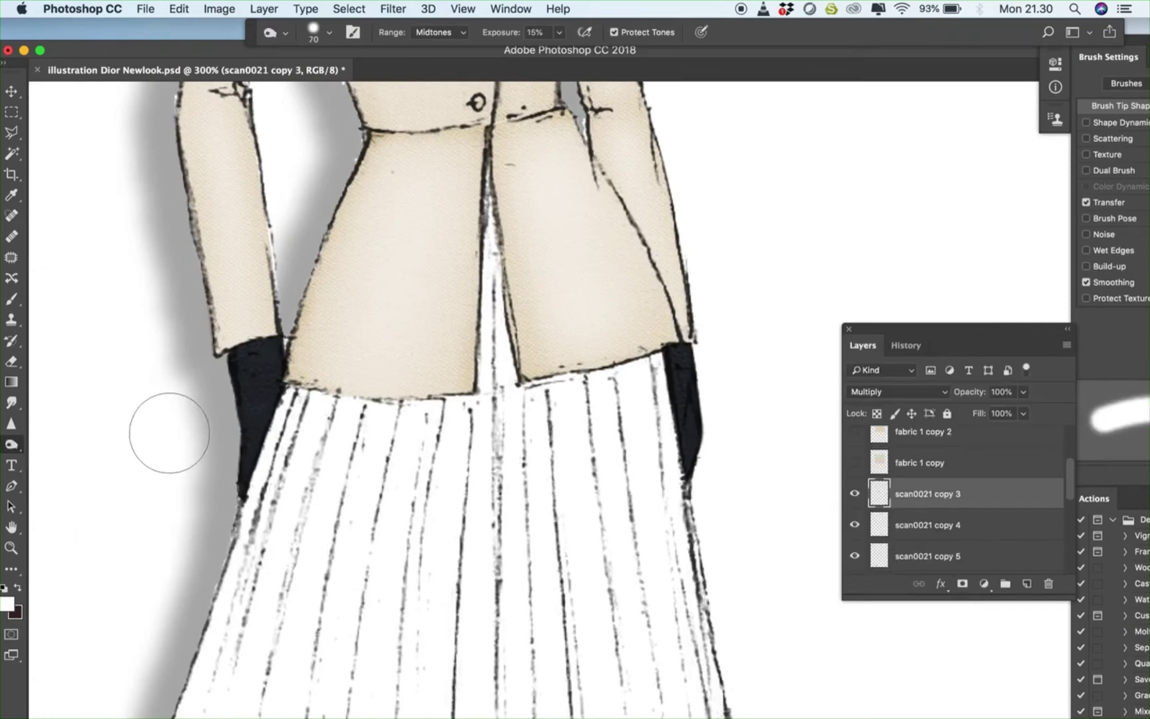
left_click(563, 34)
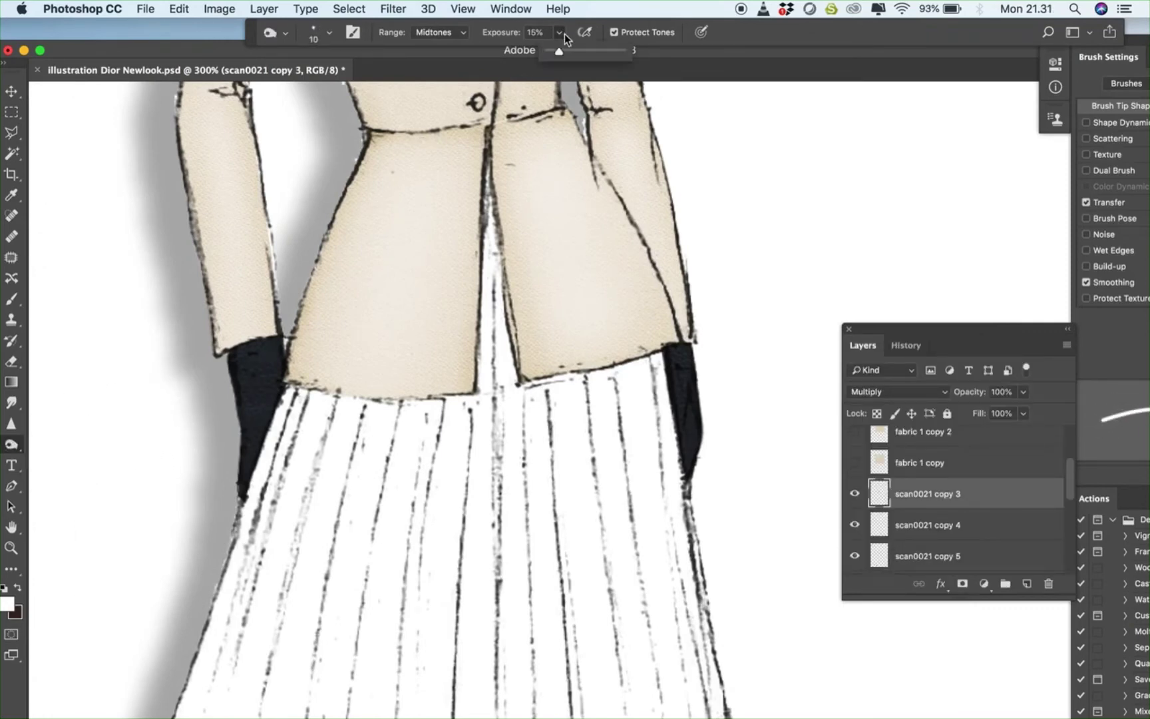
left_click(246, 354)
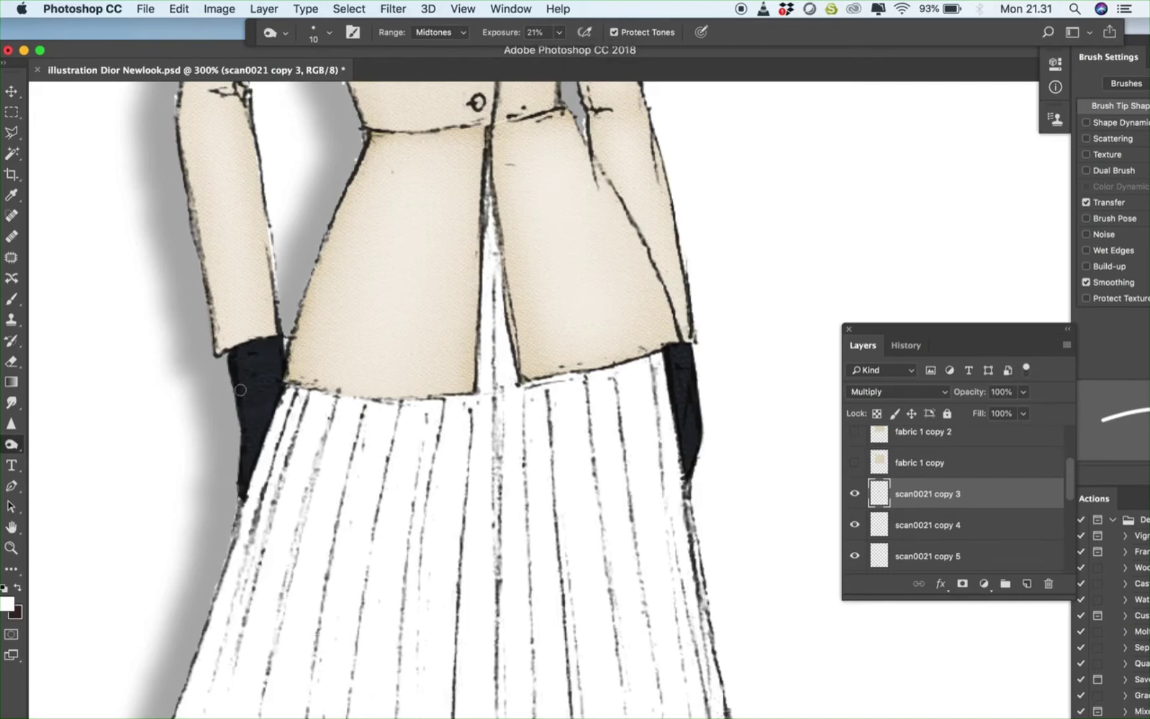
Lighten parts of the left glove with a very small Dodge brush and return to the Burn tool
right_click(22, 448)
left_click(57, 441)
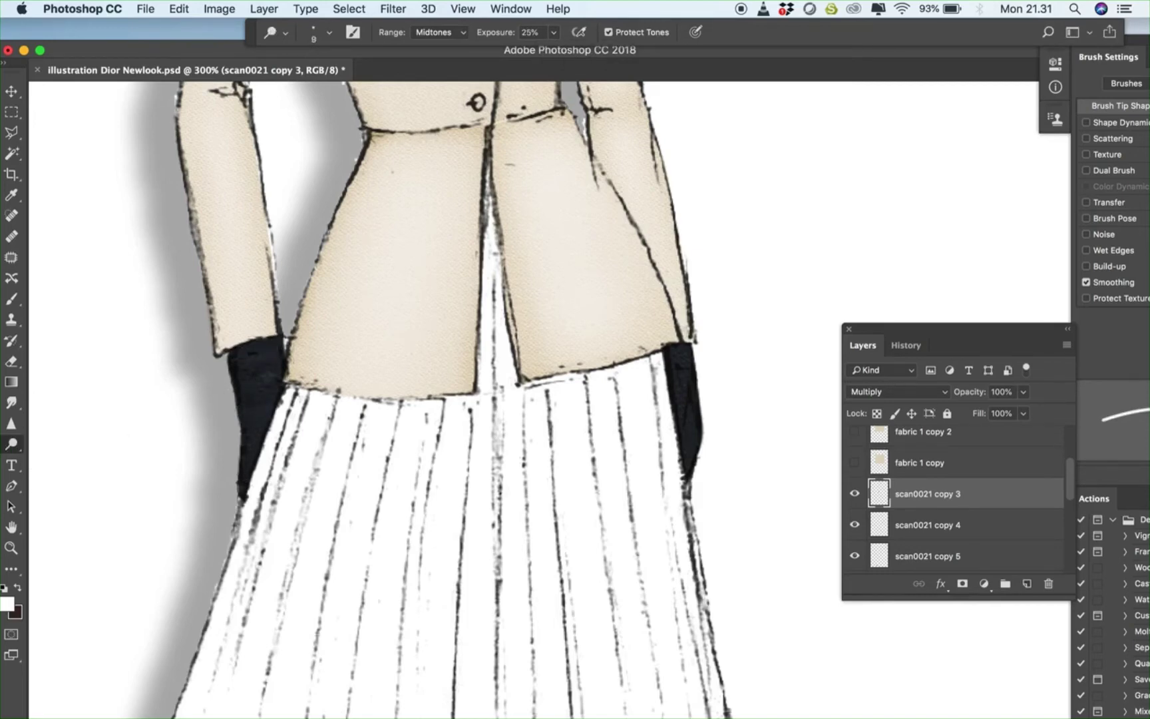
scroll(234, 378, "up", 2)
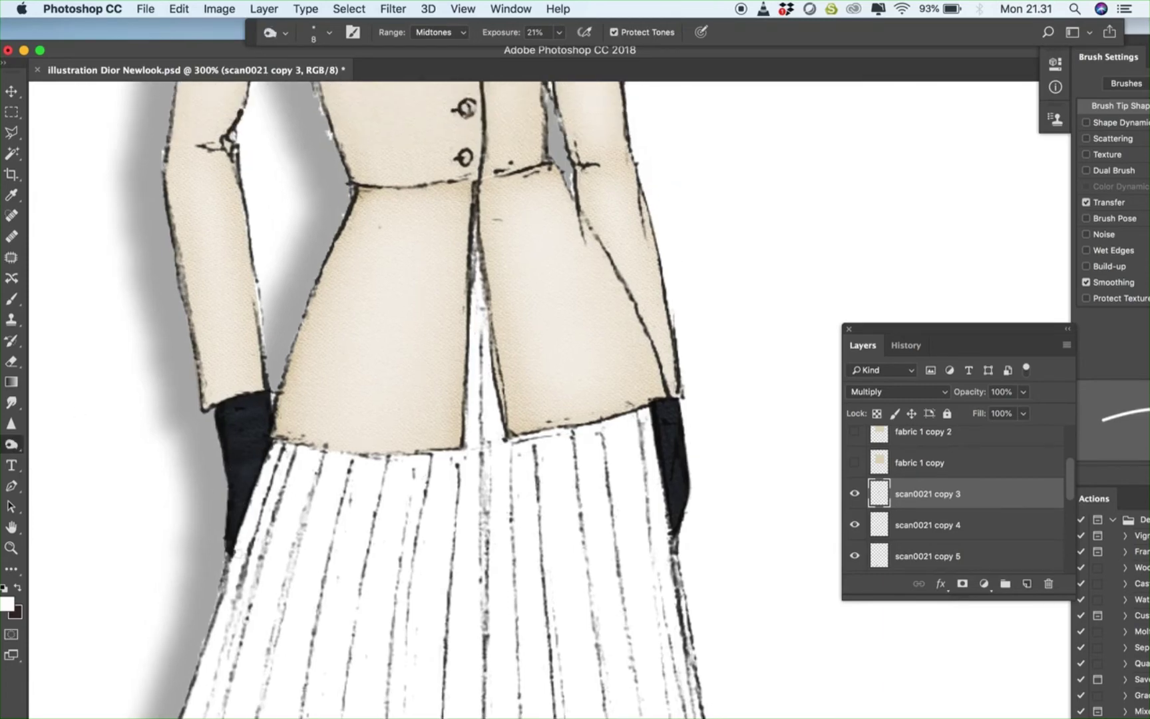
key("shift+o")
Add highlights to the right glove on layer scan0021 copy 4 with the Dodge tool, enlarging the brush to size 20
scroll(204, 438, "right", 5)
scroll(204, 438, "down", 1)
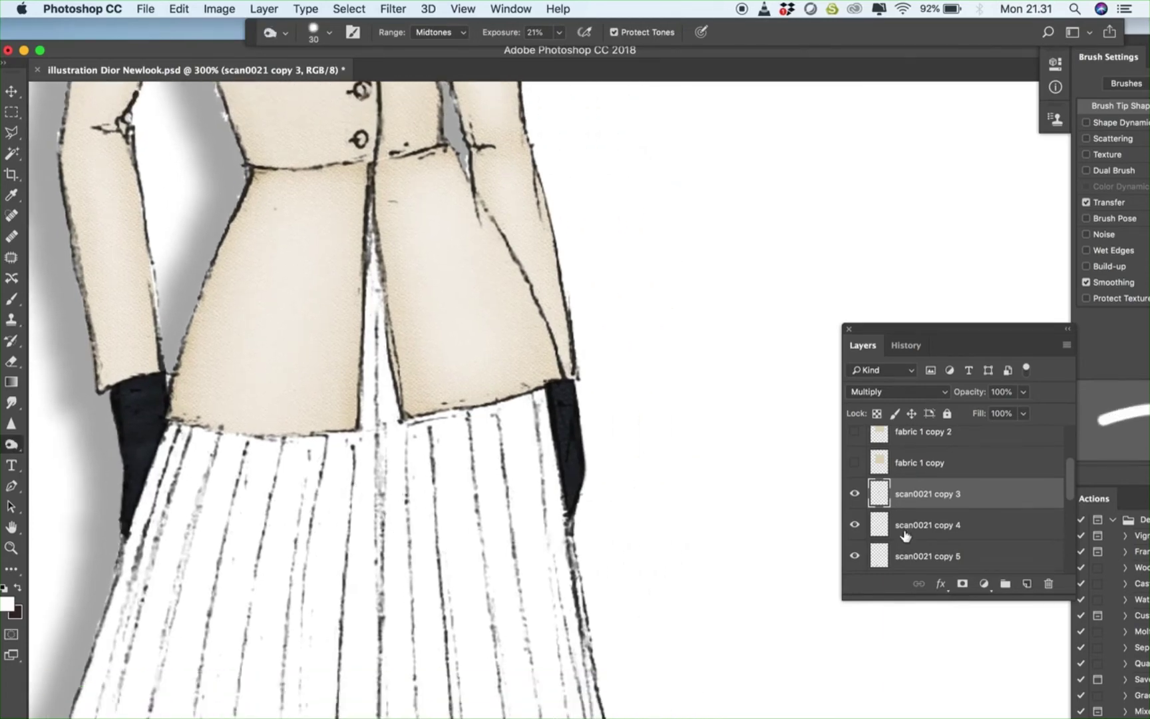
key("alt+bracketleft")
key("shift+o")
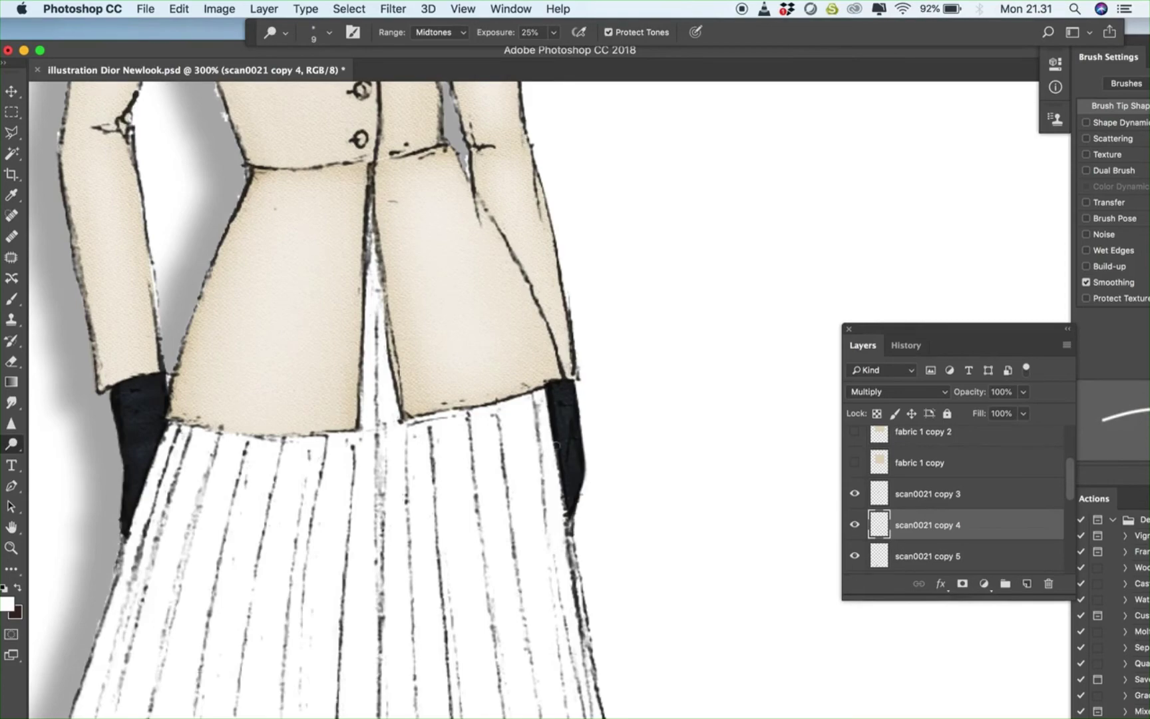
scroll(558, 445, "down", 2)
key("bracketright")
key("bracketright")
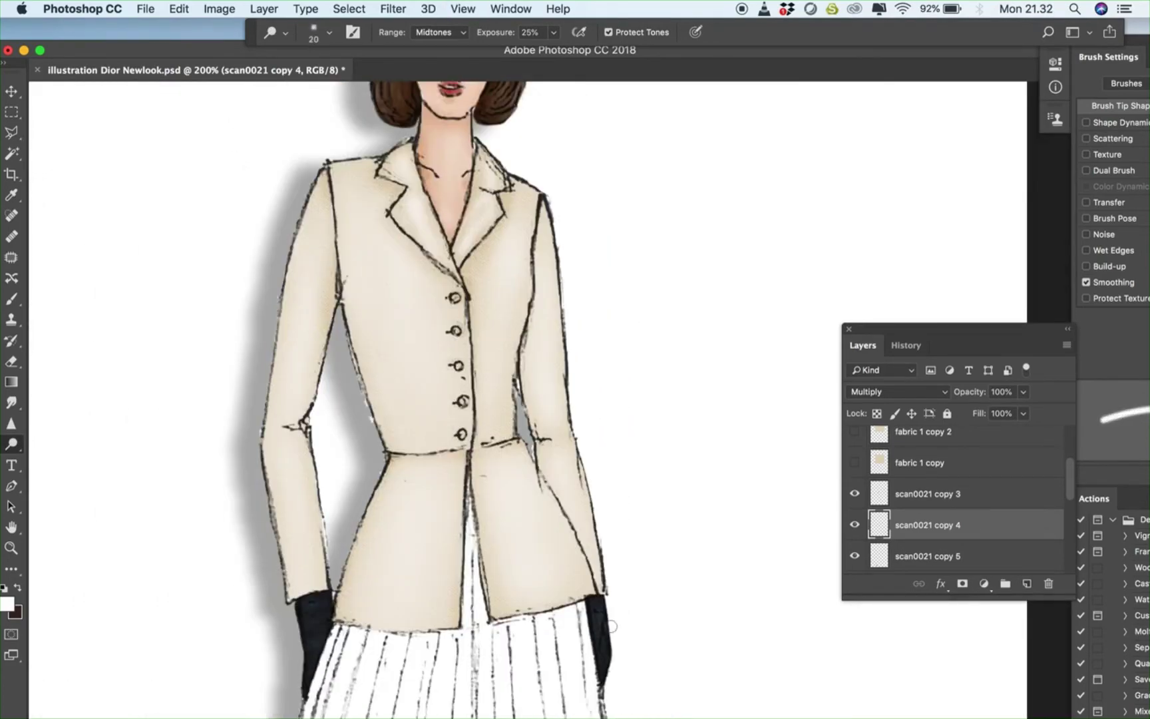
Return to layer scan0021 copy 3 and strengthen the left glove's highlights with a size 30 Dodge brush
left_click(917, 503)
key("bracketright")
scroll(459, 599, "down", 3)
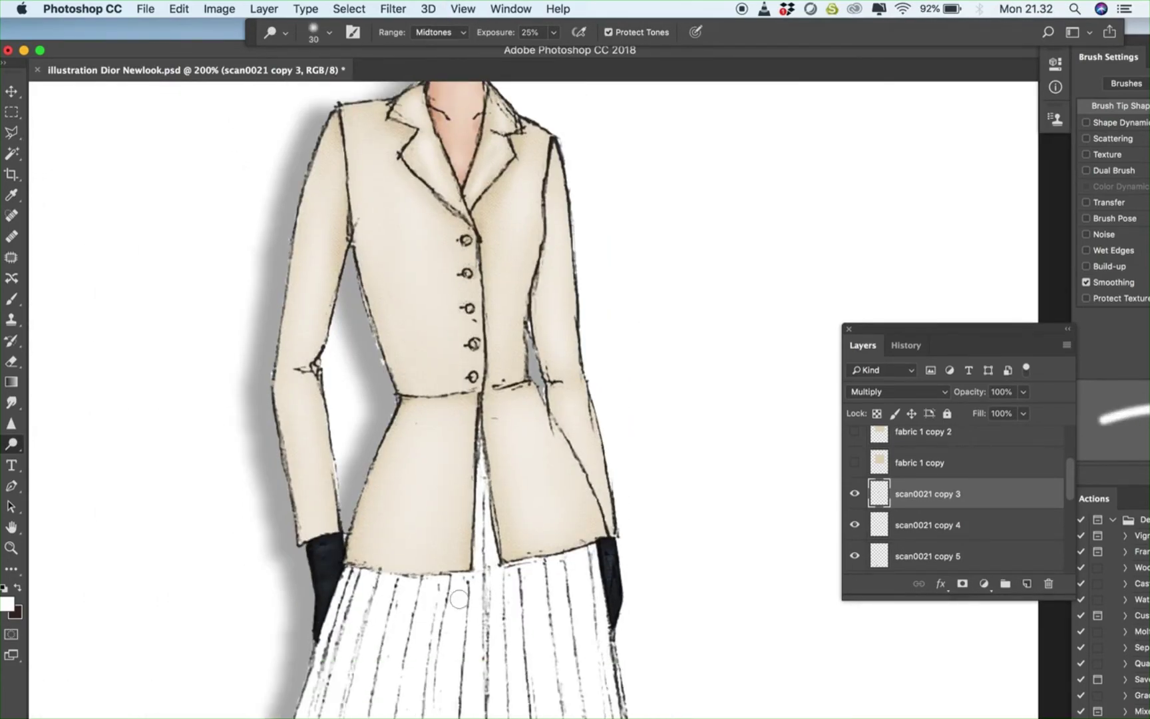
scroll(674, 595, "up", 3)
scroll(350, 550, "down", 3)
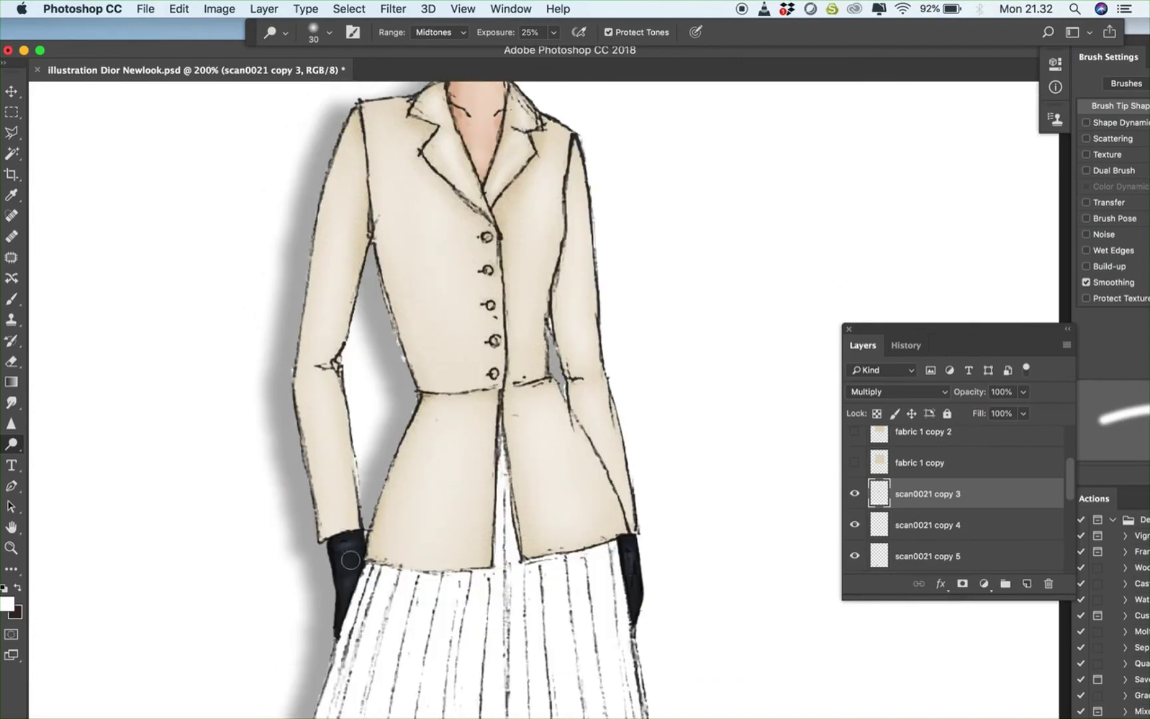
Identify the left shoe's layer, scan0021 copy 5, and shade the shoe with the Dodge and Burn tools
scroll(666, 524, "down", 10)
scroll(937, 514, "down", 1)
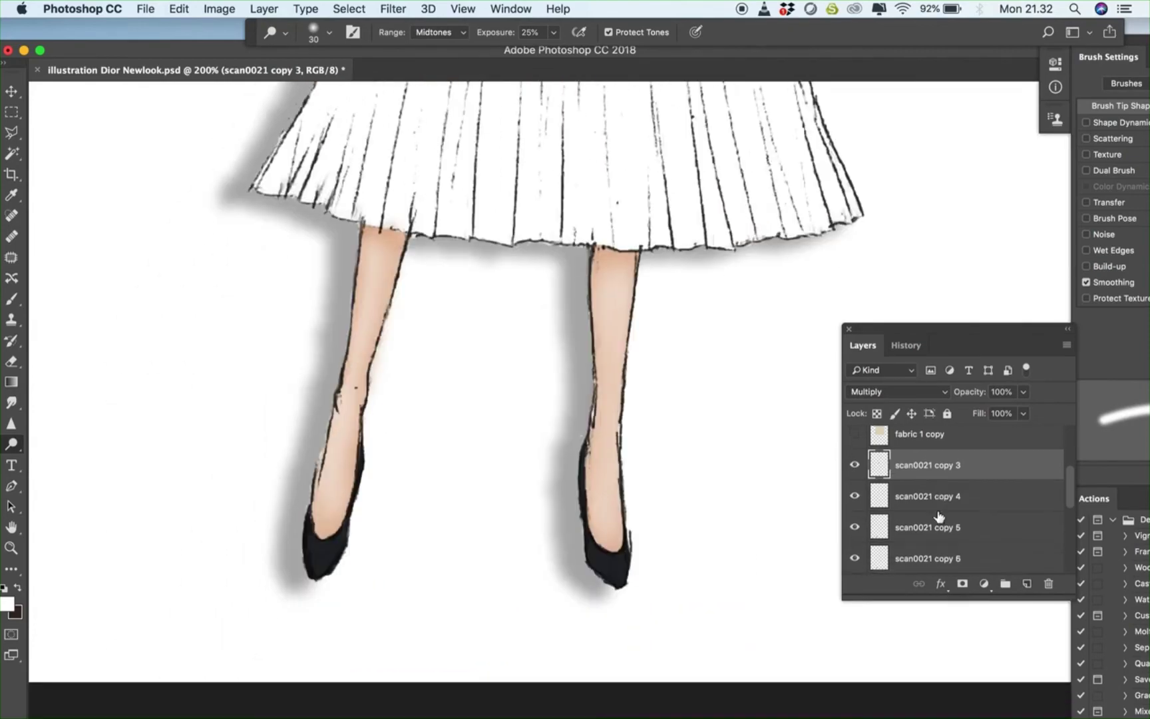
left_click(855, 527)
left_click(855, 526)
left_click(902, 533)
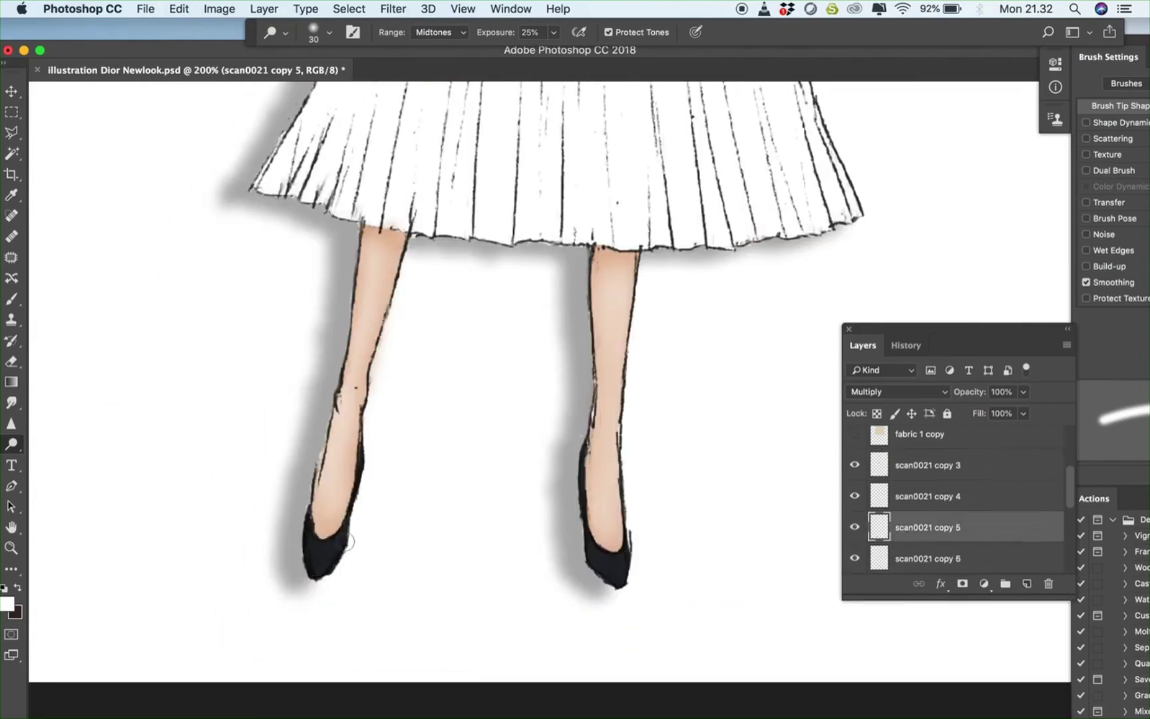
key("bracketleft")
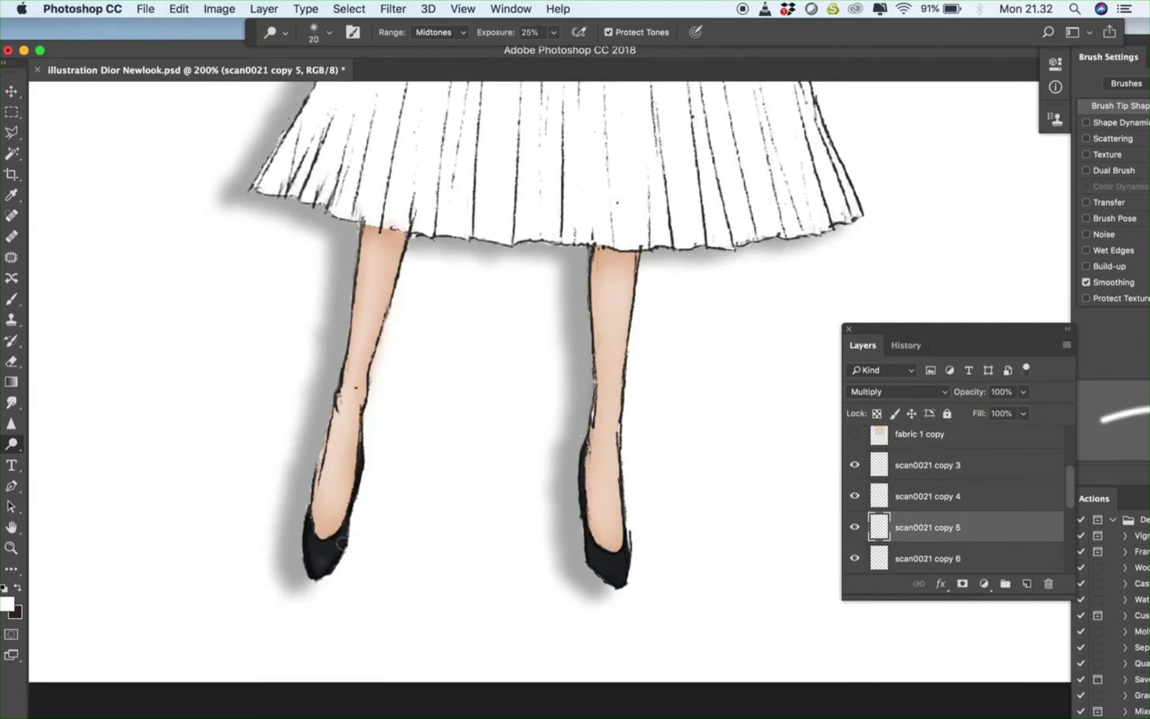
key("shift+o")
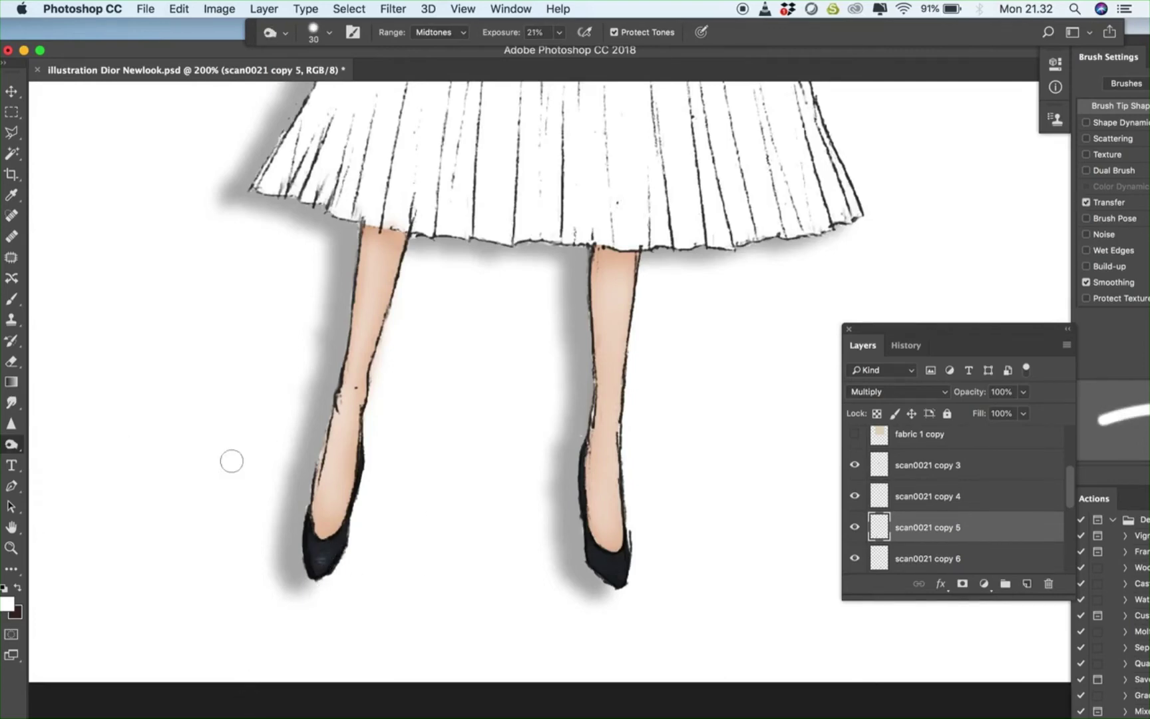
key("shift+o")
key("shift+o")
Add highlights to the right shoe on layer scan0021 copy 6 with a size 15 Dodge brush, and switch to the Burn tool
scroll(319, 541, "right", 3)
scroll(318, 541, "up", 1)
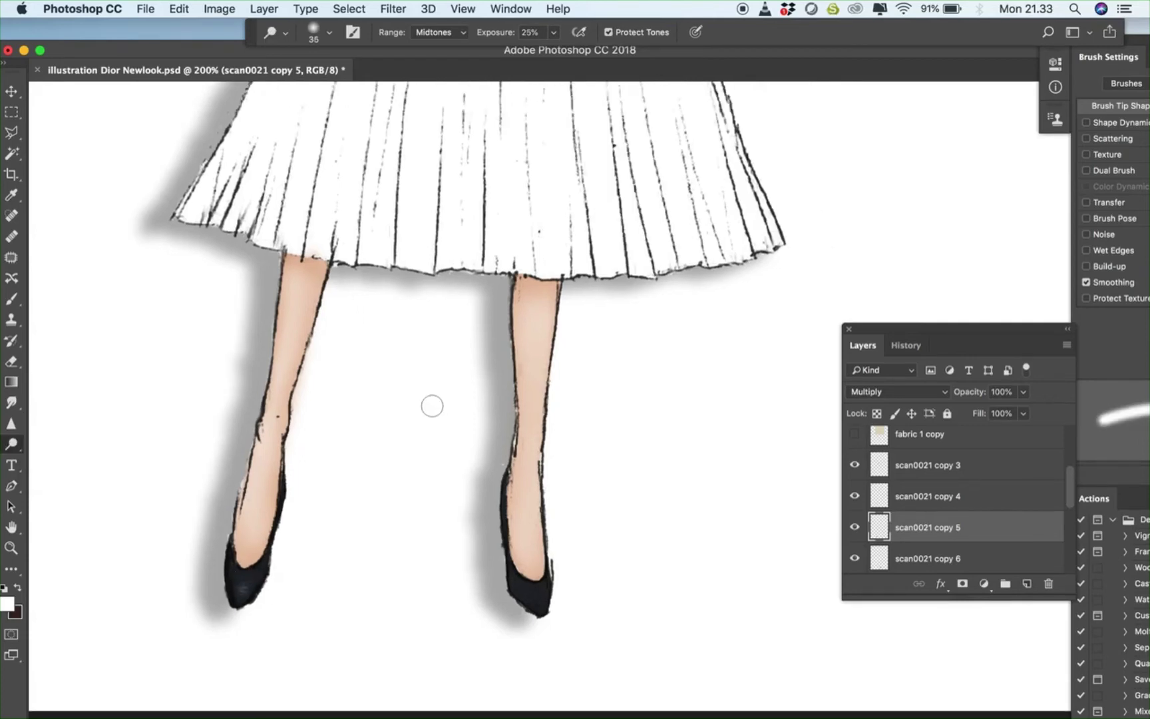
key("alt+bracketleft")
key("bracketleft")
key("bracketleft")
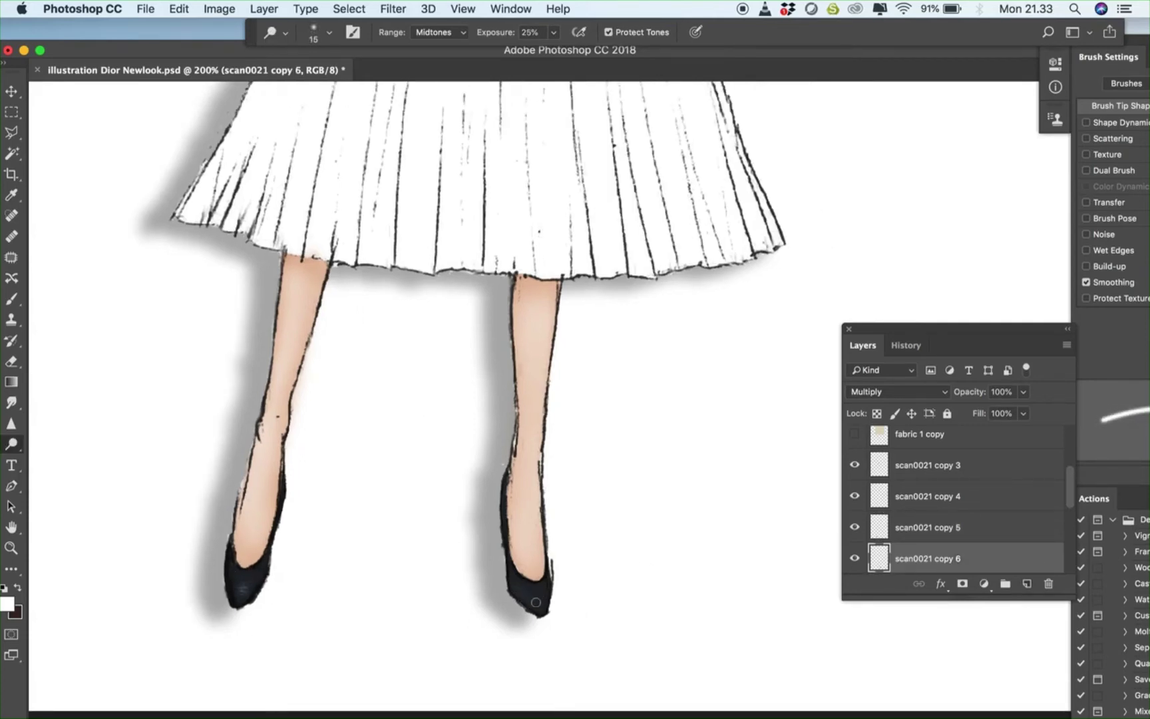
key("shift+o")
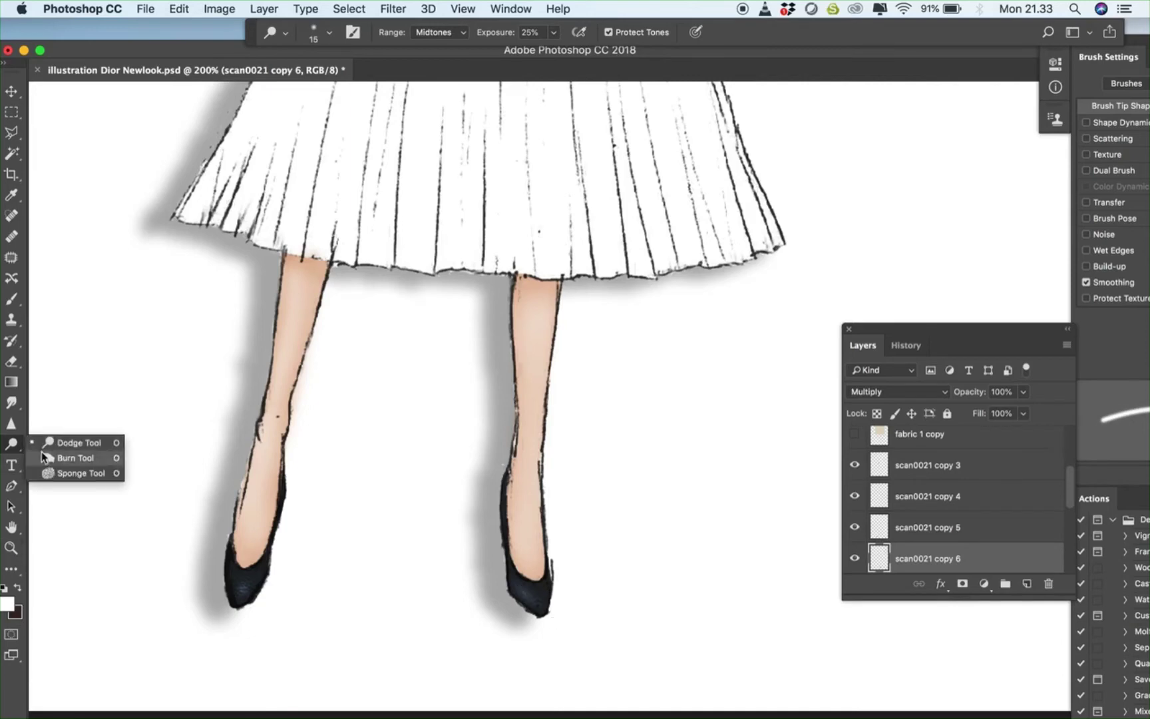
scroll(497, 459, "down", 3)
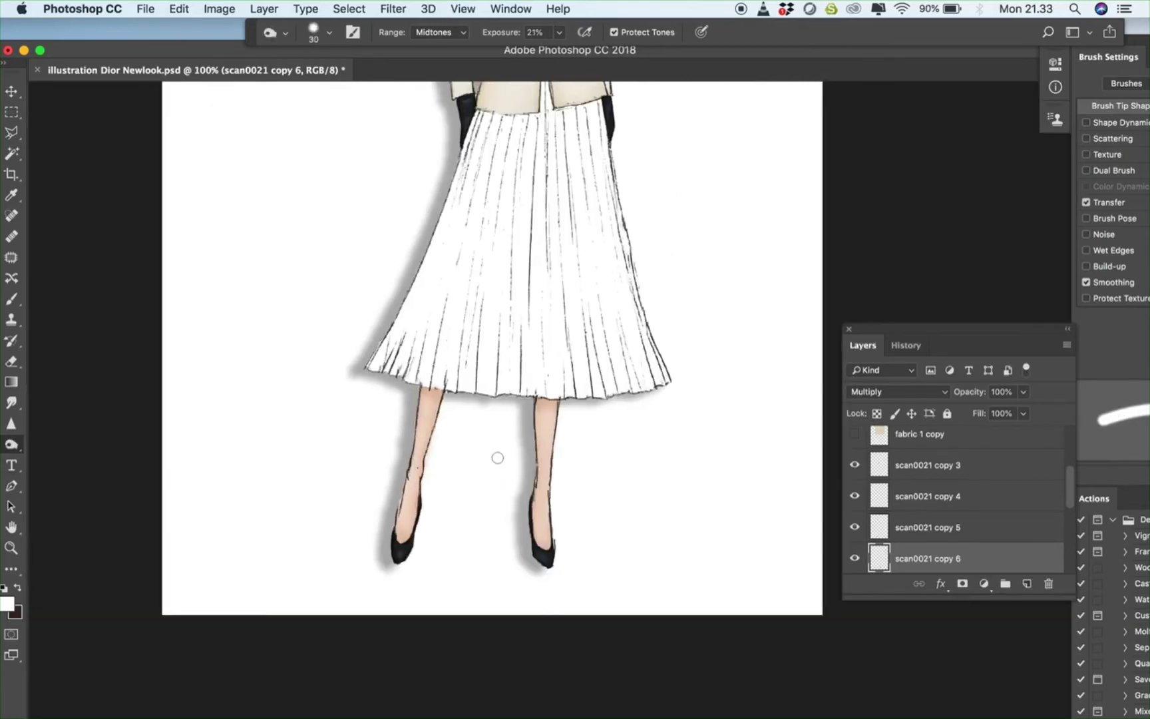
Show the fabric 1 copy 2 layer and move its beige swatch down over the left half of the skirt
scroll(497, 459, "up", 5)
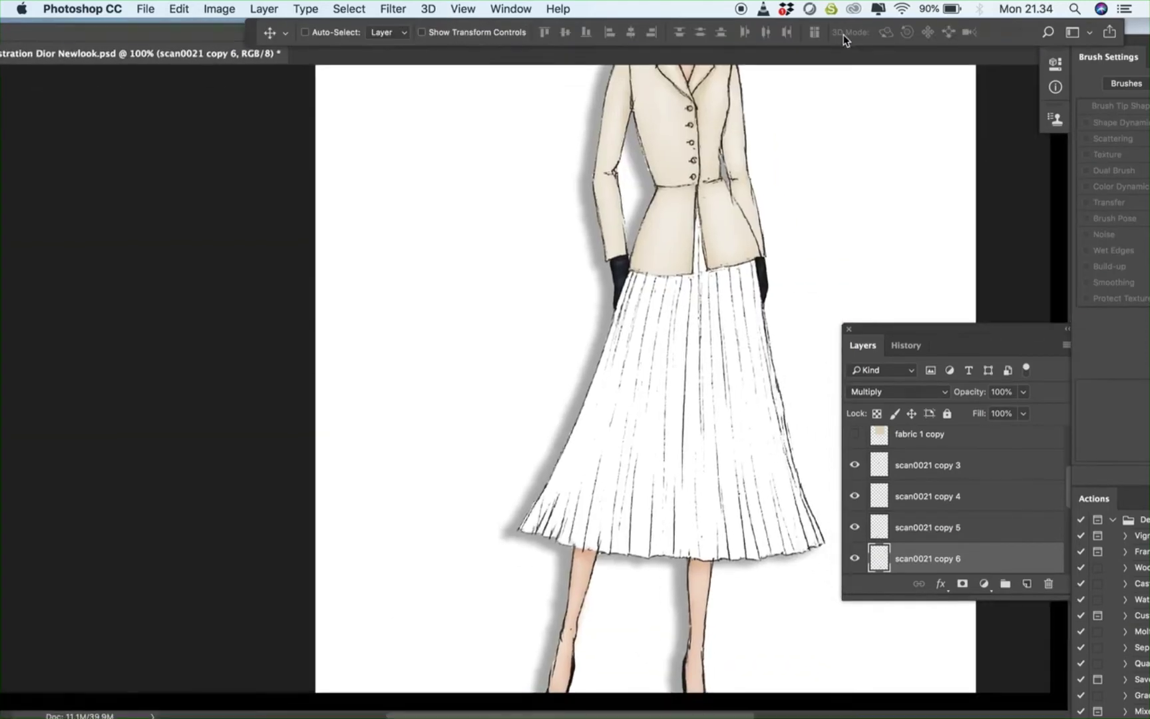
scroll(951, 478, "up", 2)
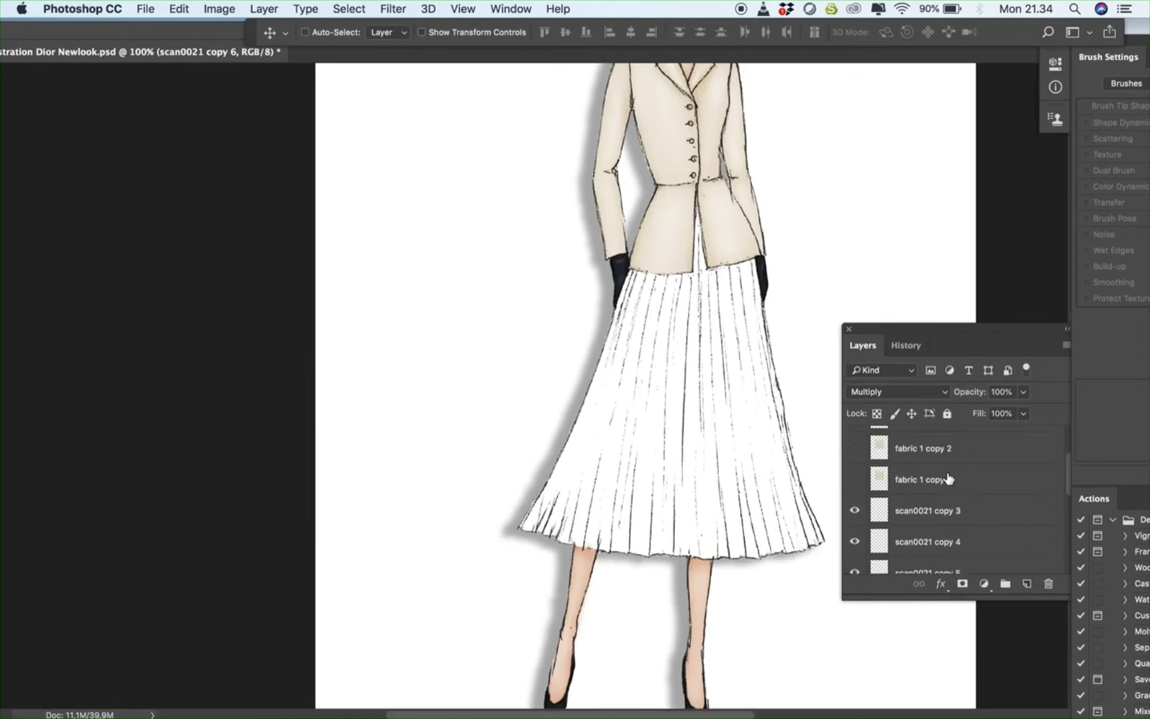
left_click(855, 480)
left_click(855, 479)
left_click(855, 448)
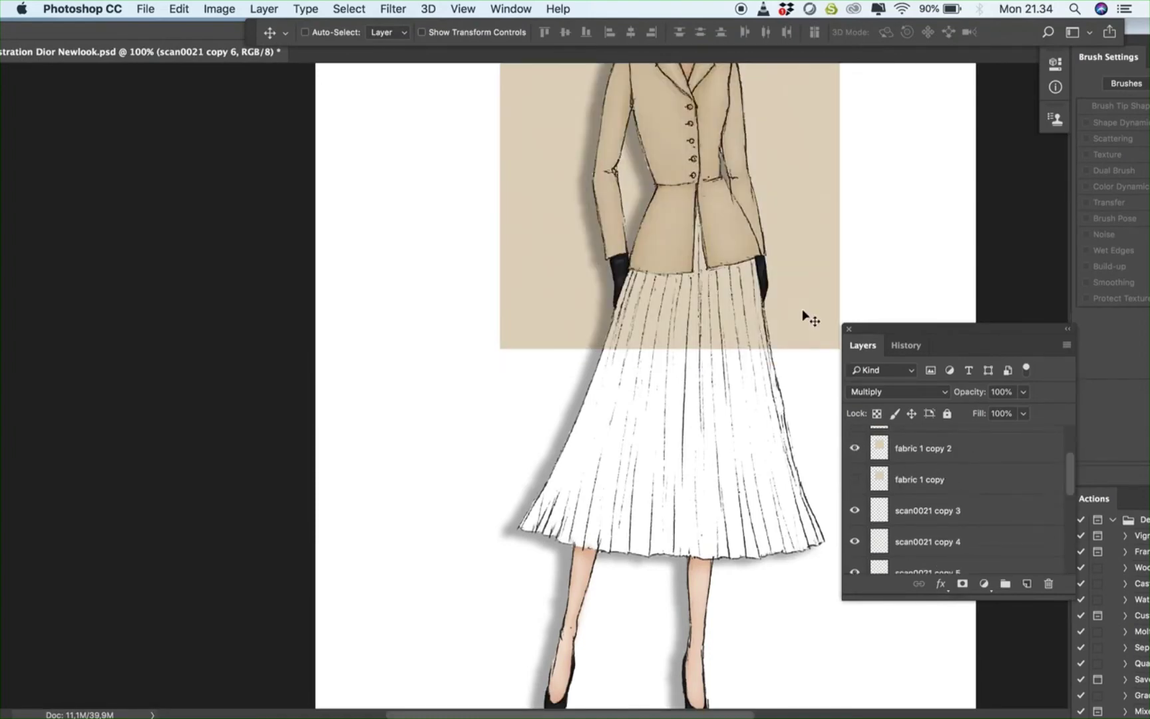
key("f")
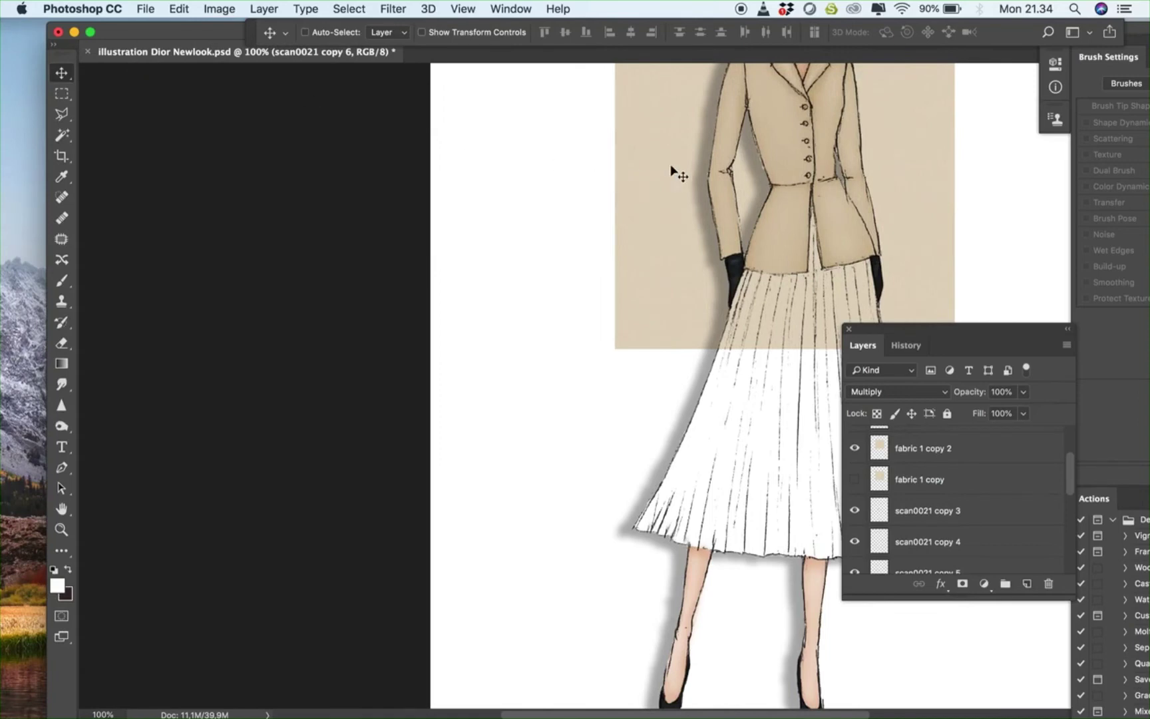
left_click(928, 453)
left_click_drag(803, 359, 478, 474)
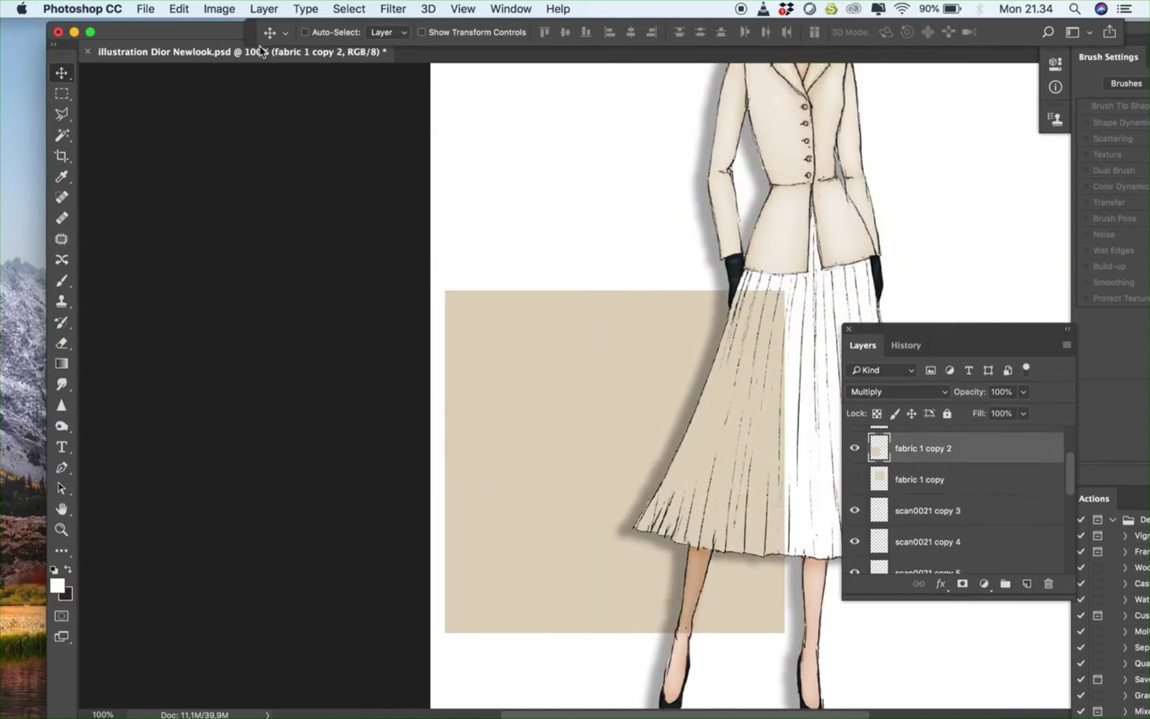
Colorize the fabric 1 copy 2 swatch near-black using Hue/Saturation with hue 0, saturation 5 and lightness -72
left_click(230, 8)
mouse_move(245, 49)
left_click(428, 138)
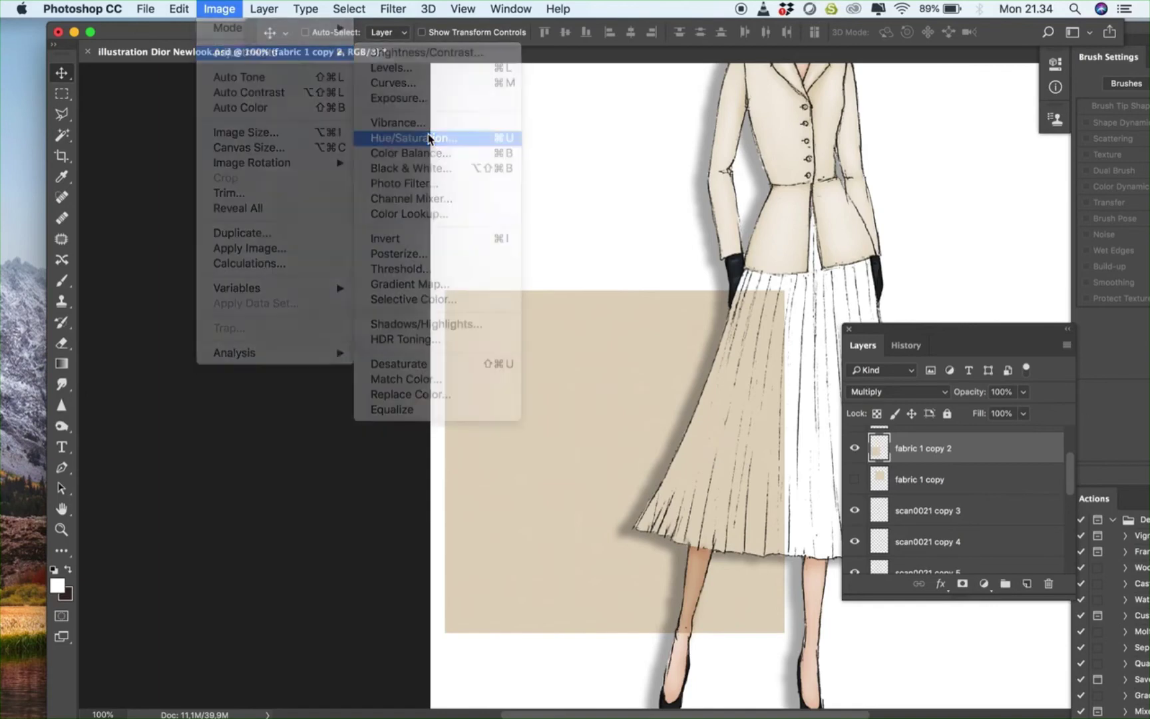
left_click(963, 363)
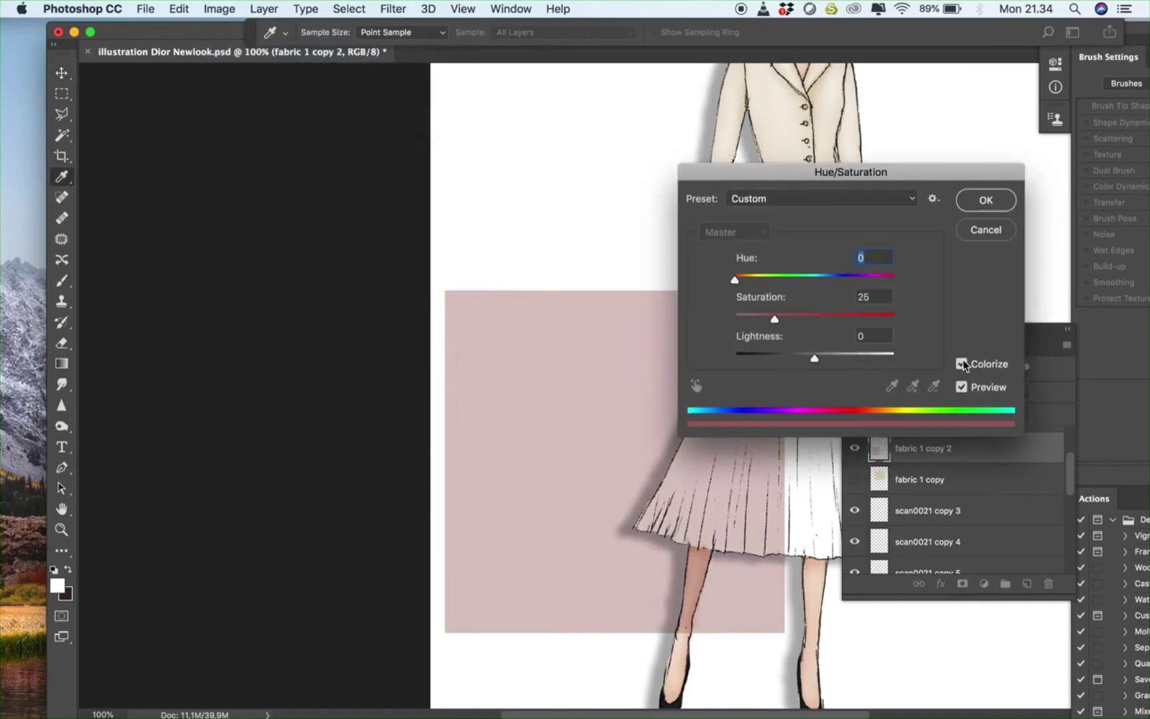
left_click_drag(813, 363, 757, 351)
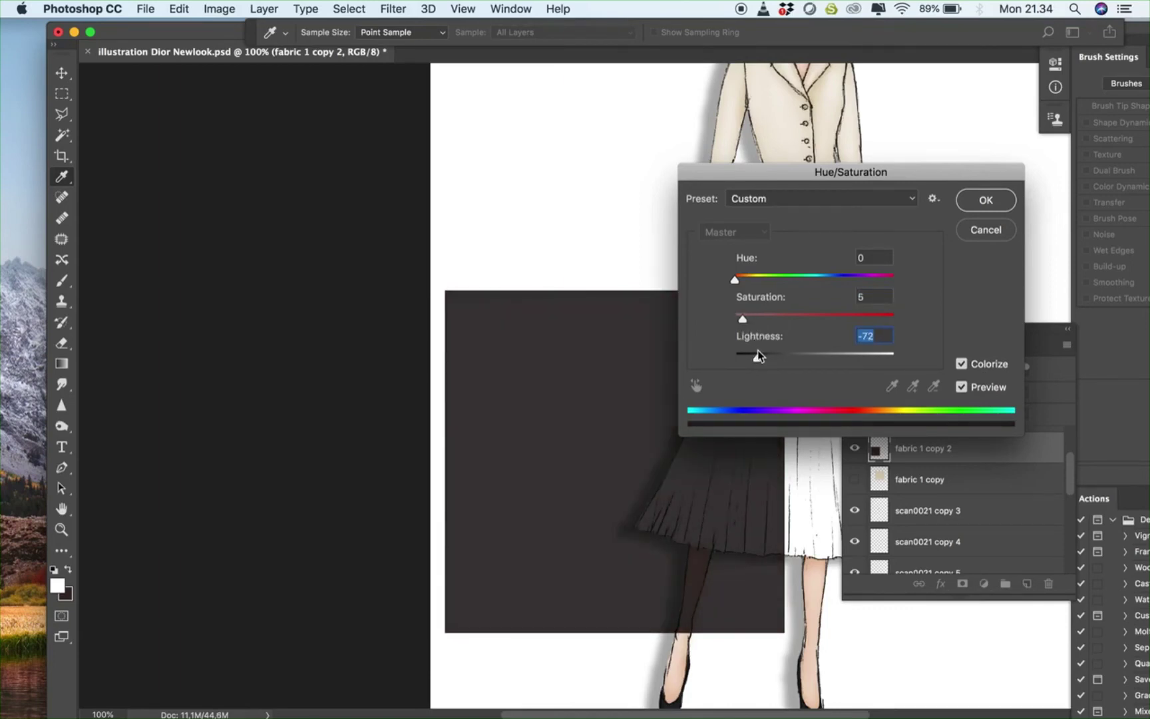
left_click(984, 201)
Move the dark fabric swatch across the figure so that it spans the width of the skirt
scroll(598, 426, "right", 5)
left_click_drag(553, 407, 700, 351)
scroll(704, 355, "right", 3)
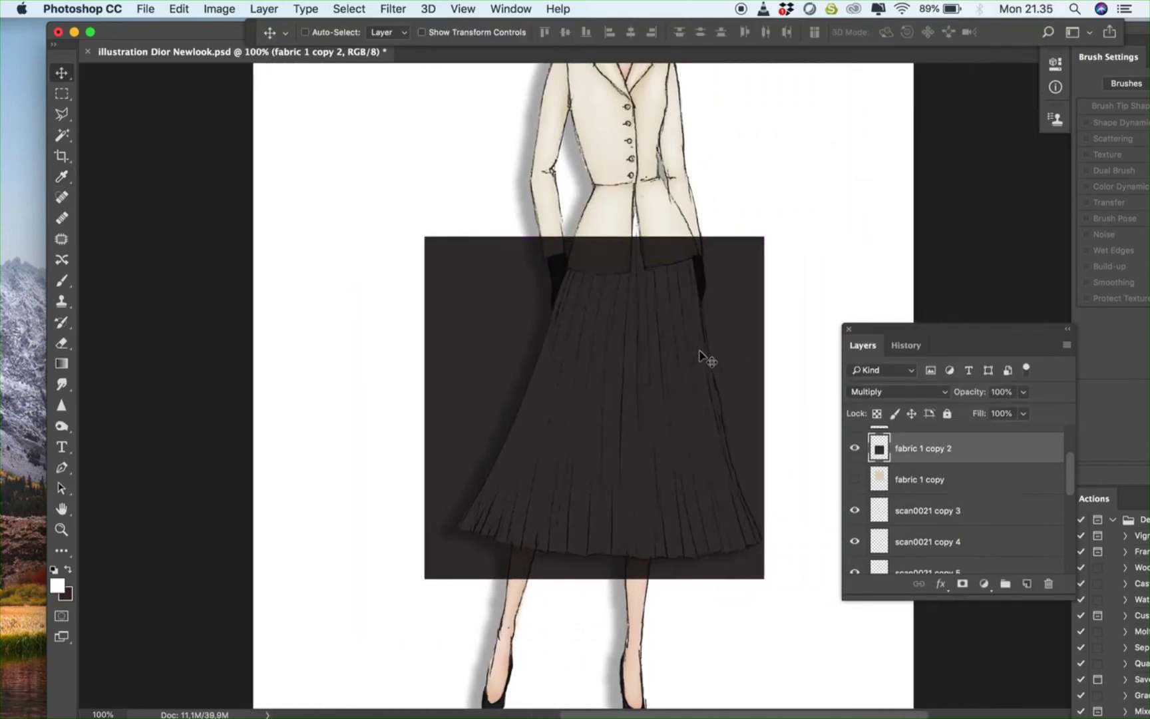
scroll(700, 356, "right", 4)
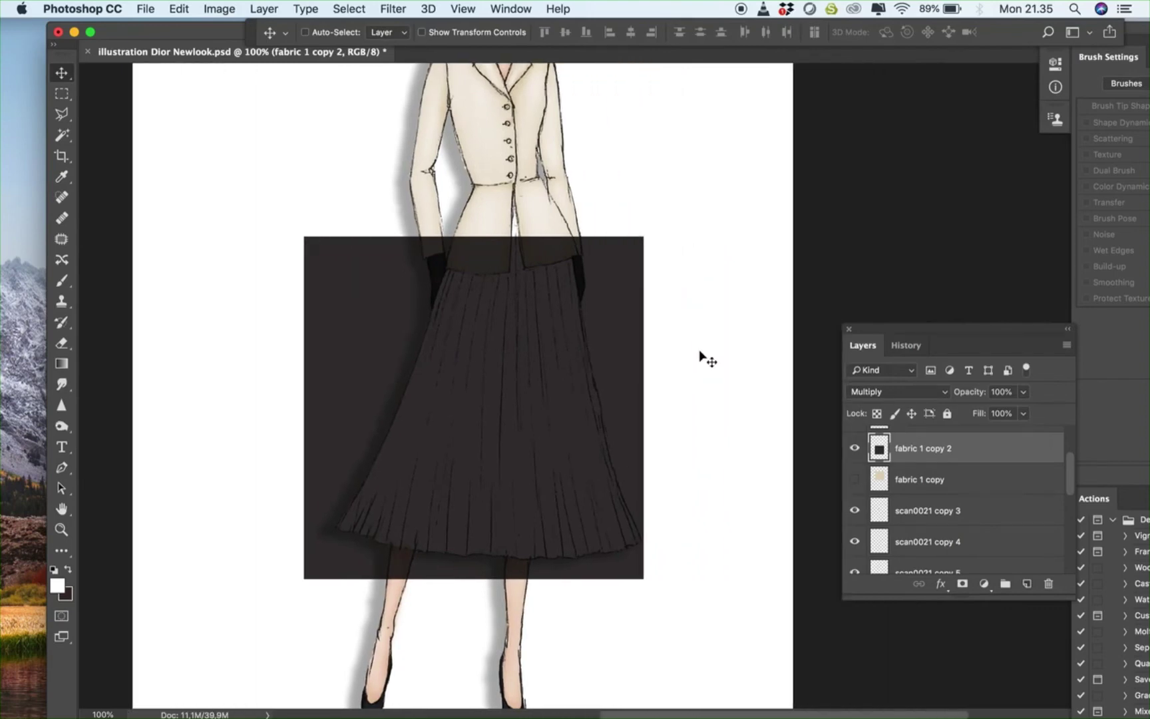
key("super+plus")
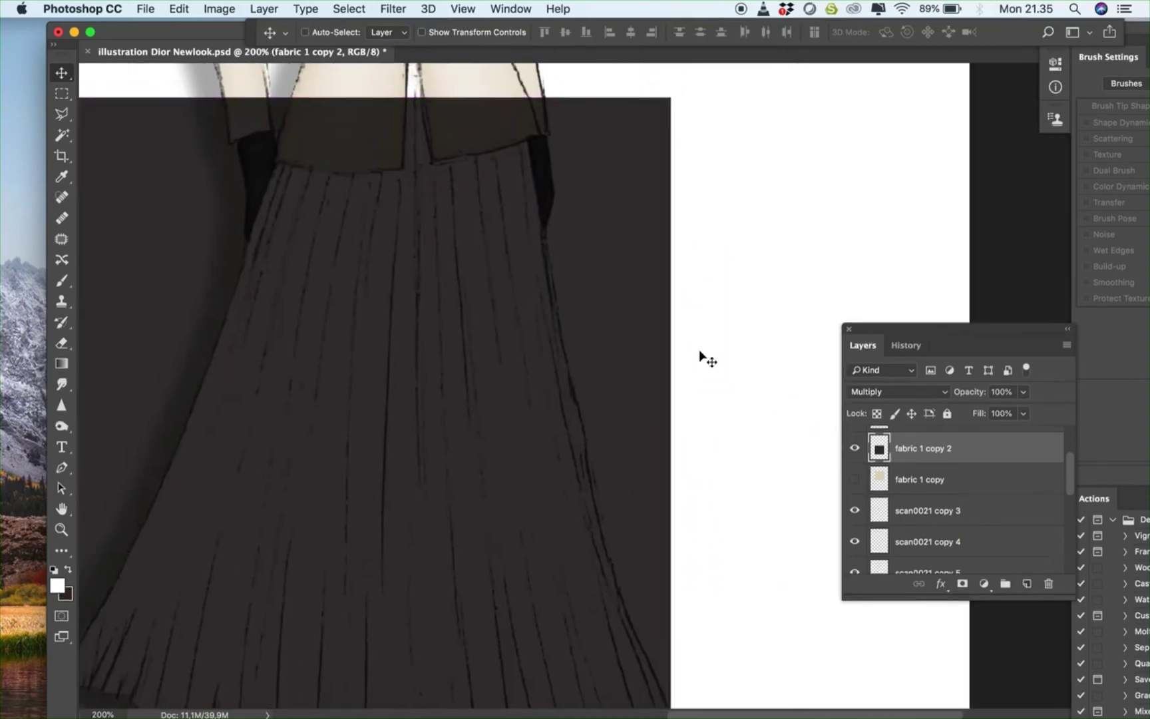
key("super+minus")
left_click_drag(555, 364, 562, 352)
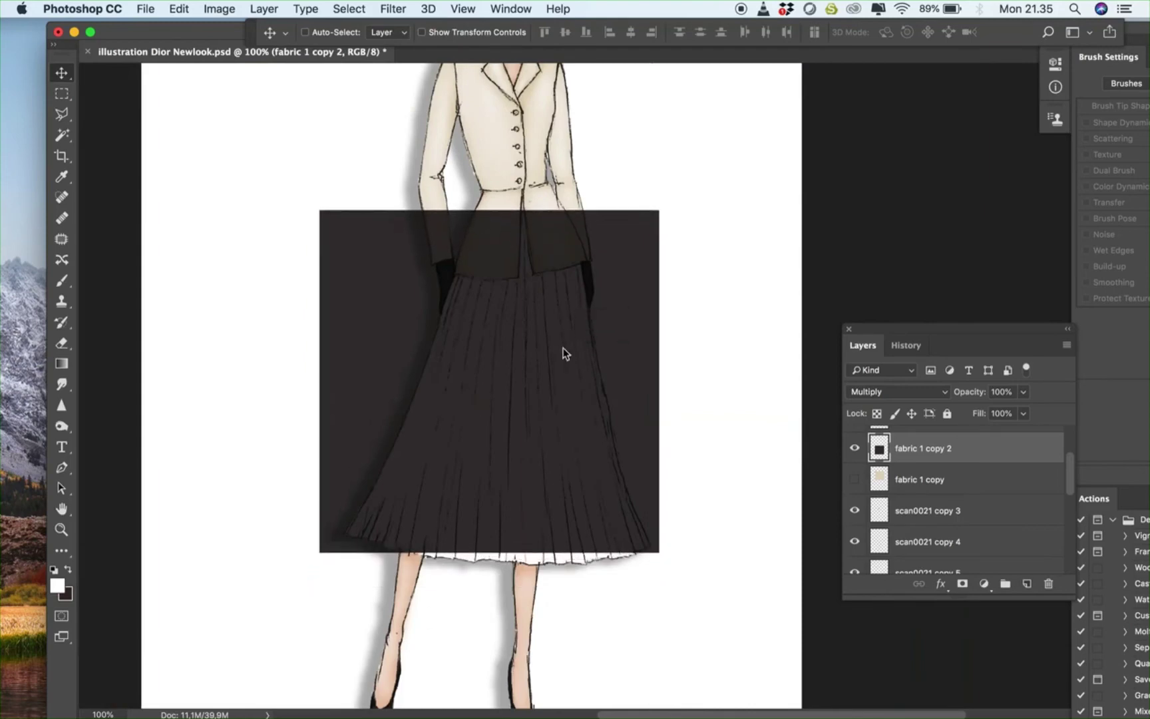
Warp the dark swatch by pulling its upper corners inward and curving its left side to follow the skirt's flare
key("super+t")
right_click(563, 347)
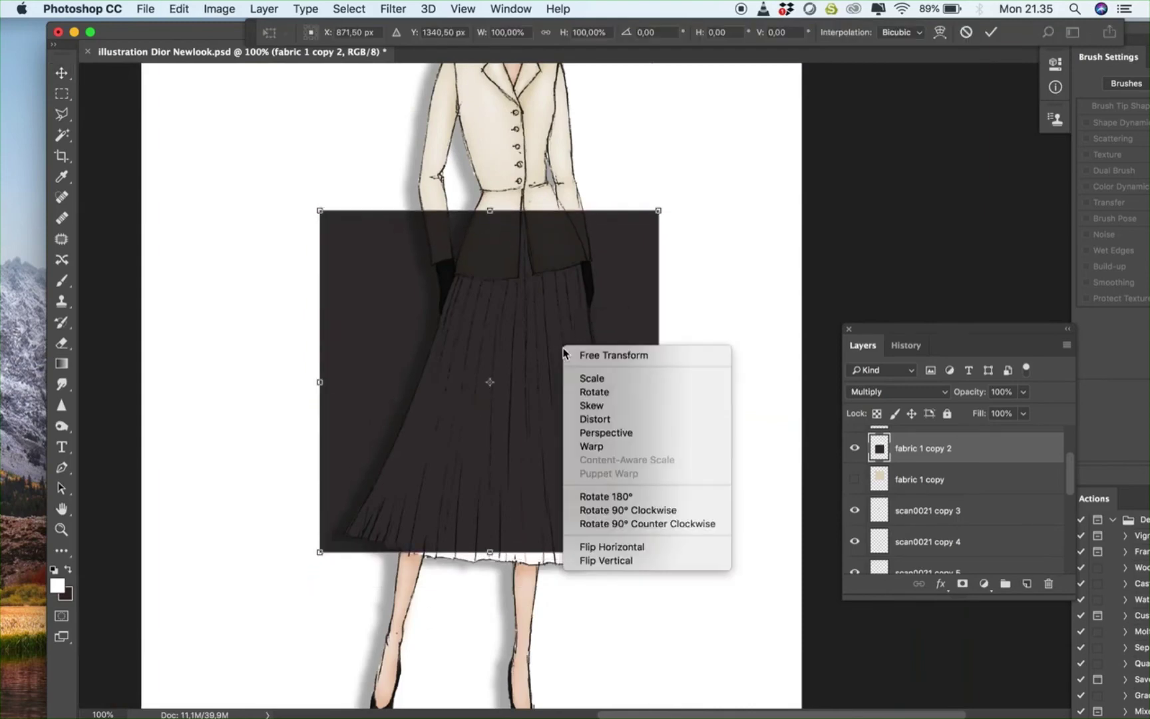
left_click(592, 446)
left_click_drag(331, 243, 411, 248)
mouse_move(372, 358)
left_mouse_down()
mouse_move(363, 361)
mouse_move(393, 370)
left_mouse_up()
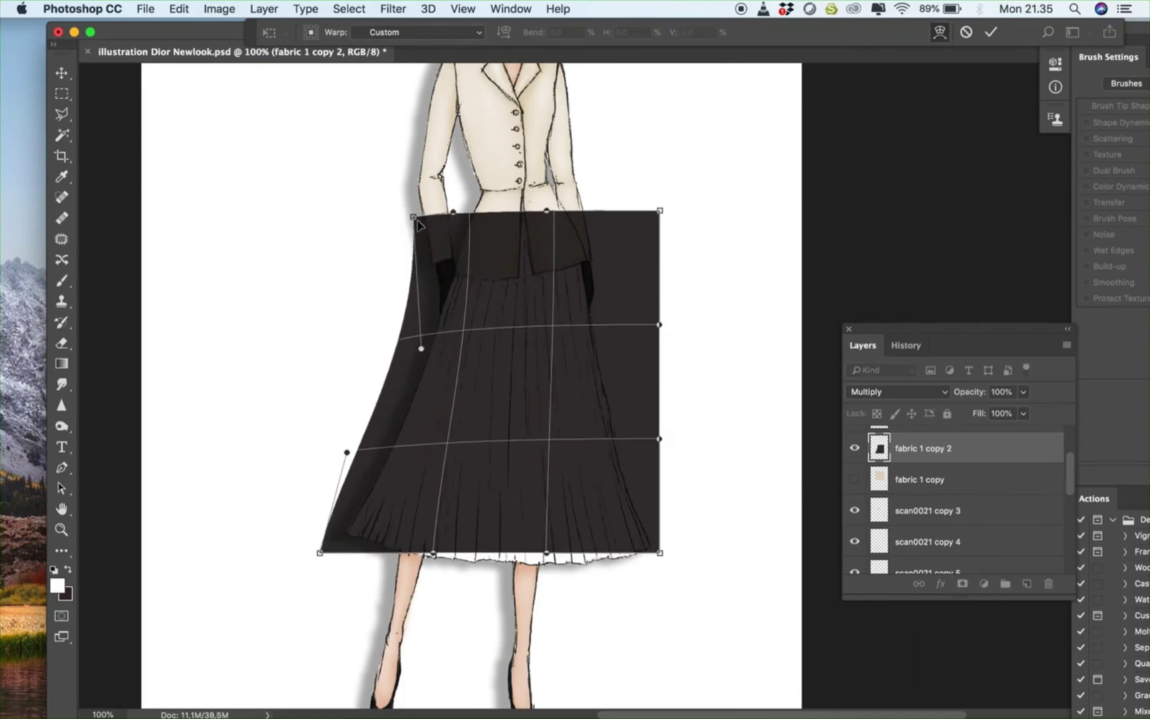
left_click_drag(418, 222, 442, 222)
mouse_move(595, 227)
left_mouse_down()
mouse_move(576, 208)
mouse_move(608, 223)
left_mouse_up()
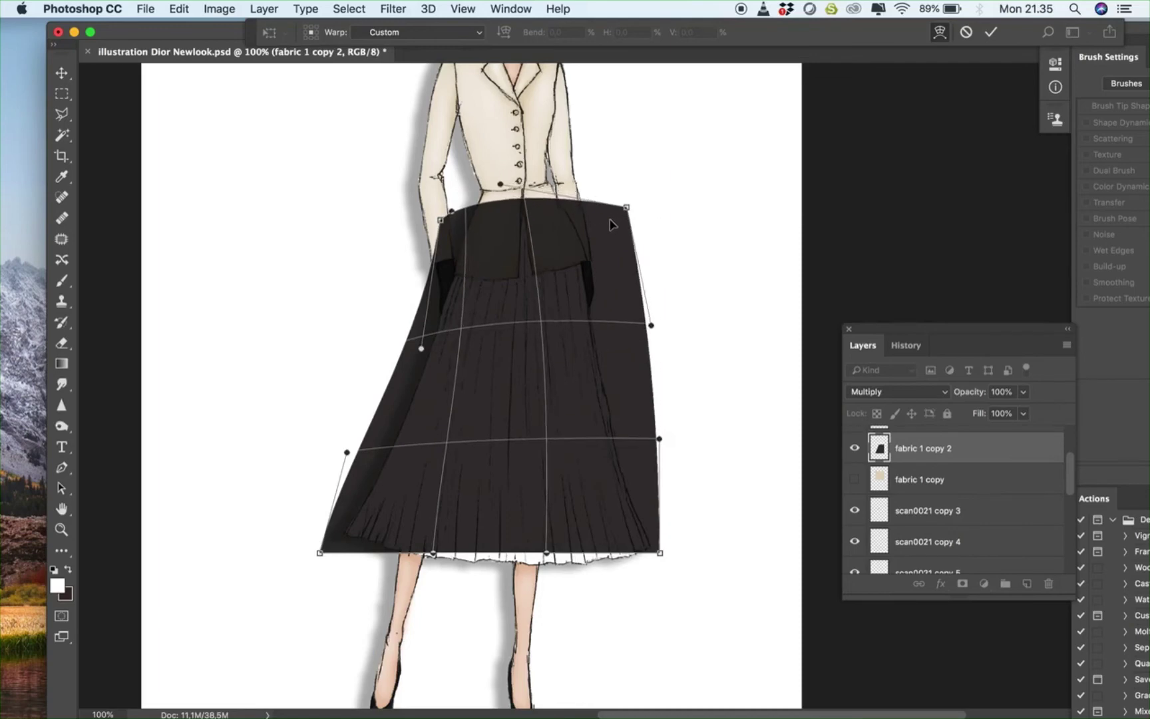
Extend the warp below the curved hem, narrow the waist and sides to the skirt's outline, and apply the transformation
left_click_drag(578, 482, 526, 527)
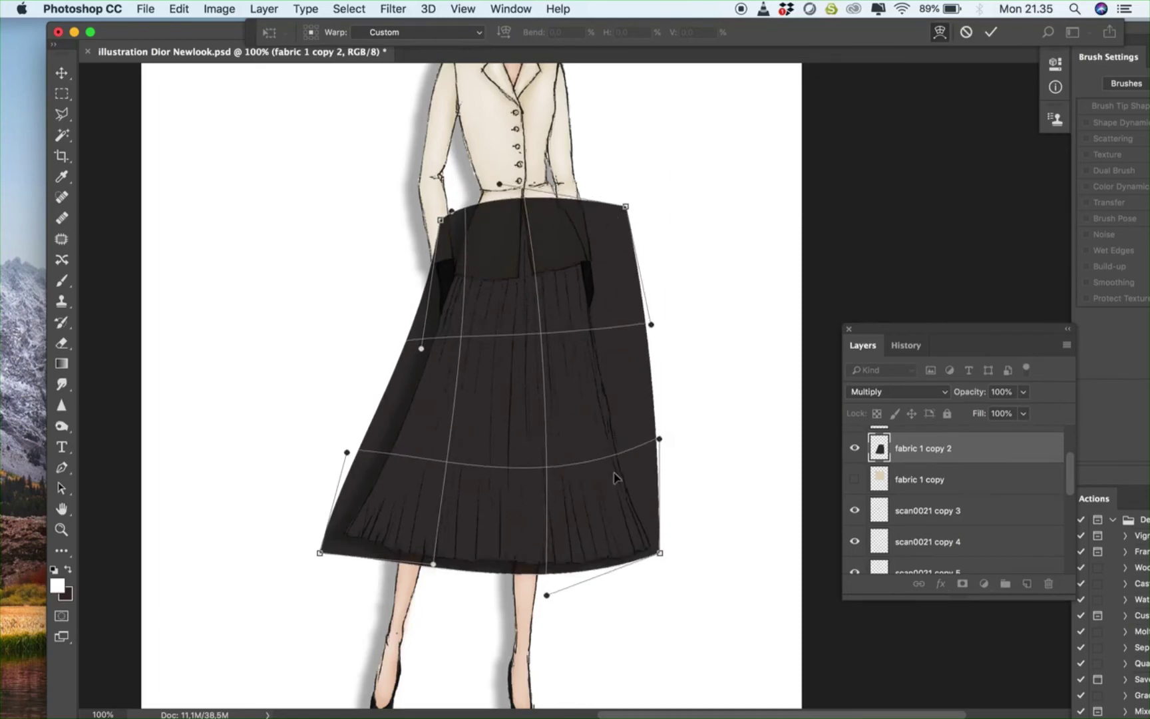
left_click_drag(609, 237, 566, 239)
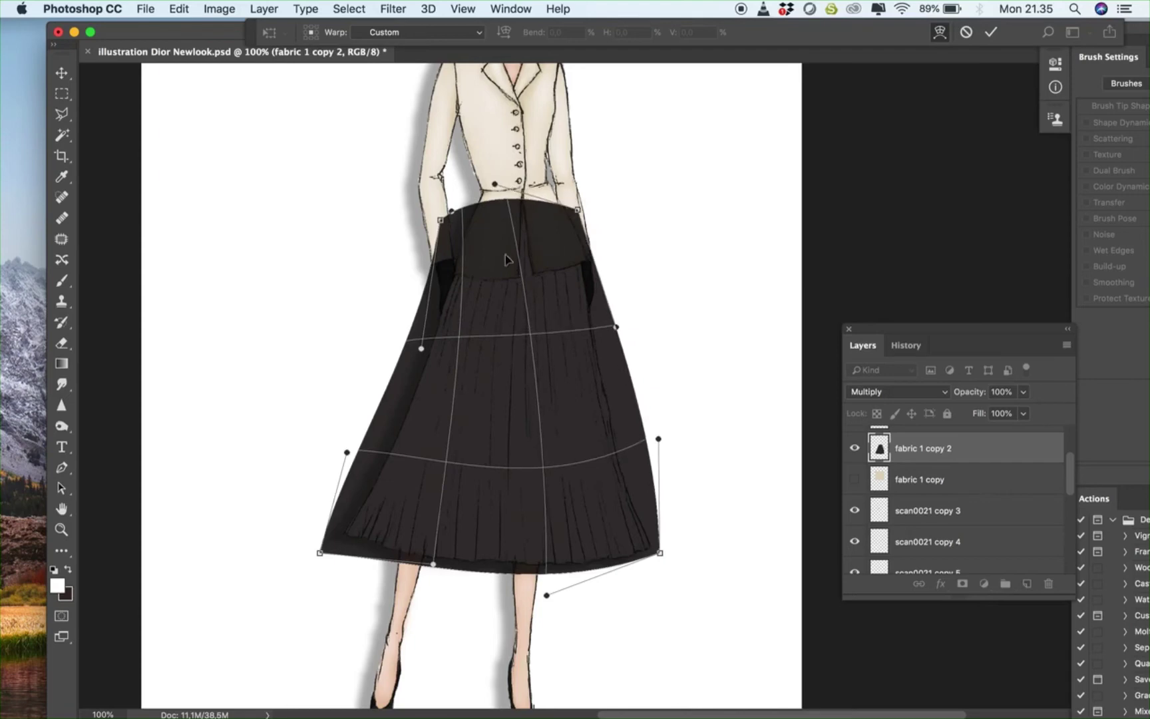
left_click_drag(453, 251, 468, 253)
left_click_drag(361, 491, 364, 493)
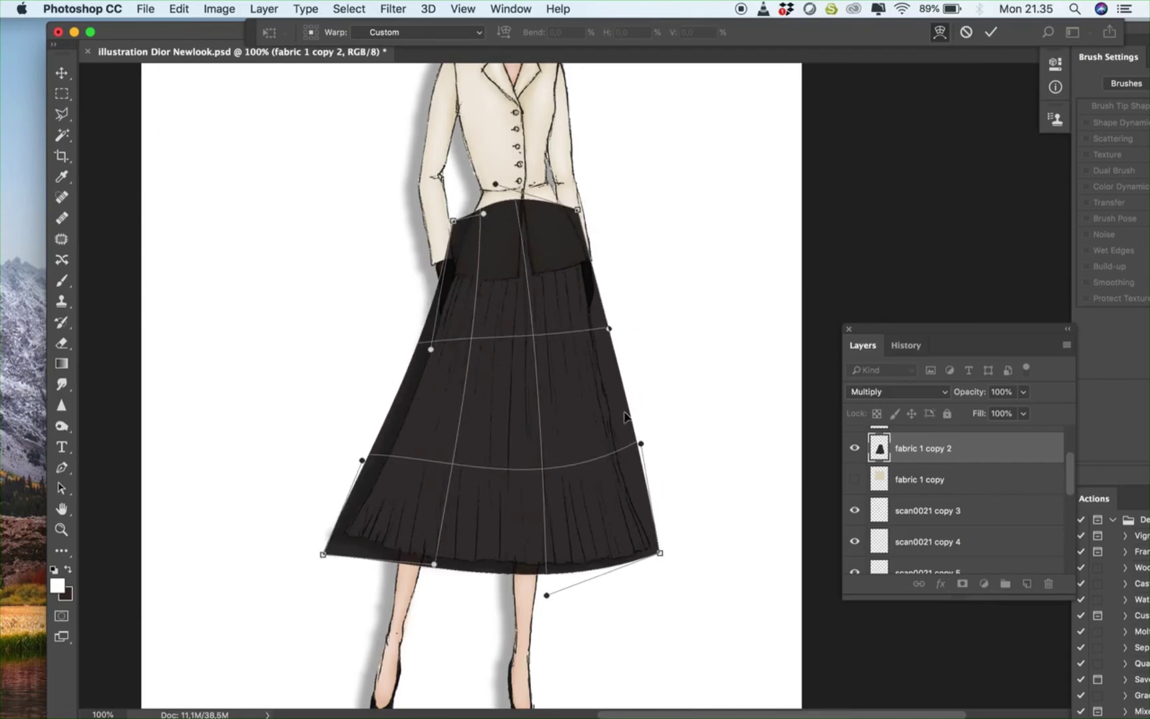
key("Return")
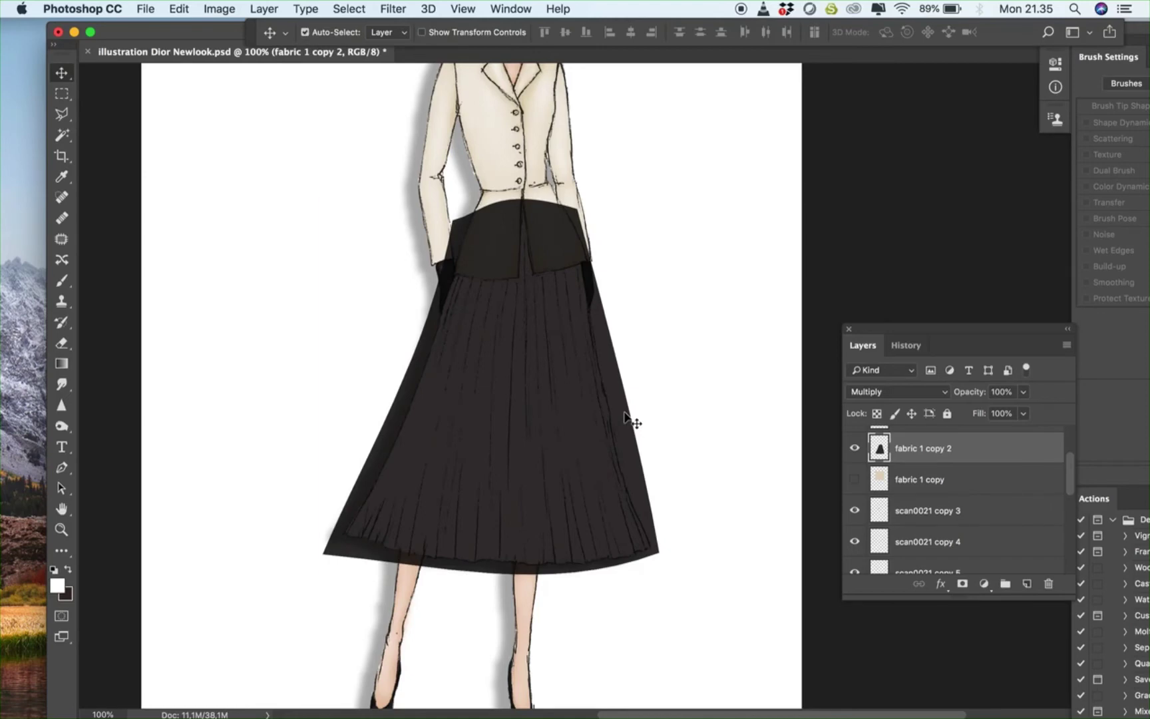
Begin a Pen path at the jacket's front opening, following its left hem and the skirt's left edge to the lower corner
key("super+plus")
scroll(629, 419, "up", 5)
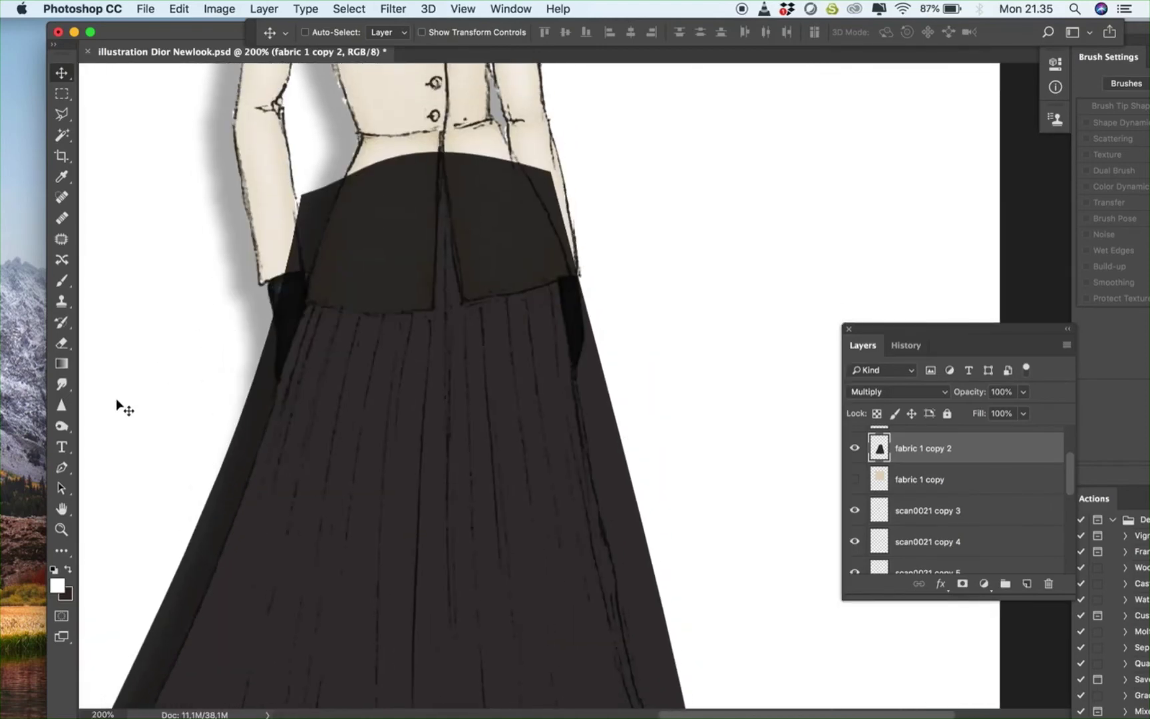
left_click(62, 467)
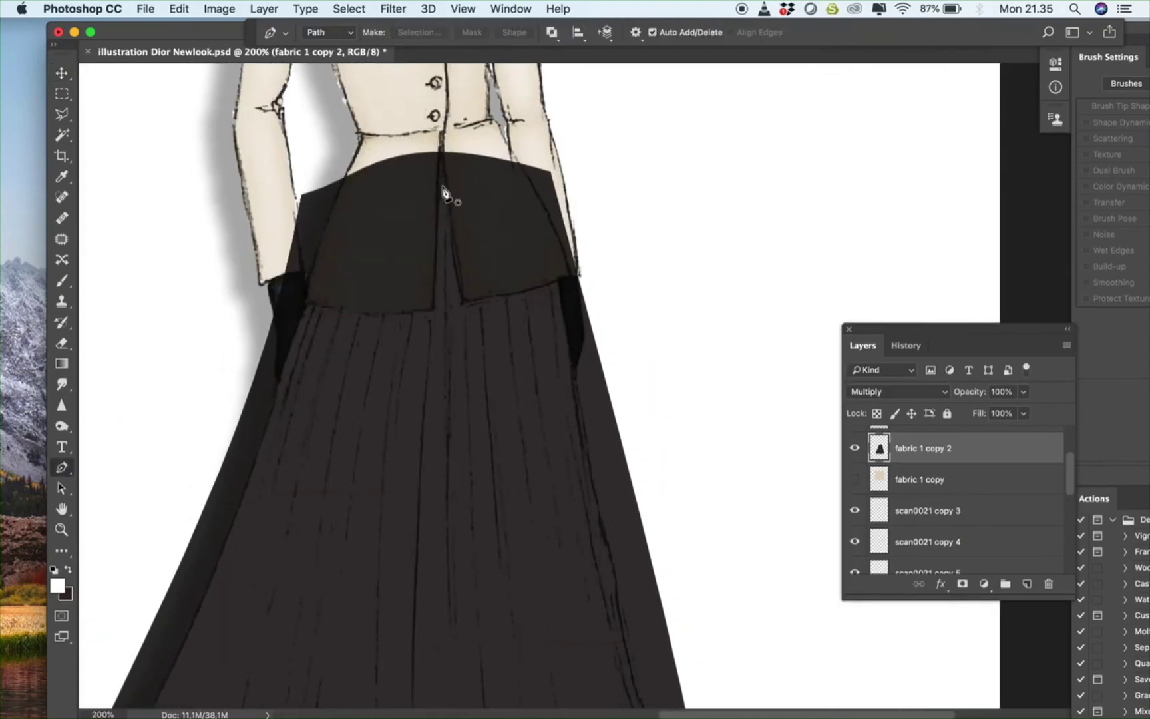
left_click(440, 154)
left_click(437, 248)
left_click(432, 310)
left_click_drag(394, 314, 340, 312)
left_click(306, 303)
left_click(283, 370)
scroll(283, 370, "down", 5)
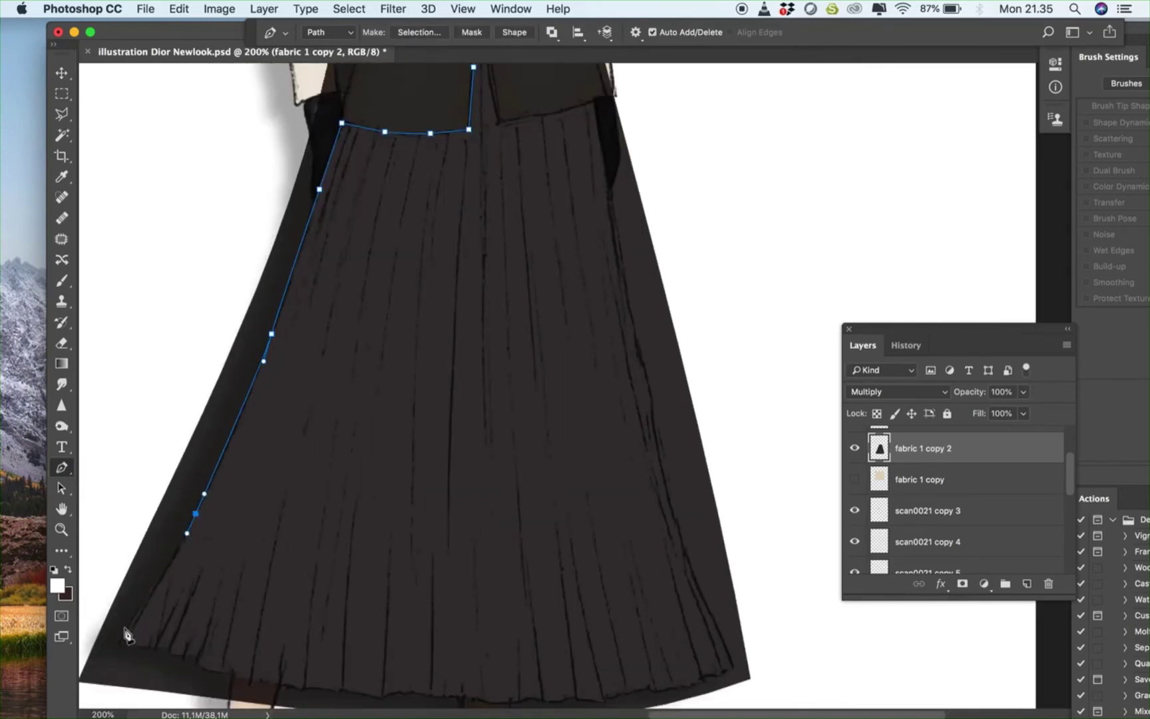
left_click(127, 635)
Continue the Pen path along the skirt's wavy hem from the lower left corner past the right leg
key("super+plus")
left_click(156, 409)
left_click(208, 420)
left_click(247, 443)
left_click(282, 448)
left_click(339, 462)
left_click(385, 470)
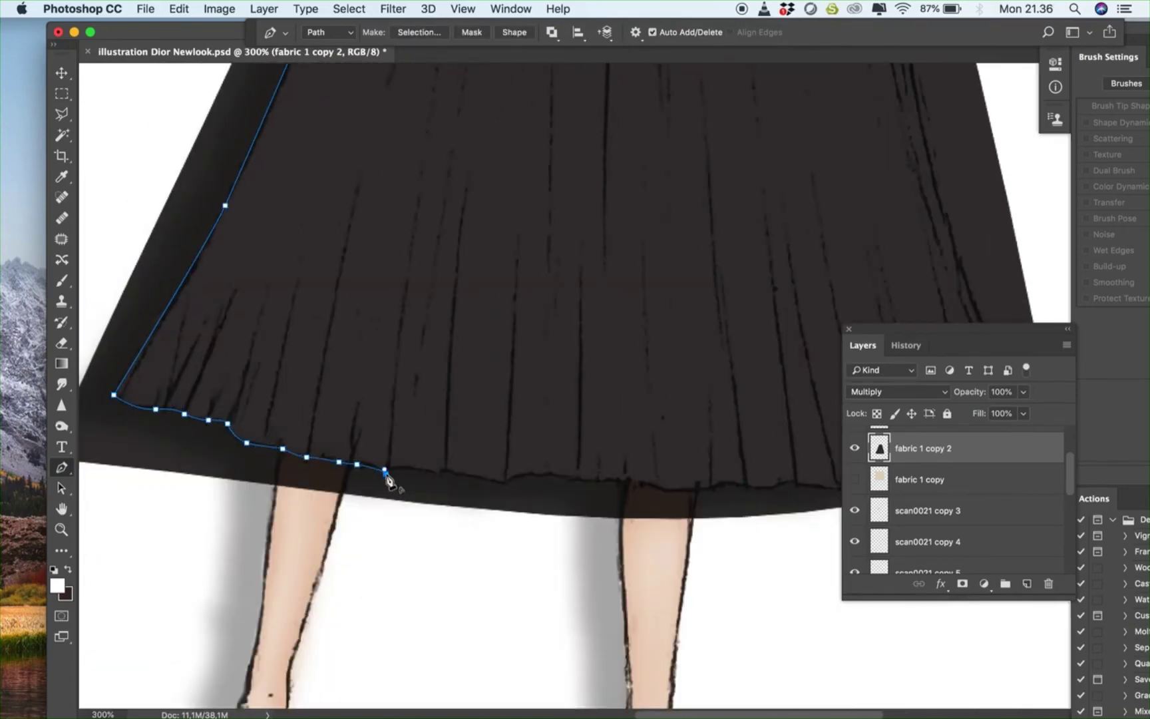
left_click(399, 470)
left_click(437, 473)
left_click(502, 484)
left_click(576, 480)
left_click(609, 481)
left_click(669, 493)
left_click(710, 491)
left_click(732, 483)
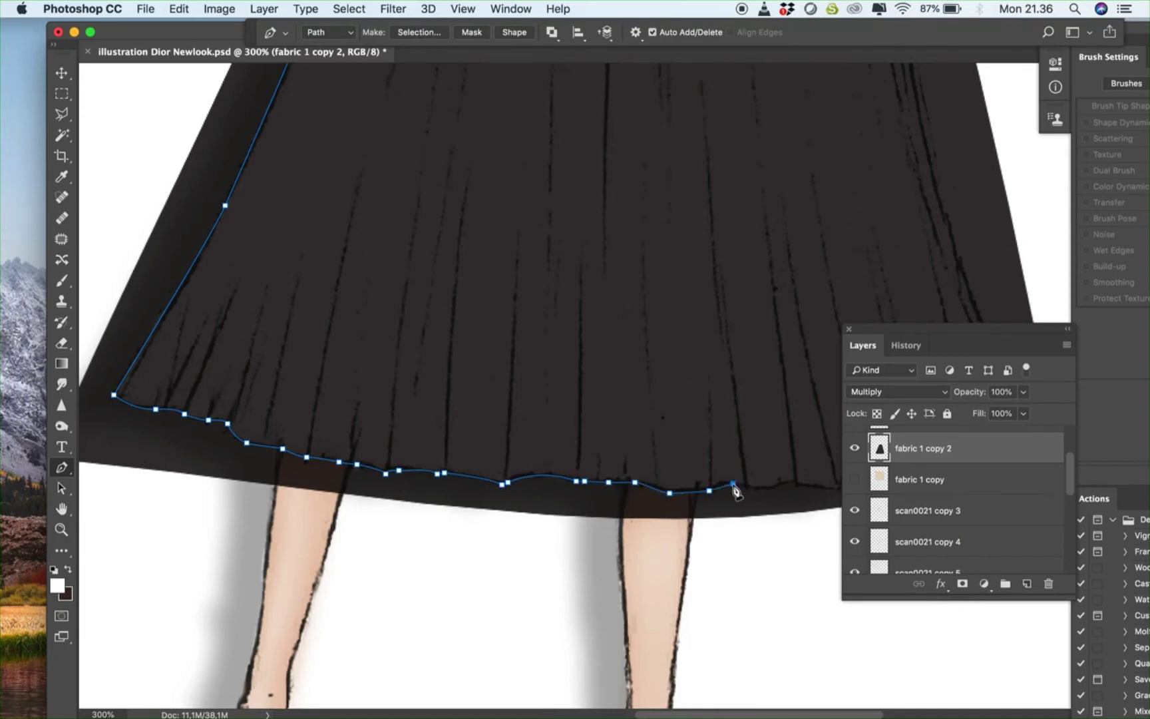
Extend the Pen path along the remaining hem to the skirt's lower right corner
scroll(808, 495, "right", 5)
left_click(650, 485)
left_click(710, 482)
left_click(728, 475)
scroll(732, 480, "right", 3)
left_click(744, 473)
left_click(777, 462)
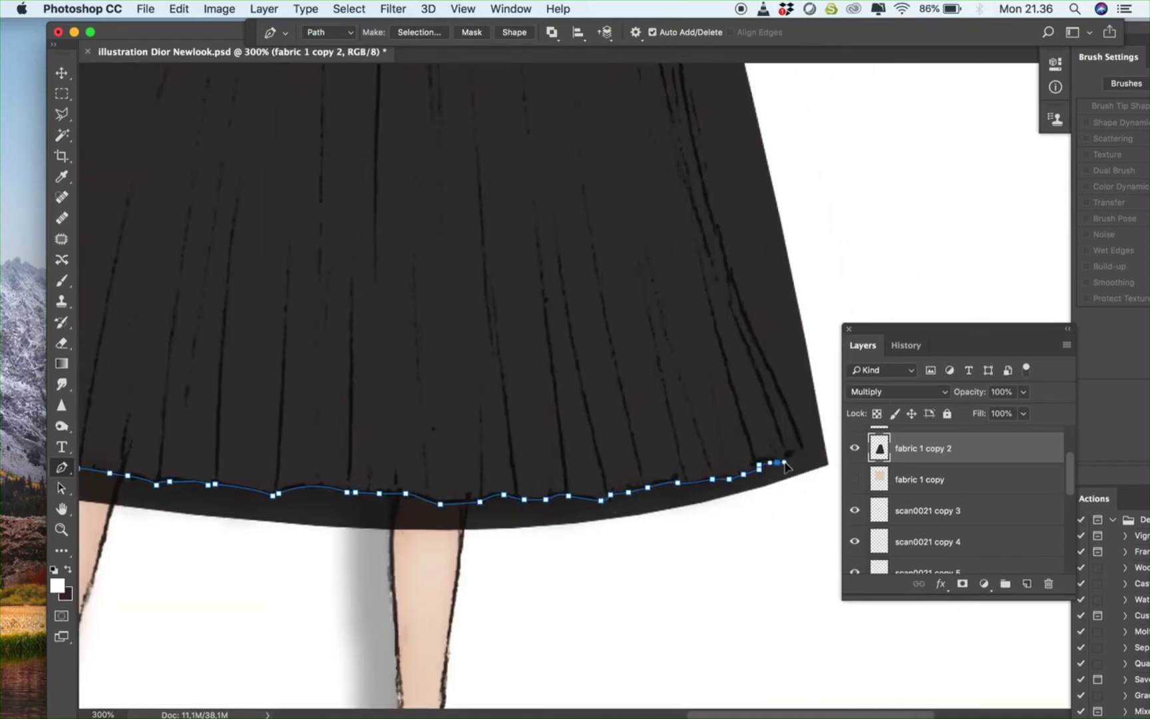
Trace the skirt's right edge upward with the Pen tool to beside the right glove
scroll(659, 403, "right", 4)
scroll(599, 300, "up", 3)
left_click(587, 264)
scroll(588, 264, "up", 3)
left_click(547, 188)
scroll(547, 188, "up", 4)
left_click(533, 199)
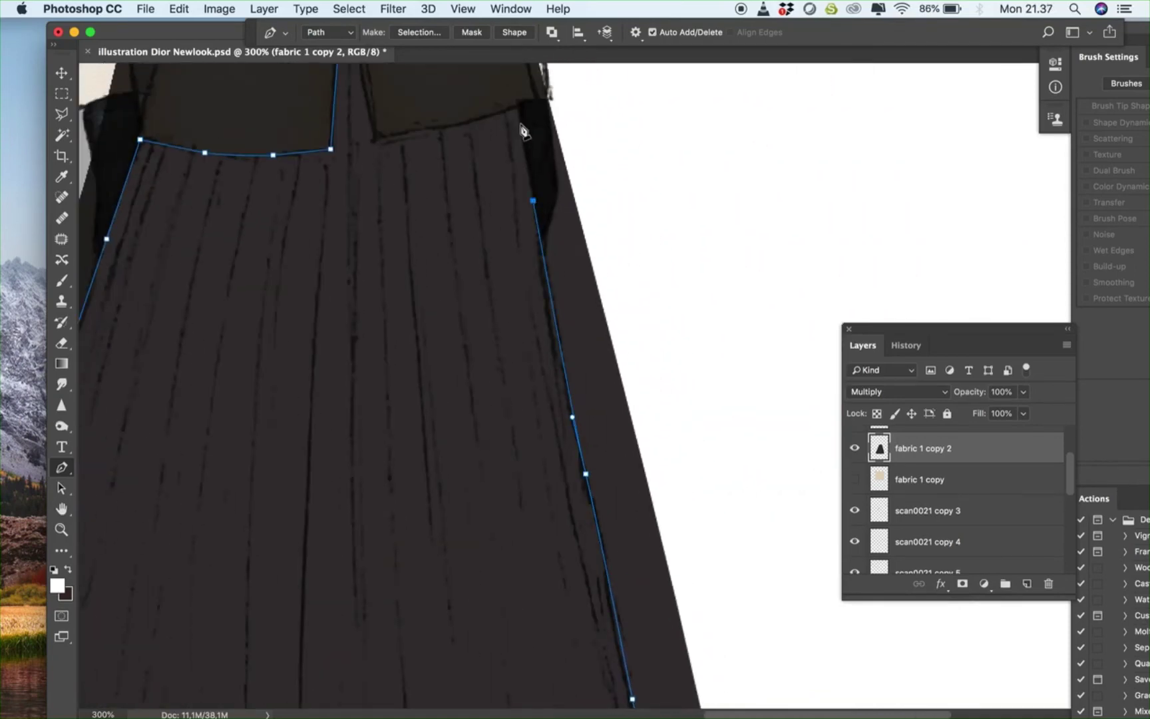
Close the path along the jacket's right hem and front opening, and convert it to a new selection with feather radius 0
left_click(435, 127)
left_click(376, 140)
scroll(377, 141, "up", 4)
left_click(353, 85)
left_click(374, 265)
left_click(364, 163)
right_click(424, 98)
left_click(466, 153)
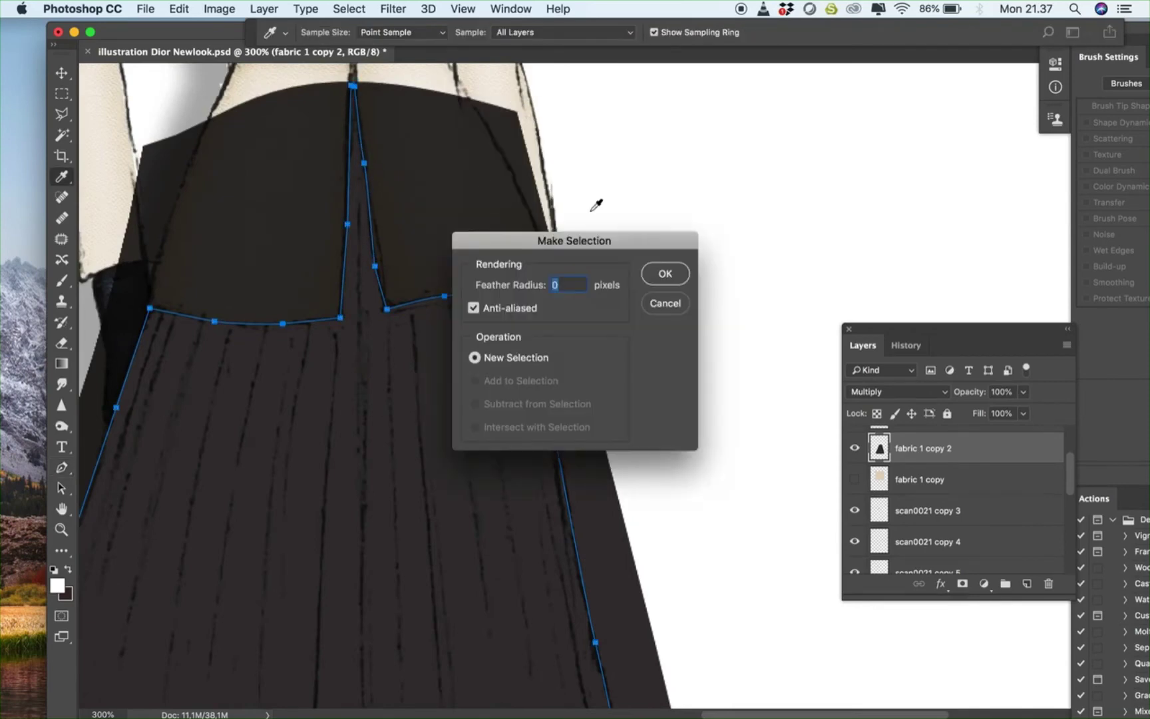
left_click(657, 278)
Invert the selection, delete the dark fabric outside the skirt on fabric 1 copy 2, and deselect
left_click(62, 94)
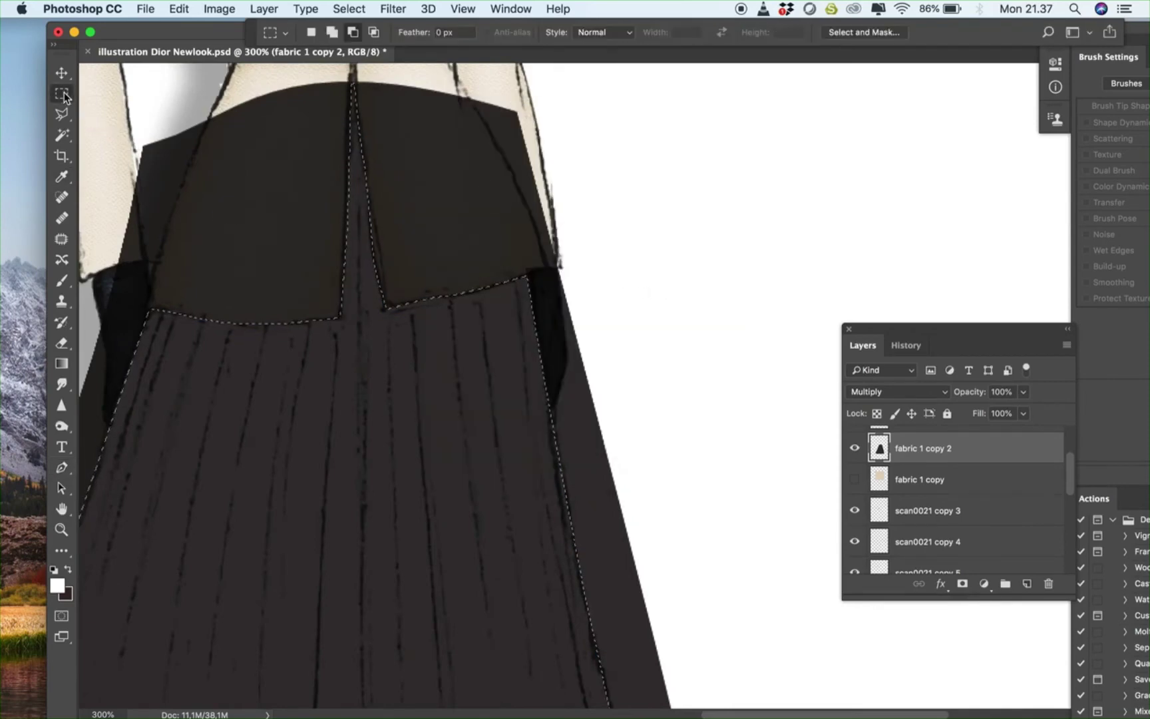
right_click(316, 157)
left_click(346, 173)
key("Delete")
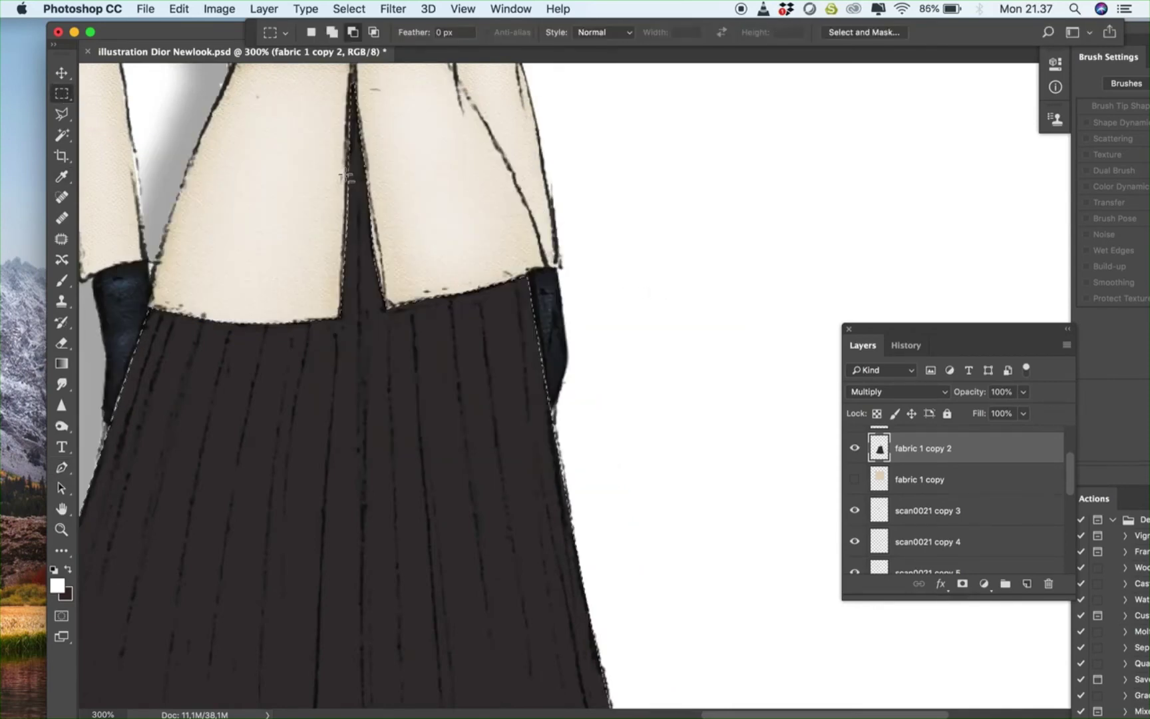
key("super+minus")
right_click(449, 185)
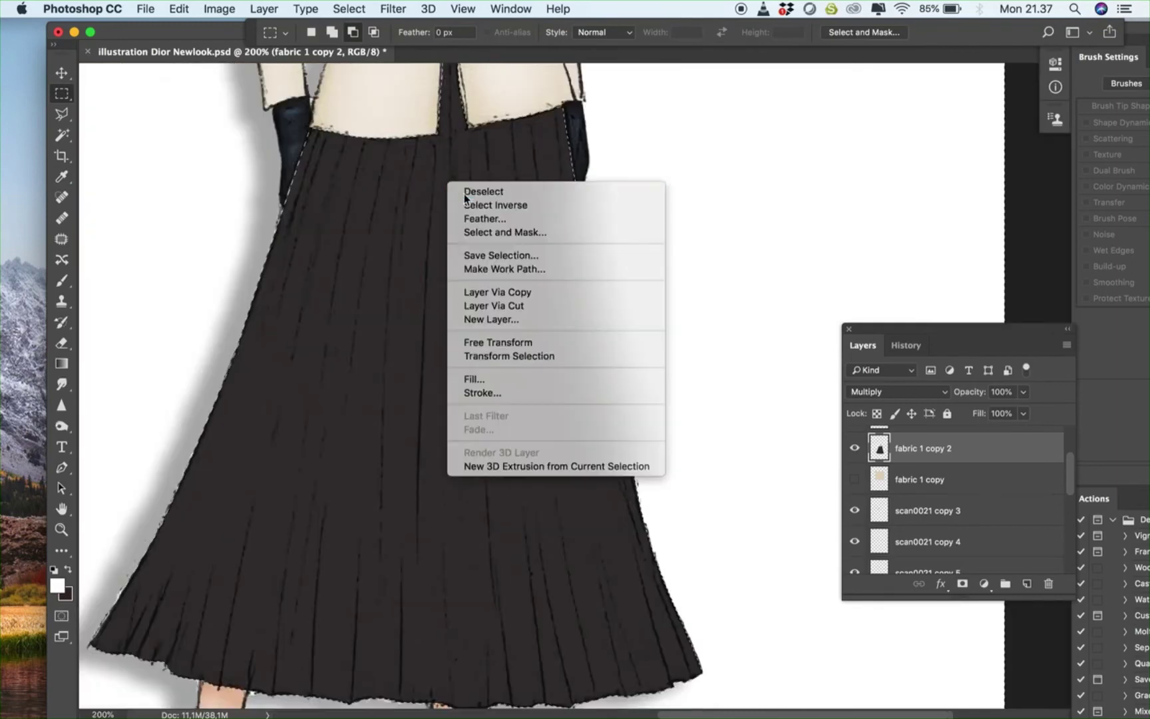
left_click(464, 193)
Warp the cut-out skirt fabric slightly outward on both sides to fill the gaps along the drawn outline
key("super+t")
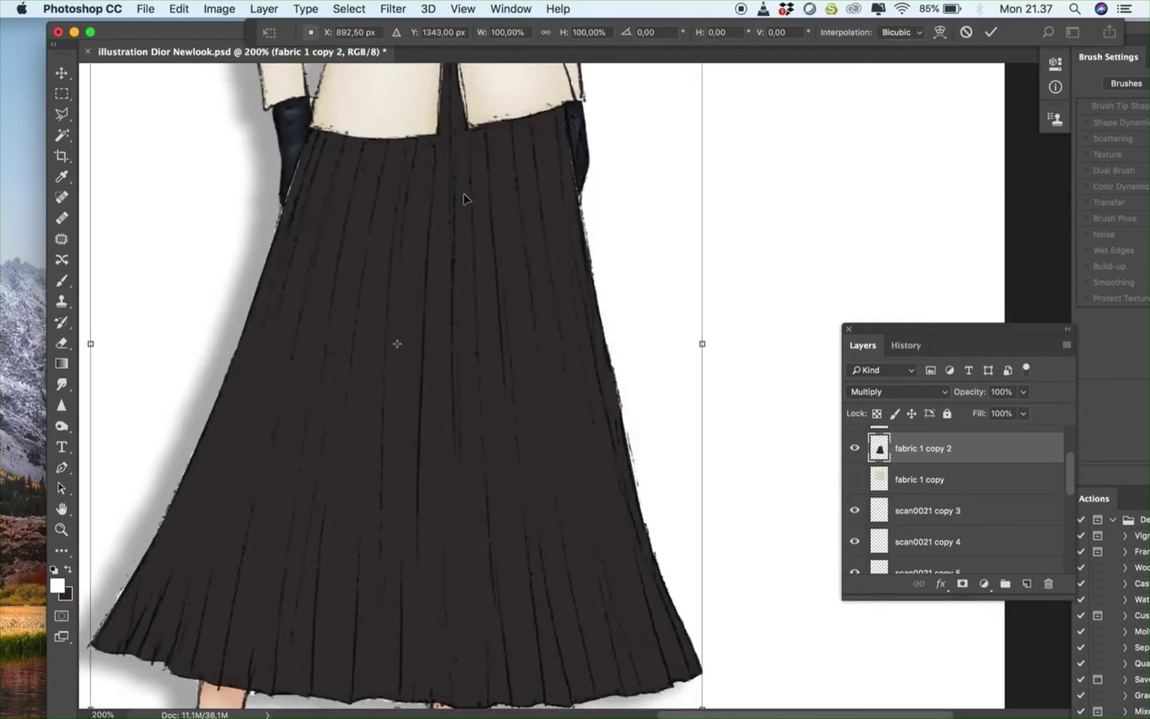
right_click(464, 194)
left_click(517, 295)
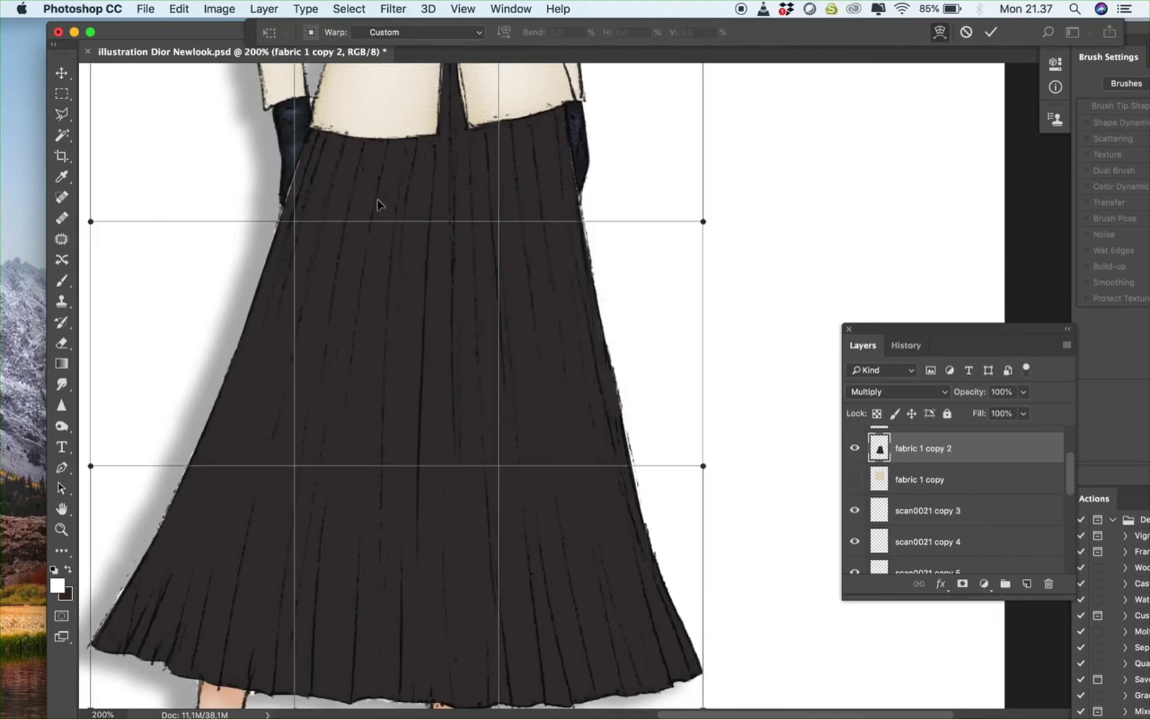
left_click_drag(91, 466, 85, 468)
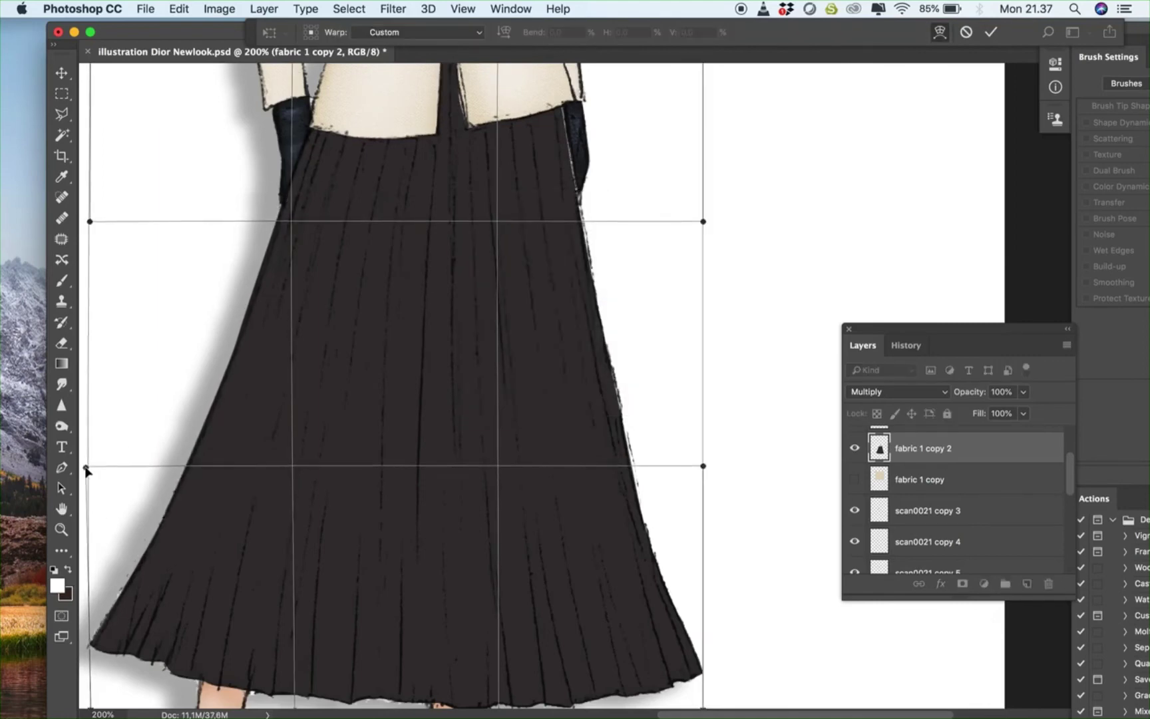
left_click_drag(703, 221, 712, 221)
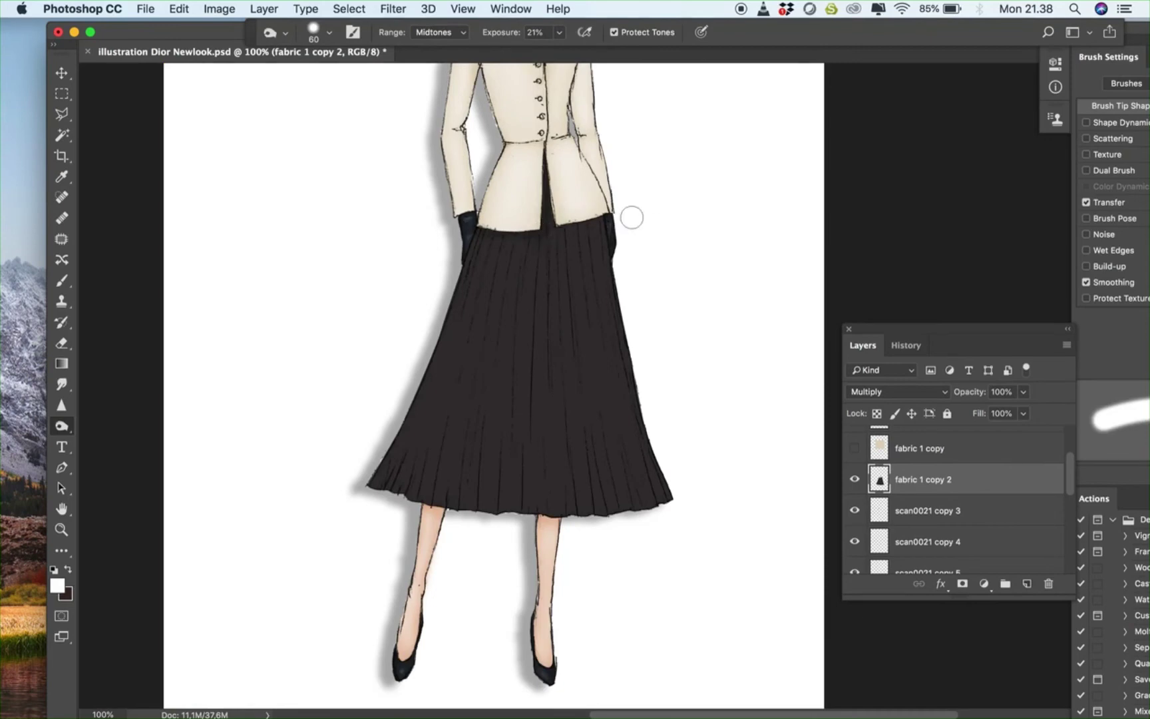
Enlarge the Burn brush to size 80 and darken the skirt's edges on layer fabric 1 copy 2
key("bracketright")
key("bracketright")
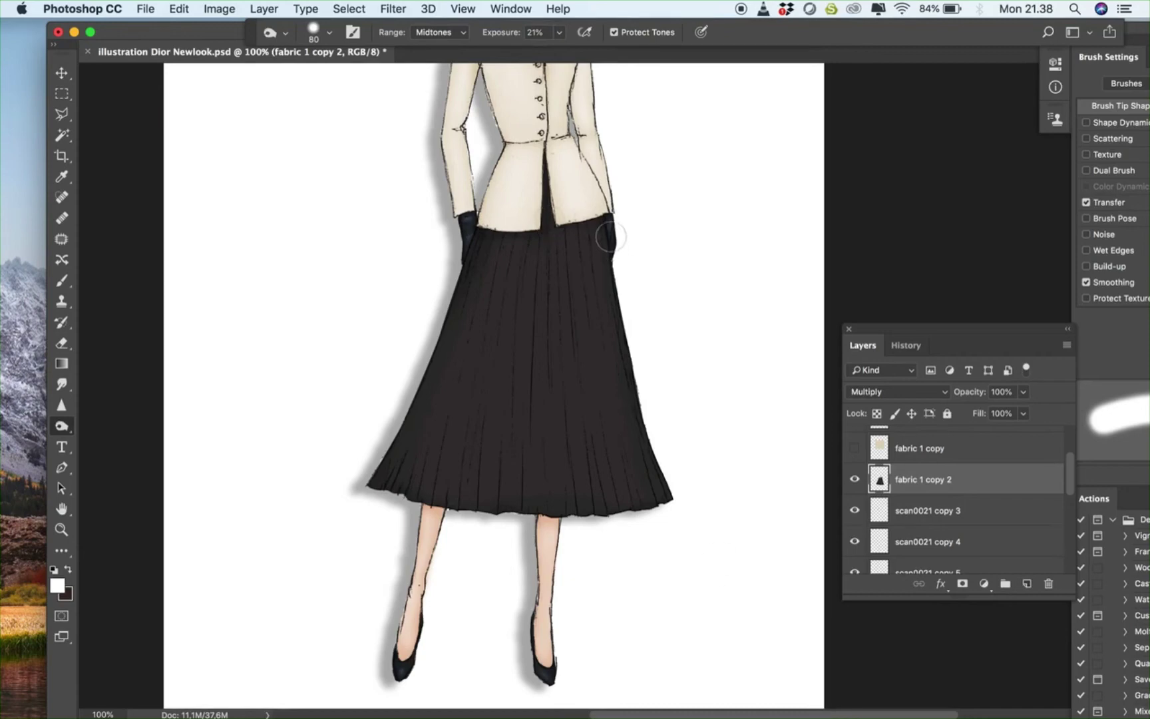
Colorize the skirt on layer fabric 1 copy 2 with Hue/Saturation at hue 236 and saturation 7
scroll(472, 185, "up", 5)
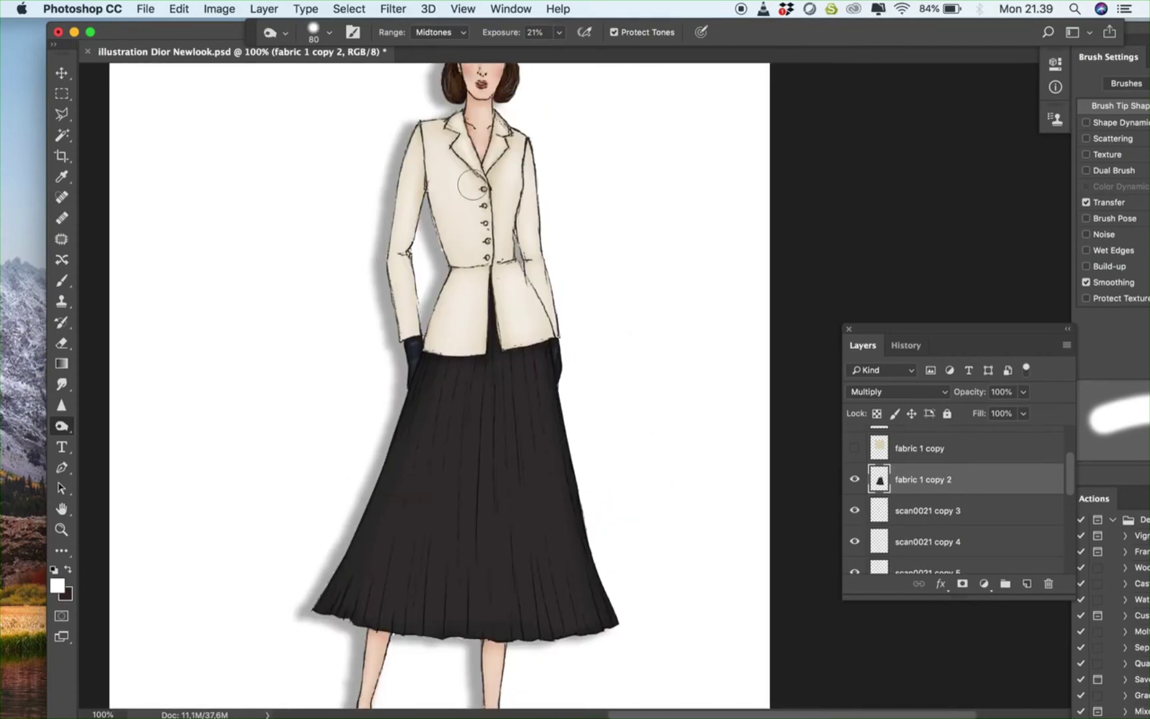
left_click(236, 10)
mouse_move(279, 52)
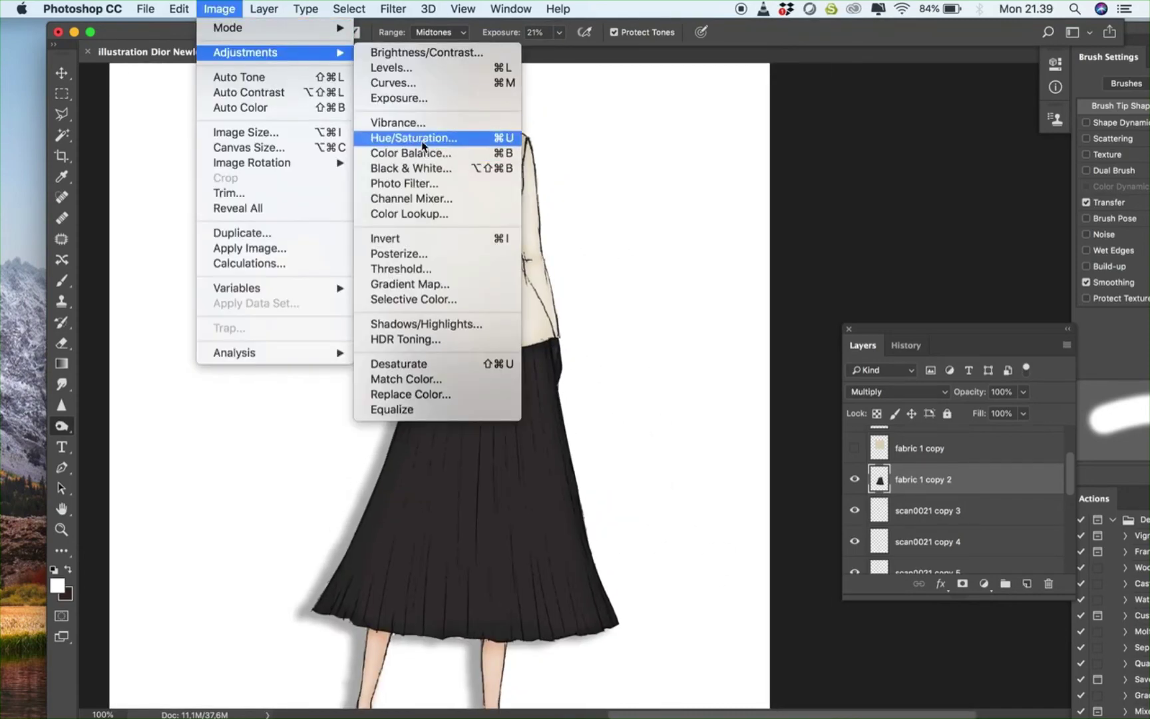
left_click(423, 137)
left_click(961, 364)
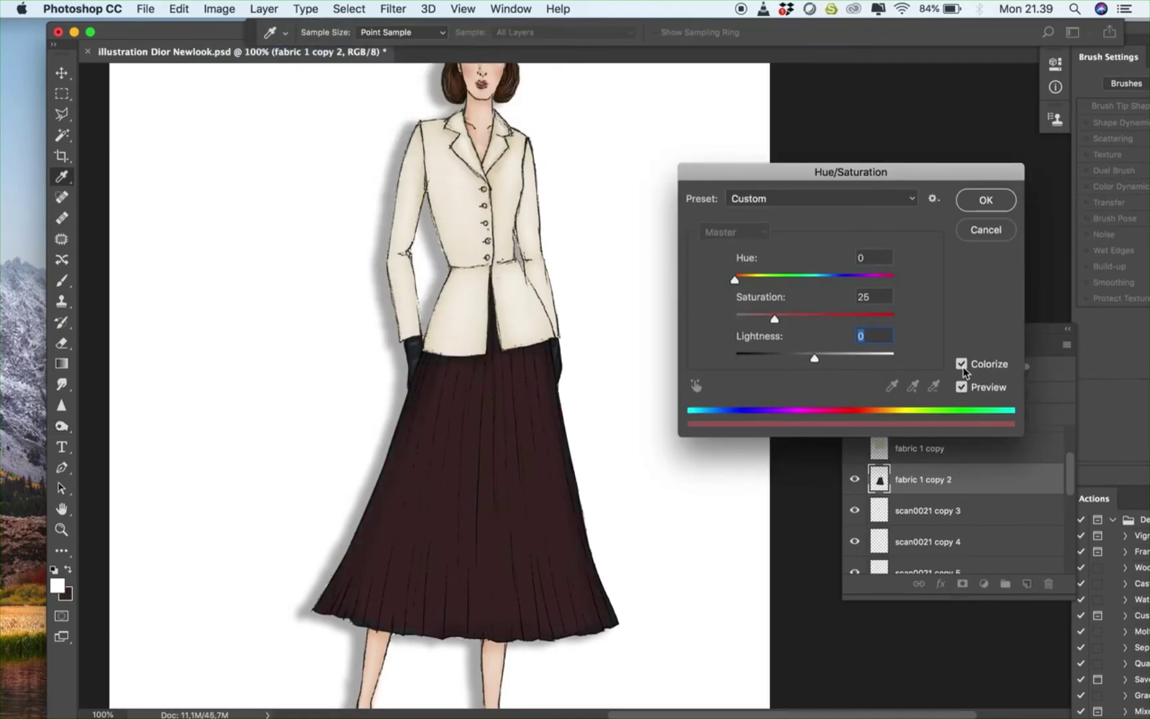
left_click_drag(736, 280, 840, 284)
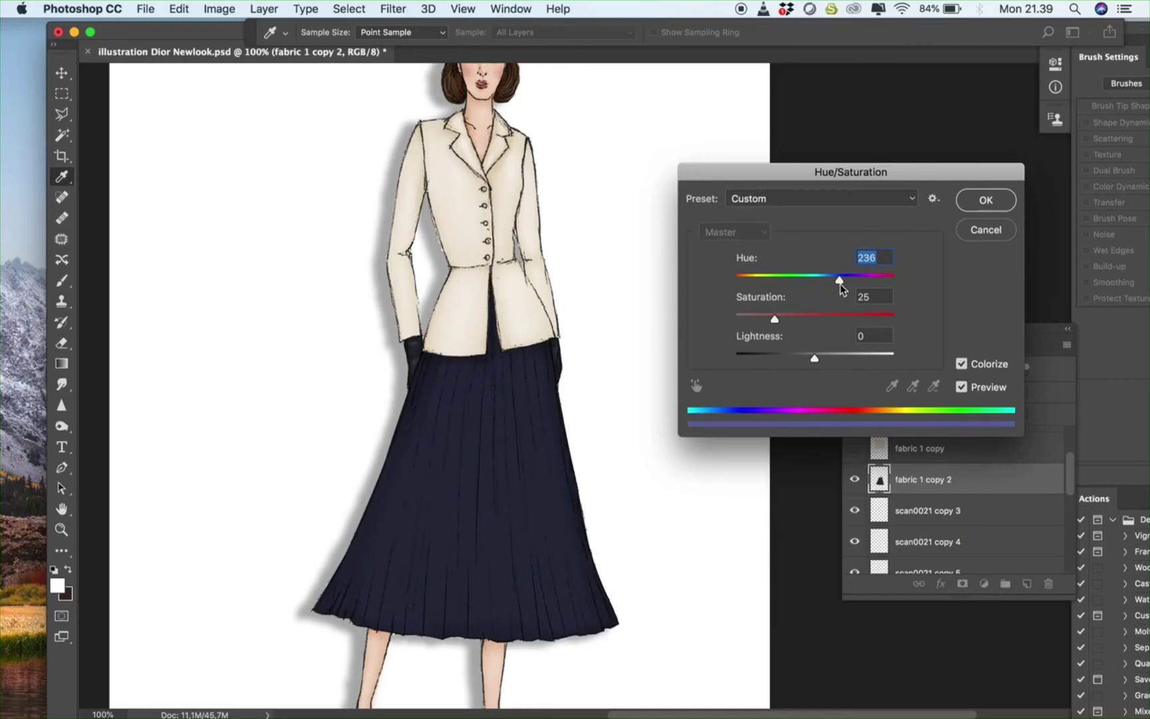
left_click_drag(776, 318, 748, 321)
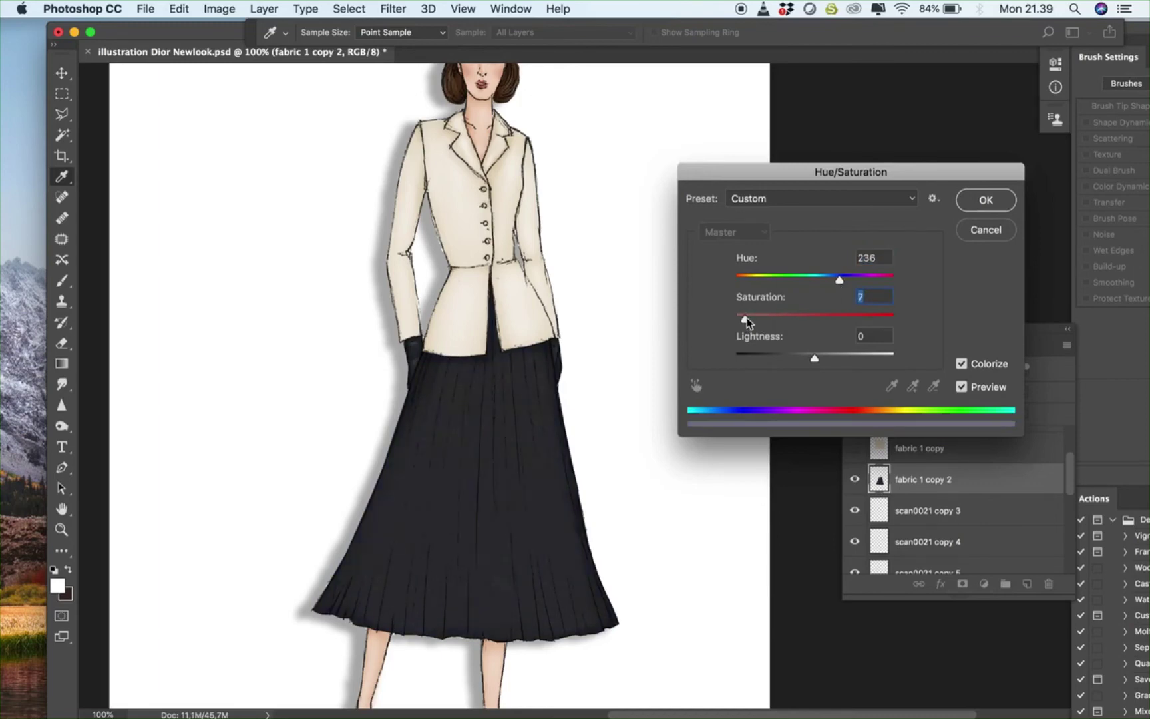
key("Return")
Darken the pleat lines of the skirt with the Burn tool at brush size 30 and 13% exposure
key("o")
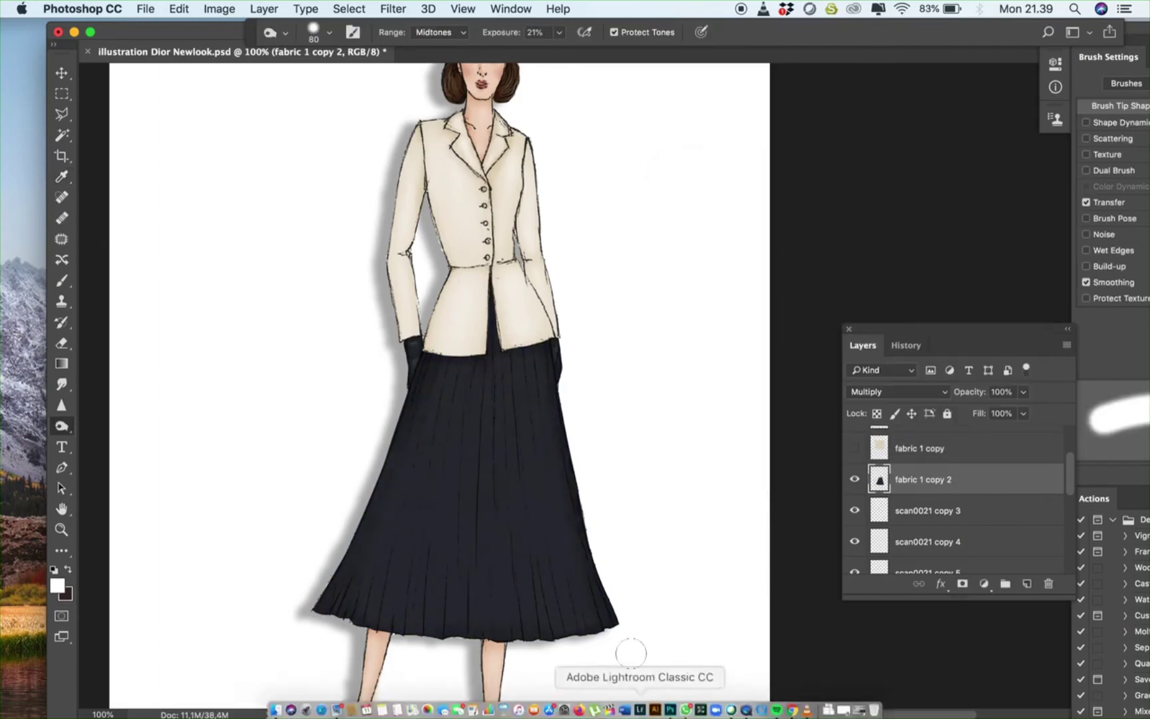
key("bracketleft")
key("bracketleft")
key("bracketleft")
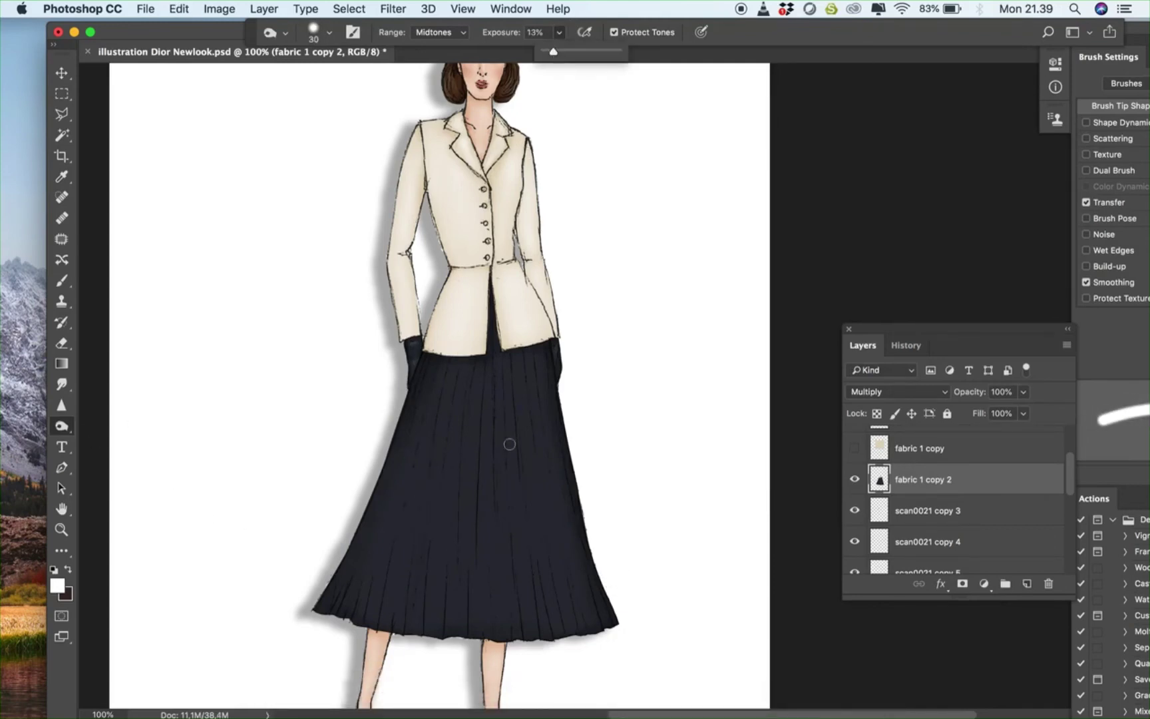
key("1")
key("3")
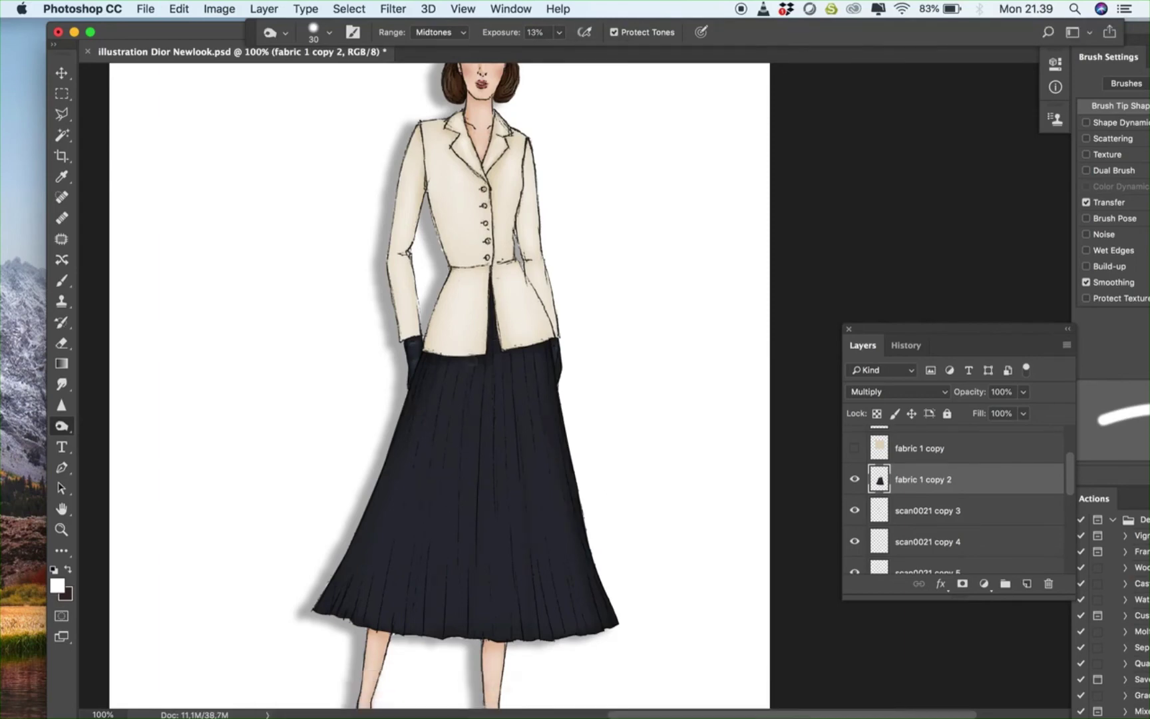
Enlarge the Burn brush to size 70 and deepen the broad shading along the skirt's folds
key("bracketright")
key("bracketright")
key("bracketright")
key("bracketright")
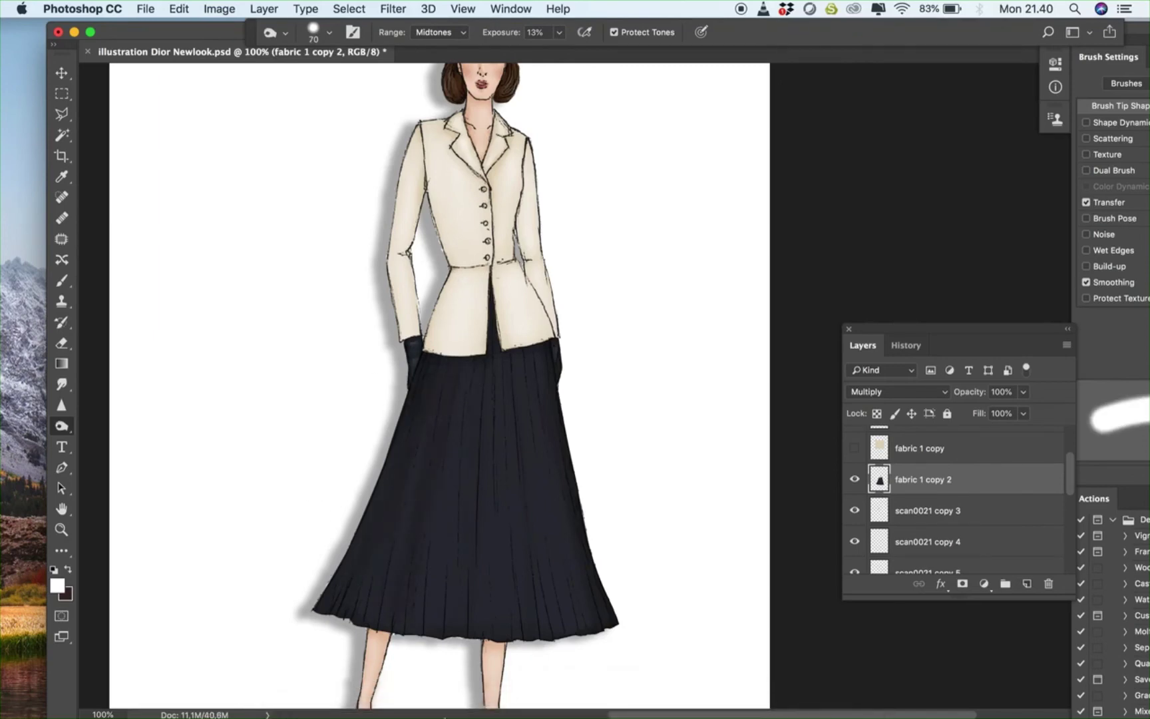
key("Return")
key("Return")
scroll(678, 606, "down", 3)
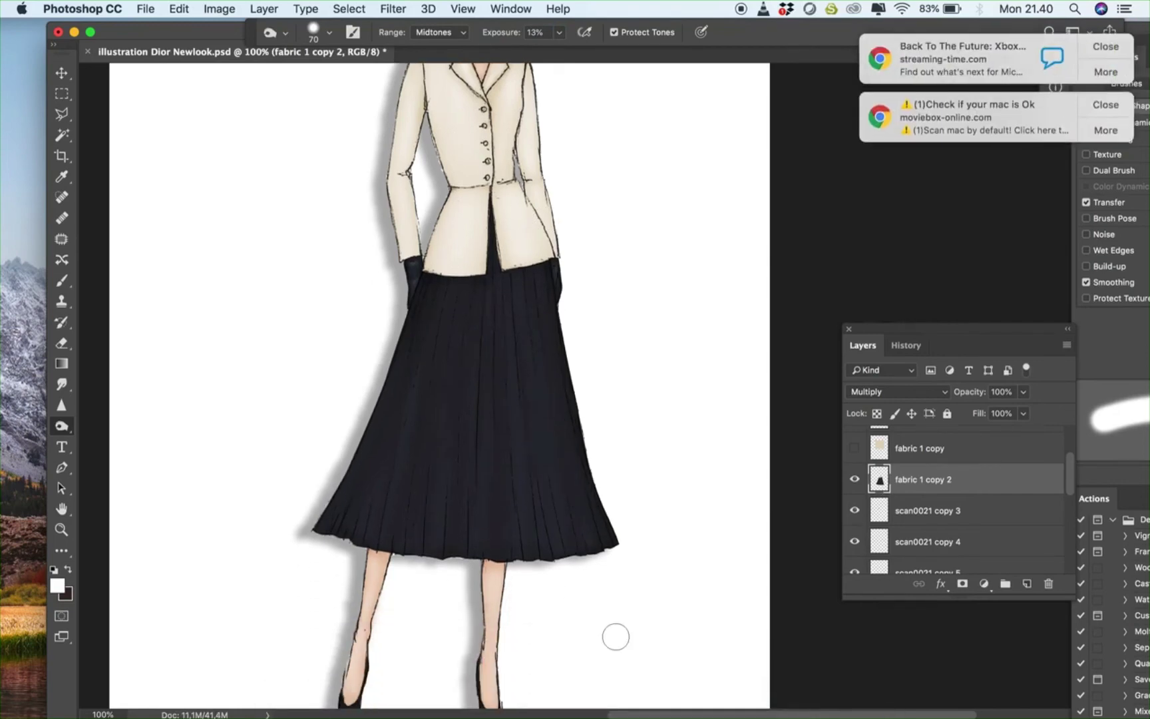
Lighten the narrow pleats of the skirt with the Dodge tool at brush size 15 and 25% exposure
key("bracketleft")
key("bracketleft")
key("bracketleft")
key("bracketleft")
key("bracketleft")
key("bracketleft")
key("super+equal")
scroll(545, 665, "down", 3)
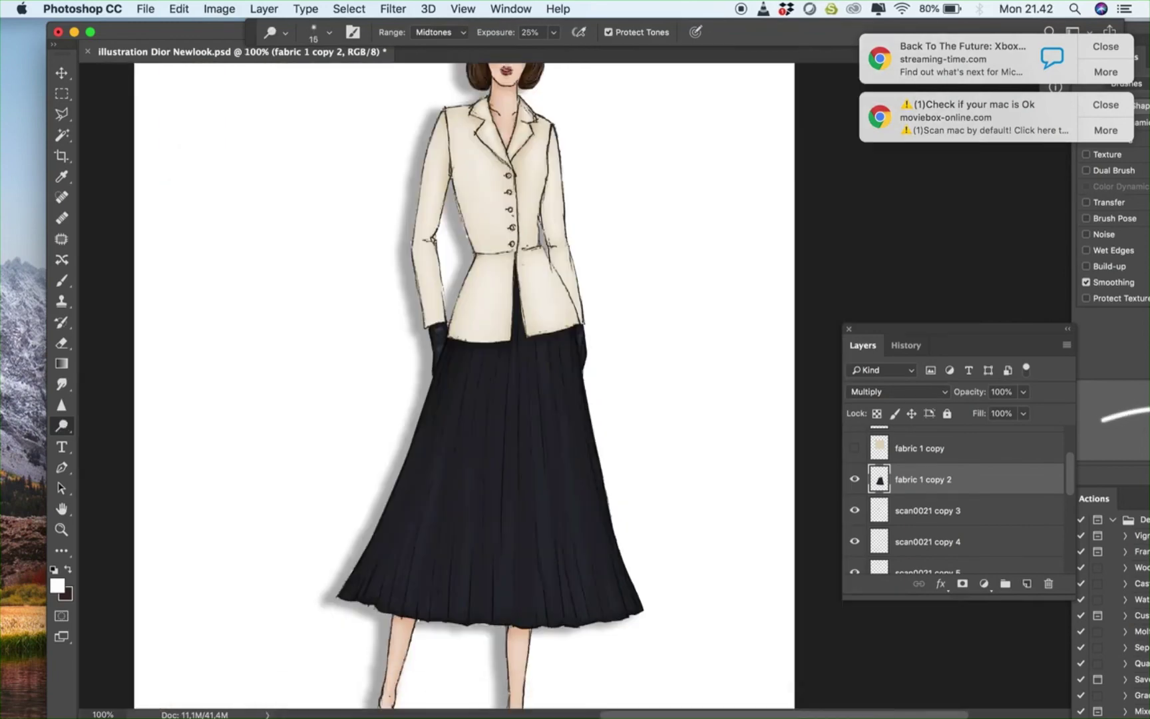
Raise the Dodge exposure to 35% and the brush to size 40, and lighten the skirt's pleats further
left_click_drag(553, 31, 563, 53)
key("bracketright")
key("bracketright")
key("bracketright")
key("bracketright")
key("bracketright")
mouse_move(321, 711)
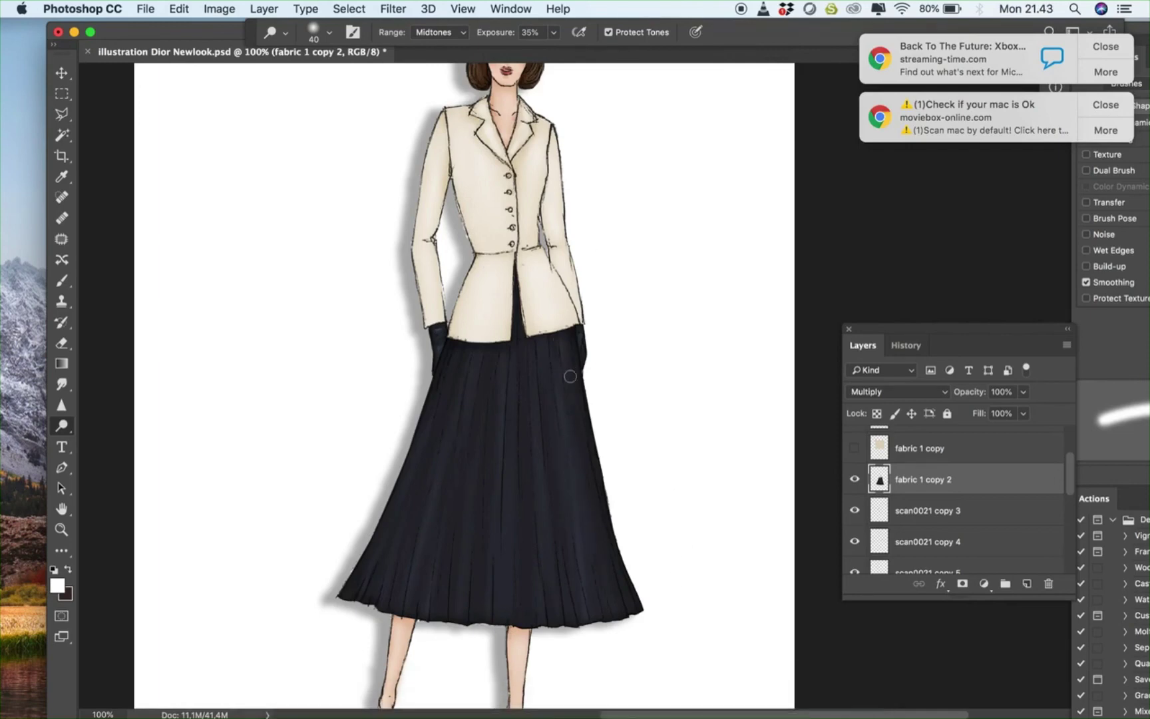
Brighten the skirt on layer fabric 1 copy 2 slightly with a Brightness/Contrast adjustment
left_click(64, 75)
left_click(220, 9)
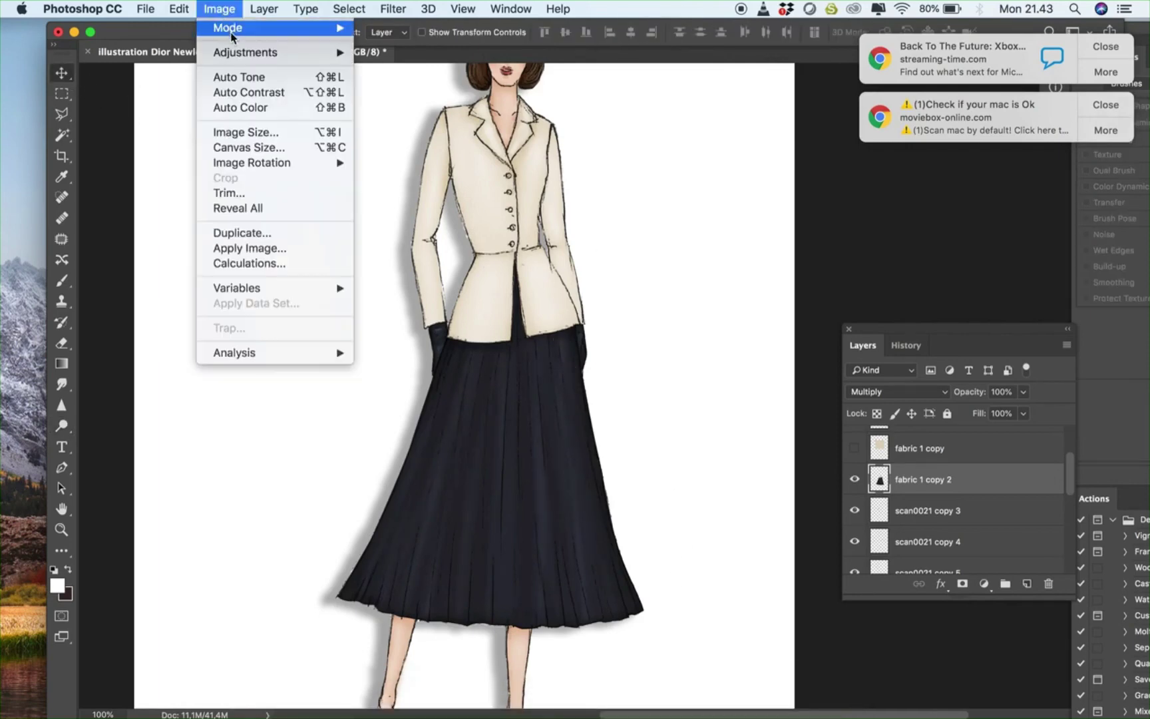
mouse_move(326, 52)
left_click(383, 53)
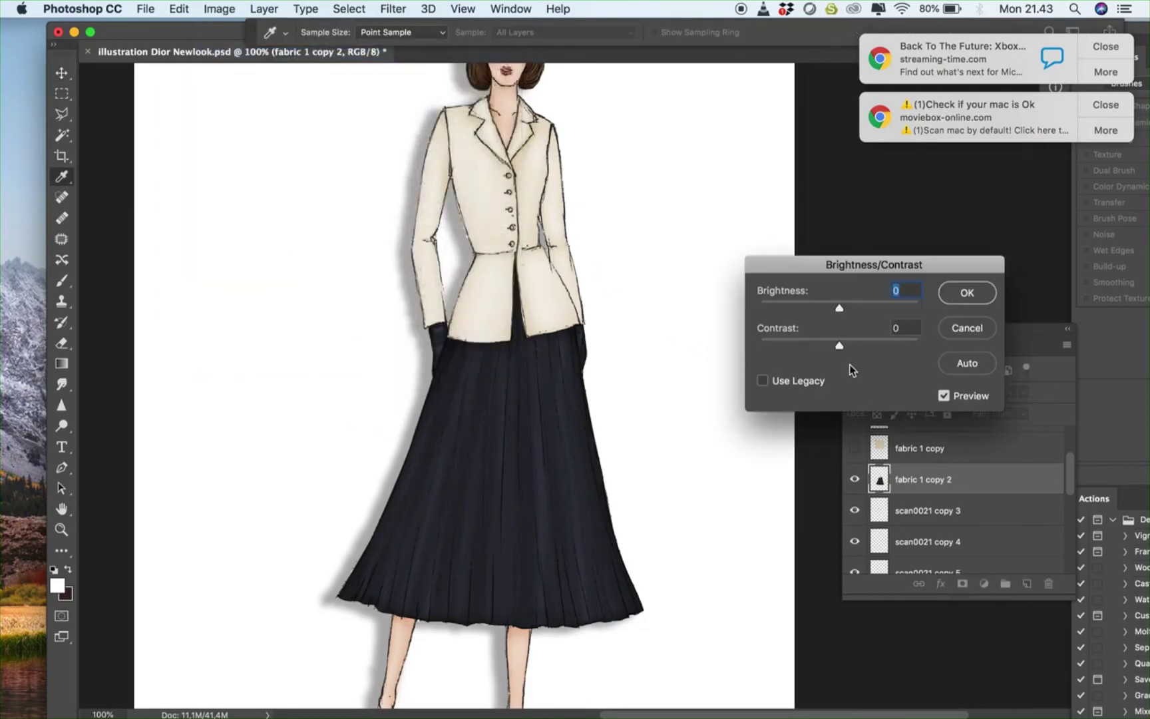
left_click_drag(841, 313, 848, 311)
left_click(967, 293)
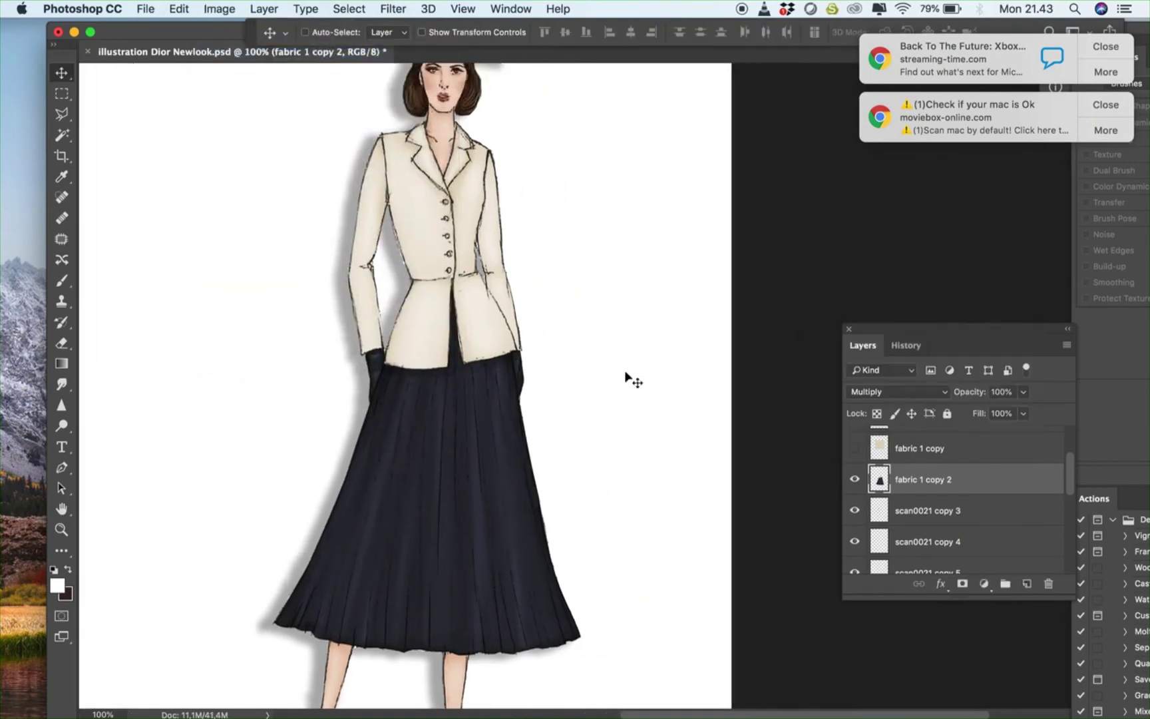
Move the rattan hat layer directly above fabric 1 copy 2 and check it by toggling its visibility
scroll(625, 376, "up", 2)
scroll(626, 376, "left", 1)
scroll(925, 488, "up", 3)
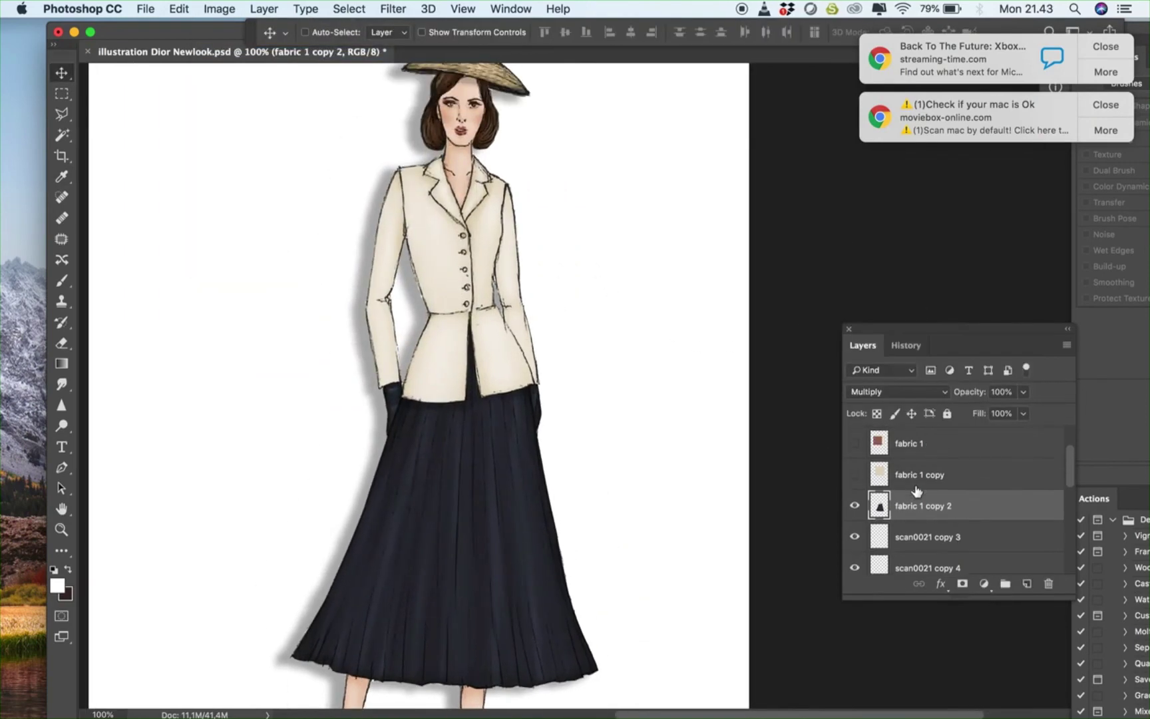
scroll(912, 488, "down", 3)
scroll(915, 490, "up", 2)
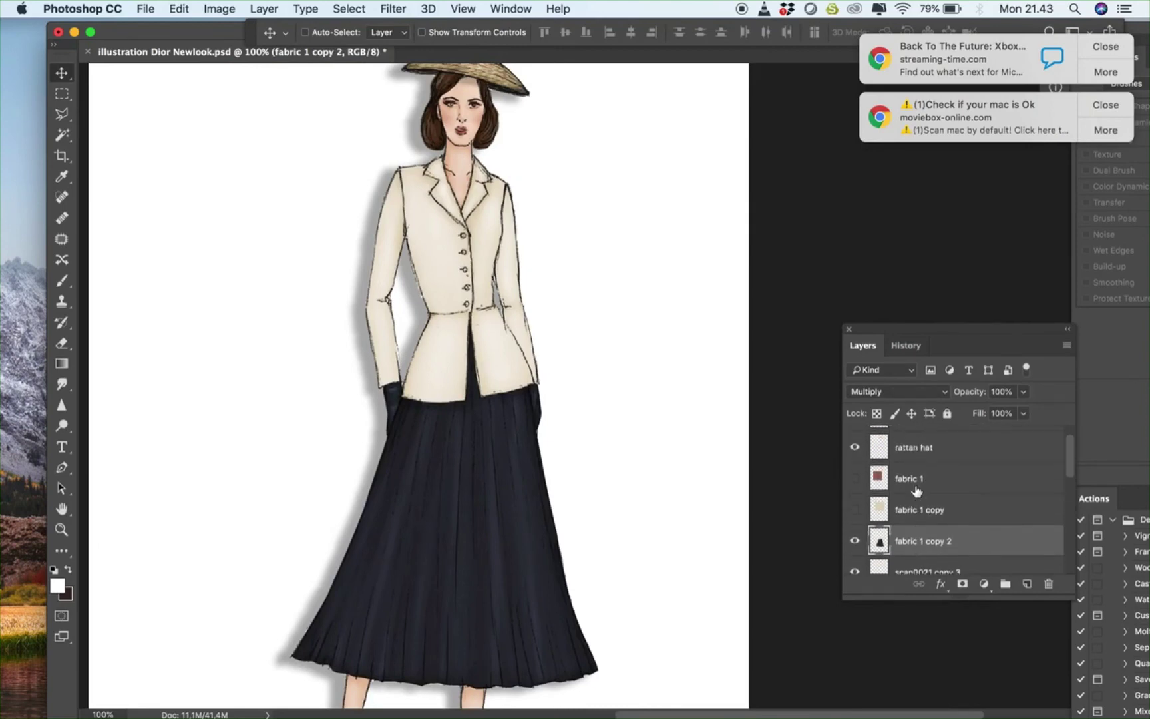
left_click_drag(919, 452, 905, 517)
scroll(904, 519, "down", 3)
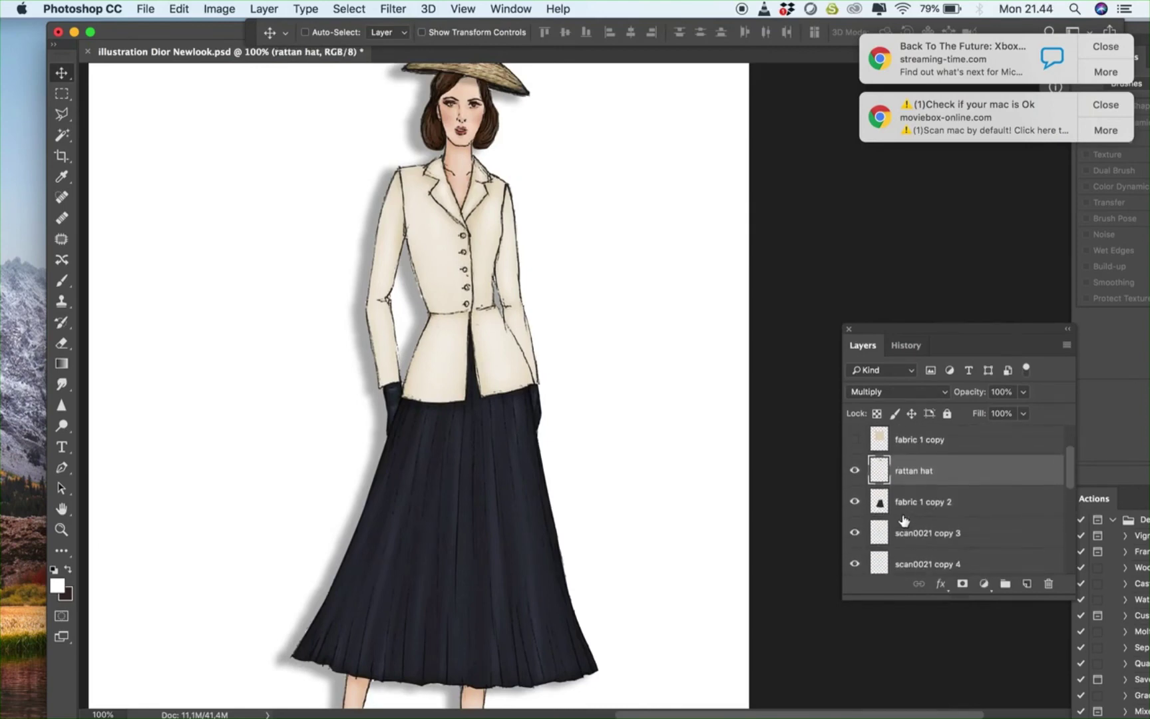
left_click(855, 470)
left_click(855, 471)
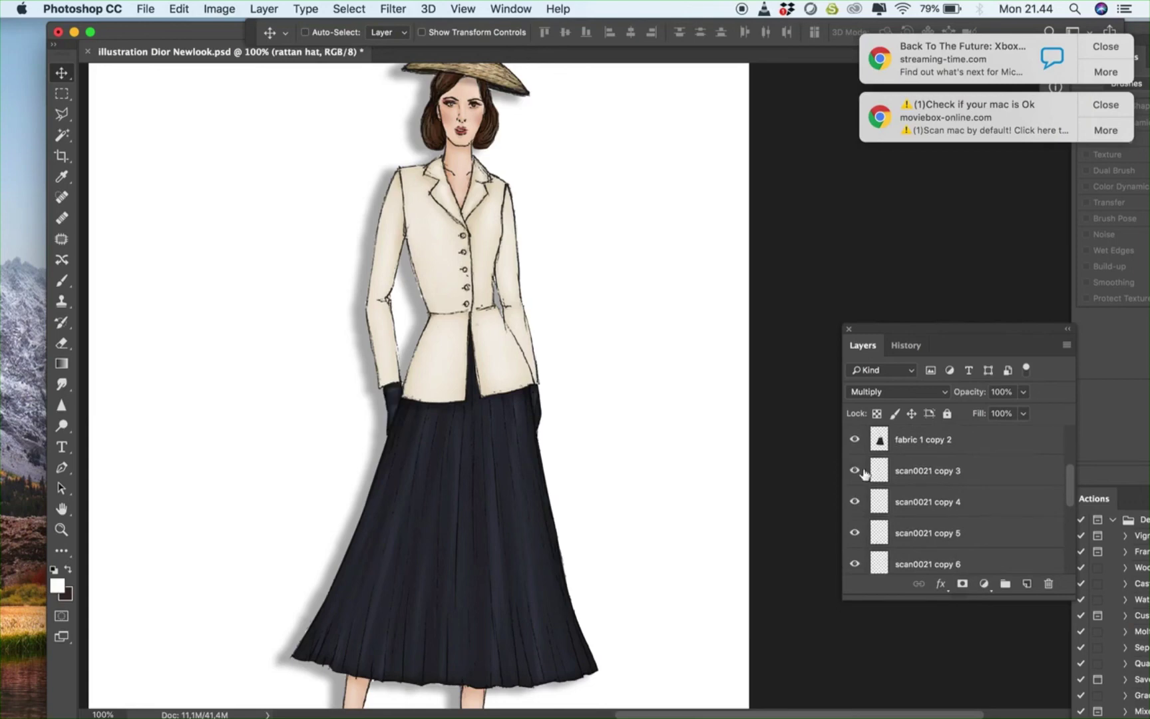
Merge the layers scan0021 copy 3 through scan0021 copy 6 and rename the merged layer leather
left_click(921, 477)
scroll(923, 480, "down", 1)
left_click(916, 540, "shift")
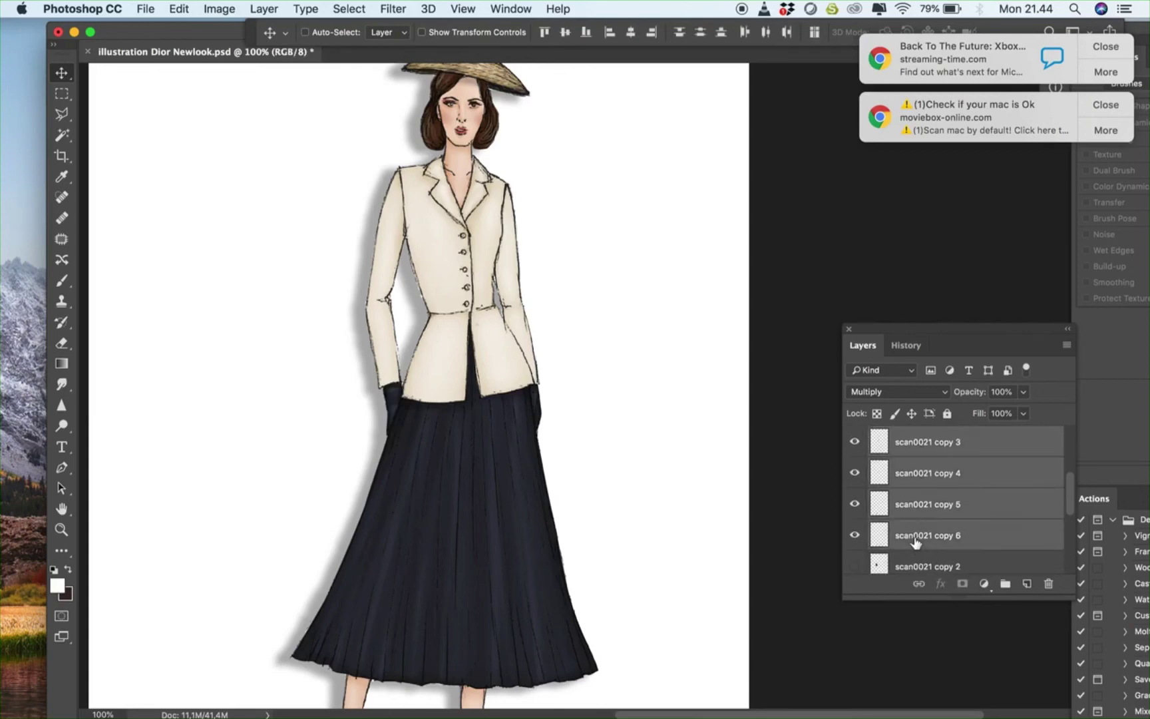
key("super+e")
double_click(900, 441)
type("leather")
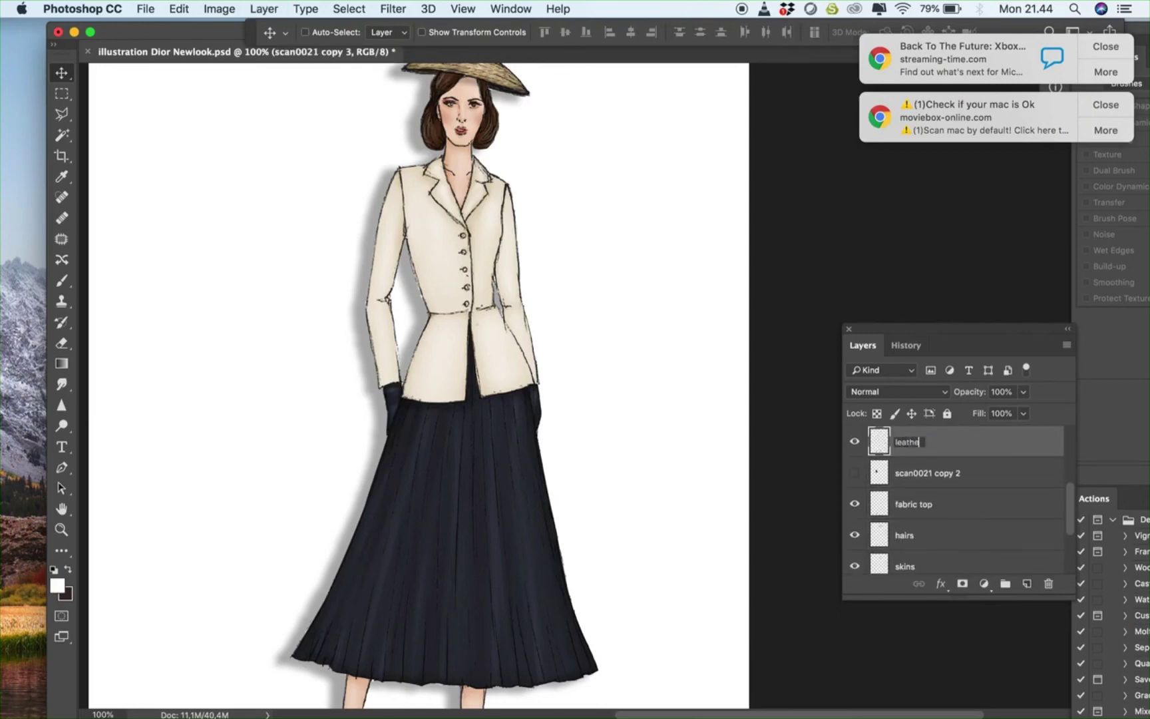
key("Return")
Move layer fabric 1 copy 2 between leather and fabric top, and rename it fabric bottom
left_click_drag(928, 464, 906, 519)
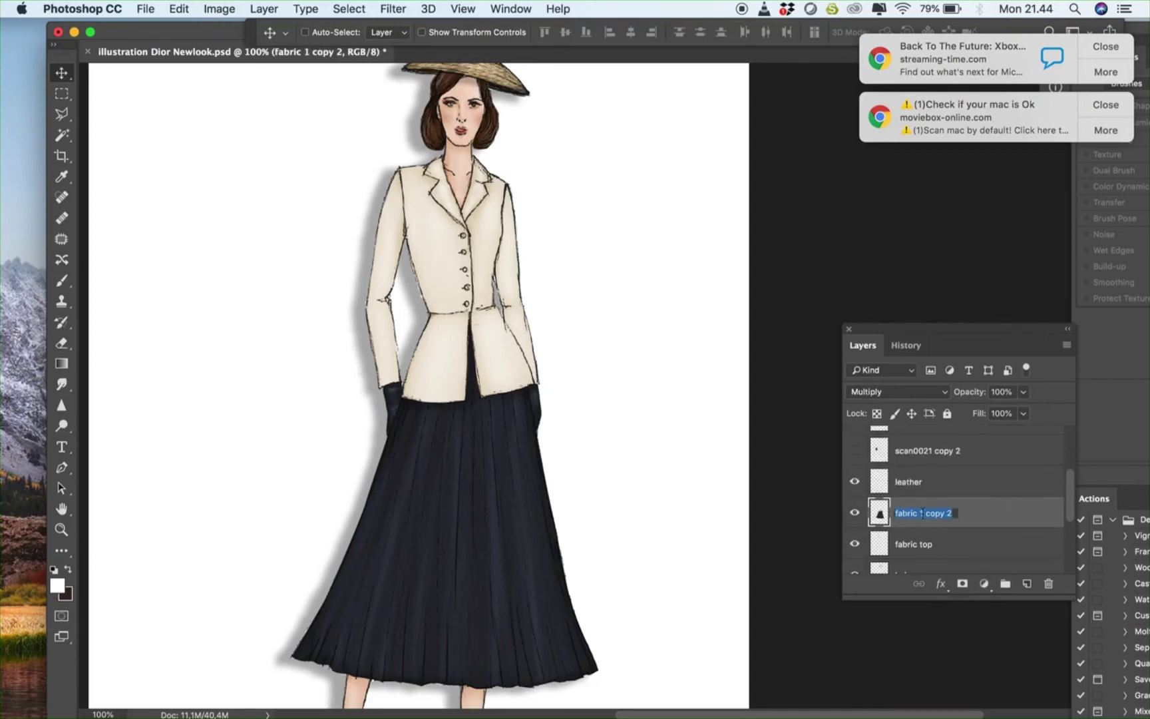
double_click(921, 513)
type("bottom")
key("Return")
Move the rattan hat layer directly above the leather layer
scroll(937, 551, "up", 2)
left_click(931, 526)
scroll(935, 539, "down", 2)
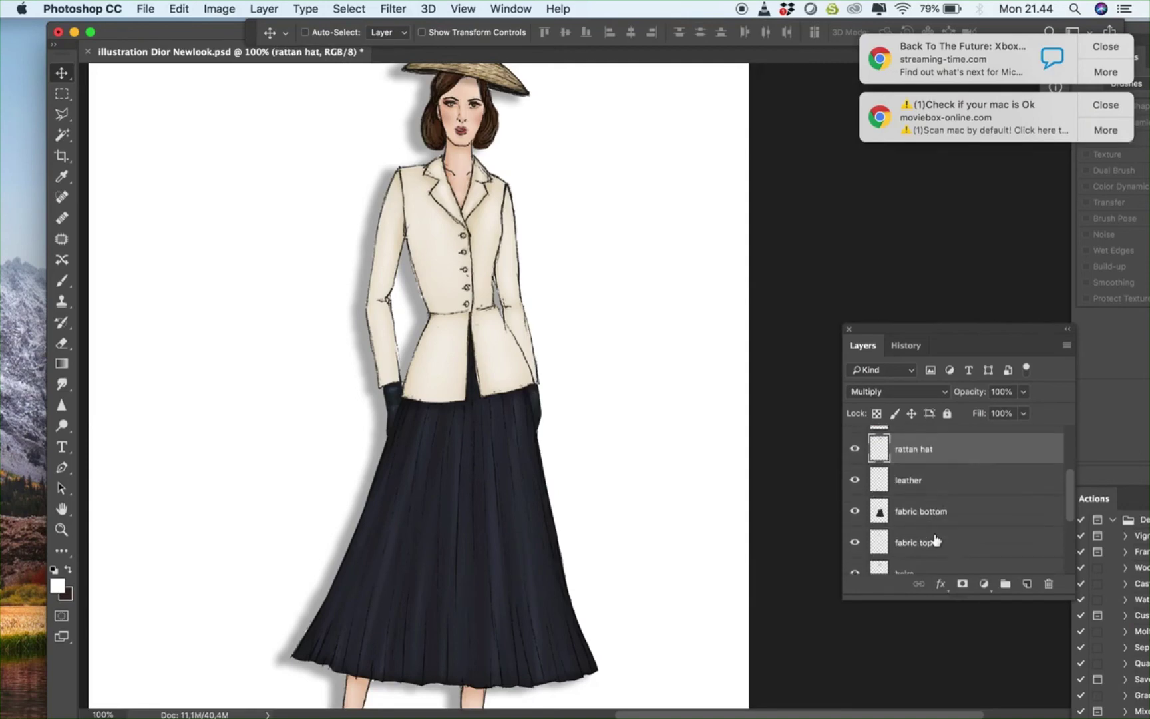
Darken the skirt just below the jacket hem on layer fabric bottom with the Burn tool at size 50
scroll(935, 539, "down", 1)
left_click(862, 504)
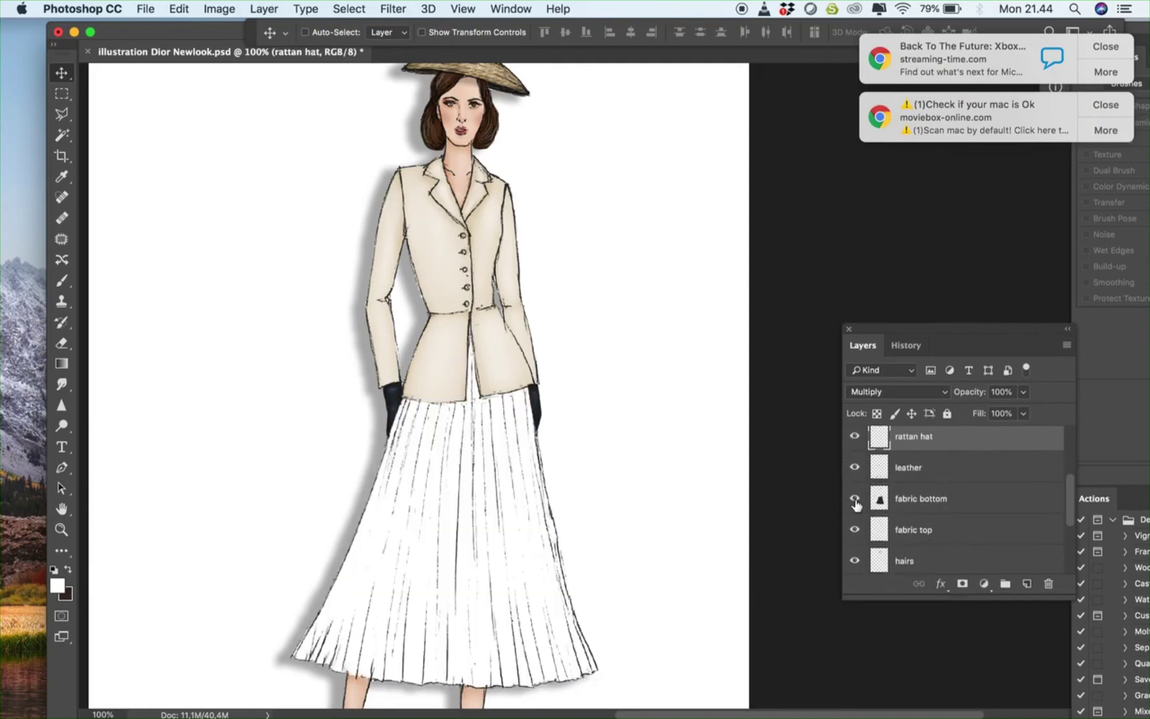
left_click(862, 503)
left_click(921, 507)
key("super+plus")
scroll(471, 510, "left", 3)
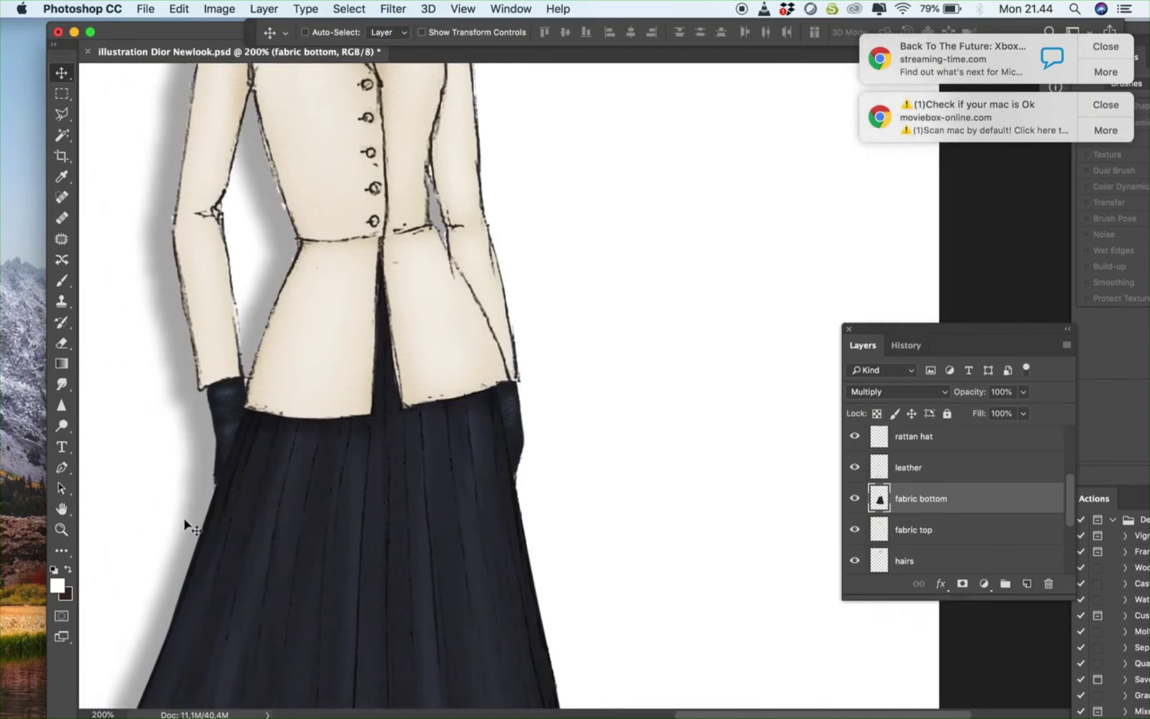
left_click_drag(61, 426, 116, 441)
left_click_drag(234, 418, 237, 429)
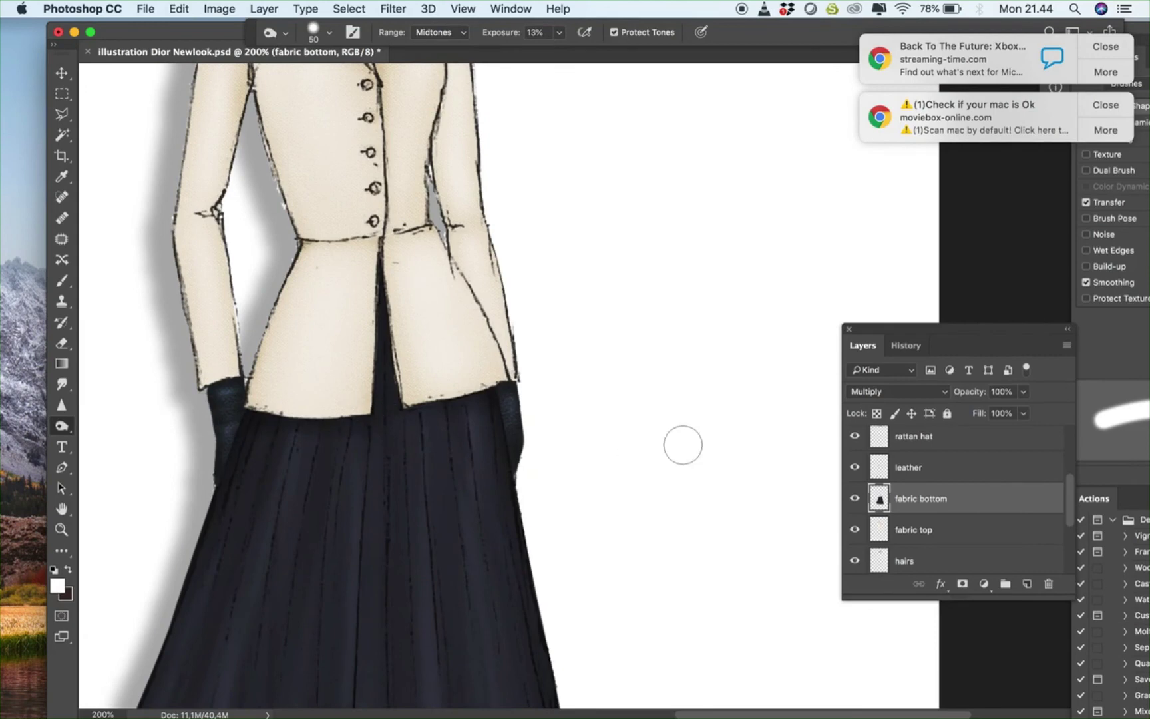
Try a drop shadow with lowered opacity on the fabric top layer
scroll(622, 370, "up", 3)
left_click(910, 535)
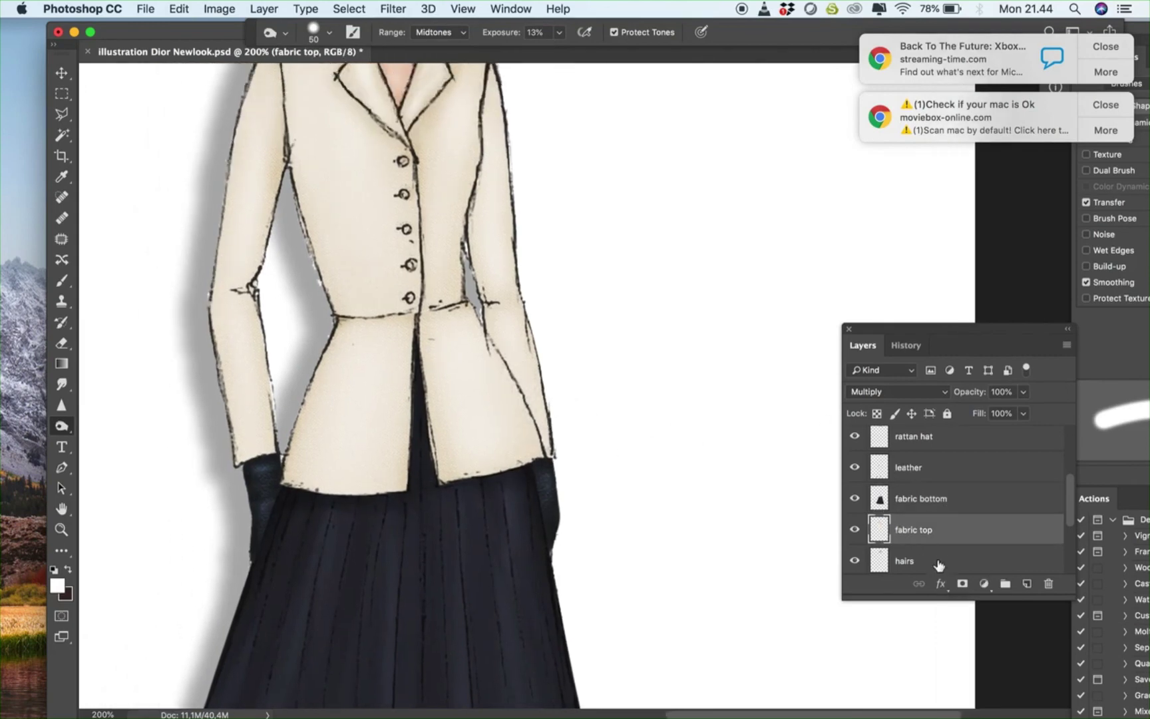
left_click(940, 583)
left_click(941, 586)
scroll(747, 452, "up", 5)
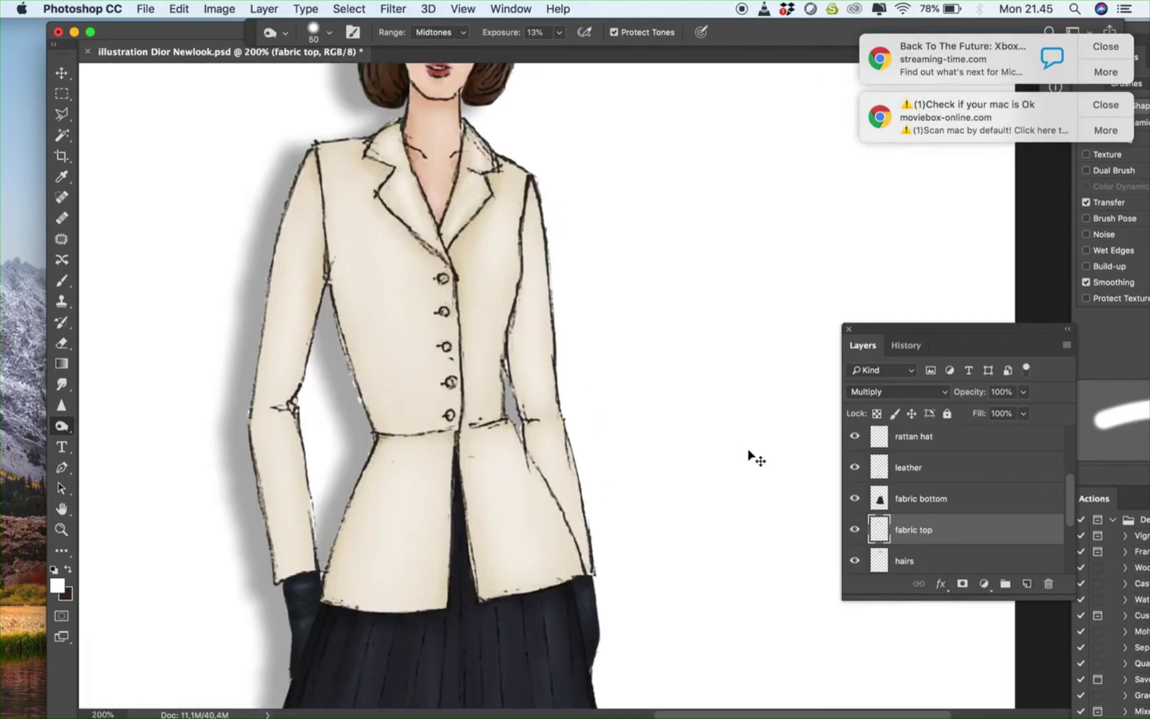
left_click(940, 584)
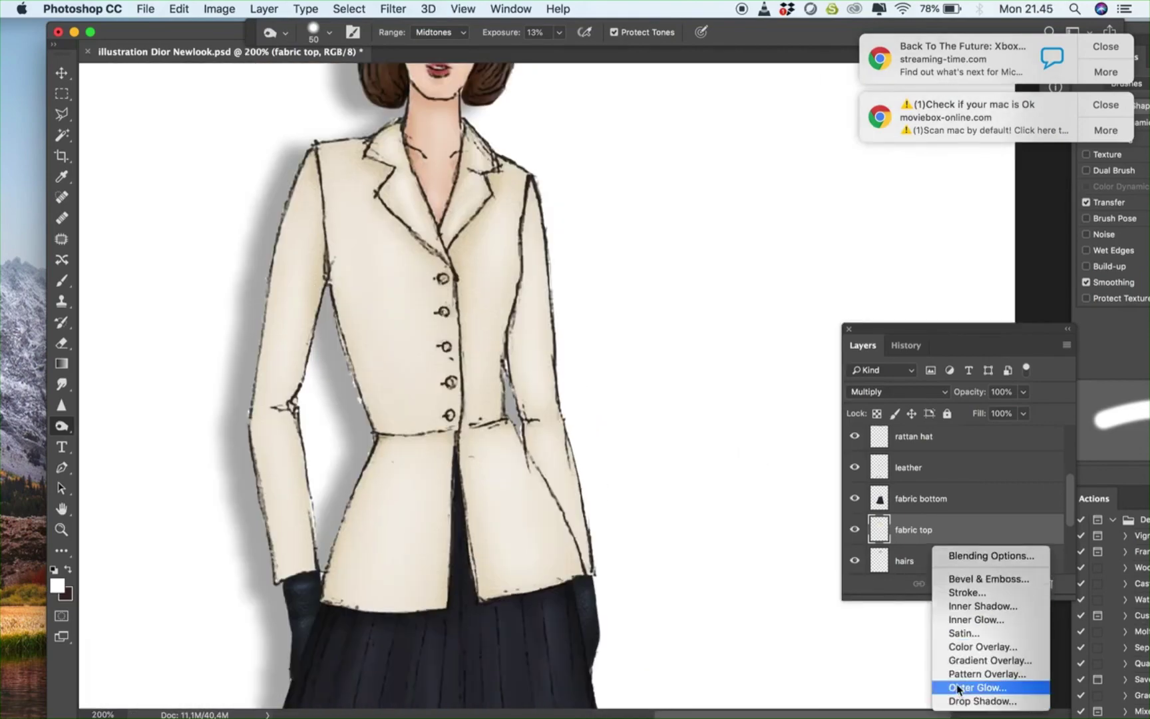
left_click(957, 699)
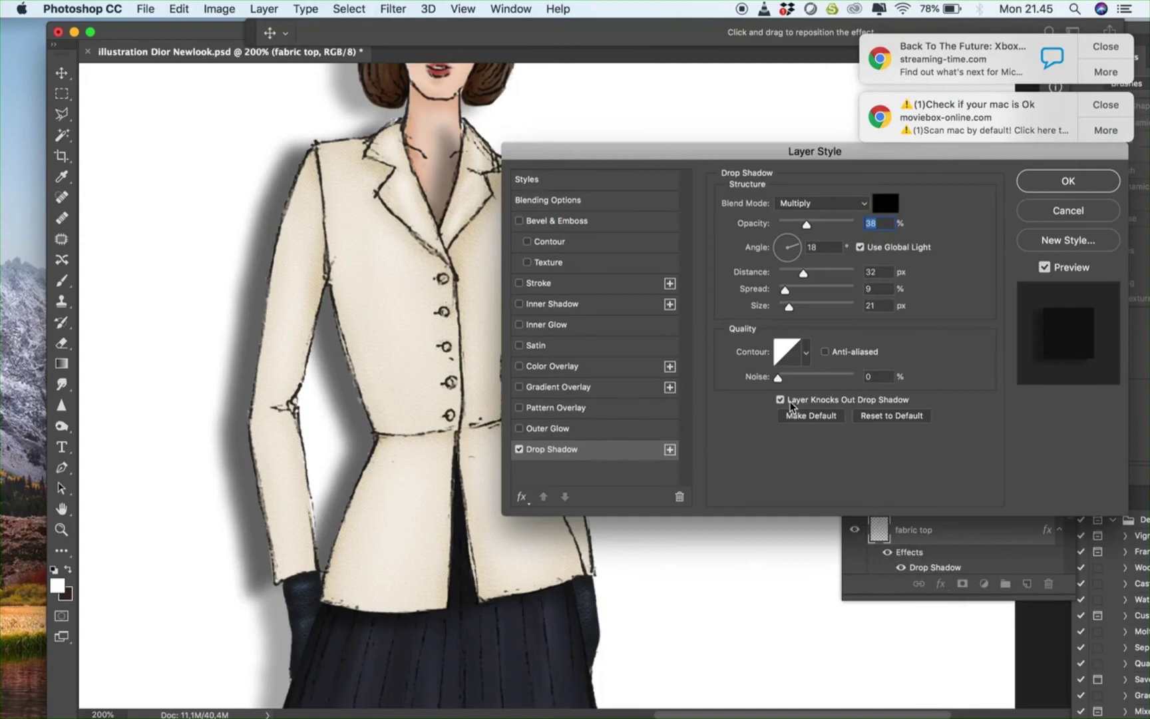
left_click_drag(803, 225, 783, 225)
left_click(1028, 215)
scroll(593, 448, "up", 3)
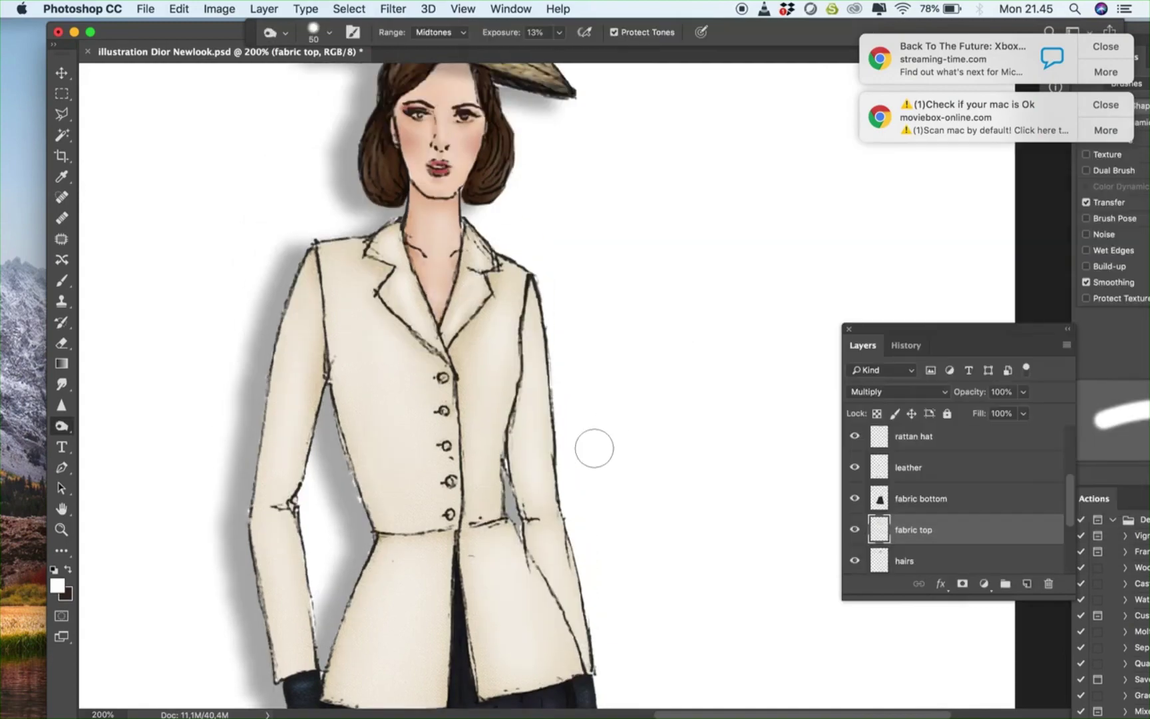
key("super+minus")
scroll(594, 448, "down", 8)
scroll(594, 447, "up", 3)
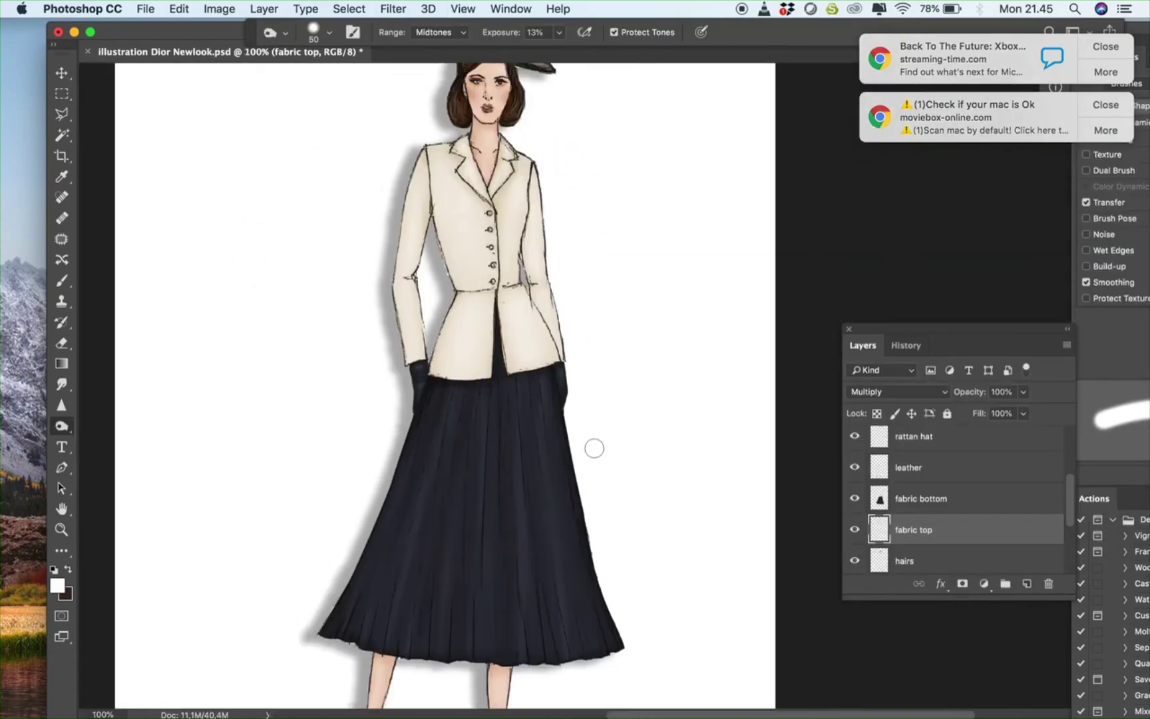
key("super+plus")
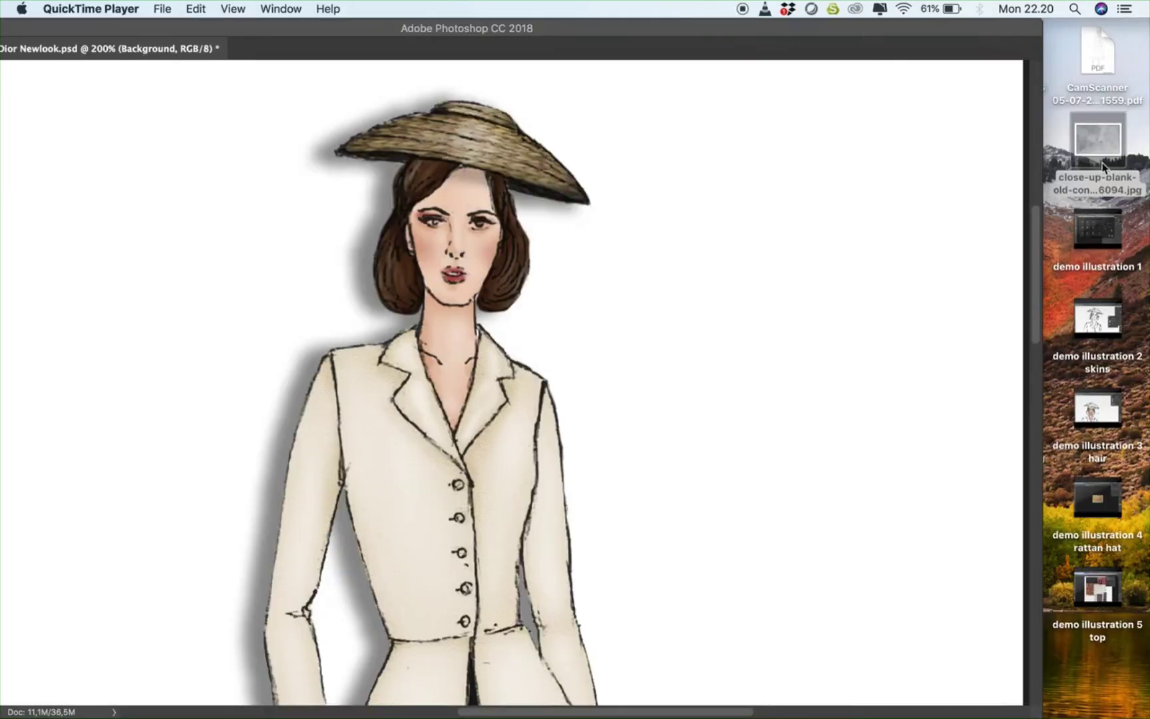
Place the concrete wall image directly above the Background layer, covering the page's upper part, and duplicate it further down
left_click_drag(1096, 136, 511, 346)
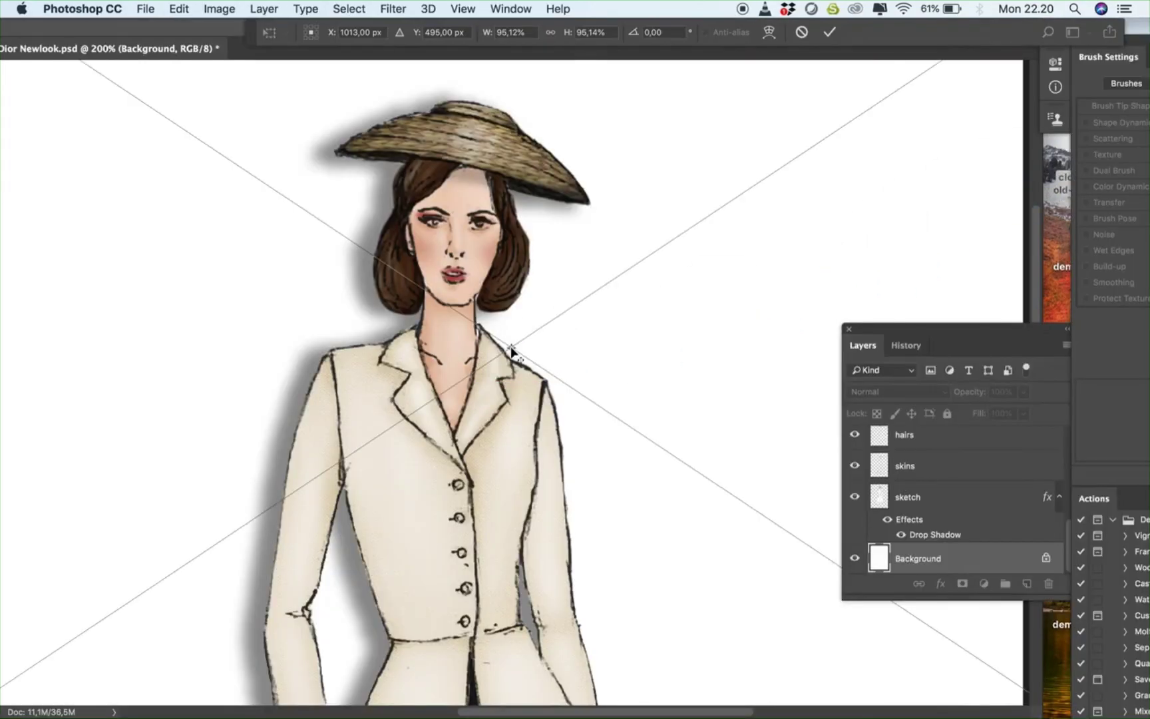
key("super+minus")
key("super+minus")
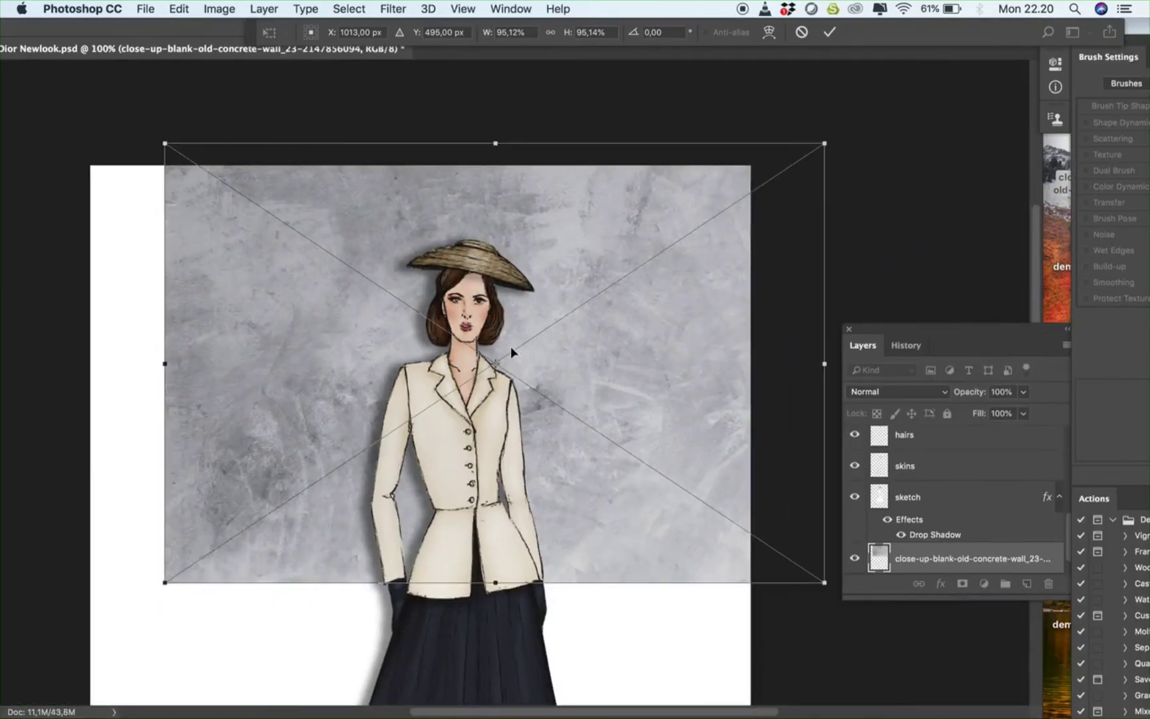
scroll(959, 517, "down", 1)
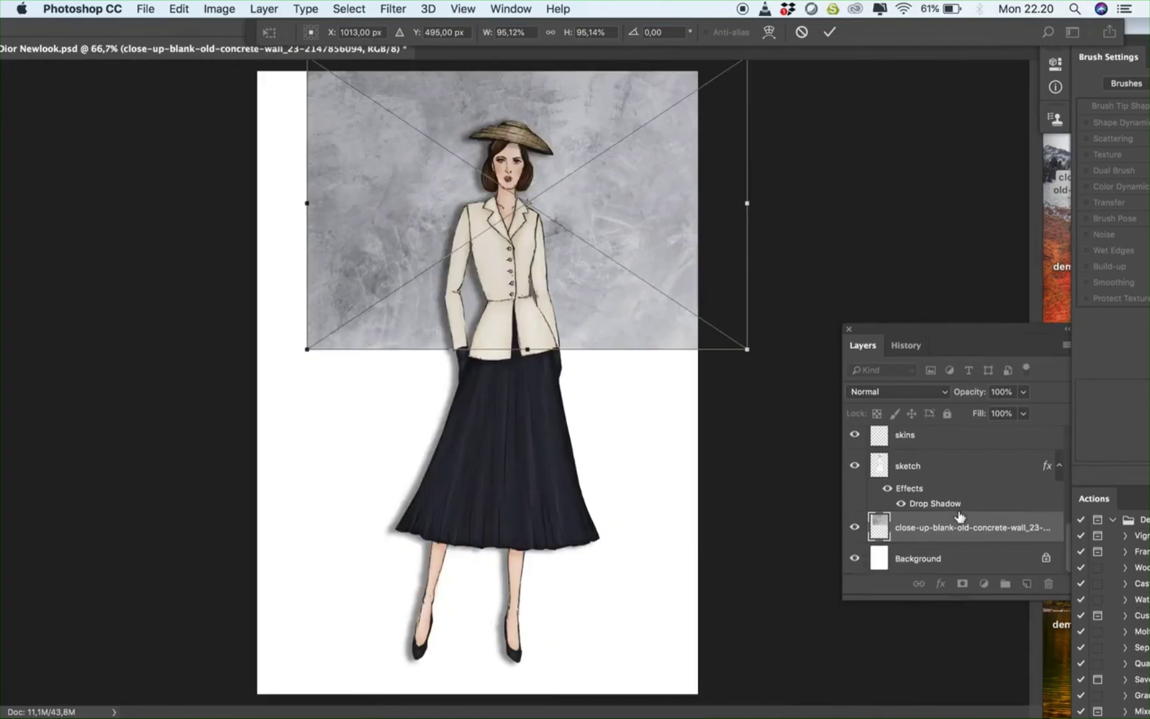
left_click_drag(559, 311, 601, 432)
key("Return")
Try flipping the concrete wall copy horizontally and moving it down to continue the wall
key("super+t")
right_click(600, 432)
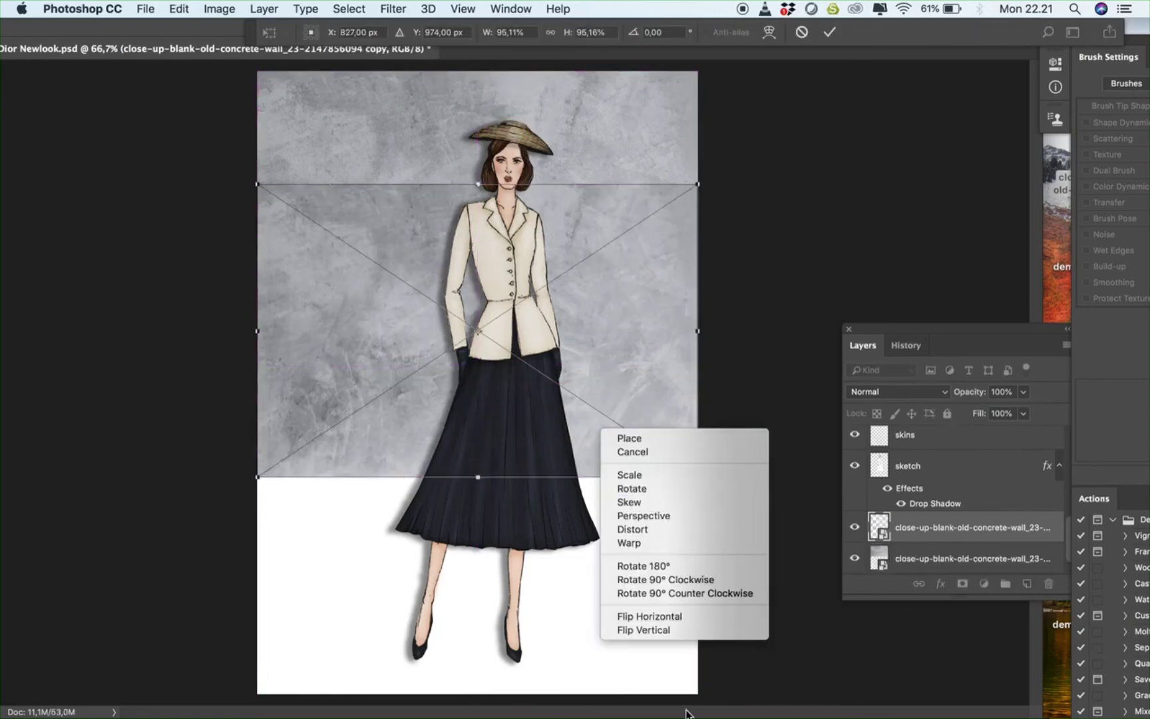
left_click(641, 616)
left_click_drag(634, 403, 614, 503)
key("super+z")
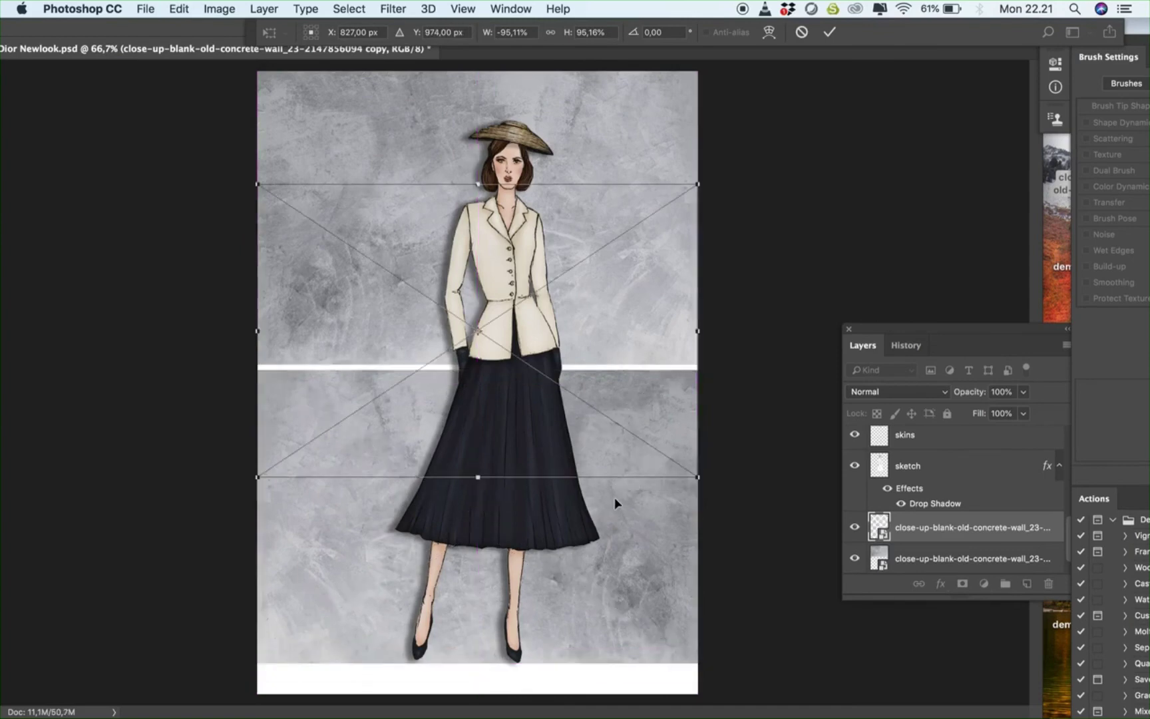
Flip the wall copy vertically, keep its original horizontal orientation, and align it seamlessly against the upper wall's lower edge
right_click(627, 309)
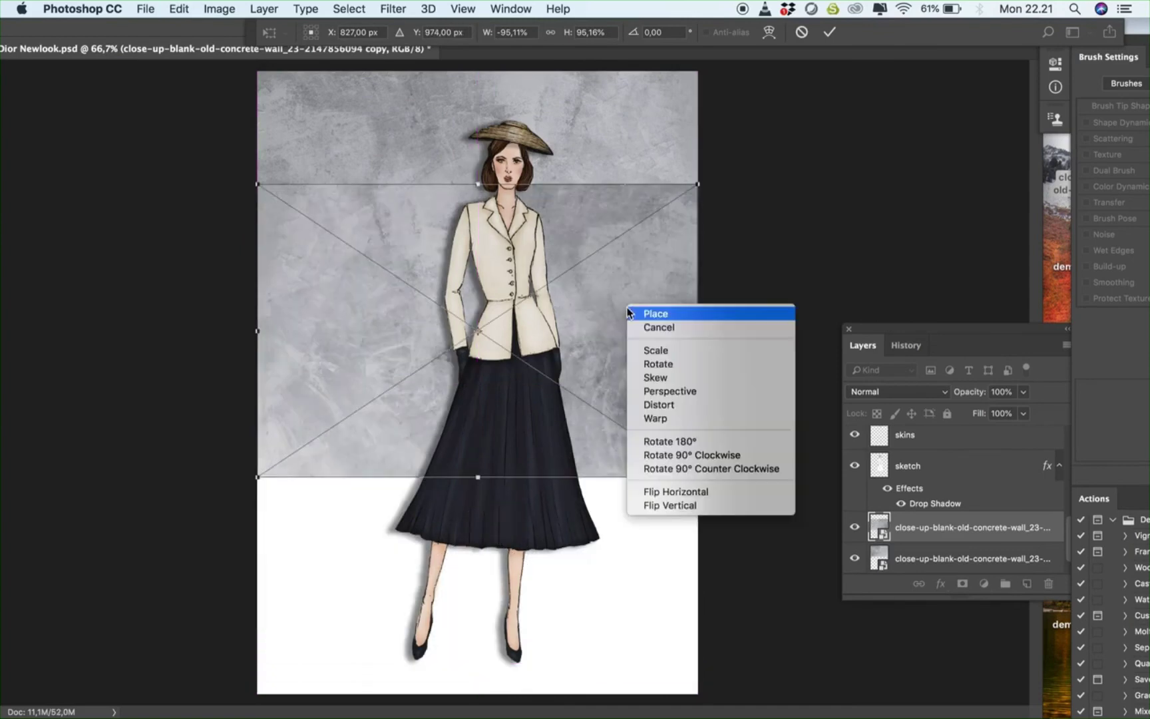
left_click(672, 506)
left_click_drag(631, 365, 630, 541)
right_click(631, 542)
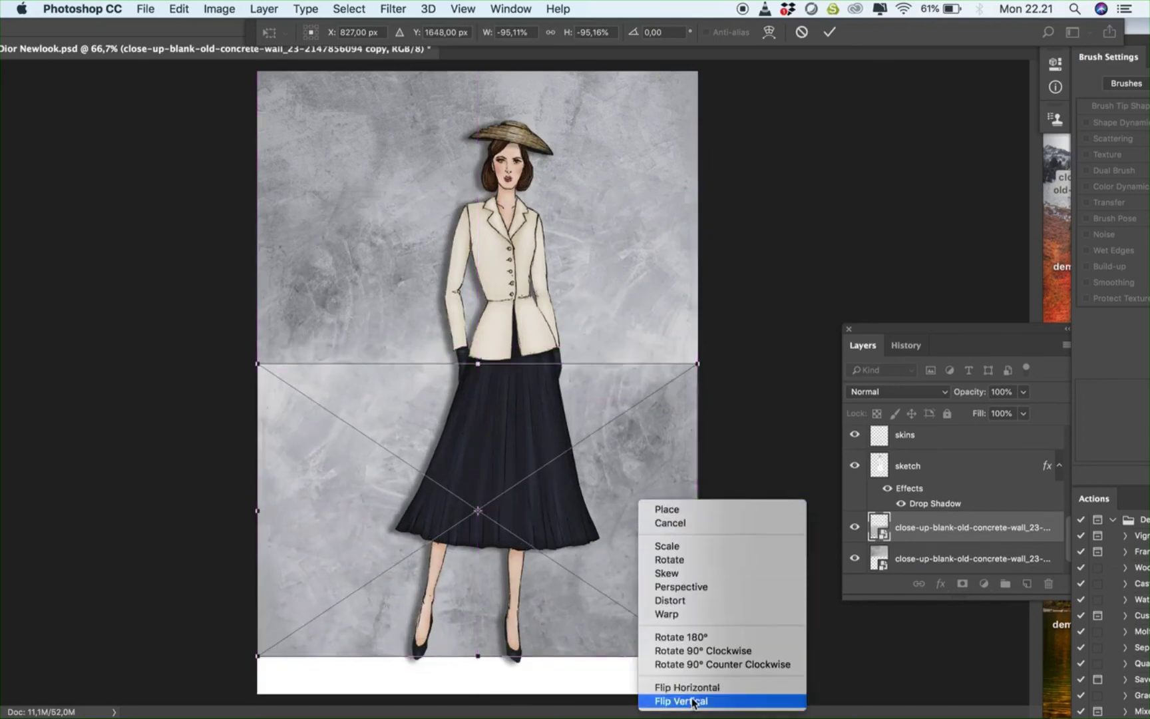
left_click(692, 686)
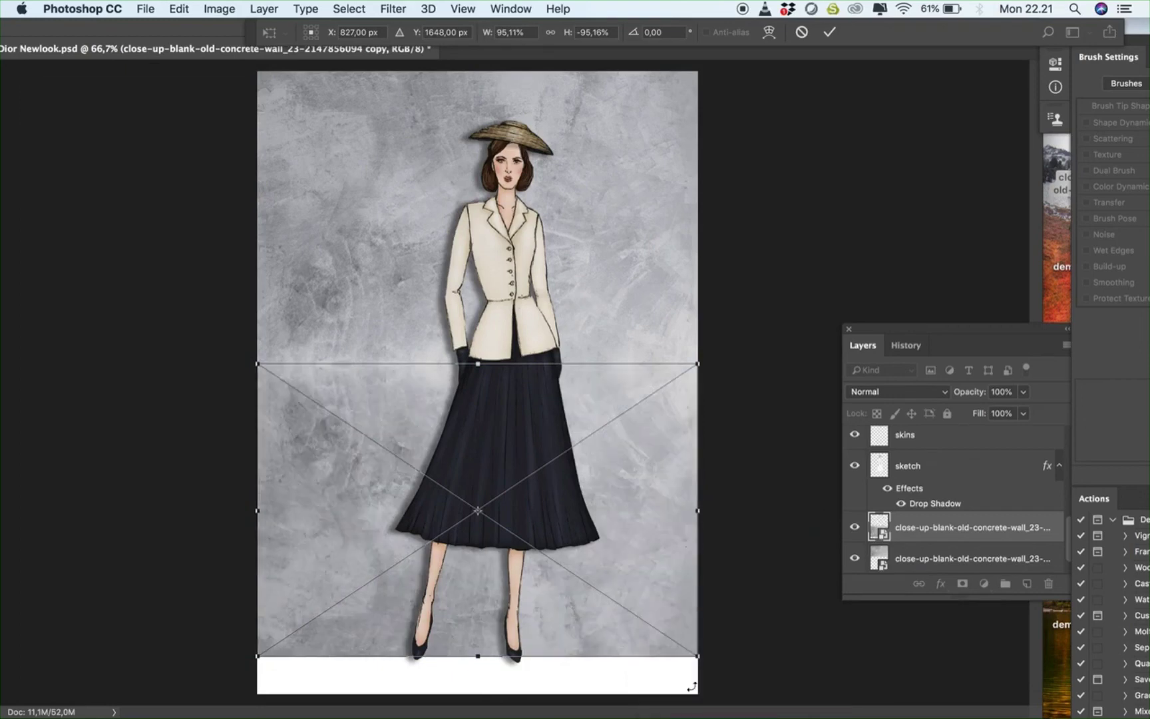
key("Return")
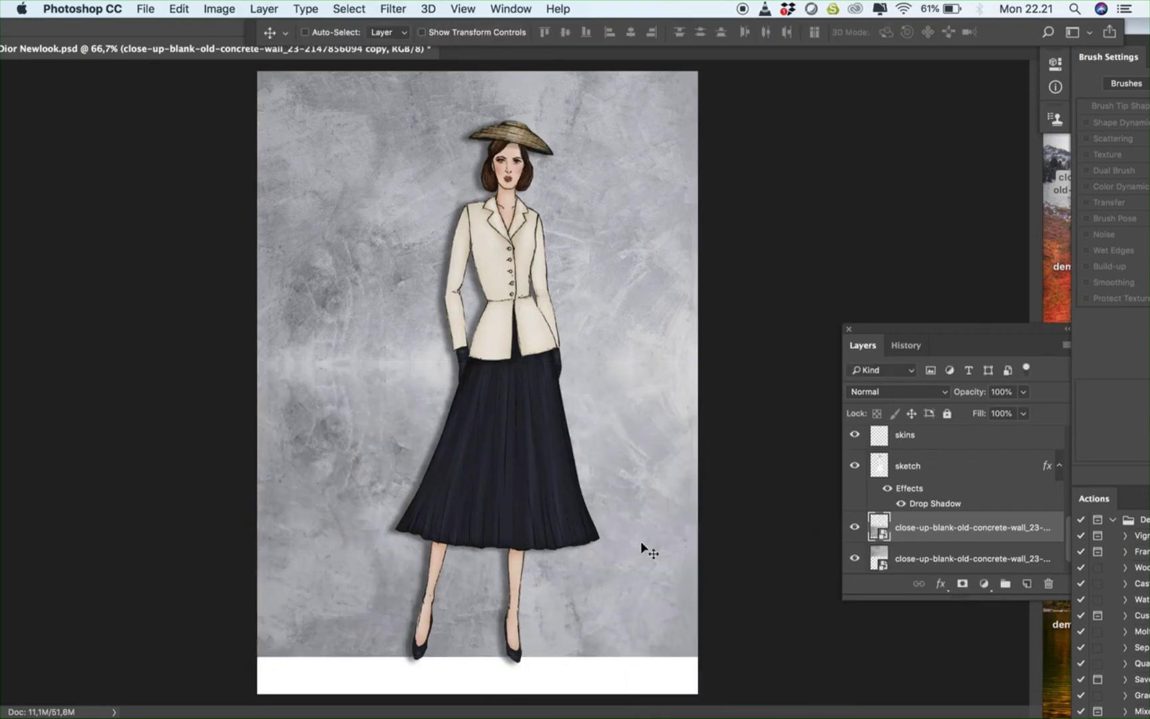
key("Up")
key("Up")
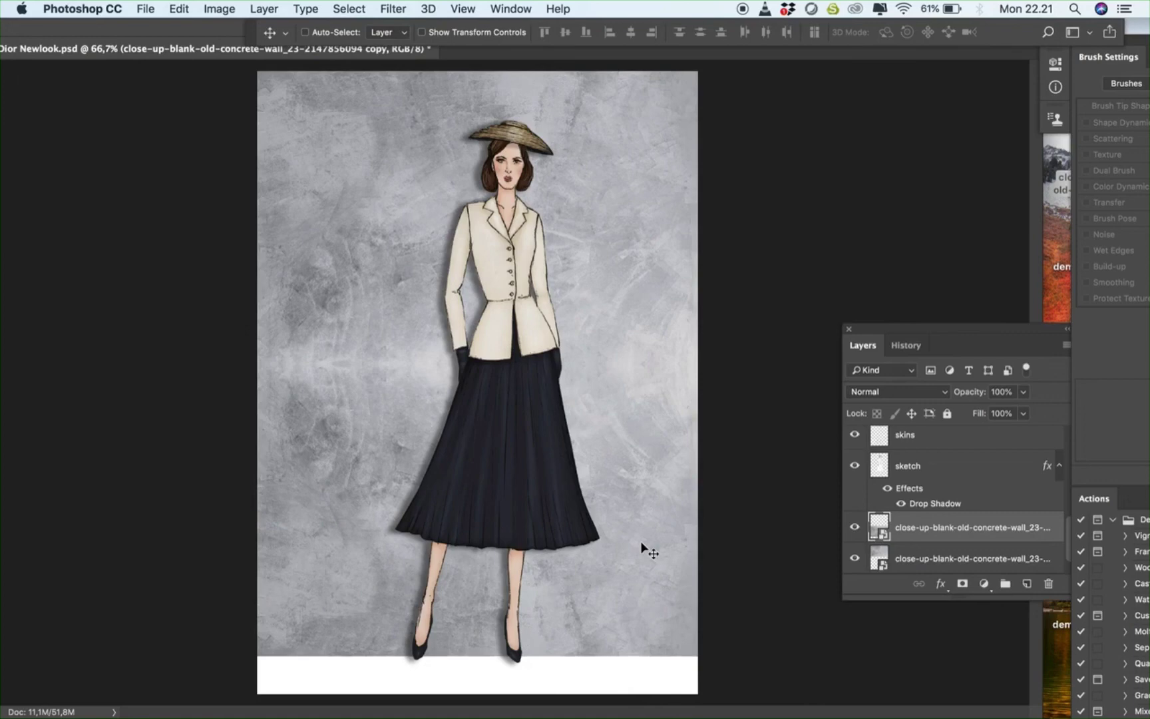
Merge the two concrete wall layers into one
left_click(923, 558, "shift")
left_click(1066, 341)
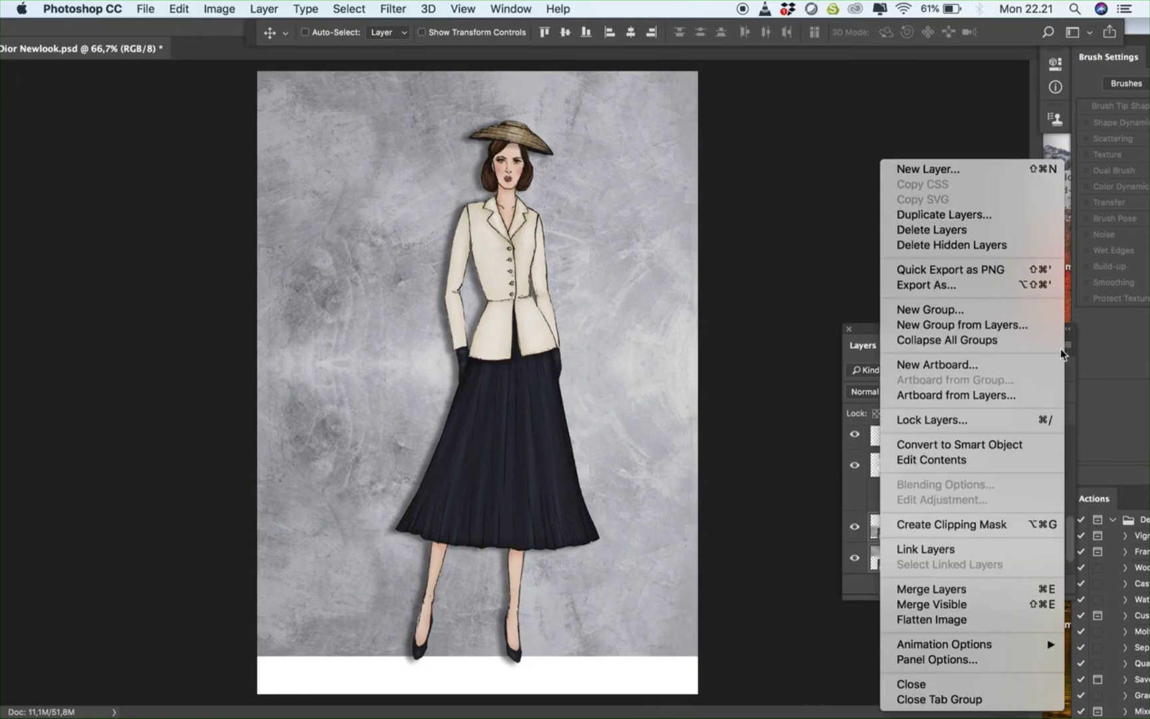
left_click(923, 590)
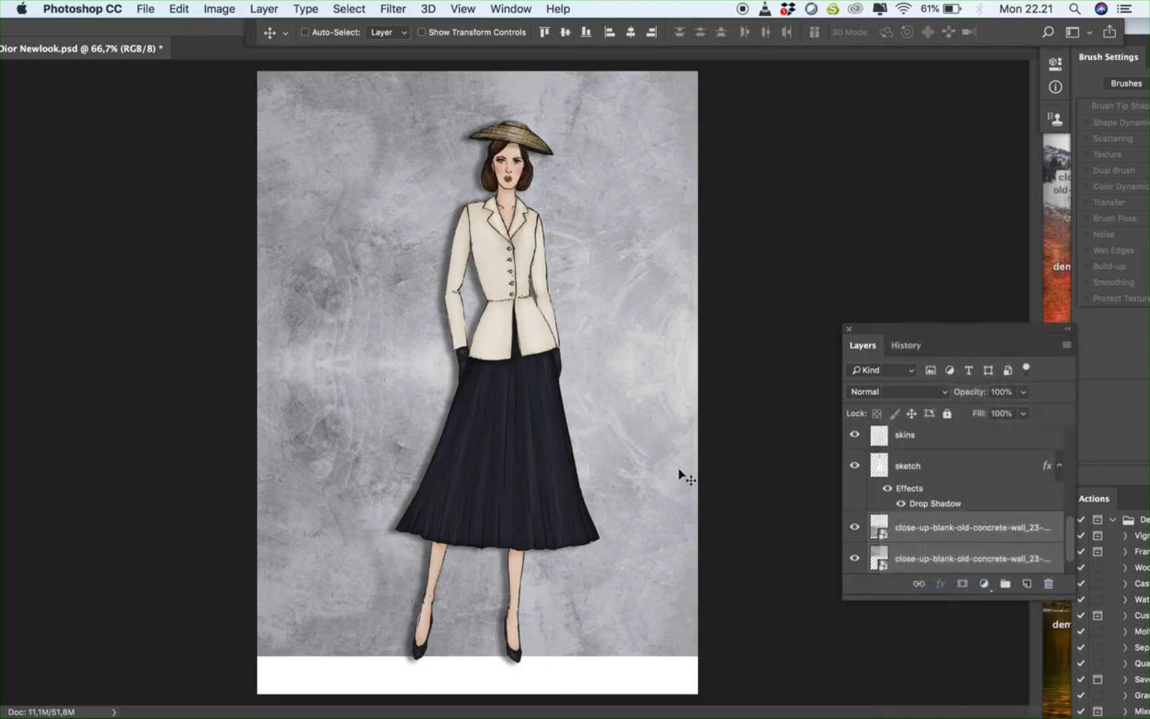
Move the merged wall up so it ends just below the skirt hem, and place a copy below it as the floor
left_click_drag(617, 462, 615, 373)
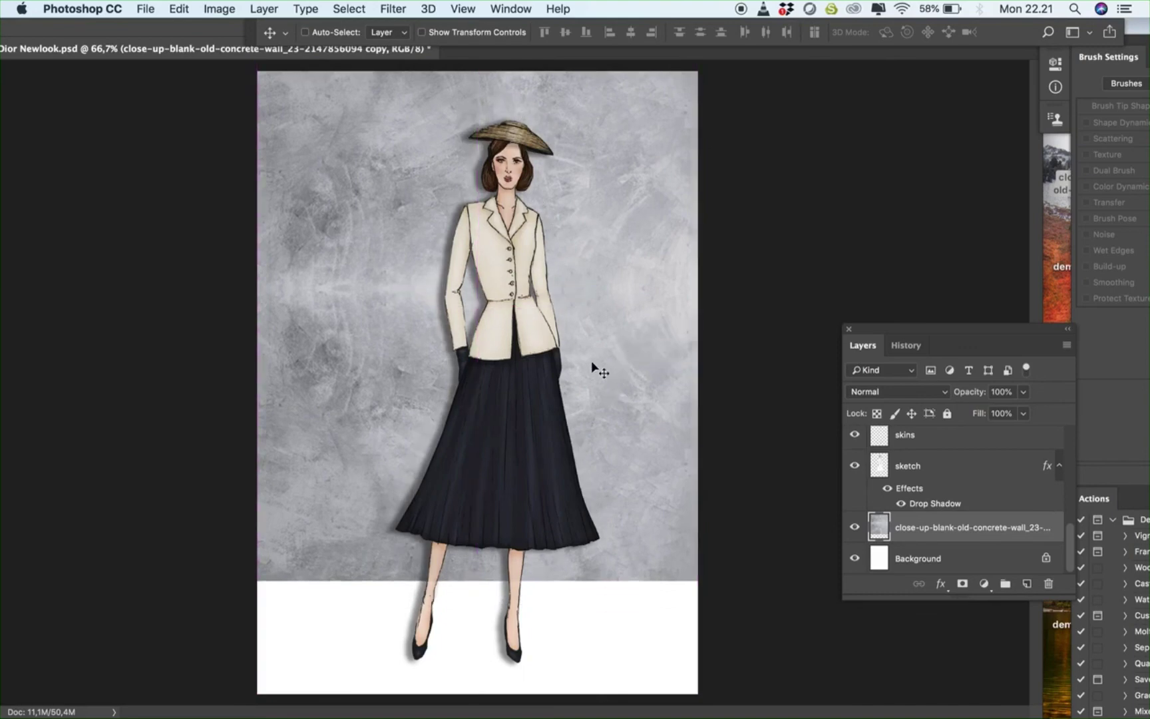
left_click_drag(331, 268, 336, 432)
left_click_drag(316, 249, 316, 658)
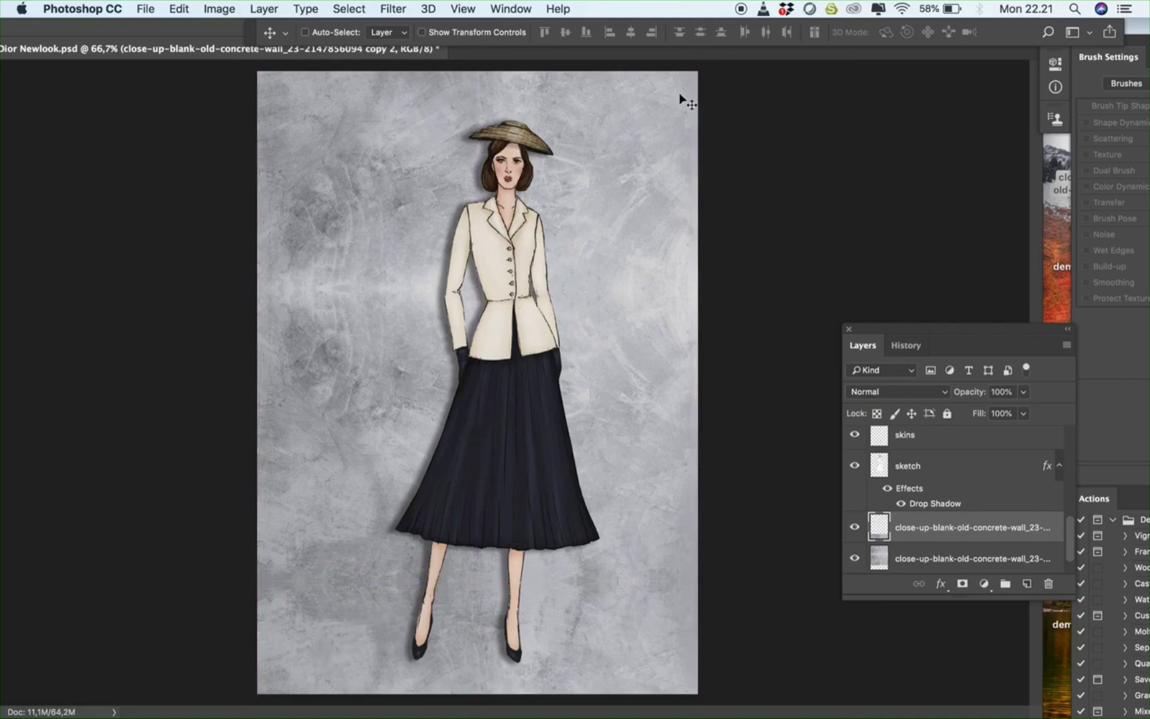
Darken the floor around the legs on the lower concrete layer with the Burn tool at size 200, Midtones, 13% exposure
left_click_drag(216, 32, 356, 30)
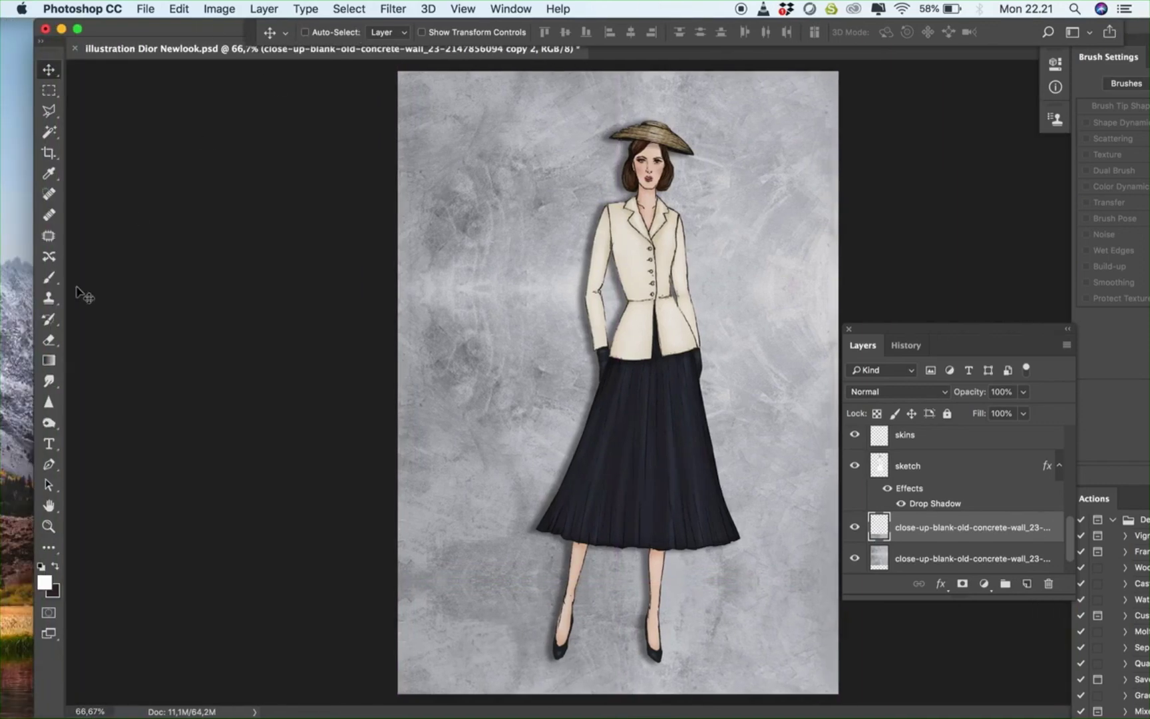
left_click(49, 422)
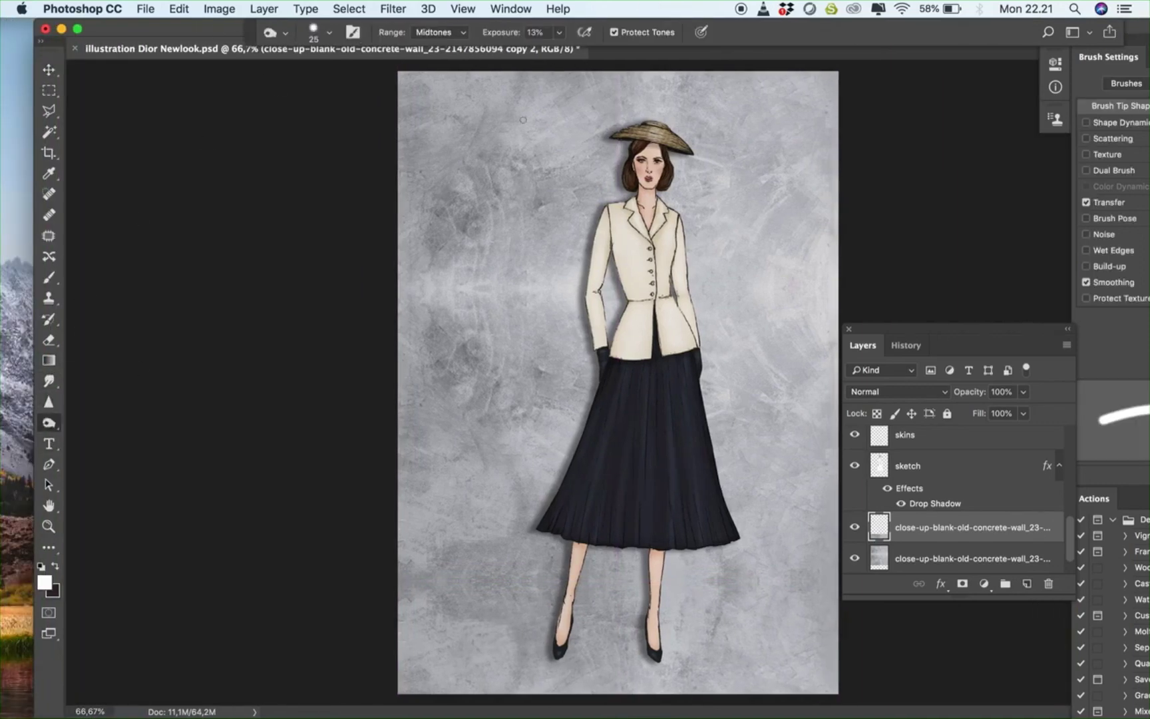
key("bracketright")
key("bracketright")
key("bracketright")
key("bracketright")
key("bracketright")
key("bracketright")
key("bracketright")
key("bracketright")
key("bracketright")
key("bracketright")
key("bracketright")
key("bracketright")
key("bracketright")
key("bracketright")
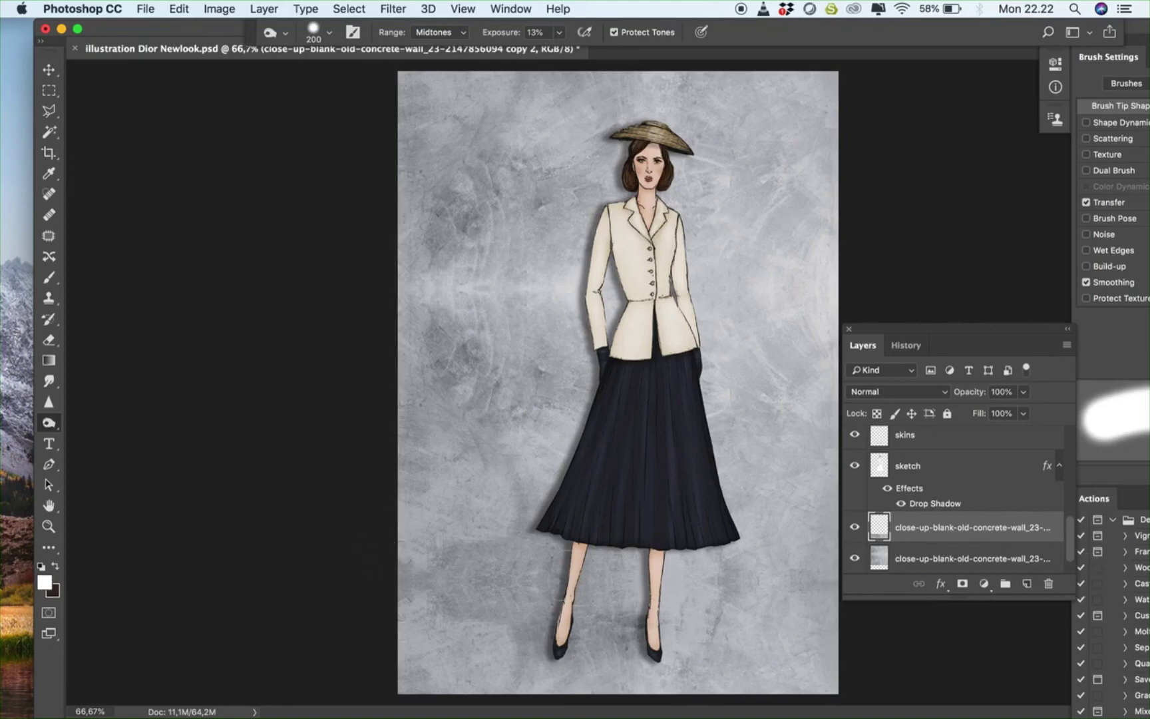
Darken the floor along its boundary with the wall using the Burn tool at size 400
key("bracketright")
key("bracketright")
key("bracketright")
key("bracketright")
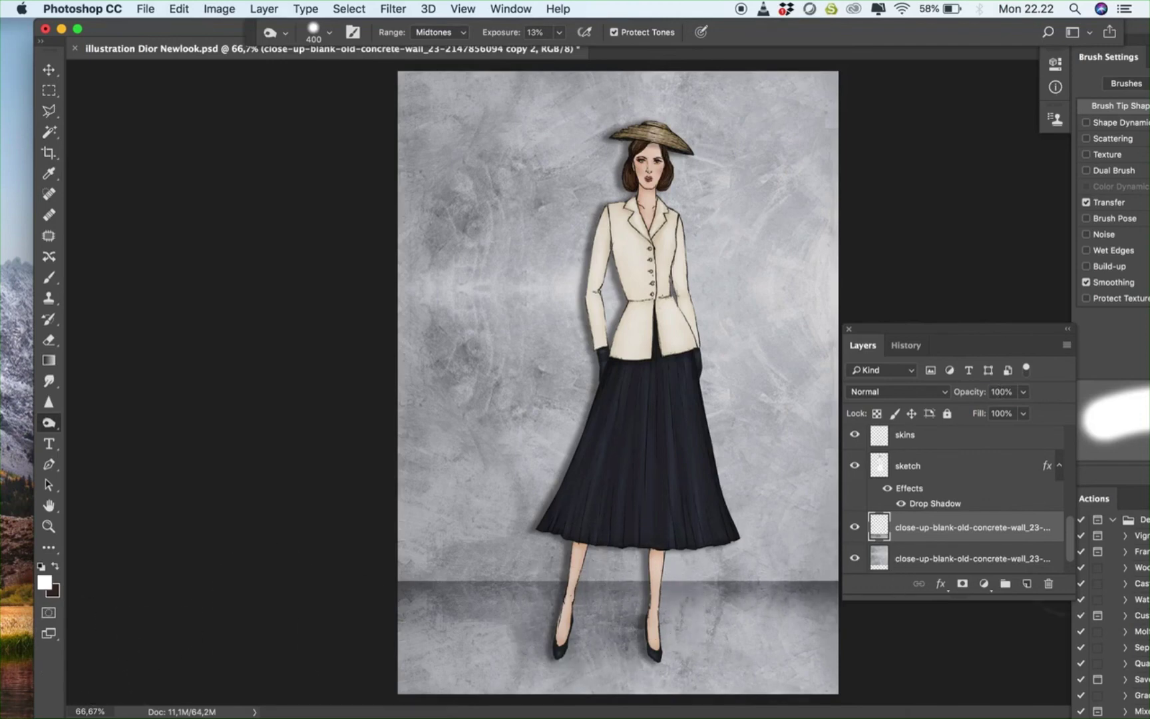
Darken the outer edges and corners of the wall on its own layer with the Burn tool, enlarging the brush to 600
left_click(914, 564)
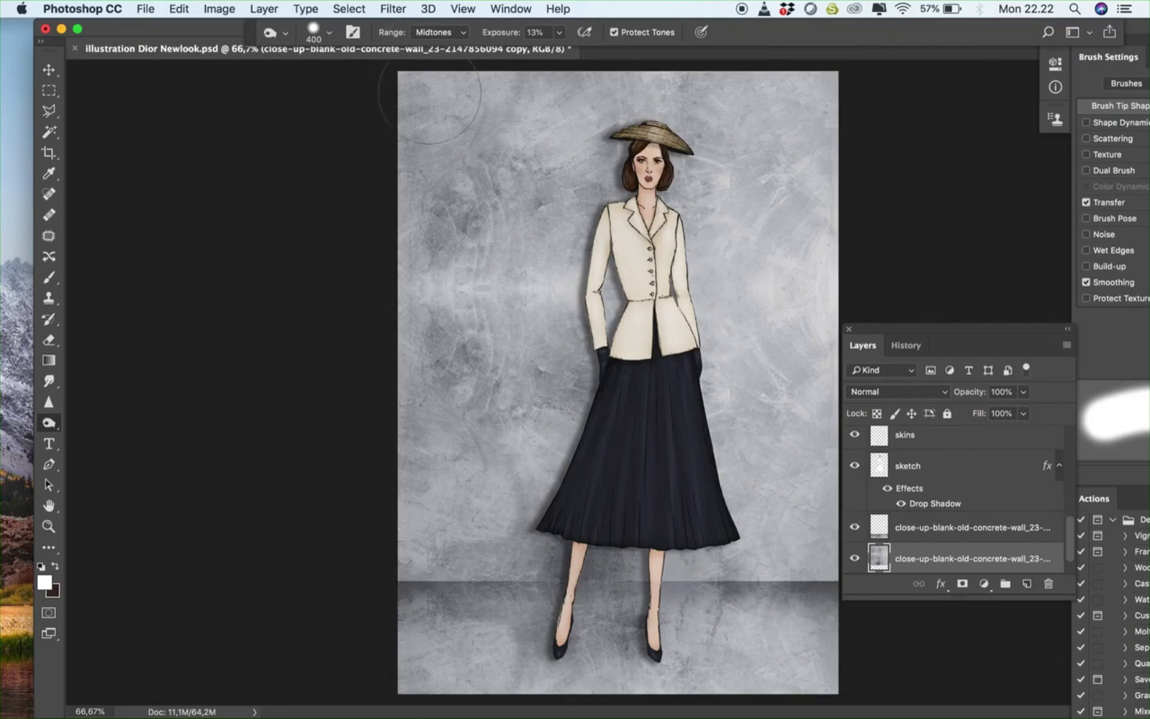
key("super+minus")
key("alt+bracketright")
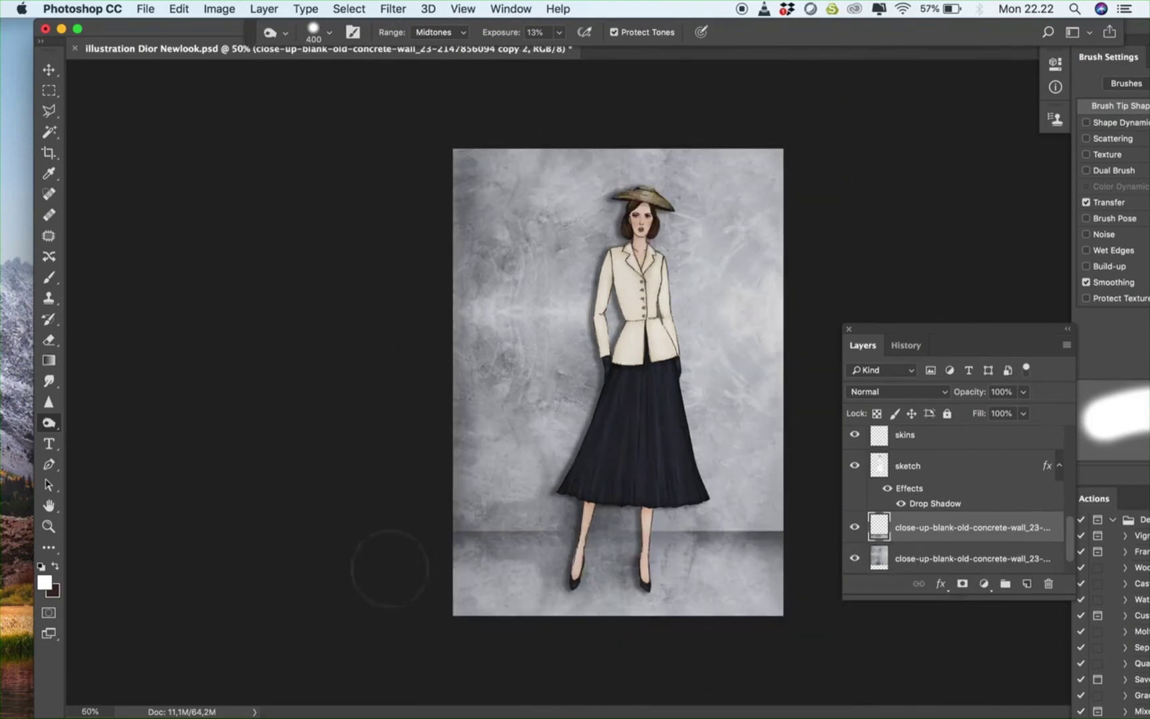
key("alt+bracketleft")
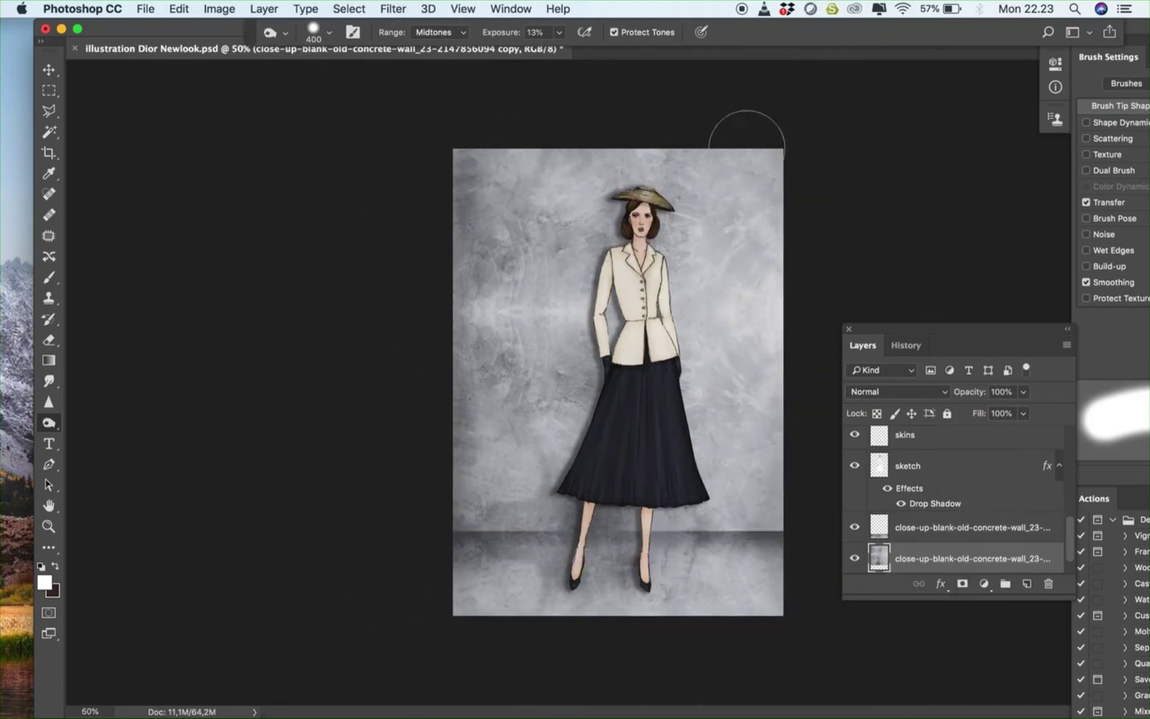
mouse_move(382, 298)
left_mouse_down()
mouse_move(789, 274)
mouse_move(447, 132)
mouse_move(858, 109)
left_mouse_up()
Add a new layer above the floor layer and make a rectangular selection on the wall framing the figure from hat to skirt hem
left_click(955, 537)
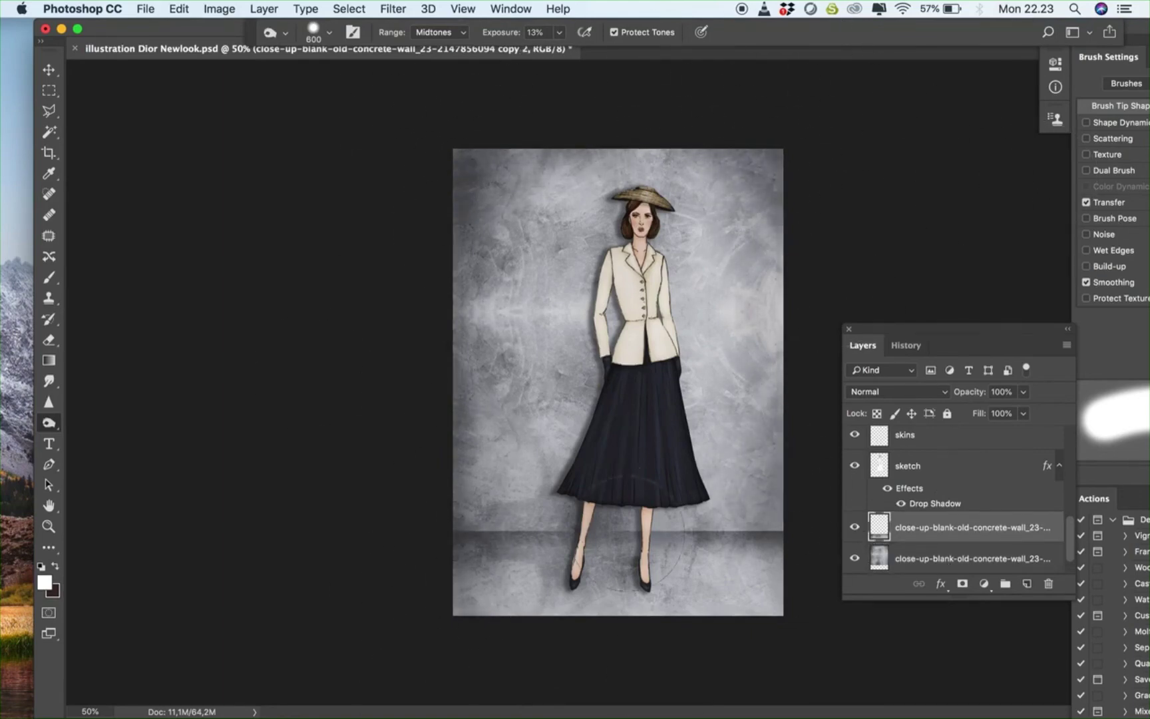
left_click(1026, 583)
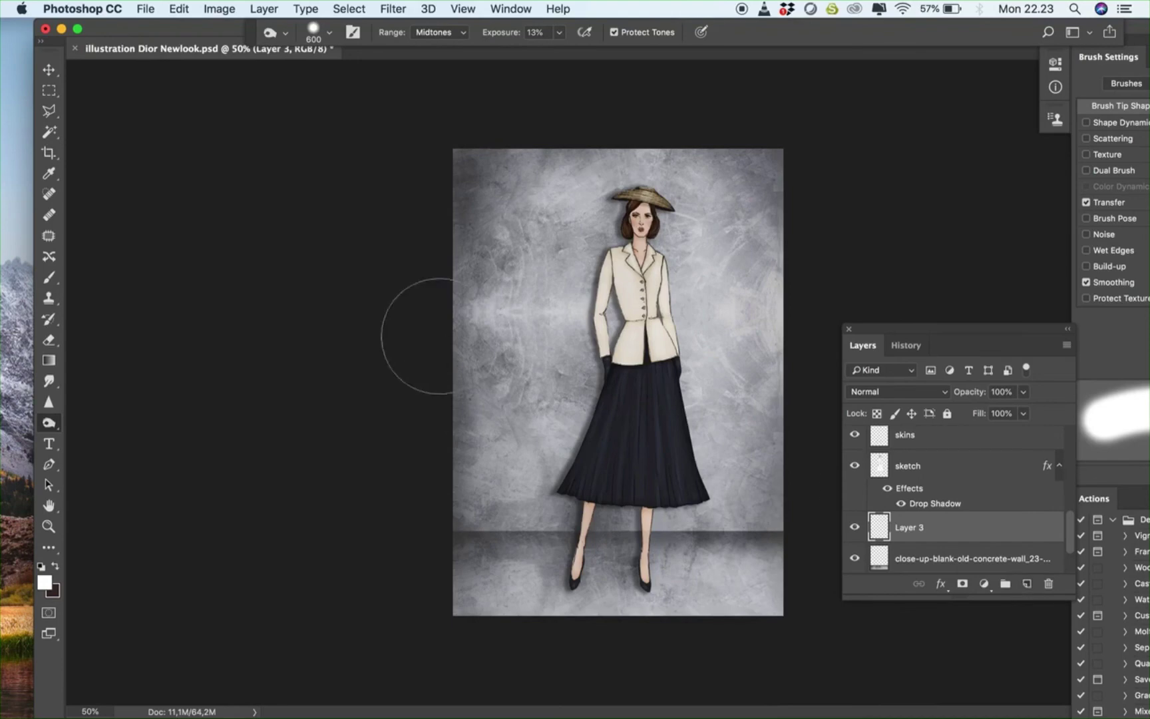
left_click(49, 91)
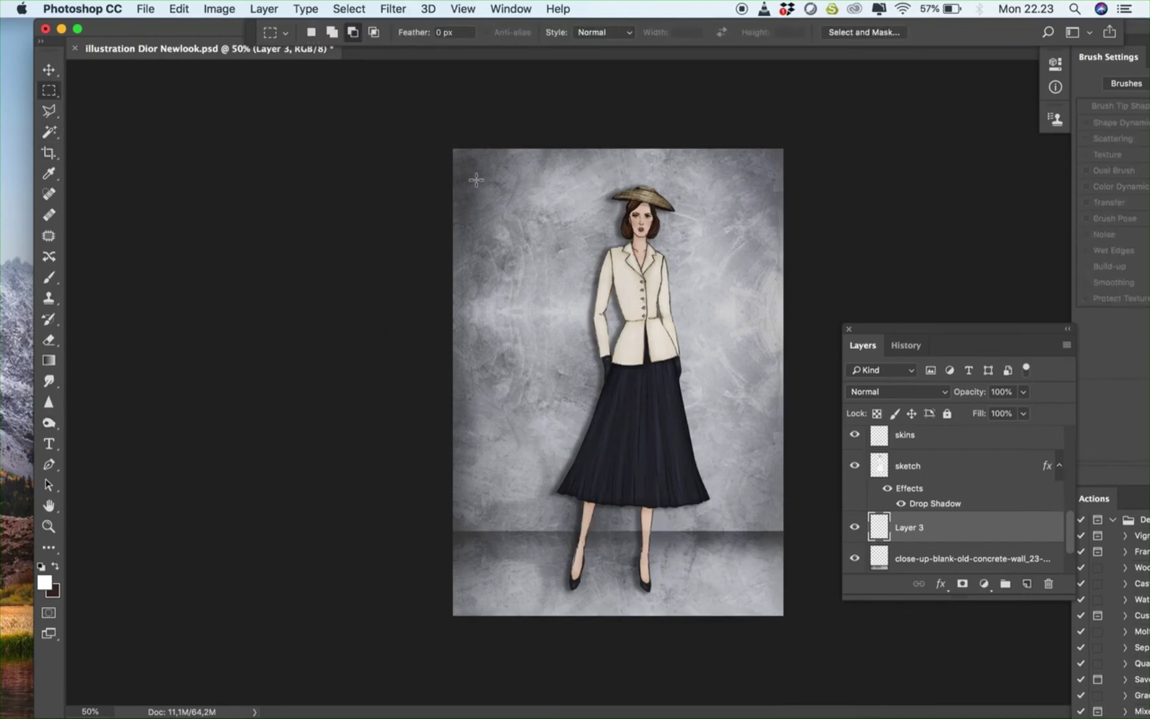
left_click_drag(483, 181, 747, 516)
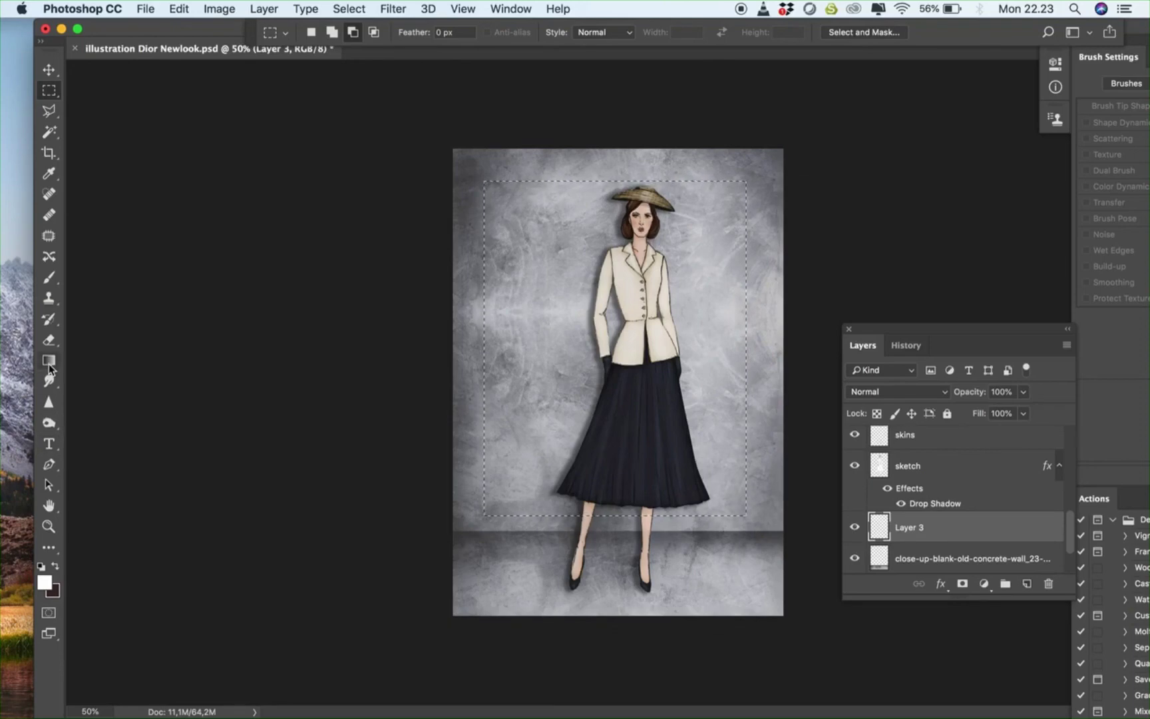
key("g")
left_click(52, 550)
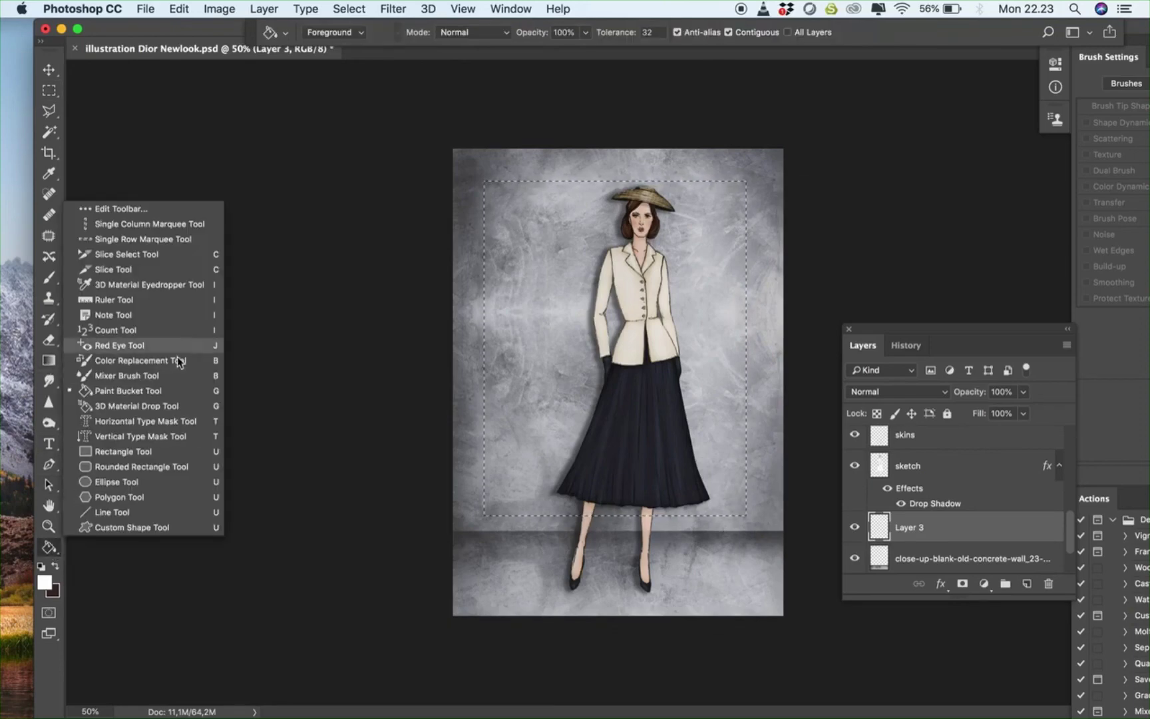
left_click(133, 390)
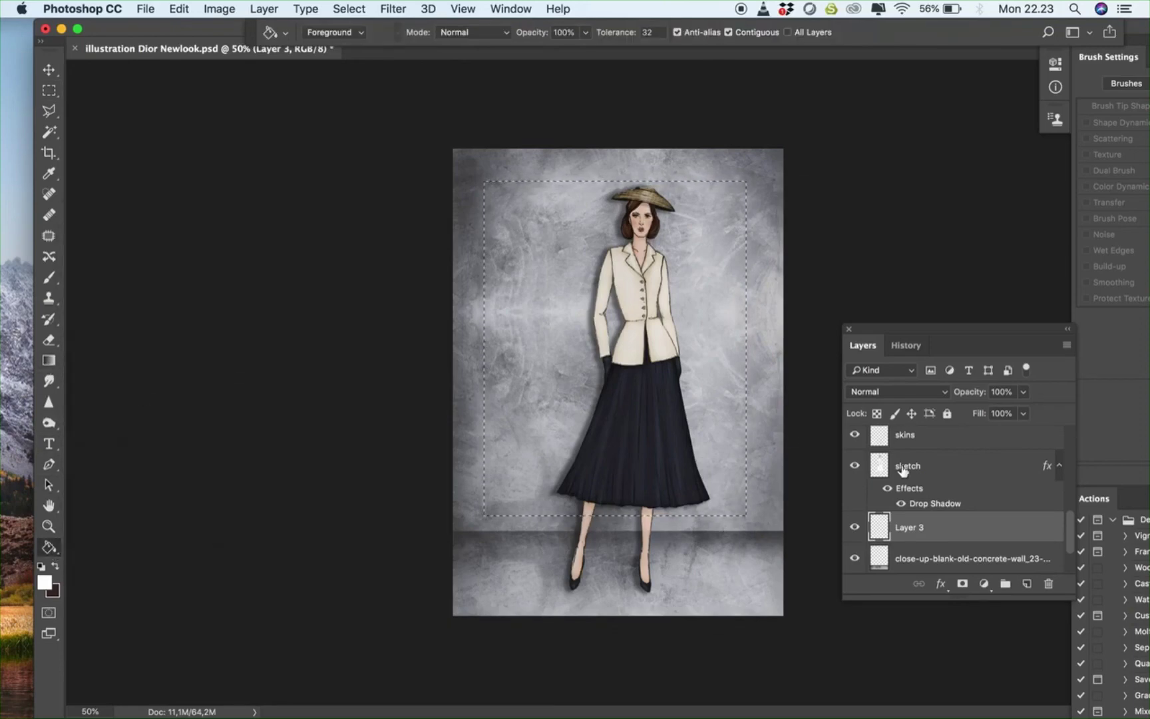
Fill the rectangular selection on Layer 3 with white and lower the layer's opacity to 48%
left_click(48, 95)
right_click(540, 257)
left_click(584, 261)
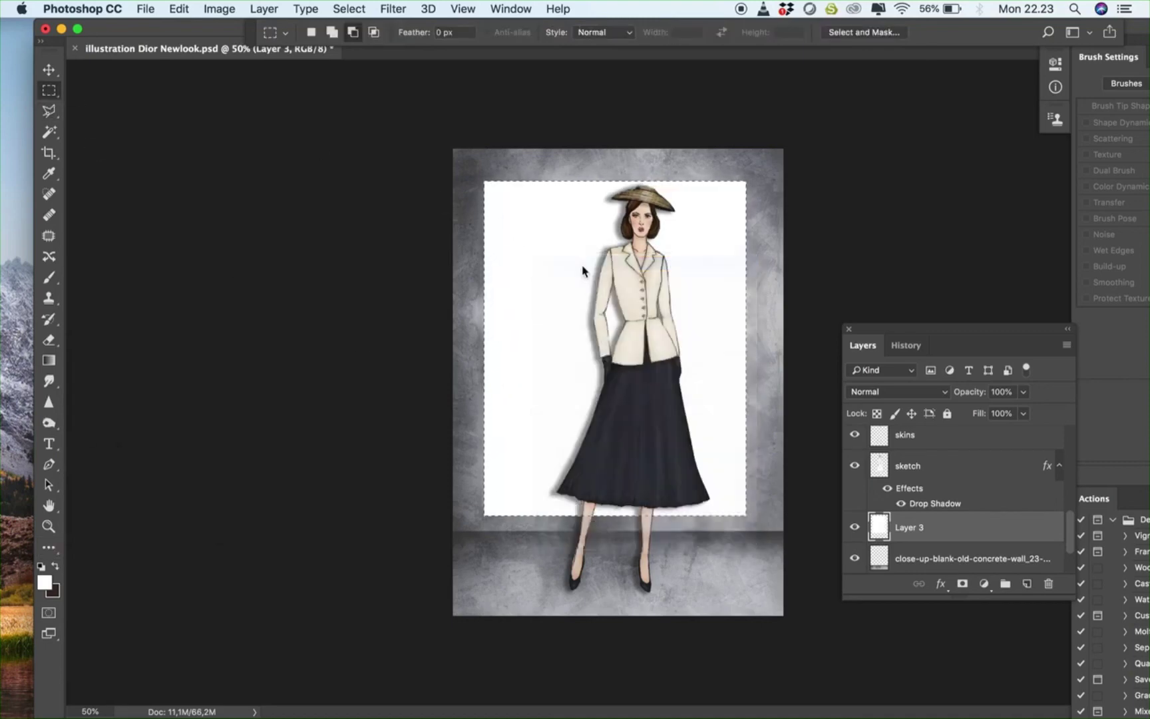
left_click(1024, 393)
left_click(1002, 411)
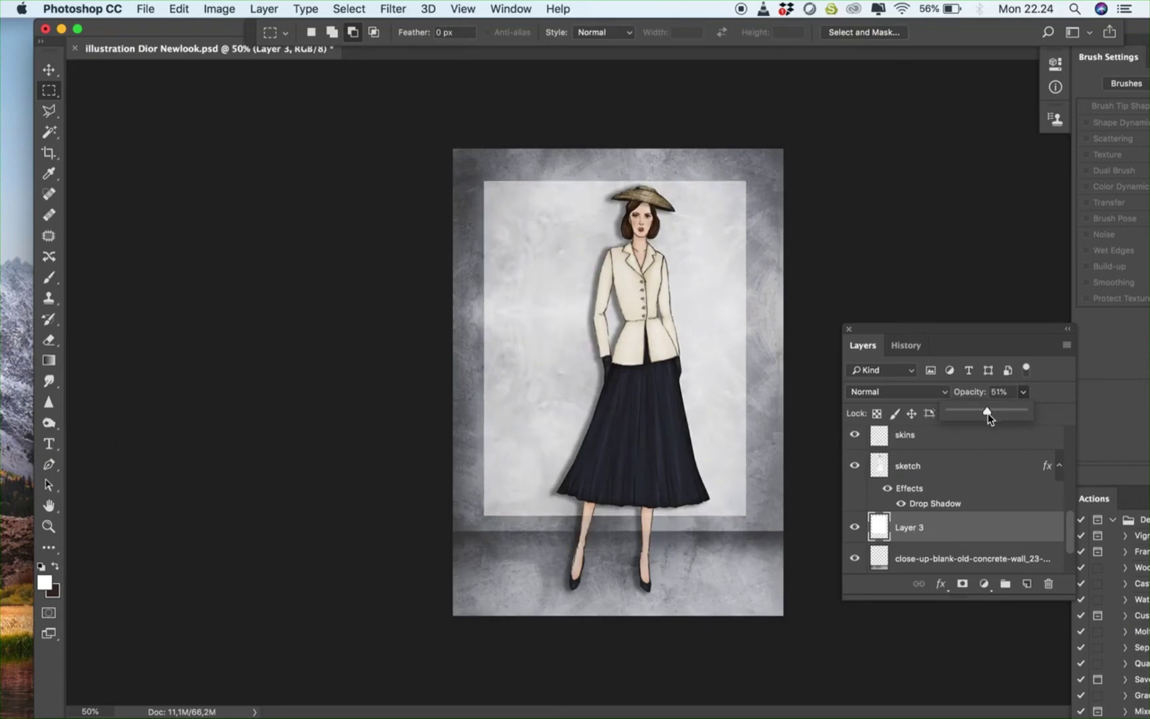
left_click_drag(988, 414, 986, 411)
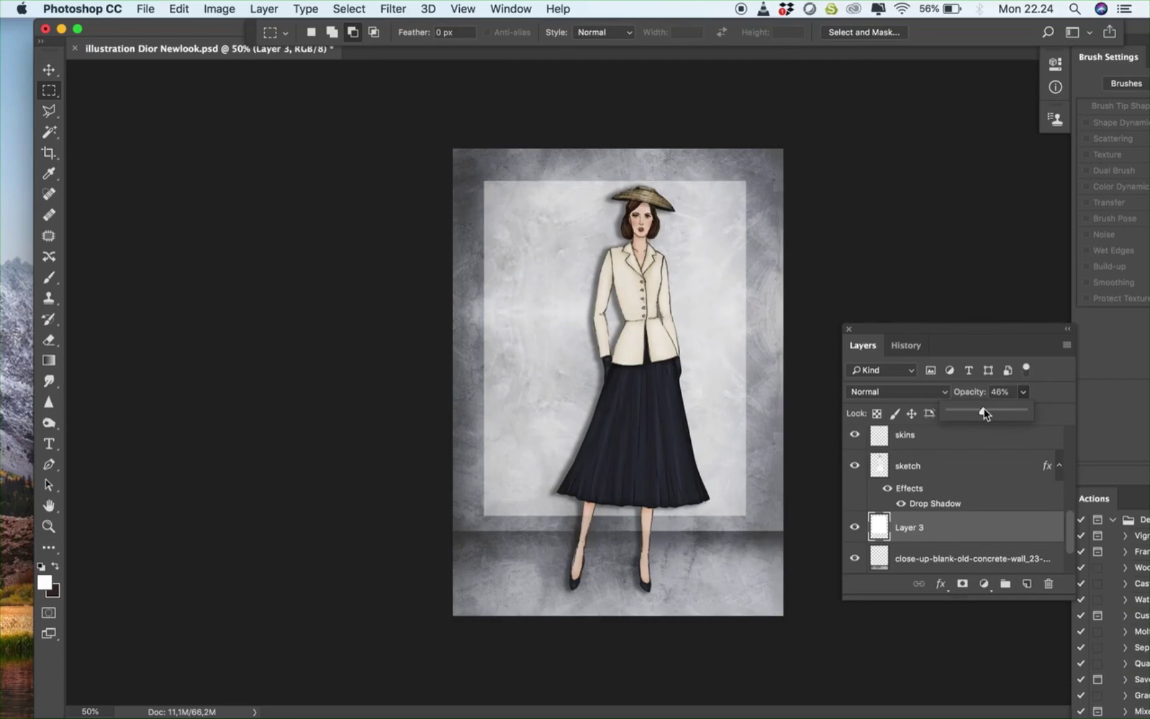
left_click_drag(985, 413, 987, 412)
Fade out the white rectangle's right side with the Eraser at 27% opacity, using brush sizes of 500 to 700
left_click(51, 340)
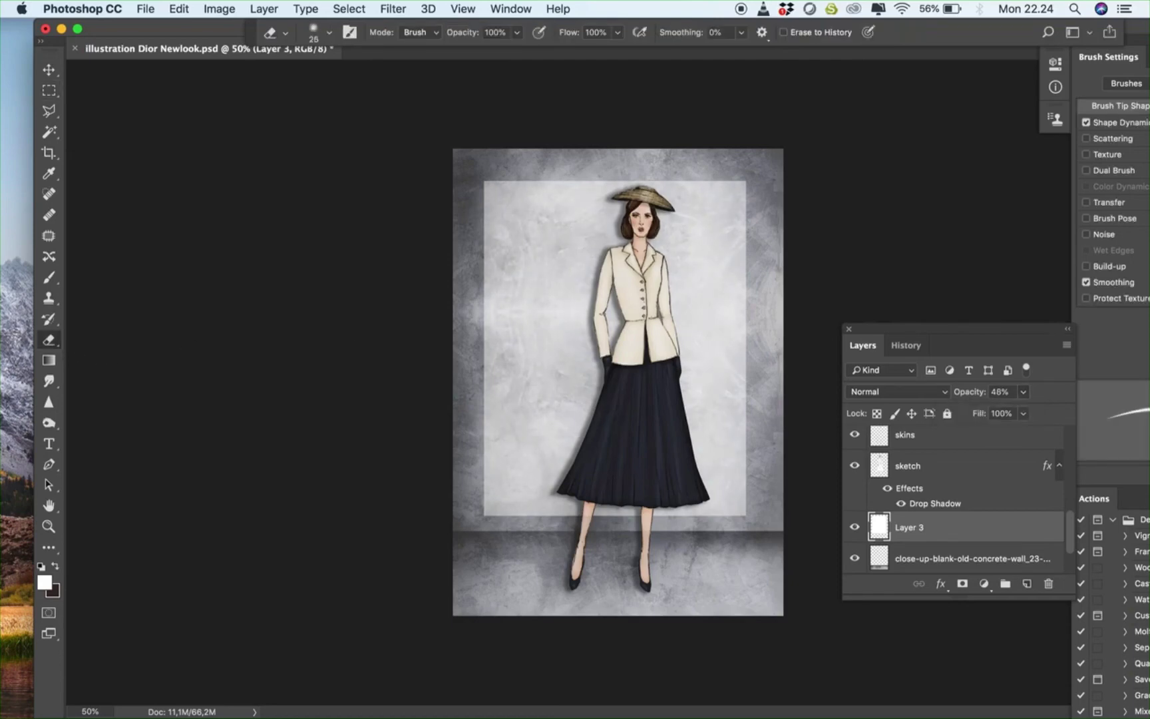
key("bracketright")
key("bracketright")
key("bracketright")
key("bracketright")
key("bracketright")
key("bracketright")
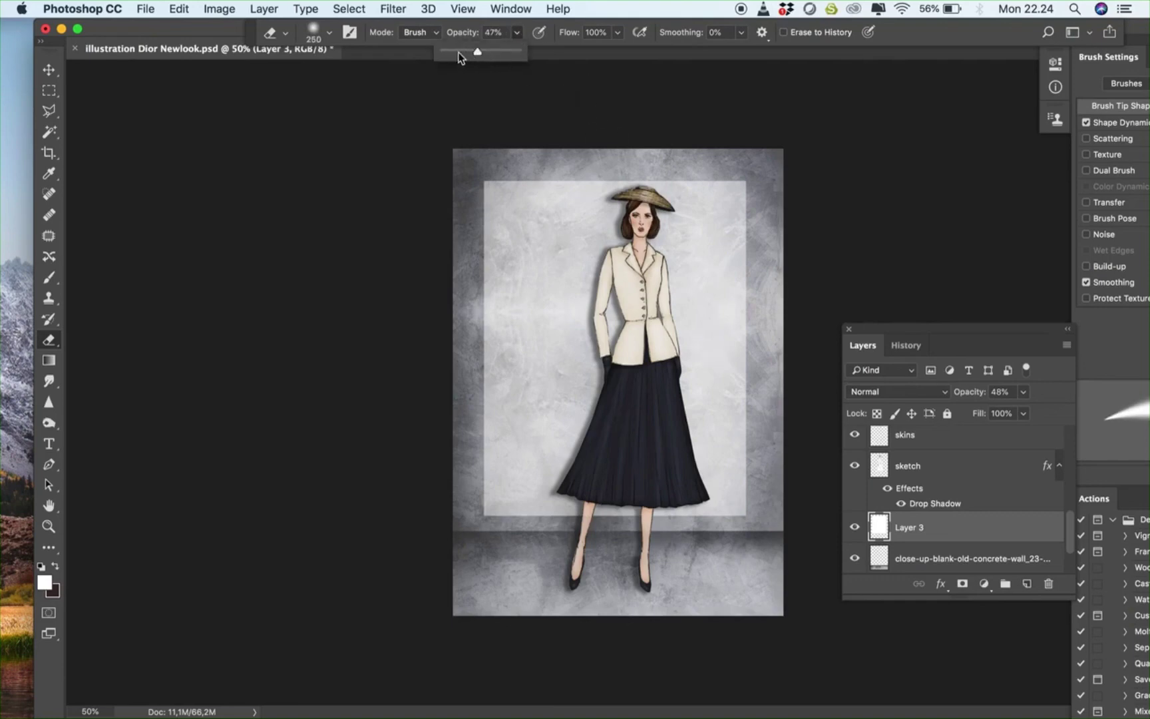
key("bracketright")
key("bracketright")
key("bracketright")
key("bracketright")
key("bracketright")
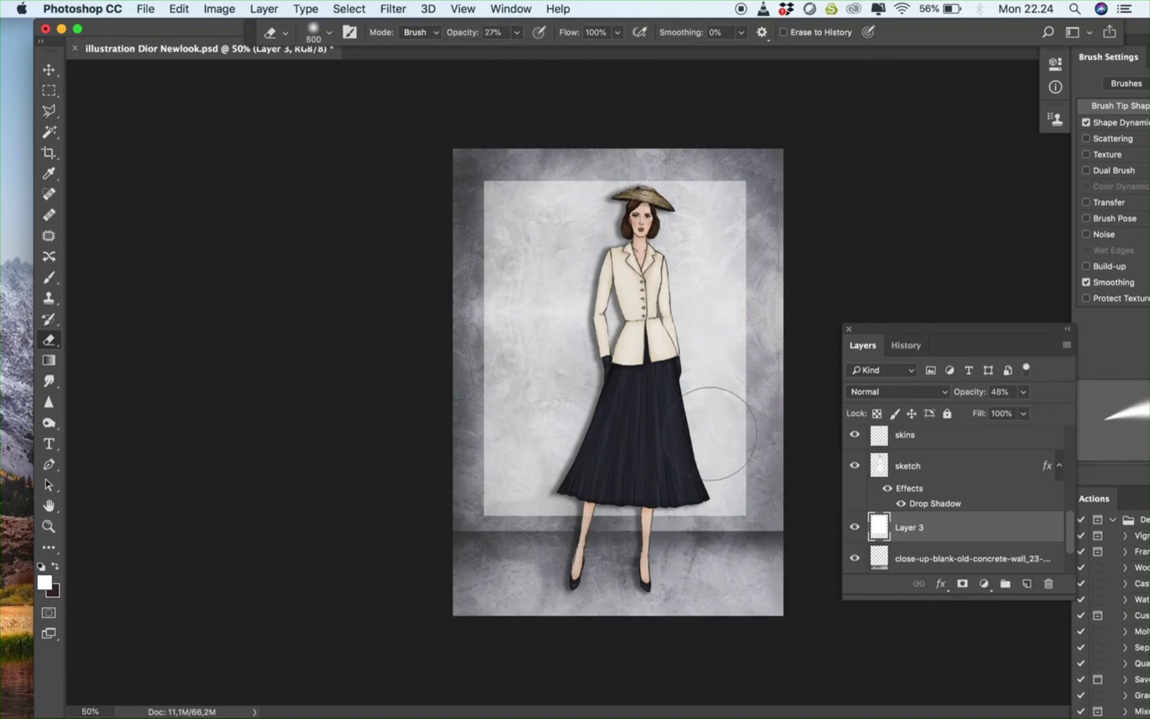
mouse_move(701, 699)
left_mouse_down()
mouse_move(727, 116)
mouse_move(747, 667)
mouse_move(732, 66)
mouse_move(711, 366)
mouse_move(744, 52)
mouse_move(689, 662)
mouse_move(752, 154)
left_mouse_up()
left_click_drag(747, 602, 717, 150)
mouse_move(708, 699)
left_mouse_down()
mouse_move(716, 266)
mouse_move(665, 219)
mouse_move(585, 279)
mouse_move(562, 554)
mouse_move(881, 303)
mouse_move(725, 465)
left_mouse_up()
mouse_move(723, 647)
left_mouse_down()
mouse_move(734, 307)
mouse_move(764, 572)
left_mouse_up()
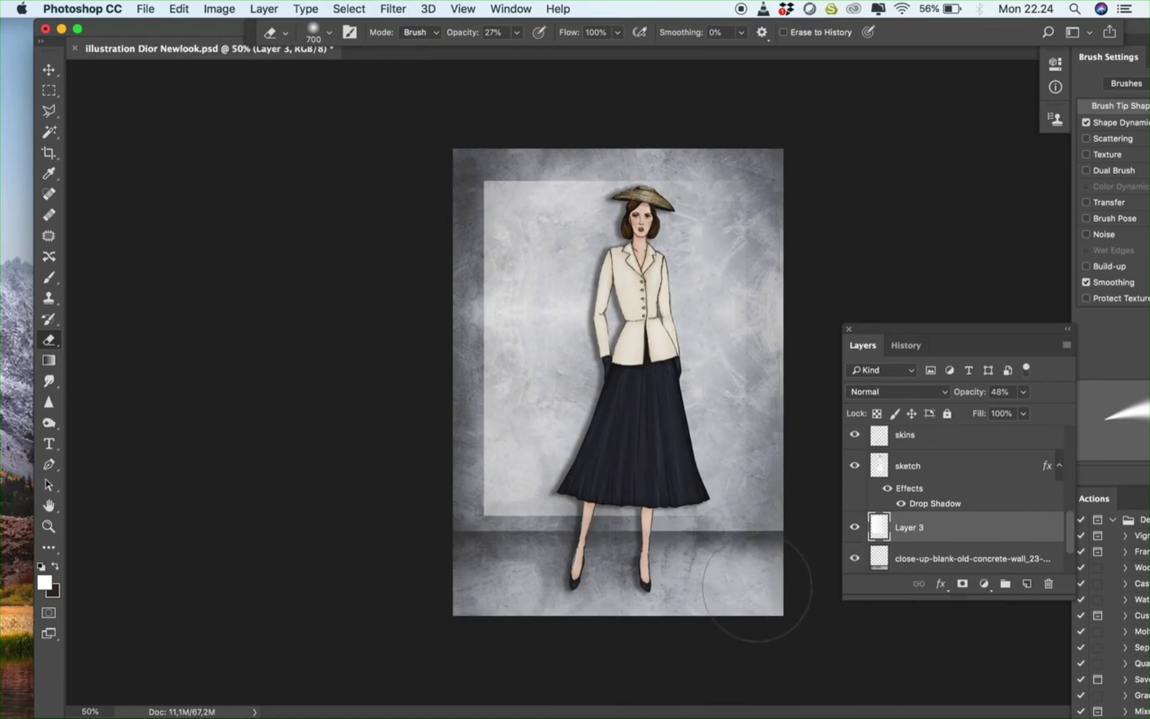
left_click(49, 69)
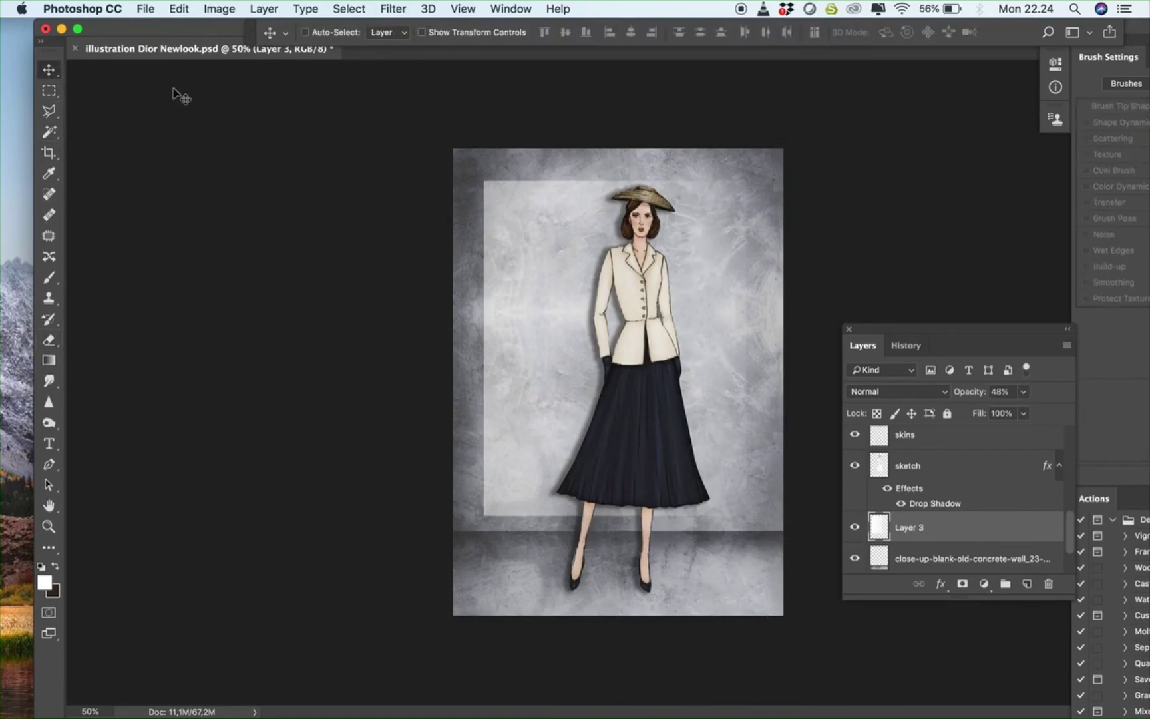
Stretch the white rectangle on Layer 3 upward so its top edge sits above the figure's hat
mouse_move(514, 309)
left_mouse_down()
mouse_move(508, 328)
mouse_move(503, 305)
mouse_move(468, 341)
mouse_move(510, 348)
left_mouse_up()
key("ctrl+t")
key("Return")
key("super+plus")
scroll(958, 499, "down", 2)
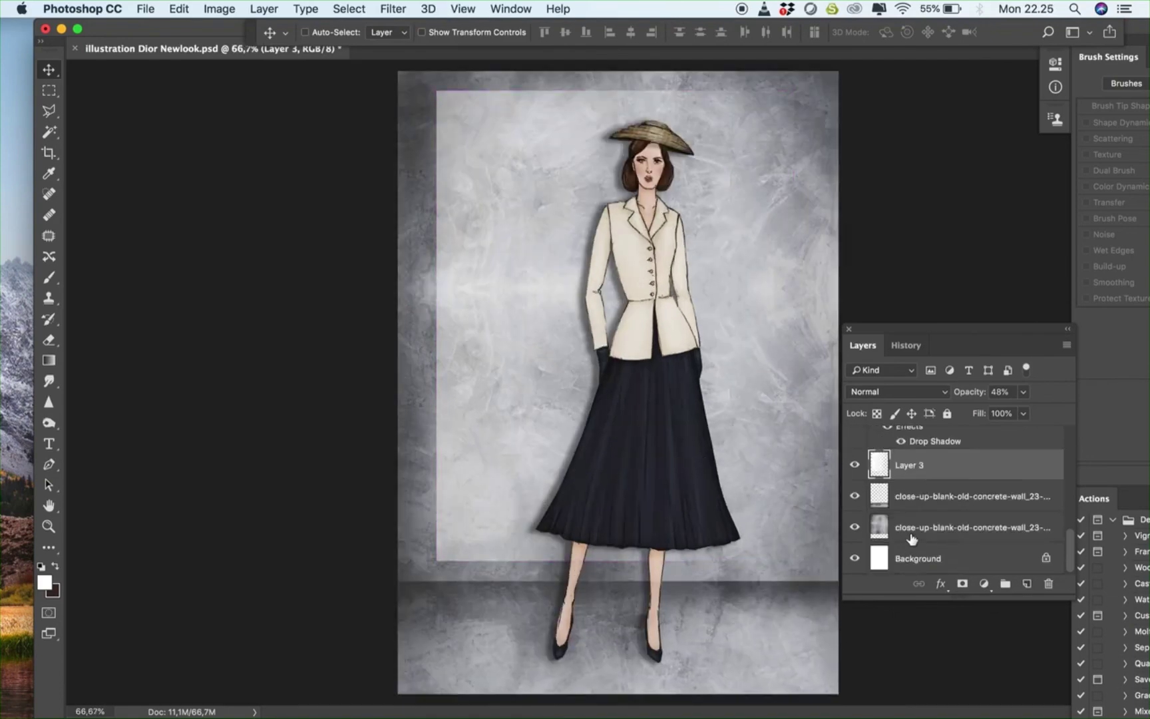
left_click(972, 495)
key("o")
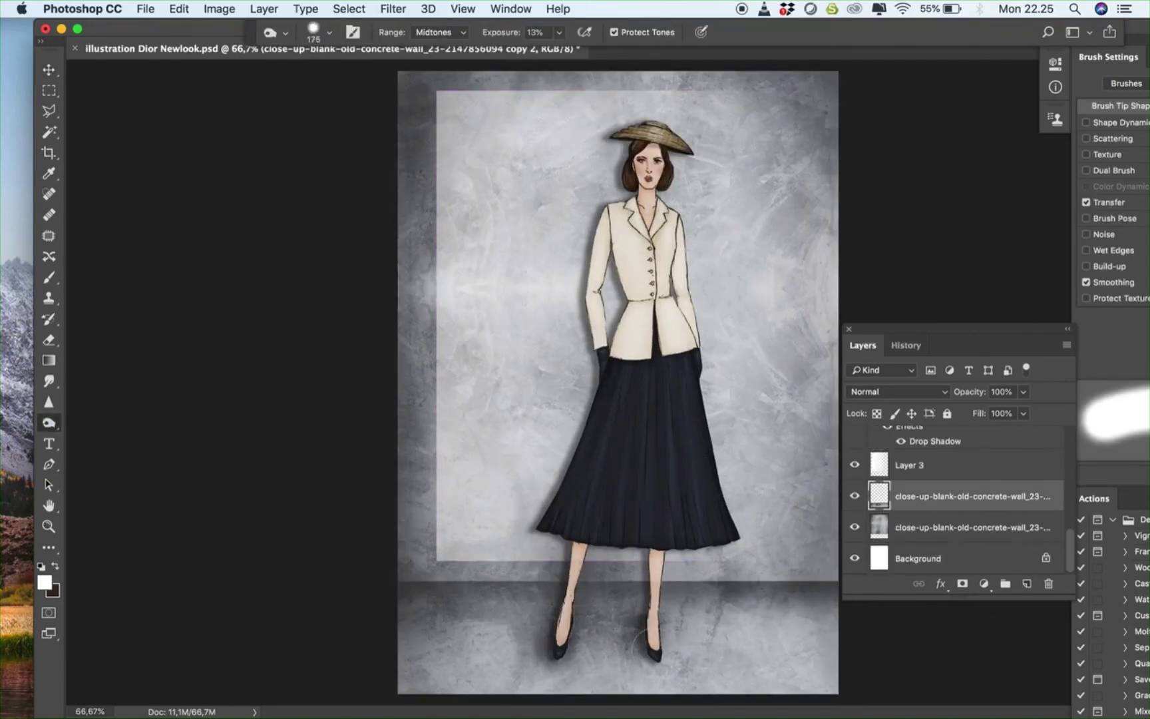
key("super+minus")
key("bracketright")
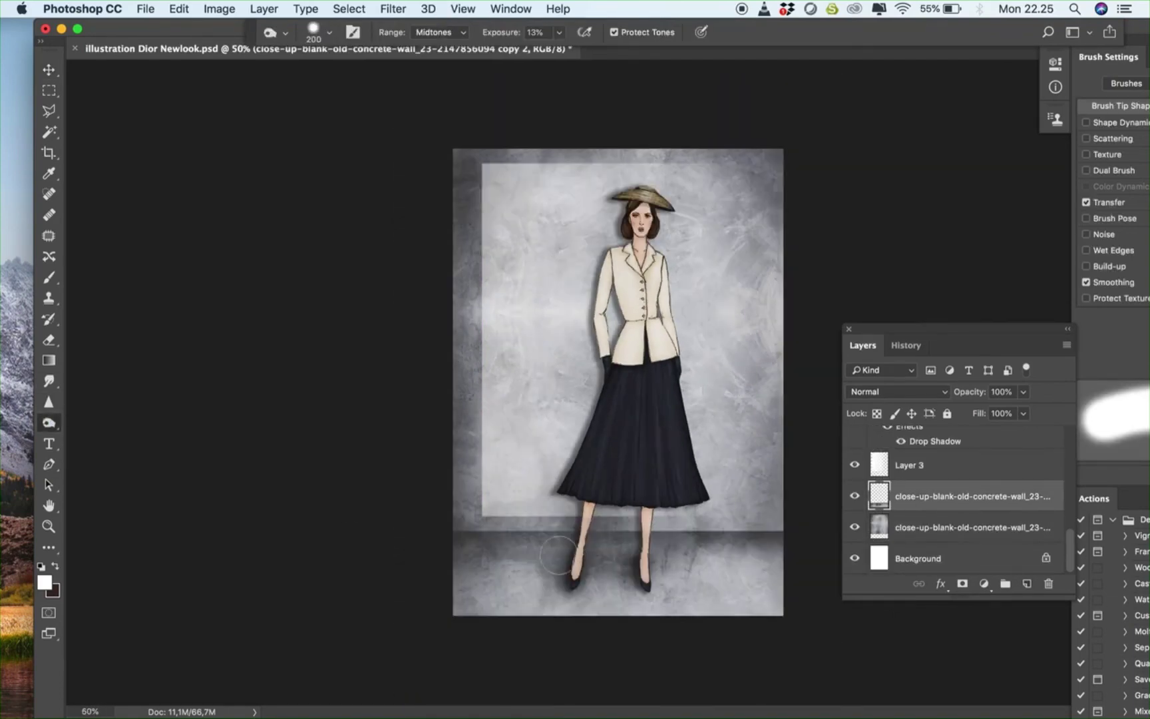
Lower the top edge of Layer 3's white rectangle to the hat brim, making its height about 20.21 cm
left_click(53, 72)
left_click(929, 465)
left_click_drag(616, 163, 615, 201)
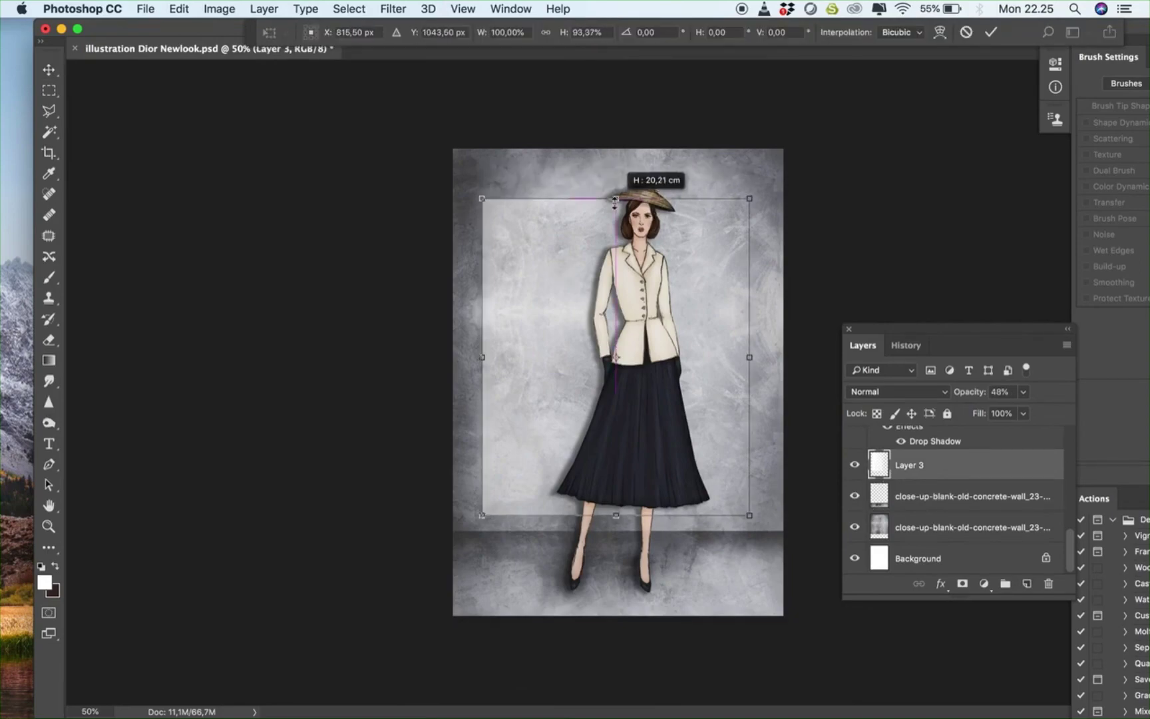
key("Return")
key("super+plus")
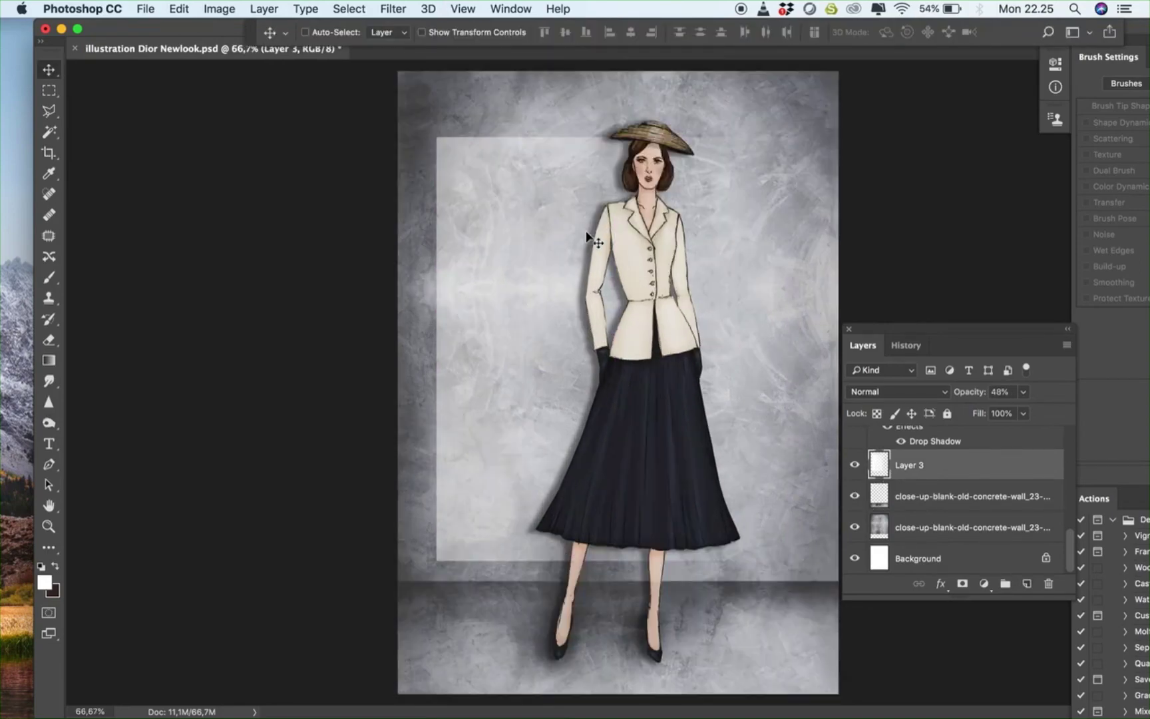
key("super+plus")
key("super+plus")
scroll(747, 278, "down", 10)
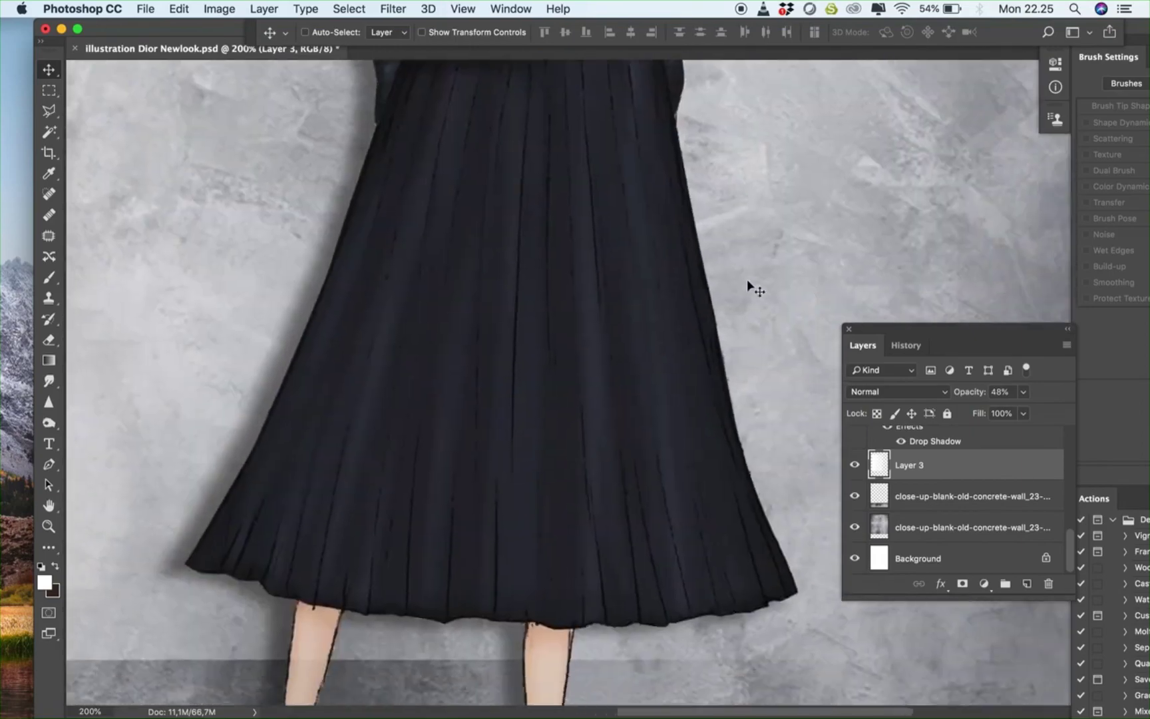